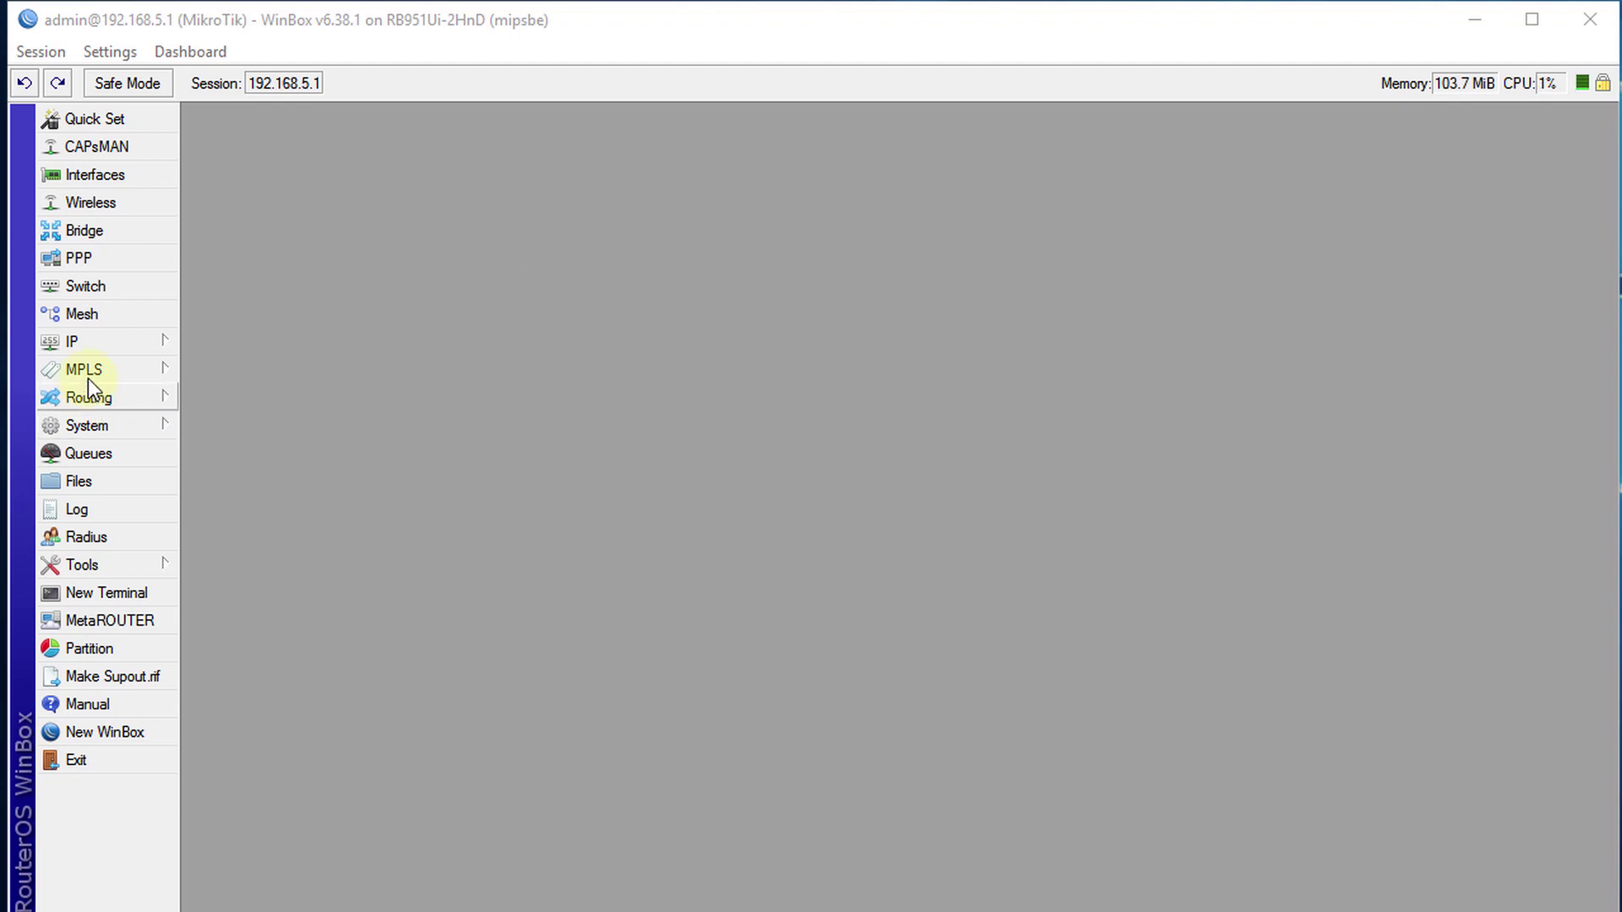
# - Open the Firewall window from the IP menu
pyautogui.click(88, 341)
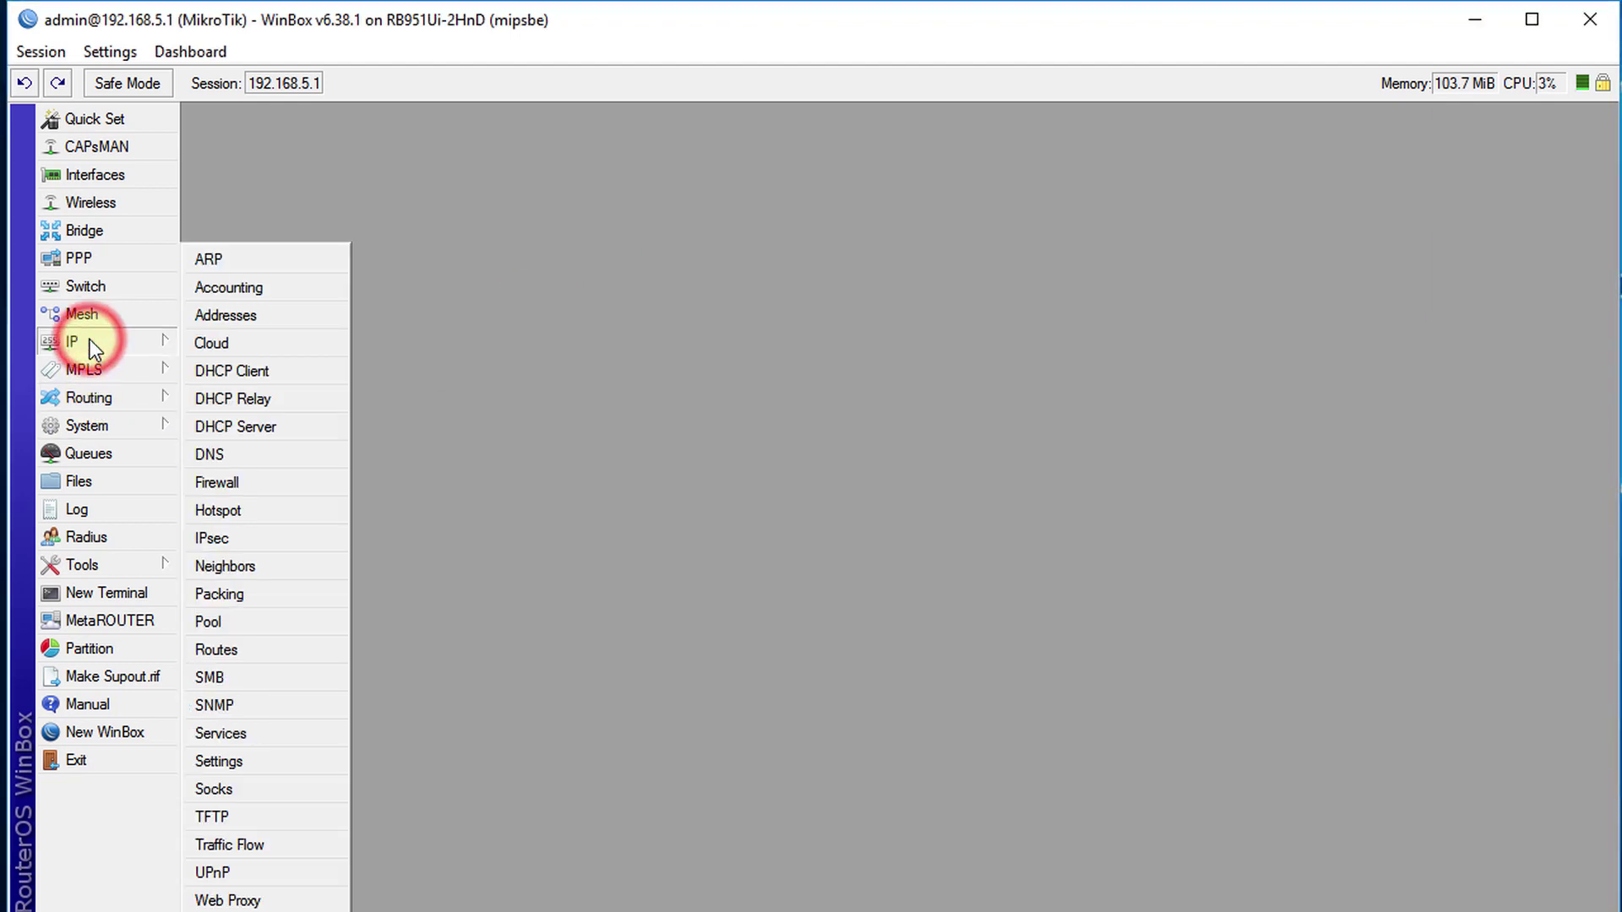
pyautogui.click(234, 478)
# - Add a new Mangle rule on the forward chain matching in-interface ether1-WAN
pyautogui.click(450, 221)
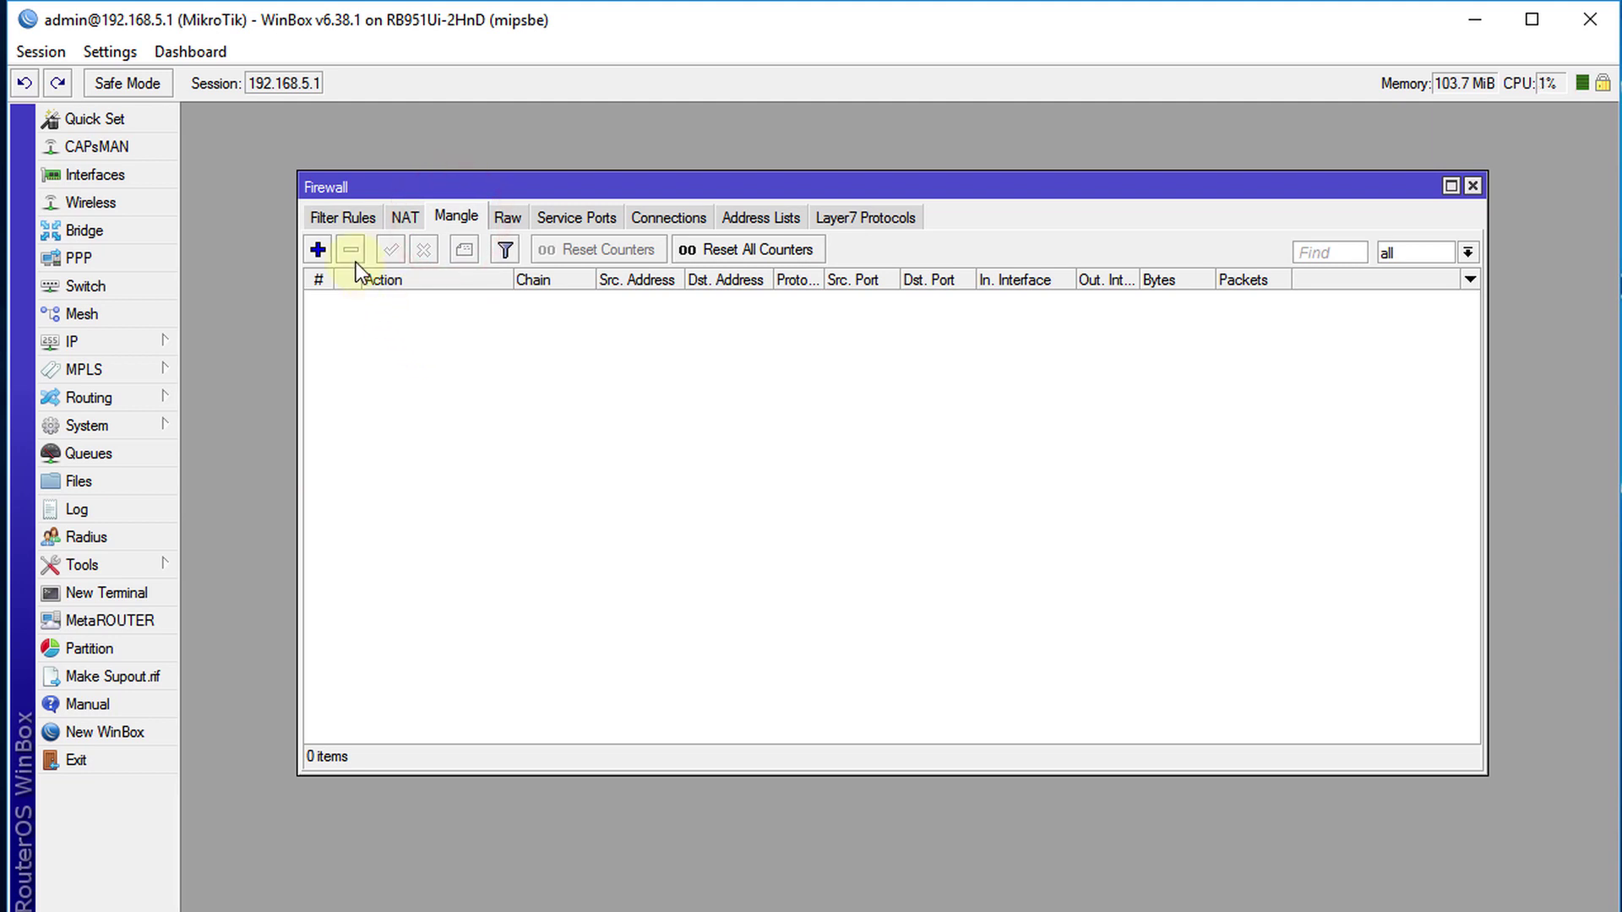
pyautogui.click(318, 249)
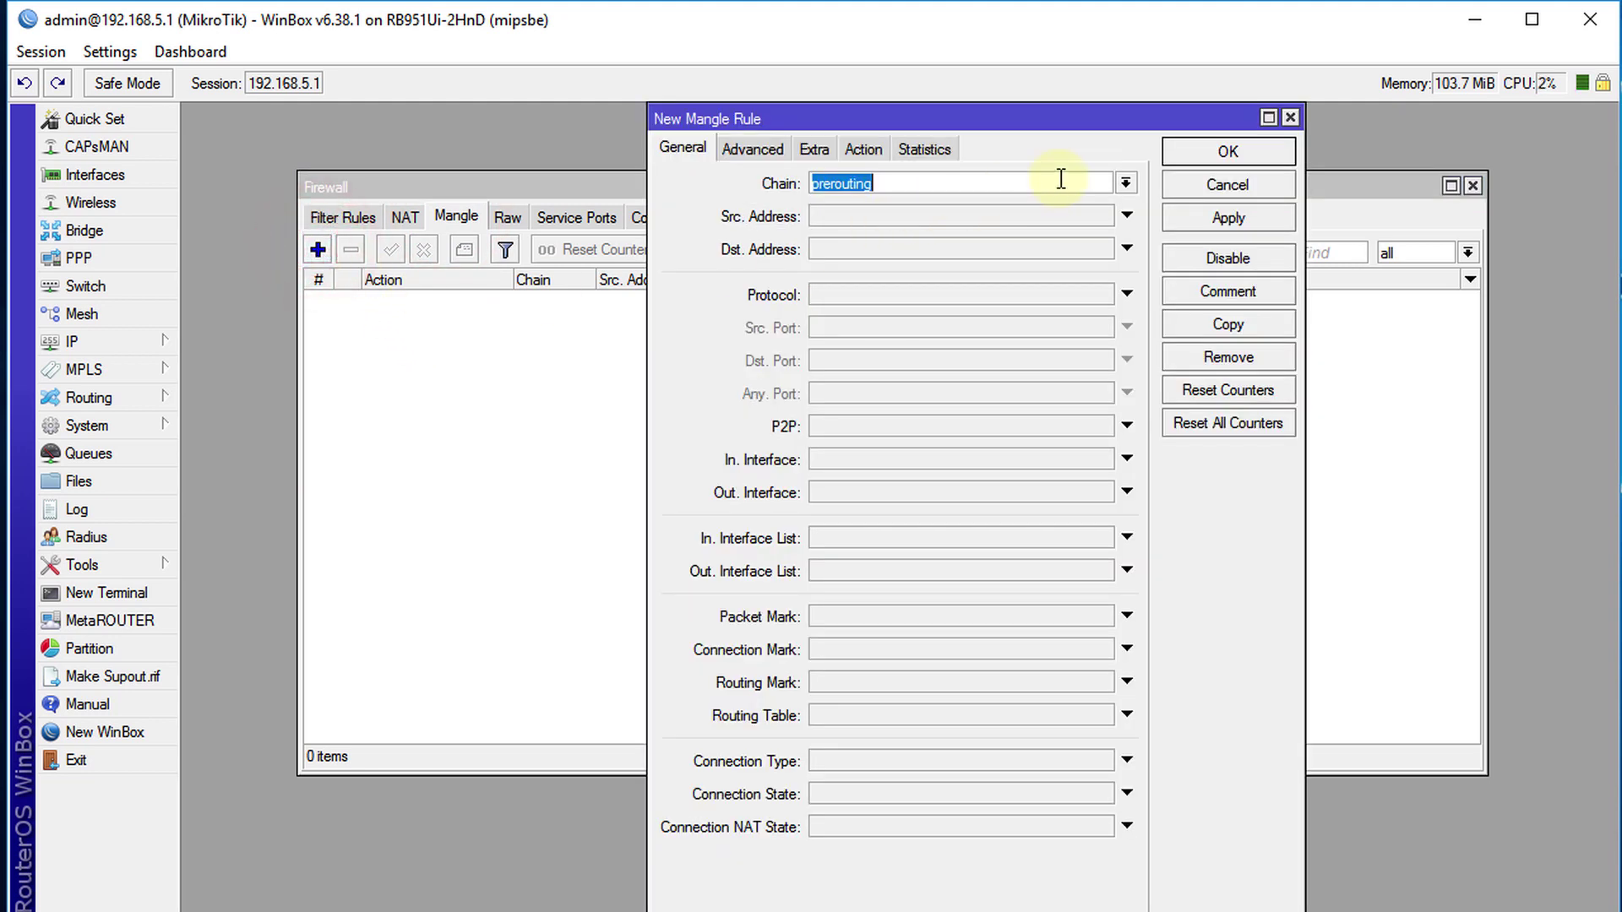
pyautogui.click(1126, 183)
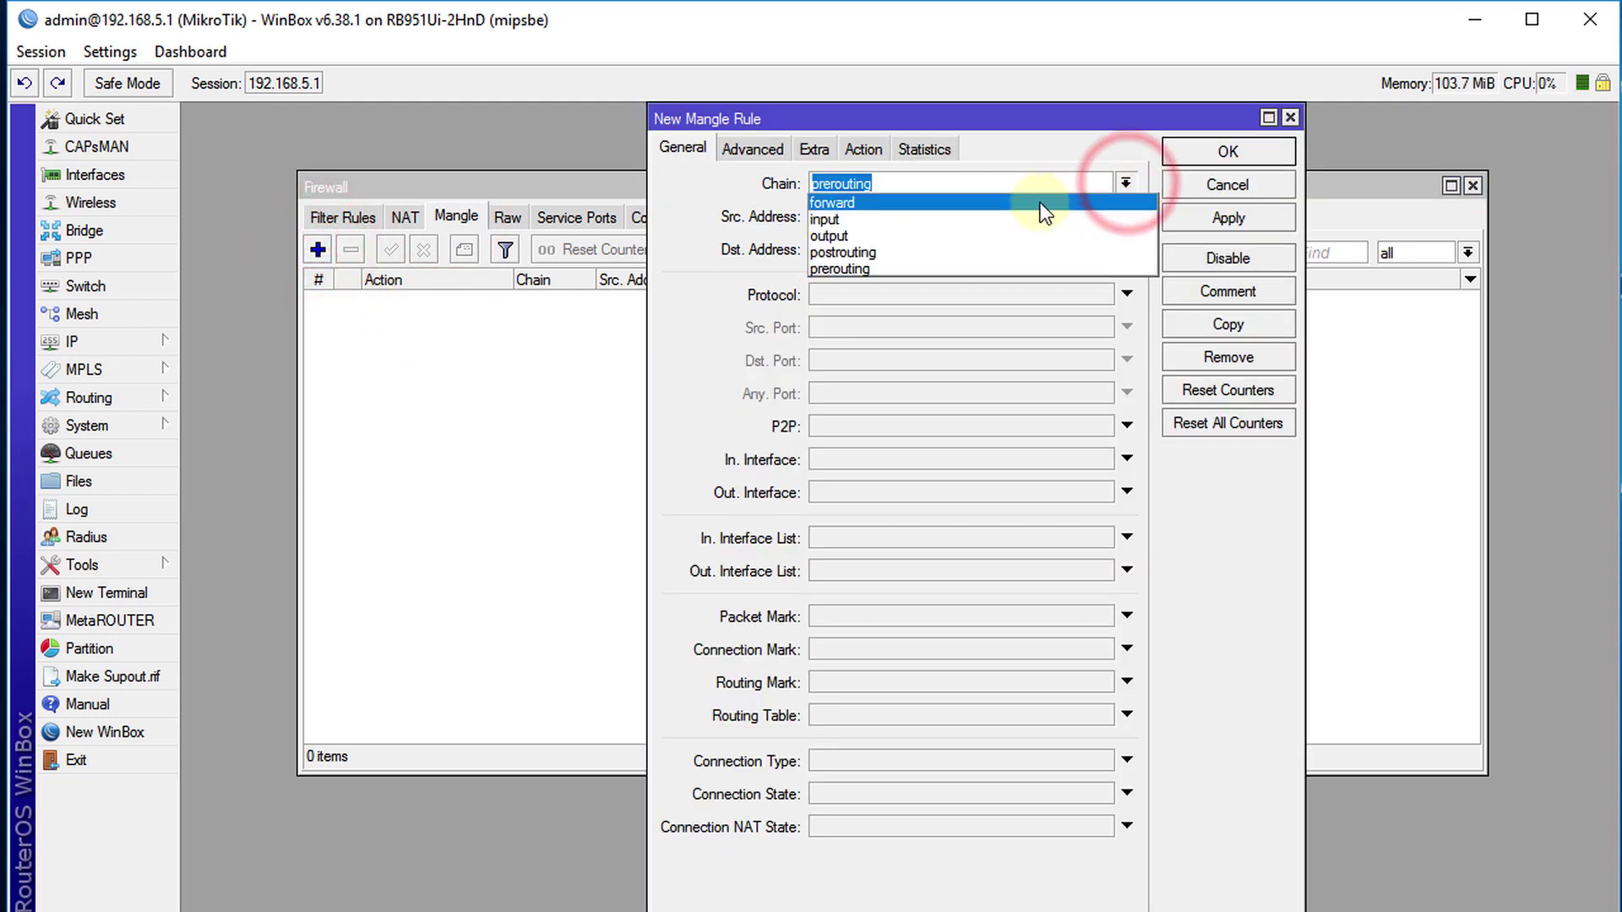
pyautogui.click(1039, 203)
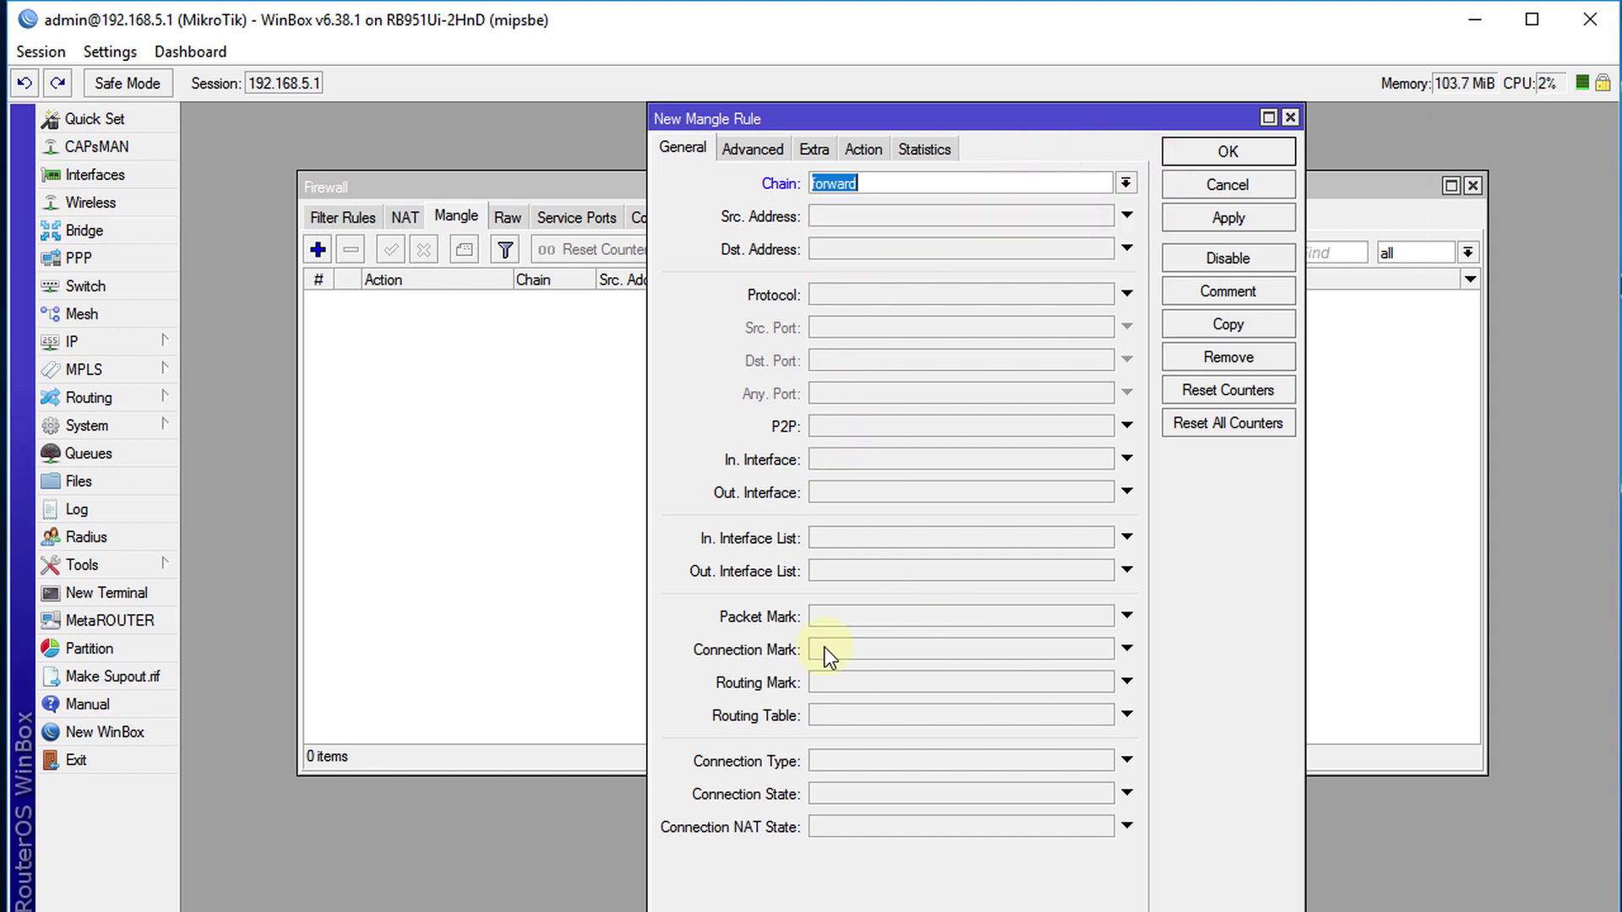
pyautogui.click(946, 456)
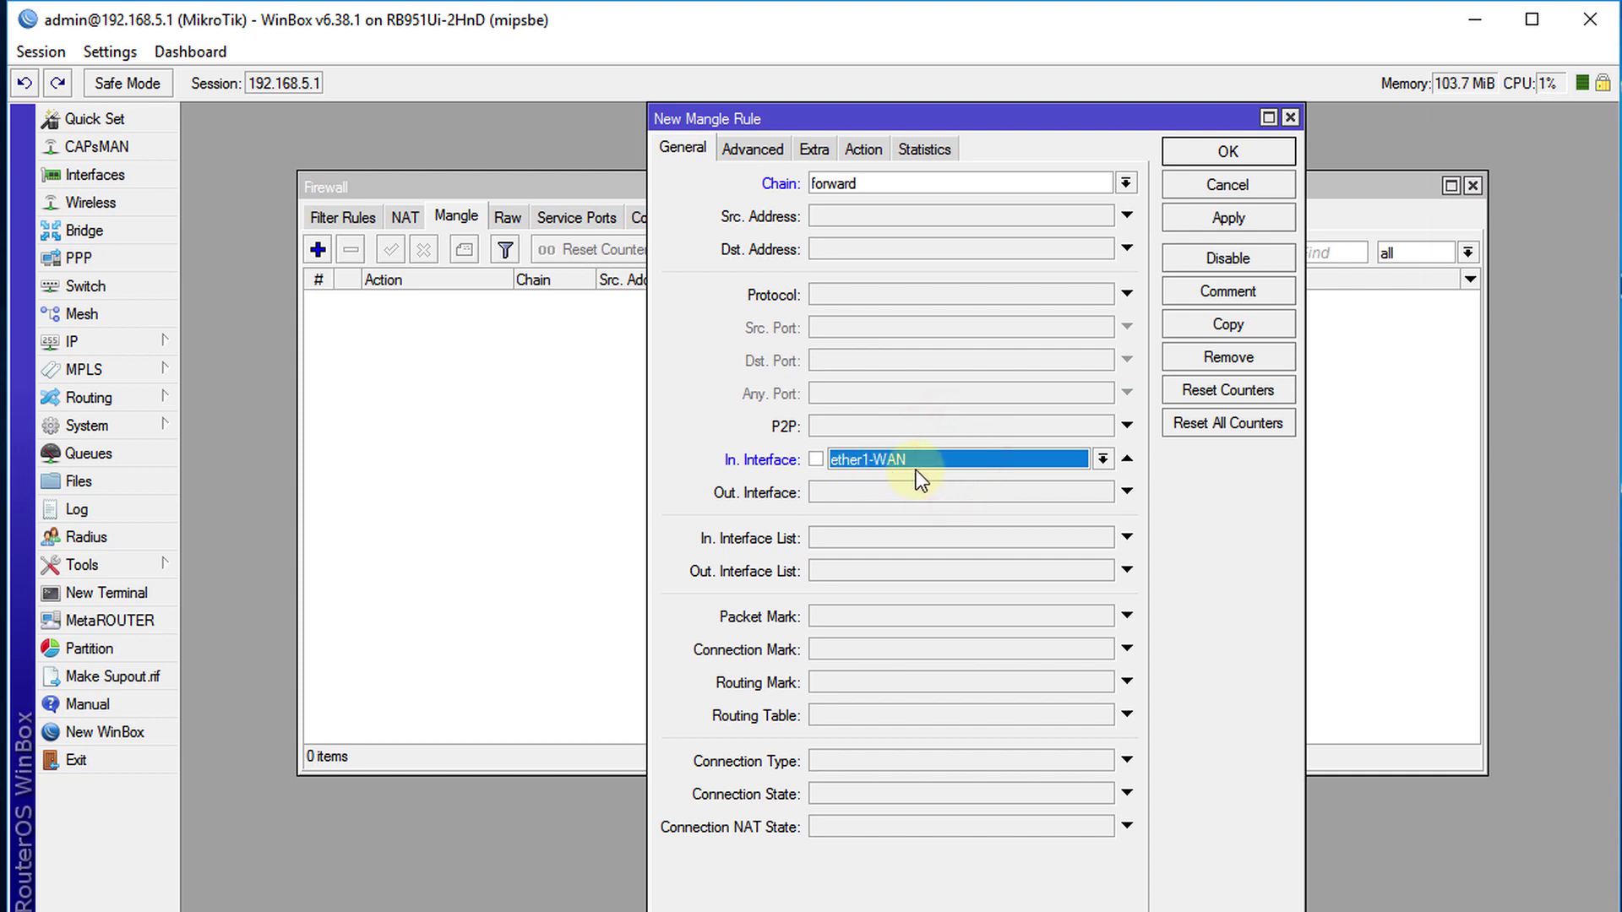
pyautogui.click(1093, 455)
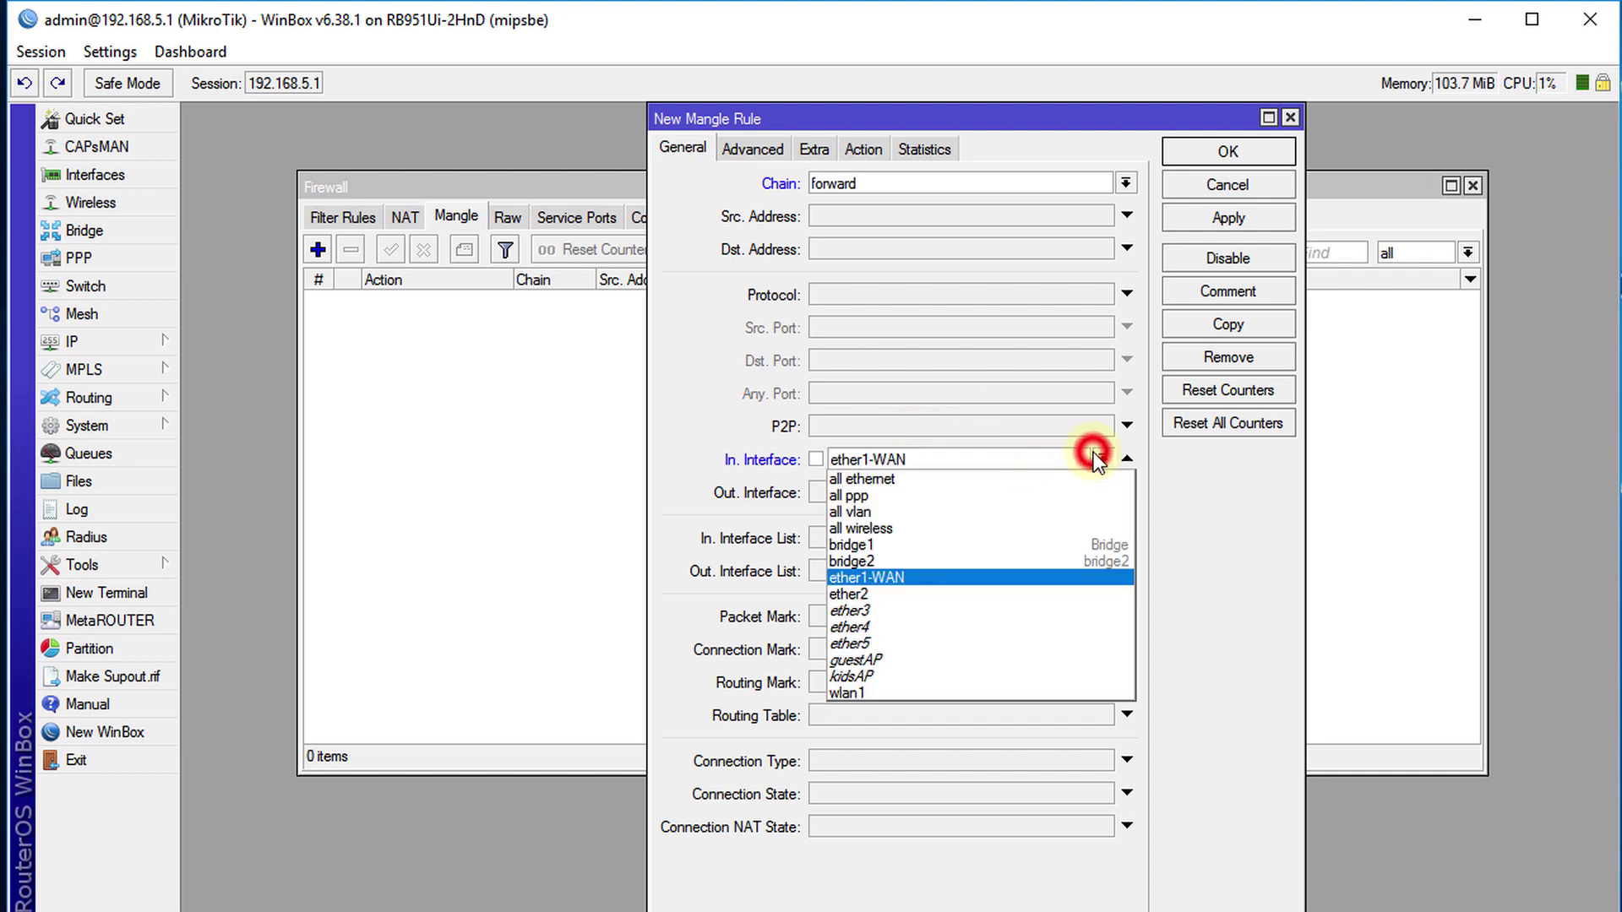
pyautogui.click(883, 576)
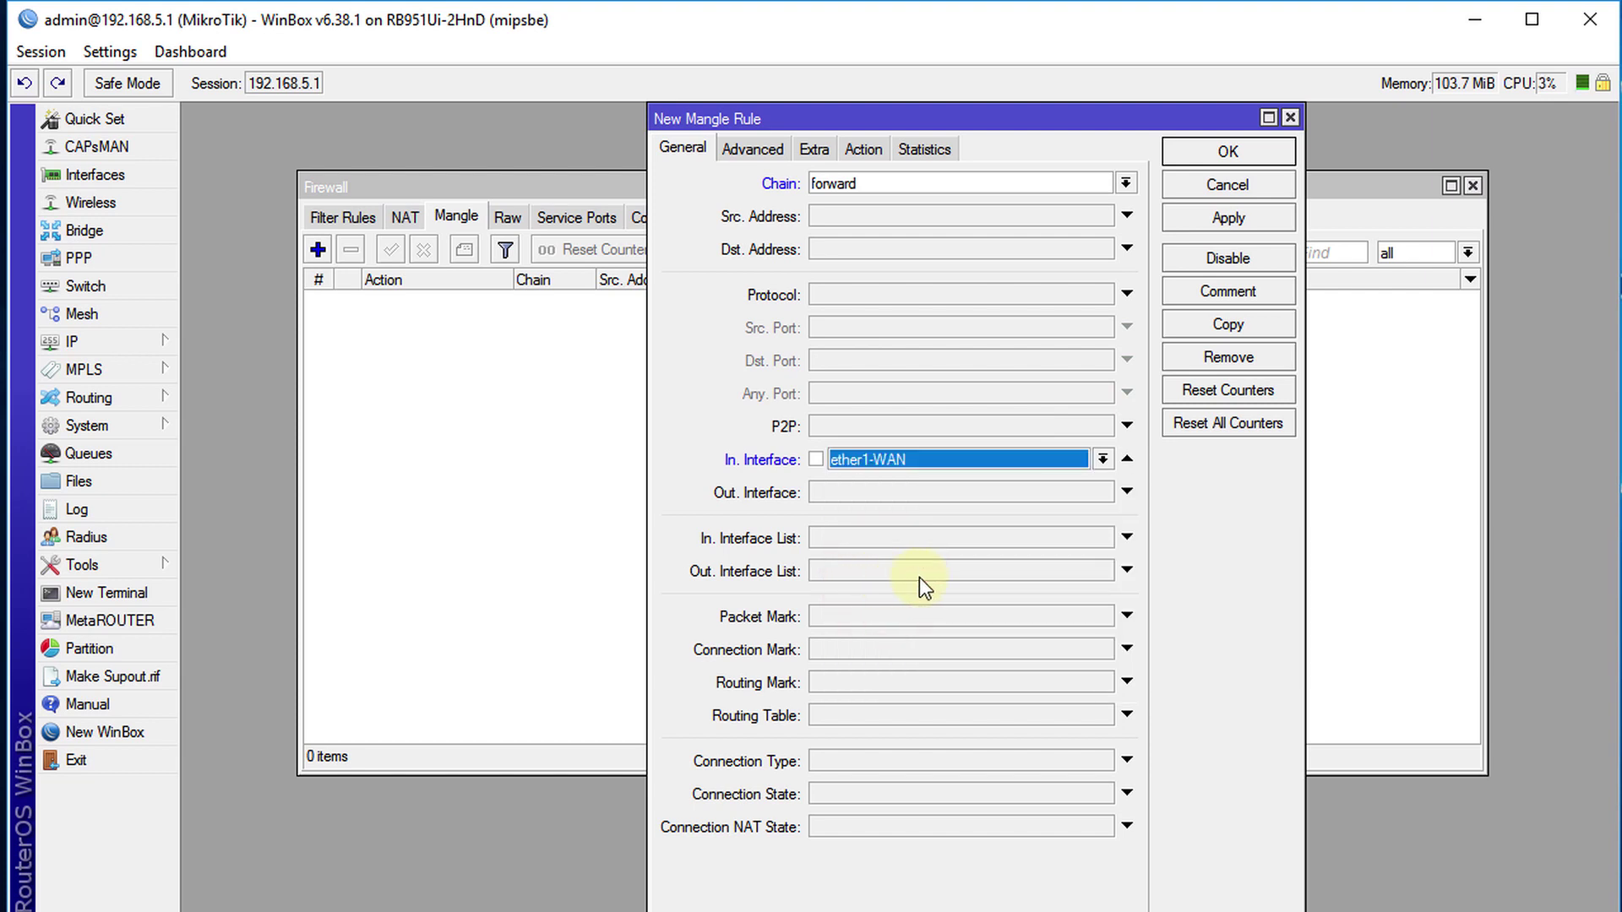
pyautogui.click(858, 148)
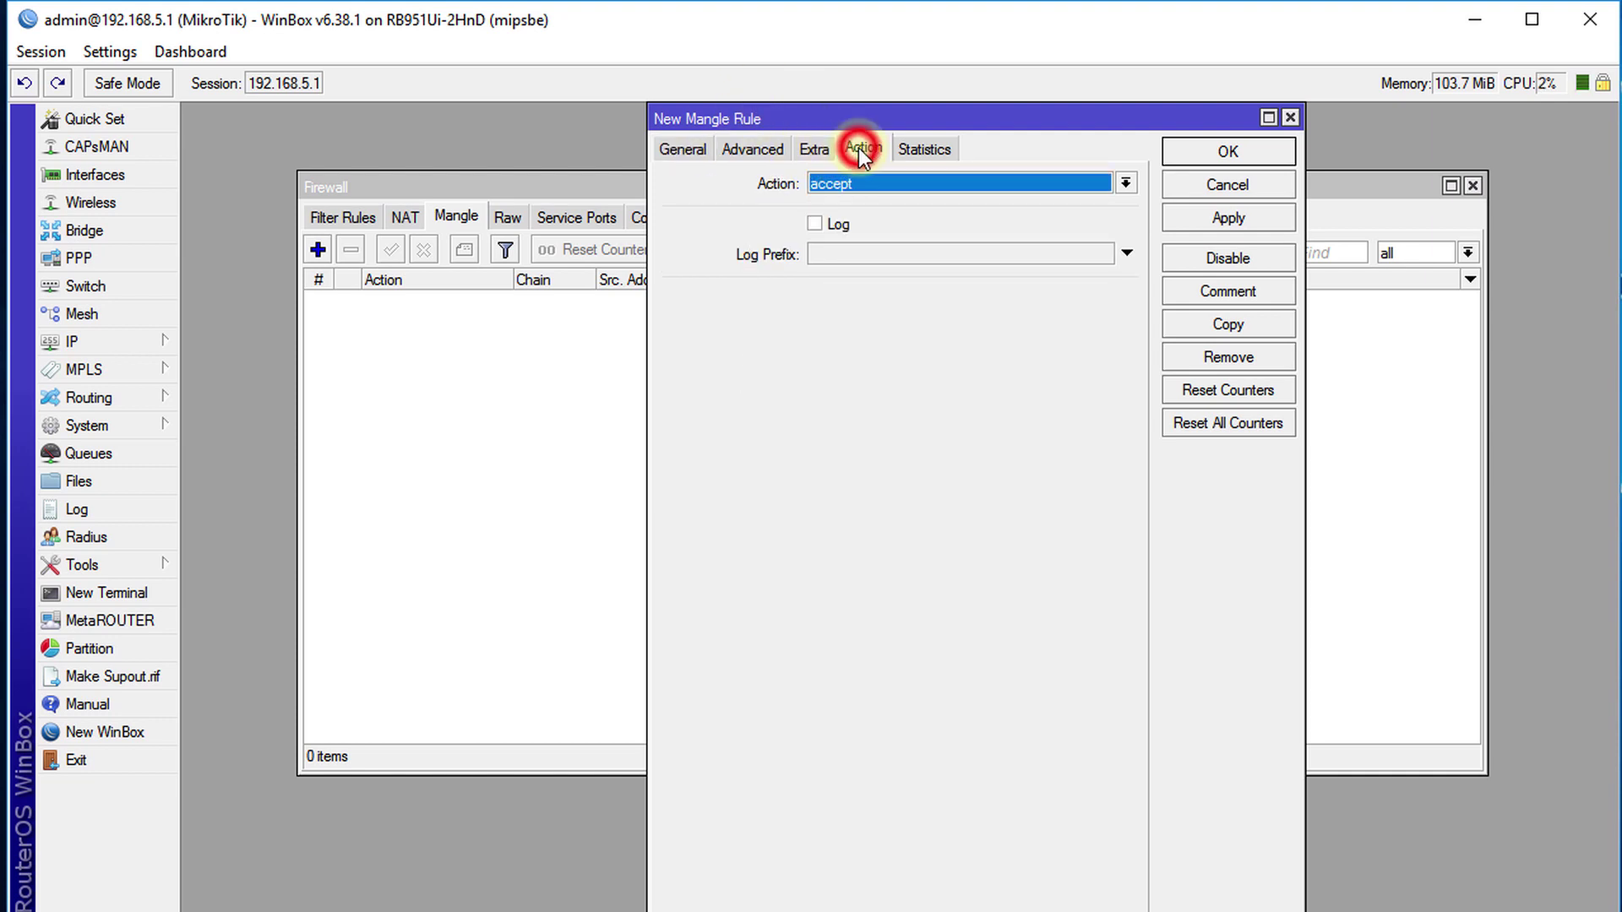
# - Set the rule's action to mark connection with new connection mark client-dw-con
pyautogui.click(870, 182)
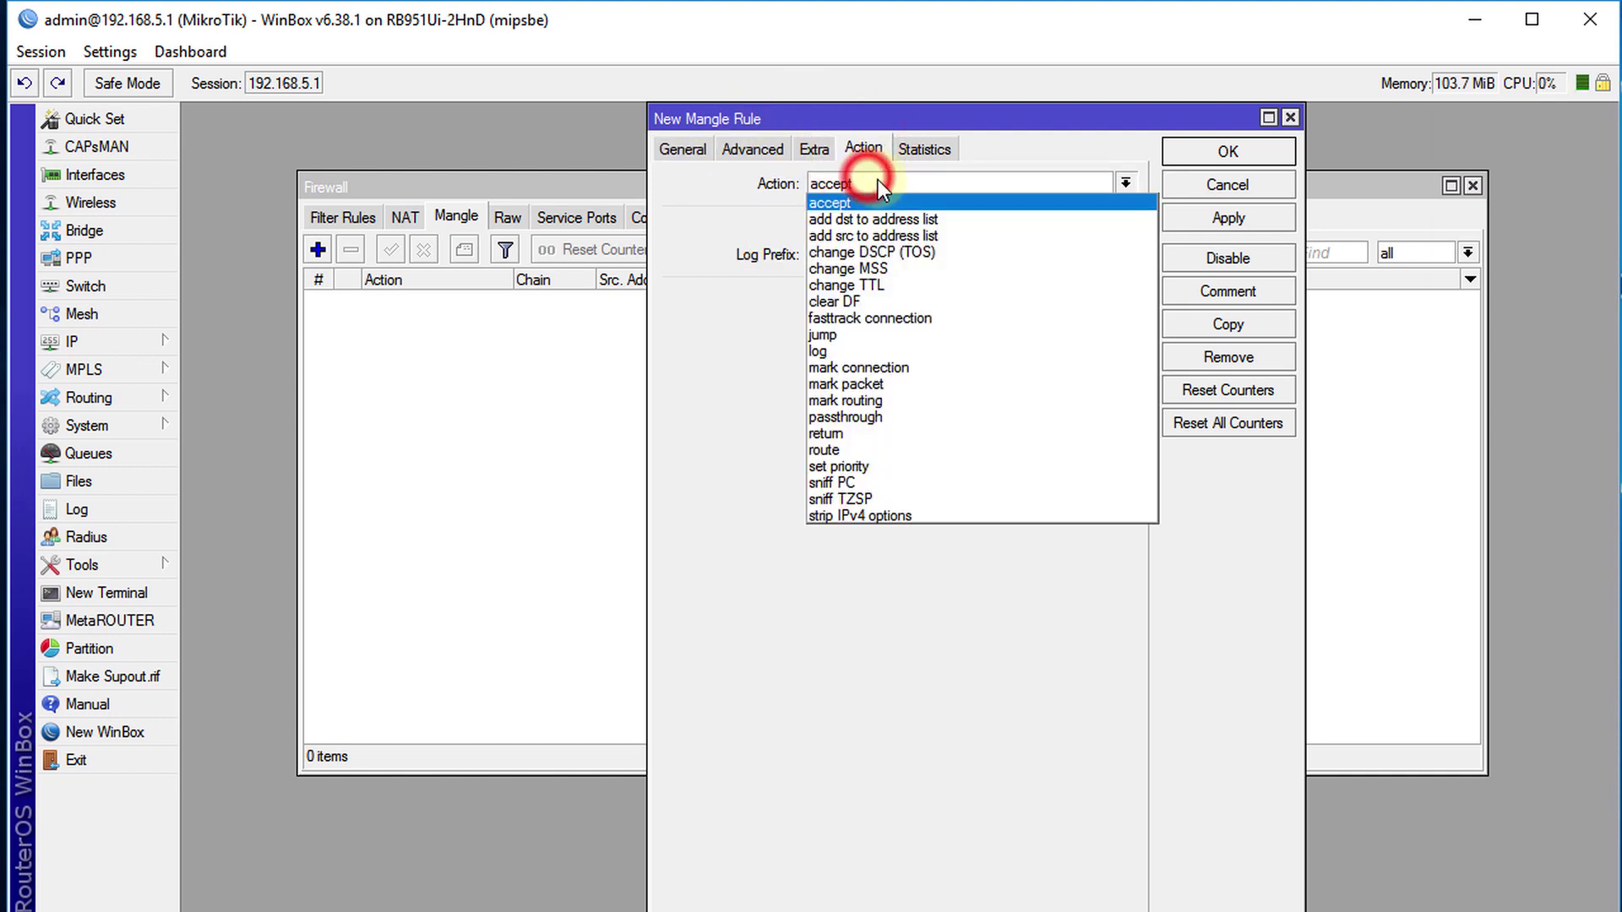
pyautogui.click(890, 369)
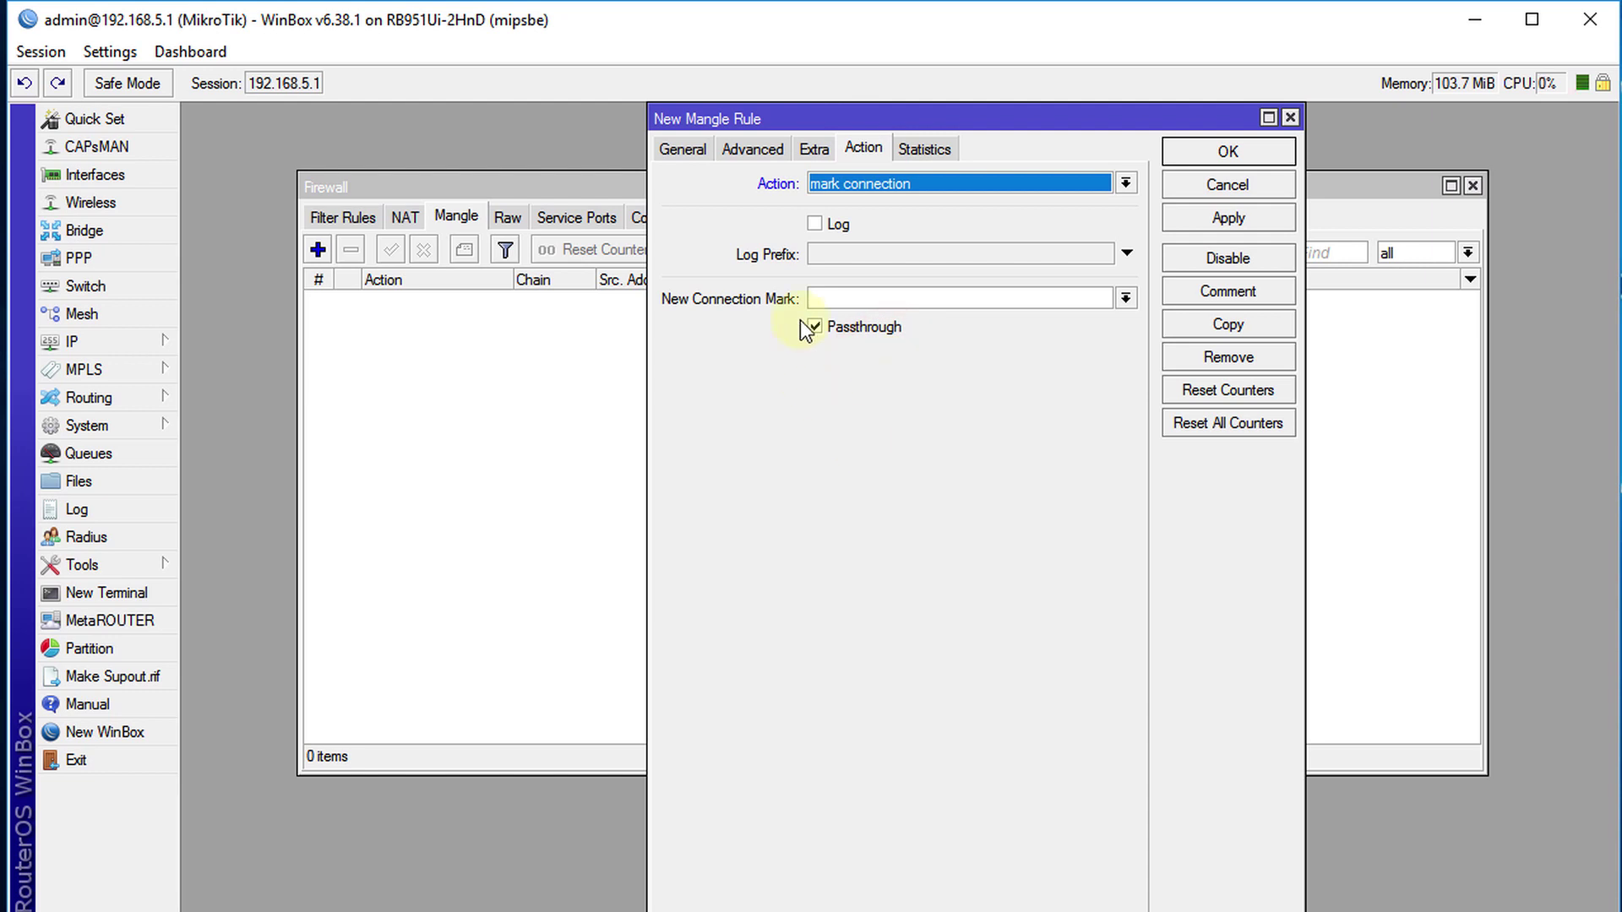
pyautogui.click(843, 299)
pyautogui.write('c')
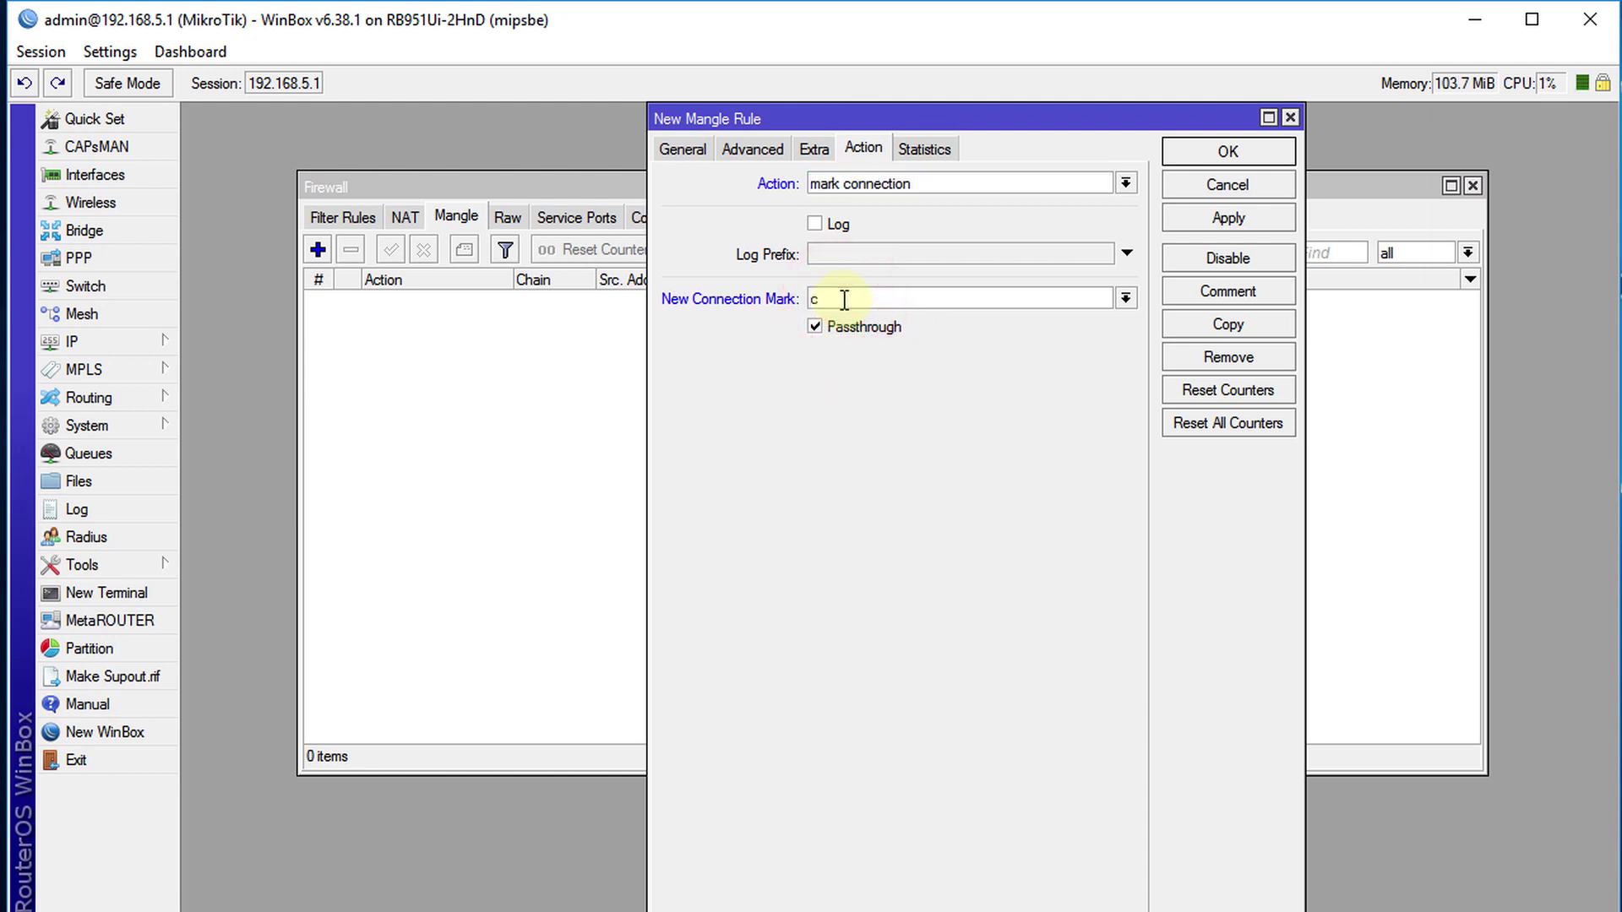
pyautogui.write('l')
pyautogui.write('ei')
pyautogui.press('BackSpace')
pyautogui.press('BackSpace')
pyautogui.write('ient')
pyautogui.write('-dw-con')
# - Give the rule the comment client-dw-con and save it to the Mangle list
pyautogui.click(936, 297)
pyautogui.doubleClick(936, 297)
pyautogui.hotkey('ctrl', 'c')
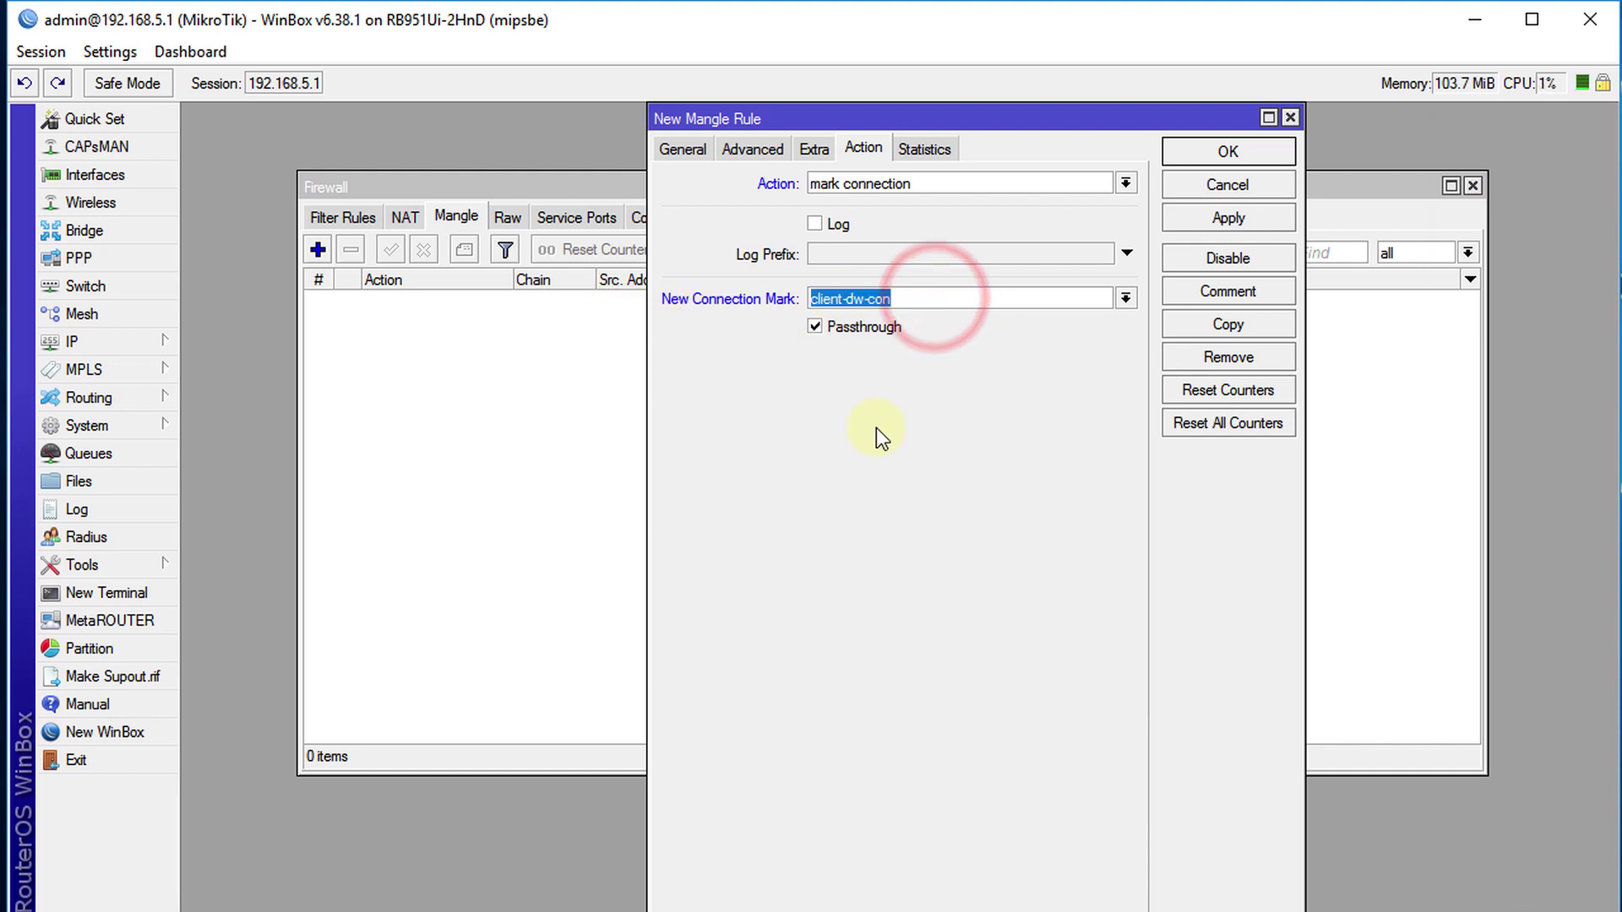
pyautogui.click(1228, 290)
pyautogui.hotkey('ctrl', 'v')
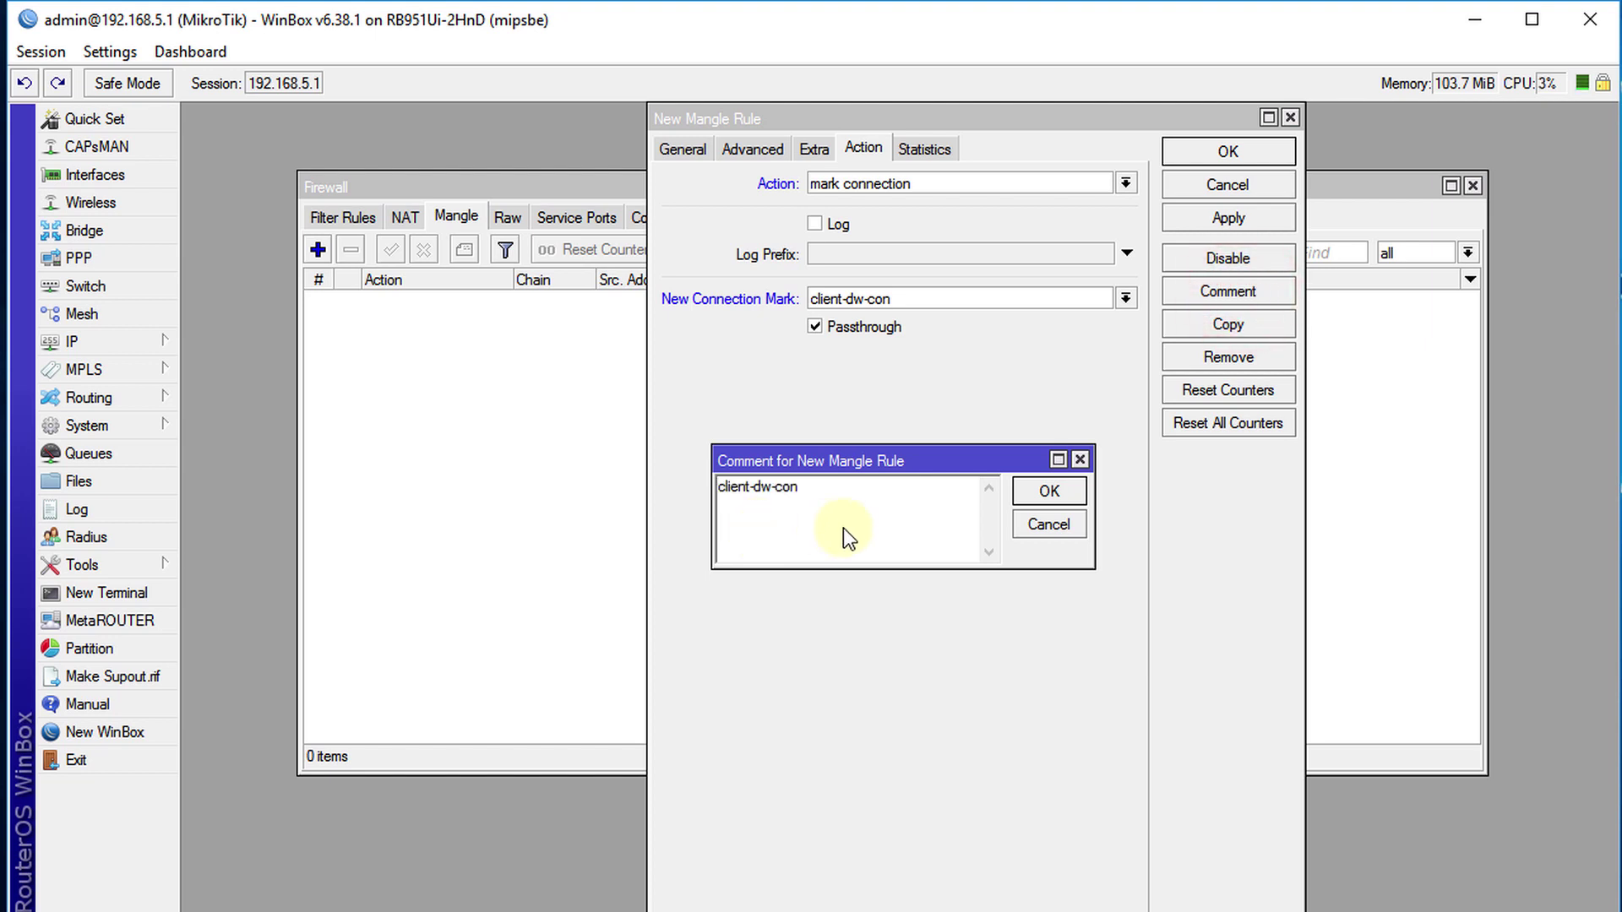
pyautogui.click(1048, 491)
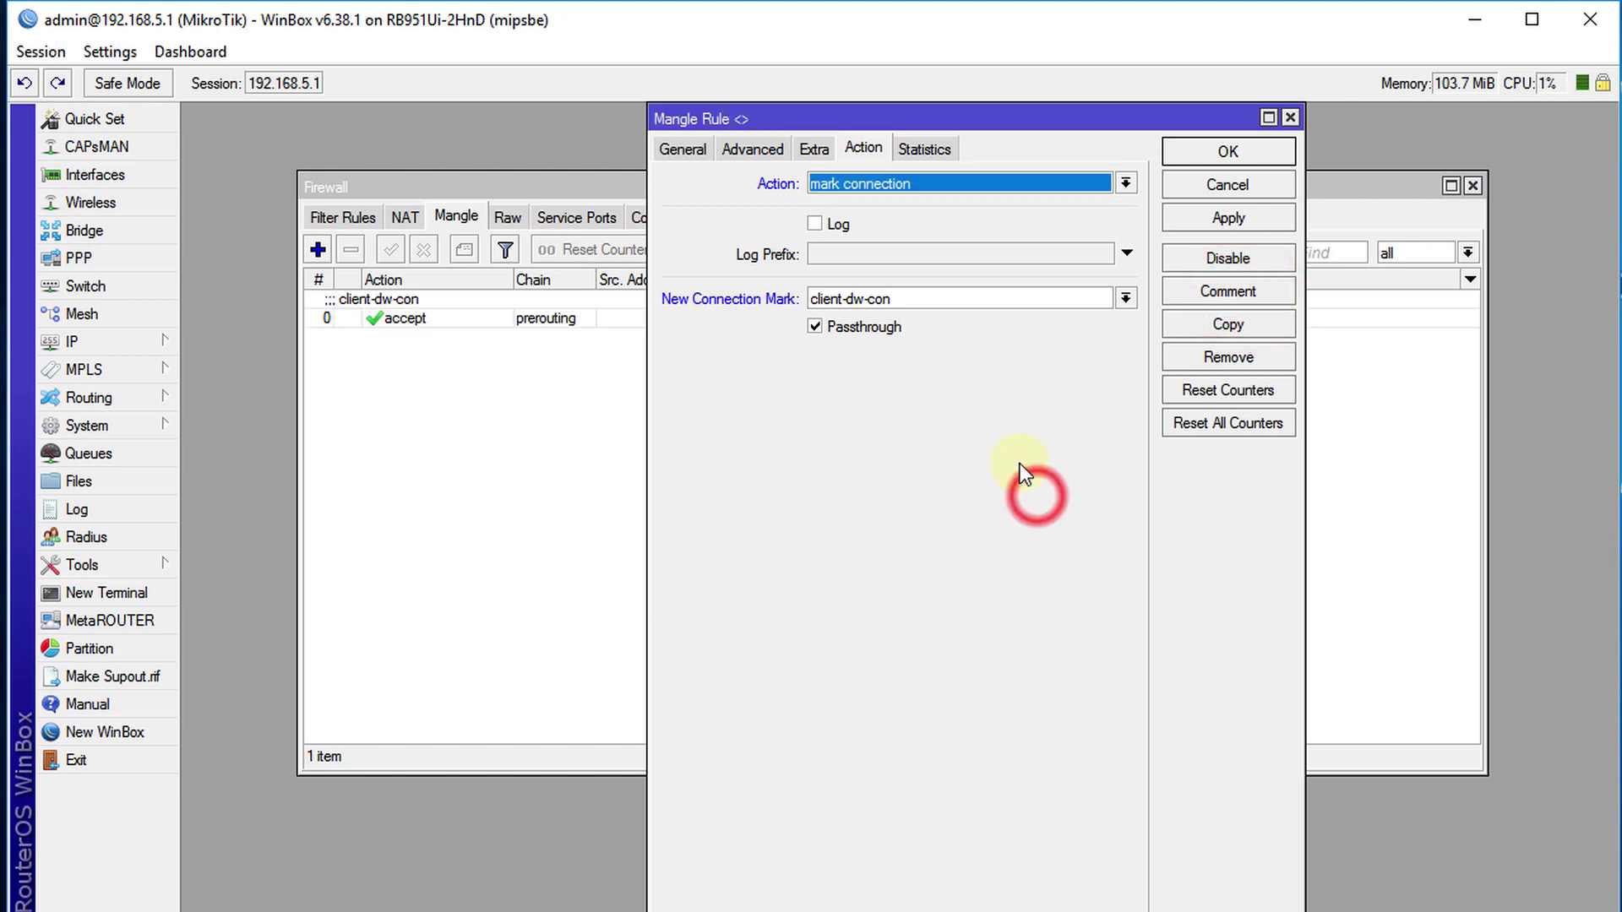
pyautogui.click(1216, 153)
# - Add a second forward-chain rule matching connection mark client-dw-con
pyautogui.click(317, 250)
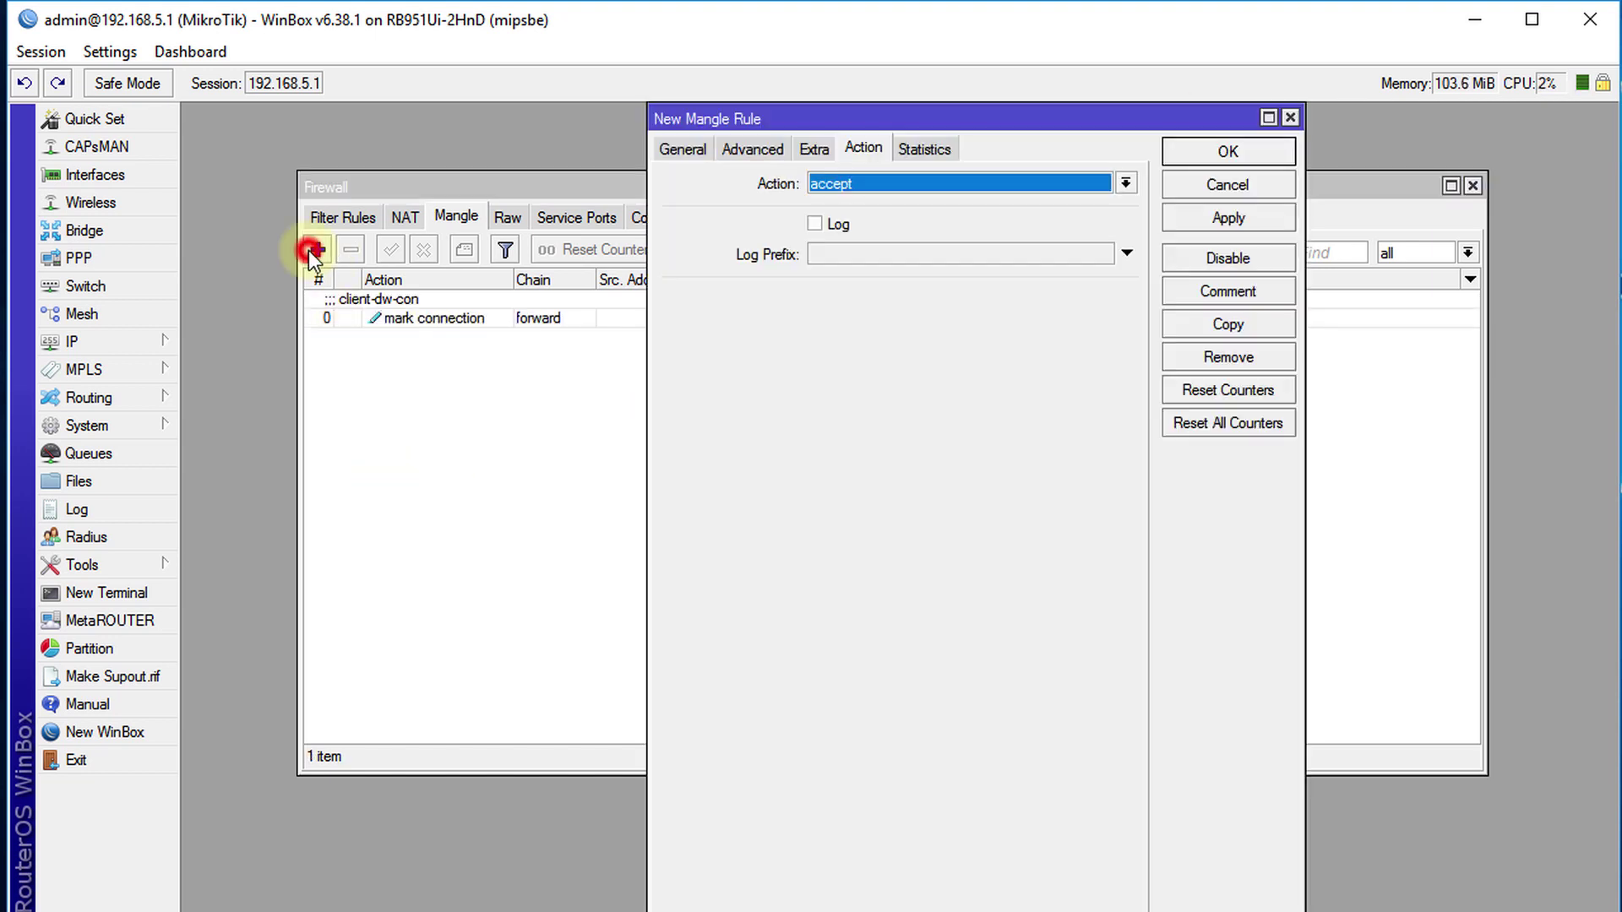
pyautogui.click(682, 148)
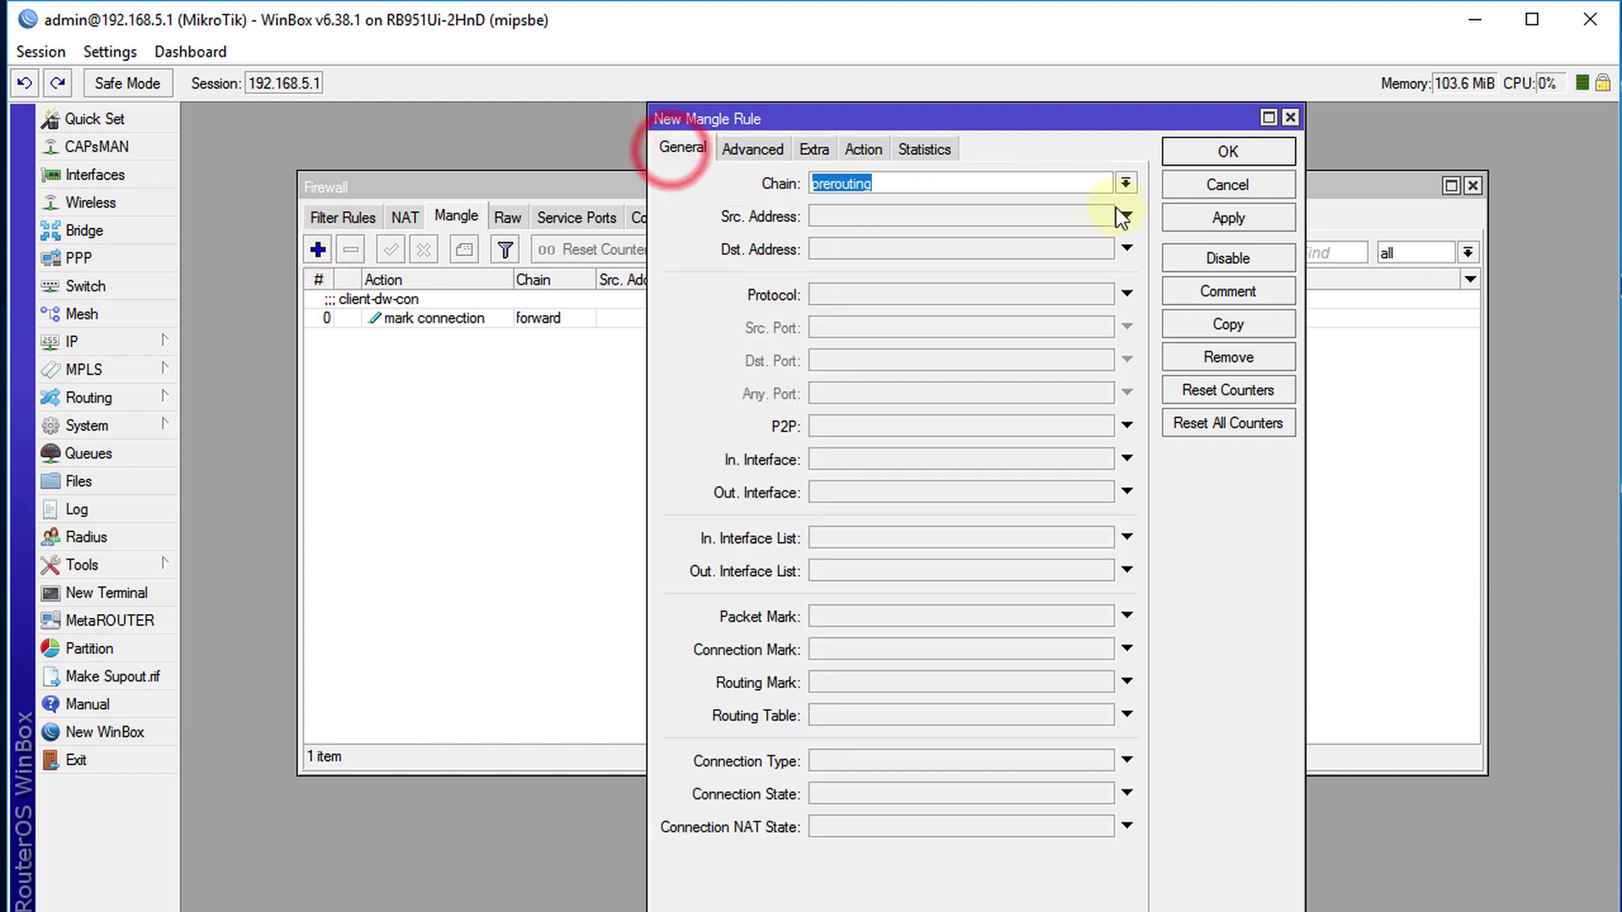
pyautogui.click(1126, 183)
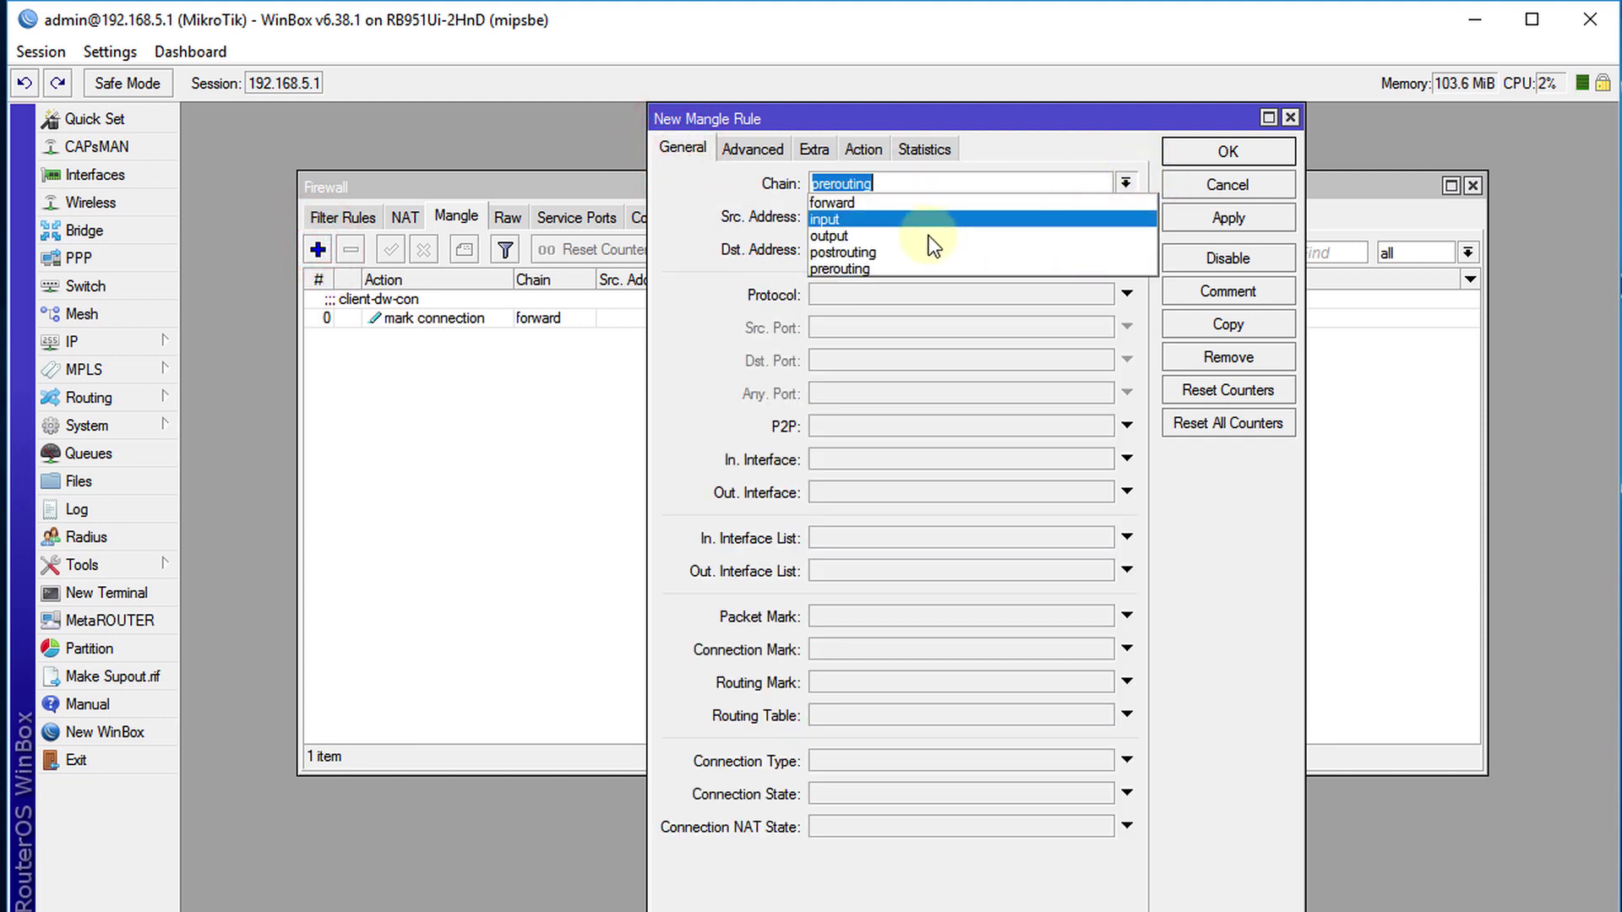
pyautogui.click(916, 207)
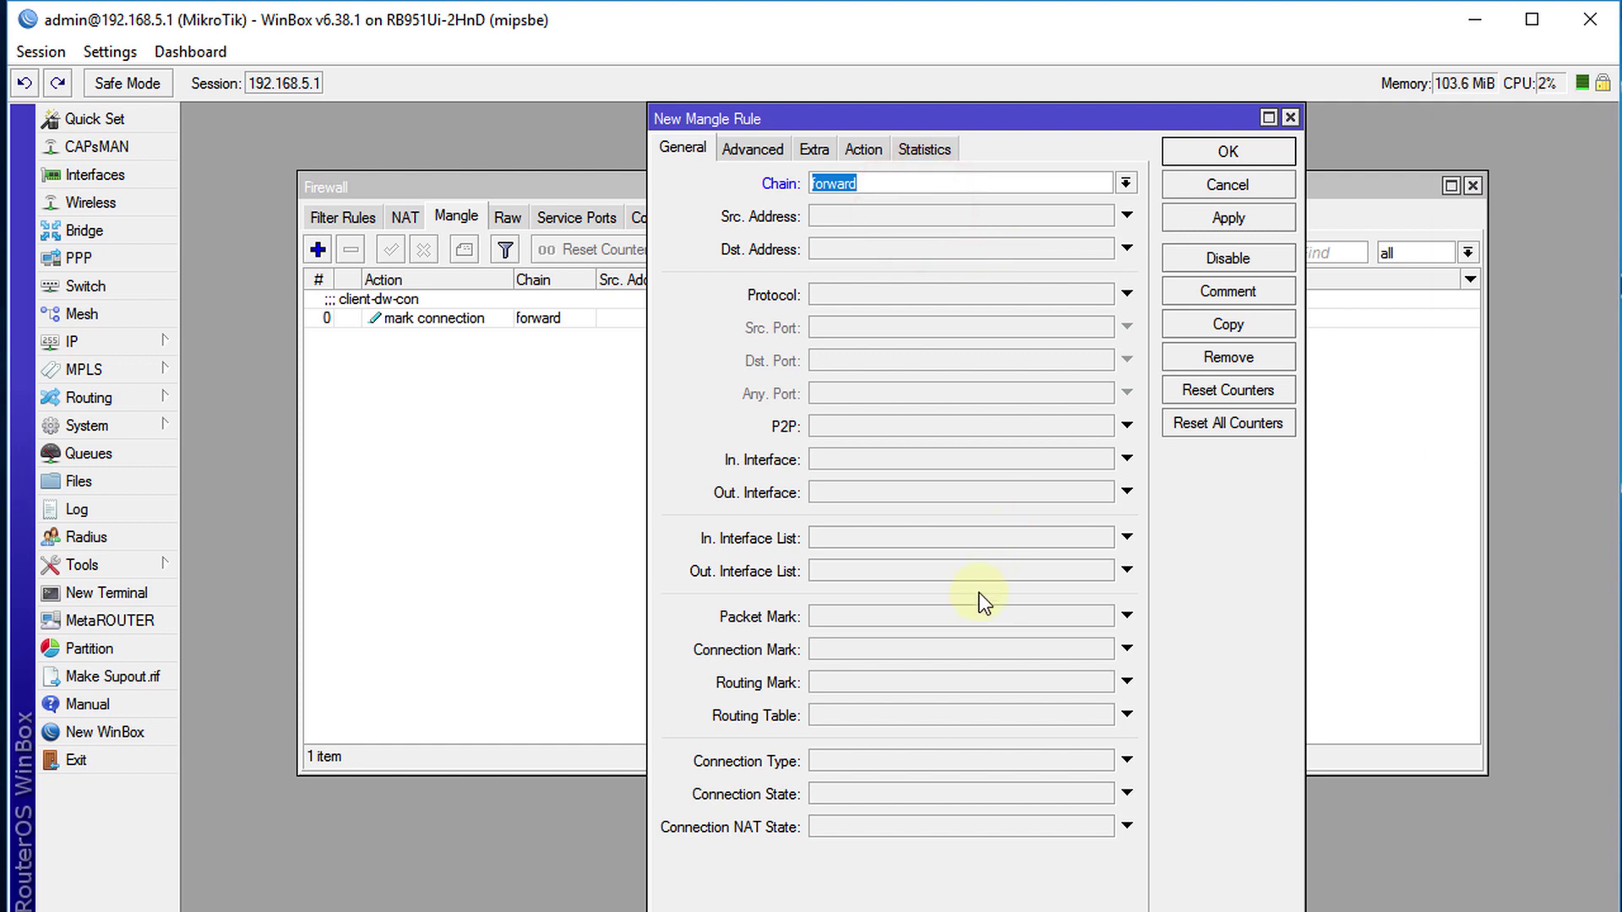
pyautogui.click(884, 651)
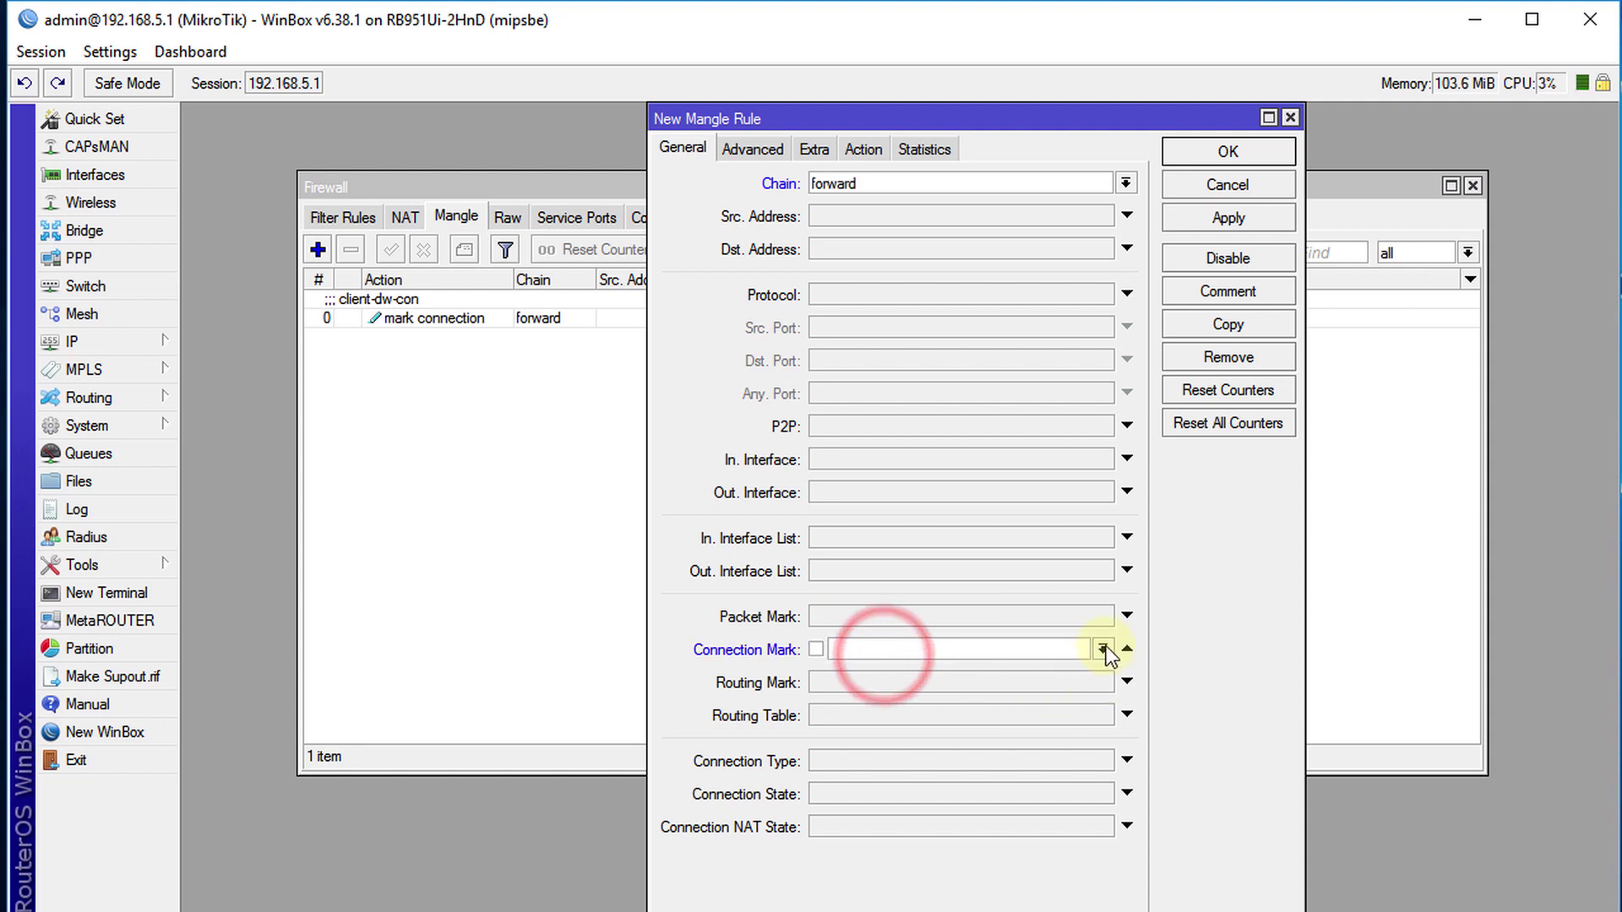
pyautogui.click(1103, 649)
pyautogui.click(1000, 668)
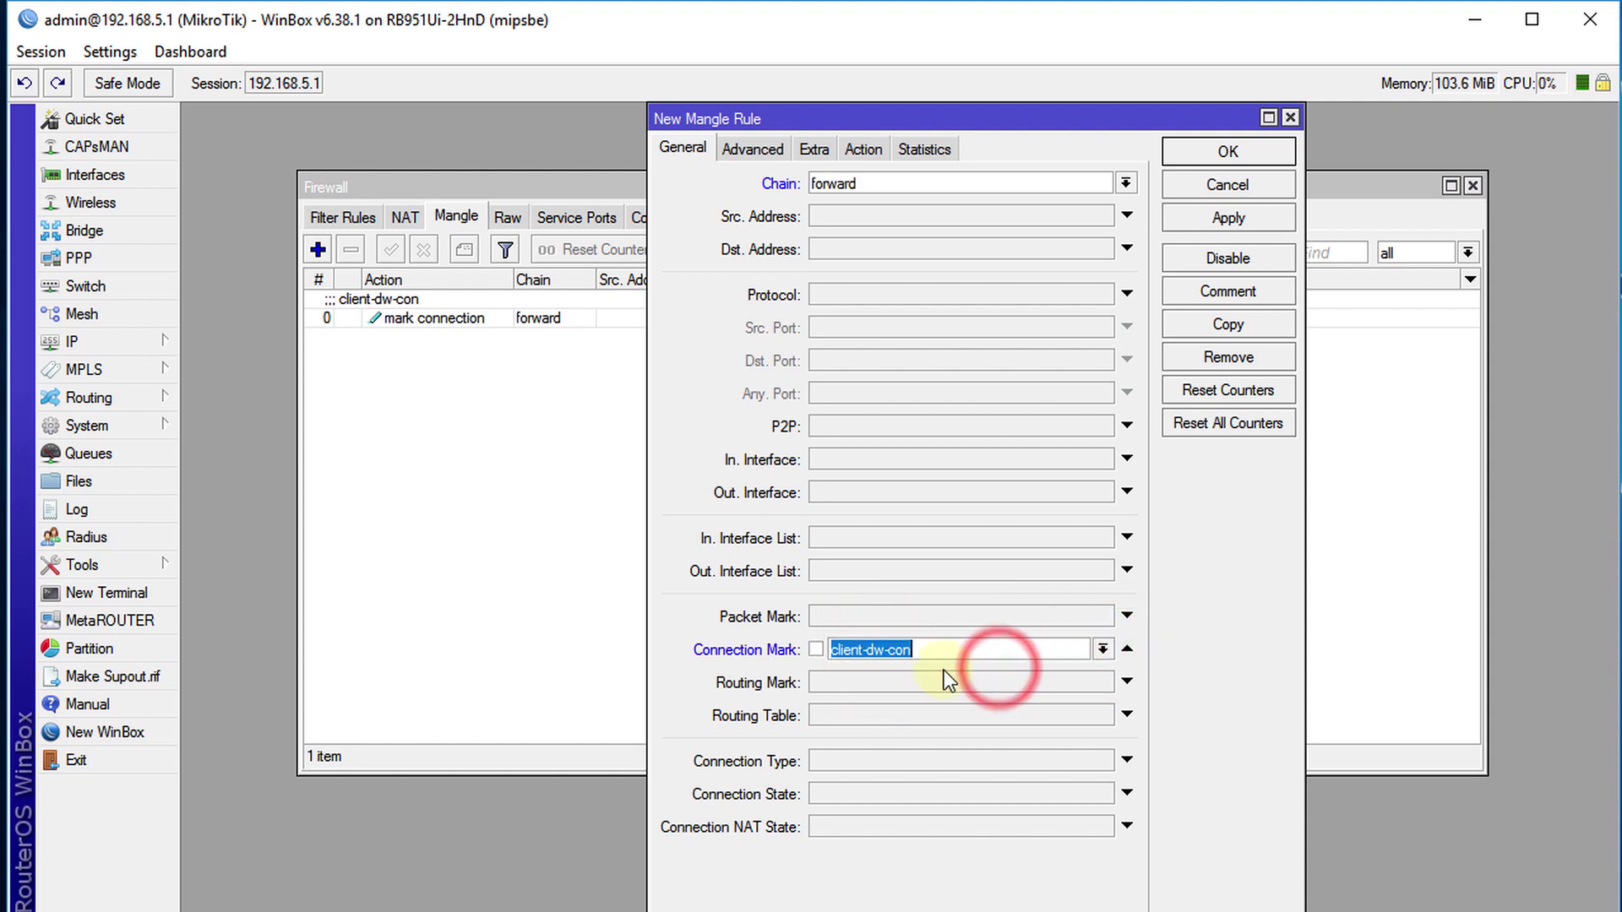
pyautogui.click(878, 148)
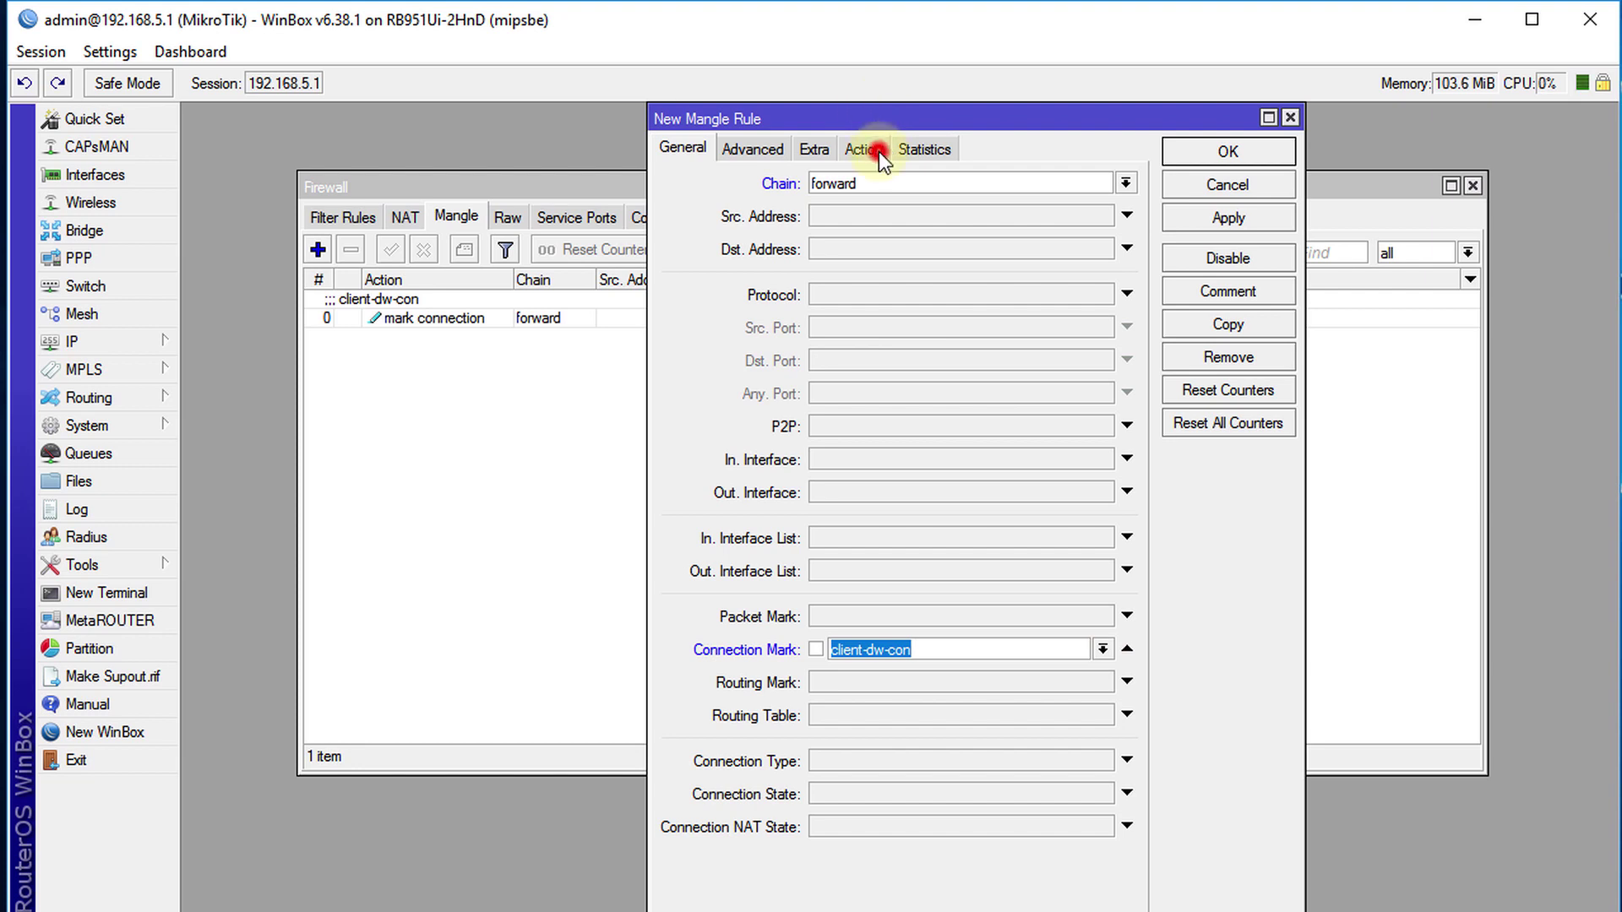
# - Set the action to mark packet with new packet mark cleint-dw-pk
pyautogui.click(999, 185)
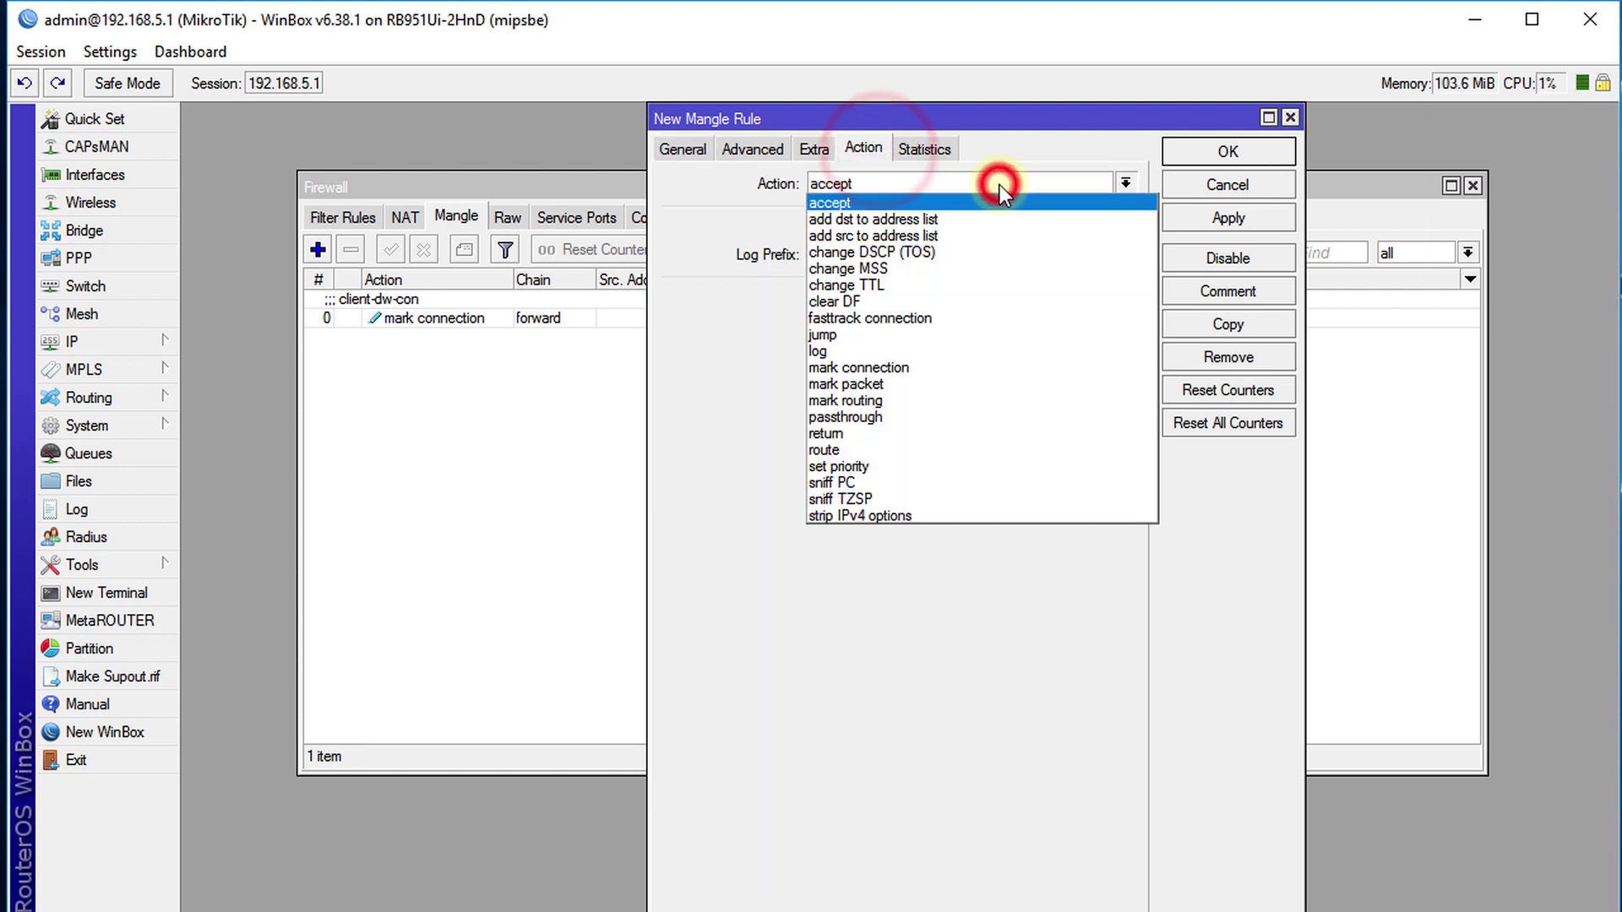
pyautogui.click(914, 382)
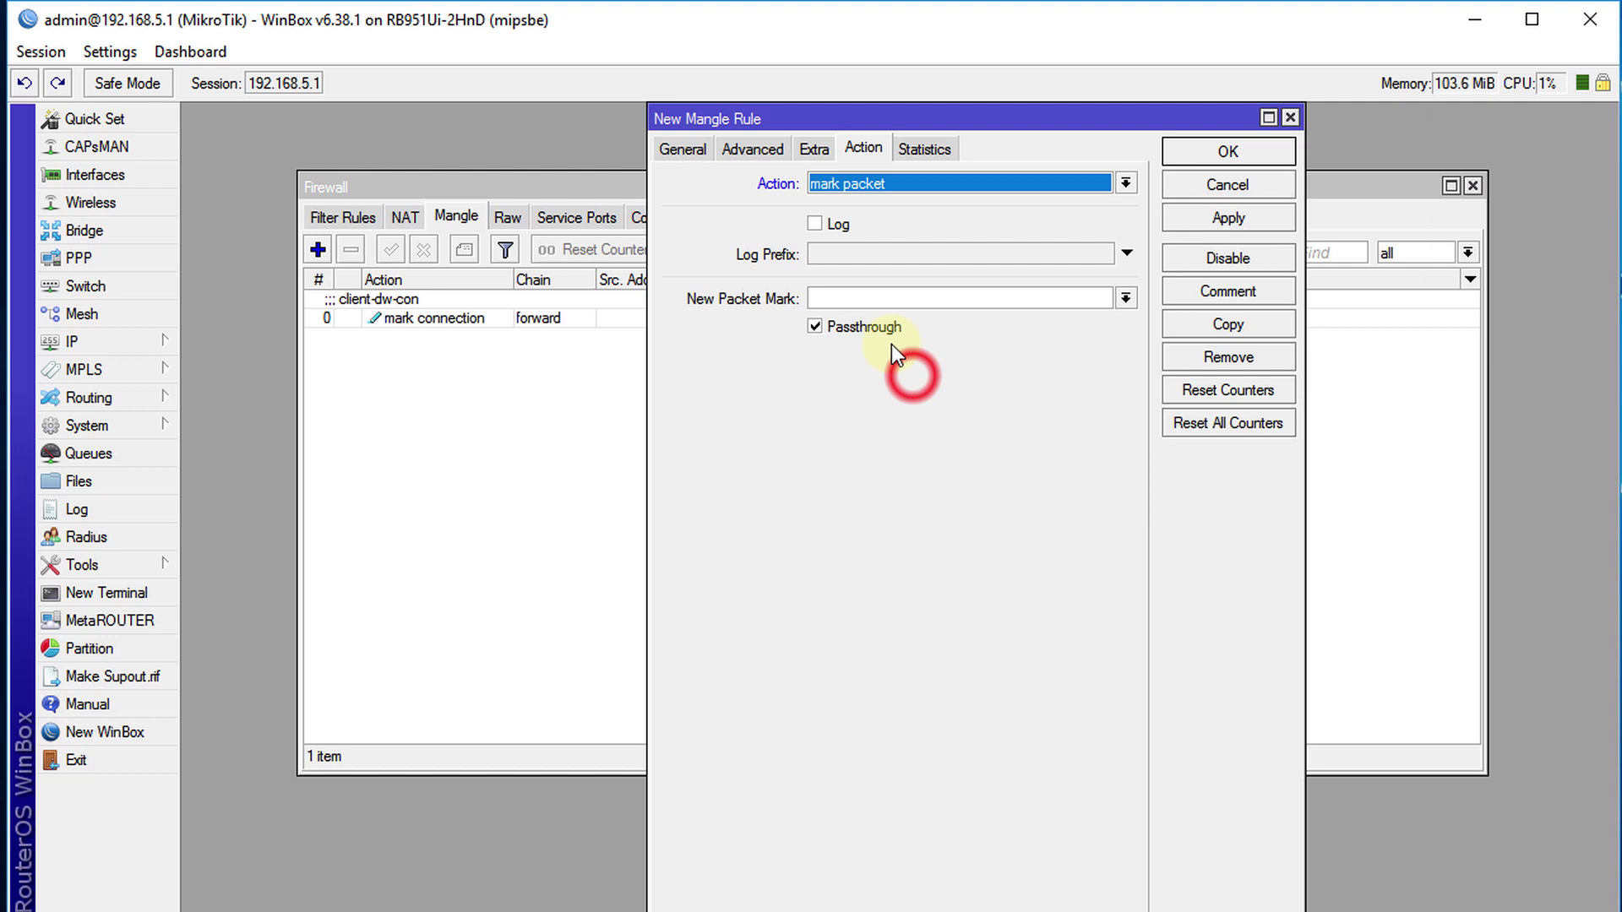
pyautogui.click(872, 291)
pyautogui.write('cl')
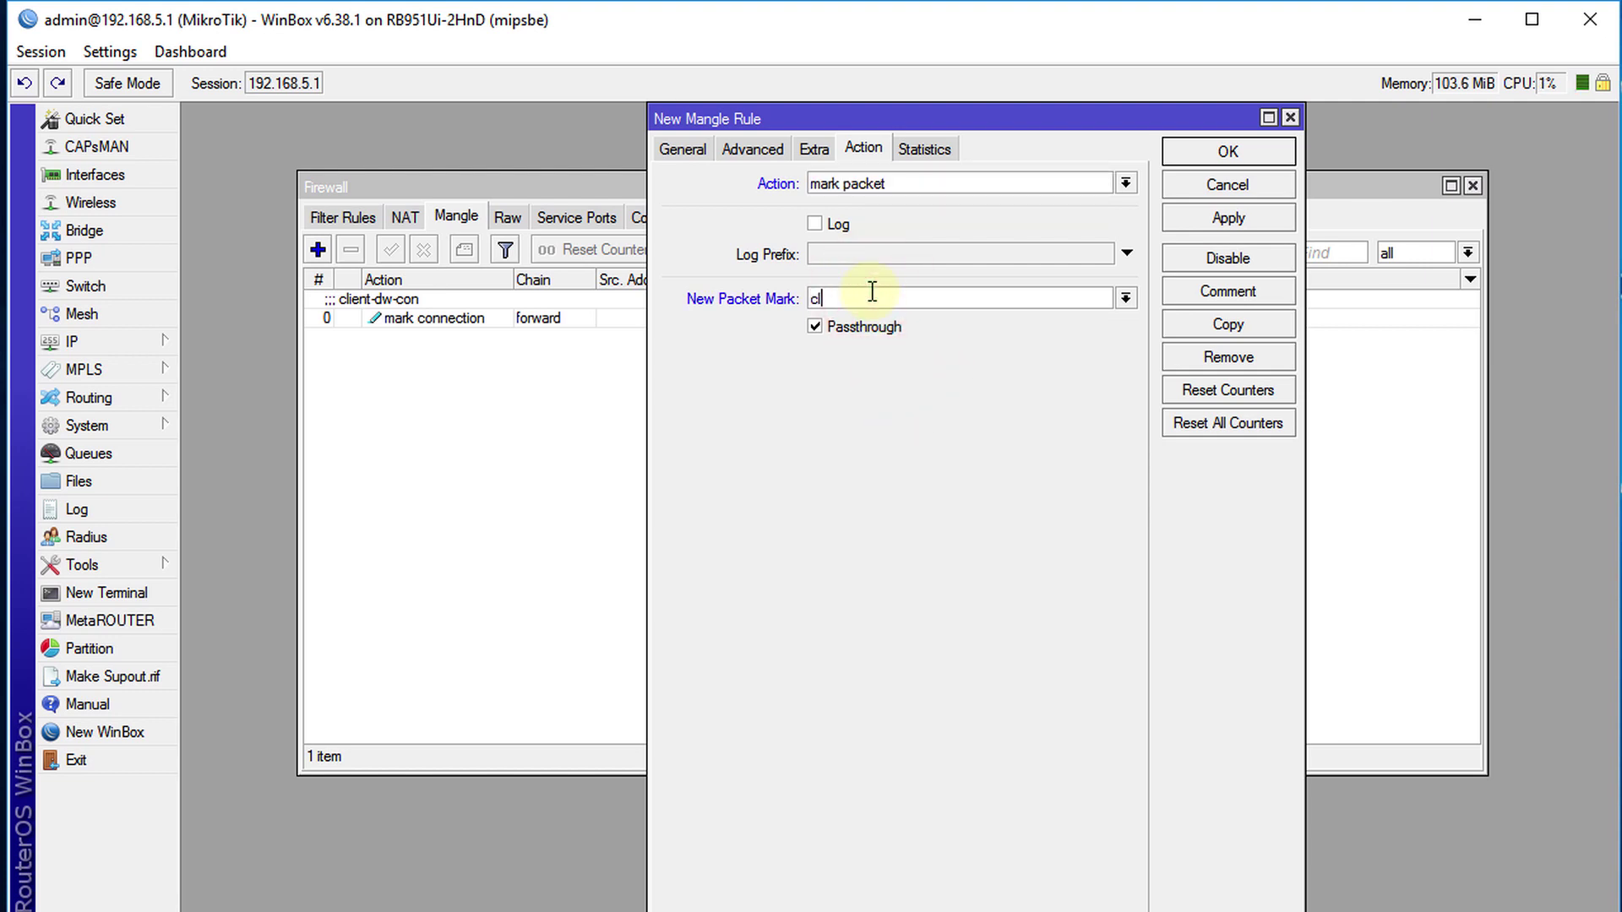
pyautogui.write('eint-dw-pk')
# - Comment the rule cleint-dw-pk and save it to the Mangle list
pyautogui.hotkey('ctrl', 'a')
pyautogui.hotkey('ctrl', 'c')
pyautogui.click(1218, 291)
pyautogui.hotkey('ctrl', 'v')
pyautogui.click(1045, 492)
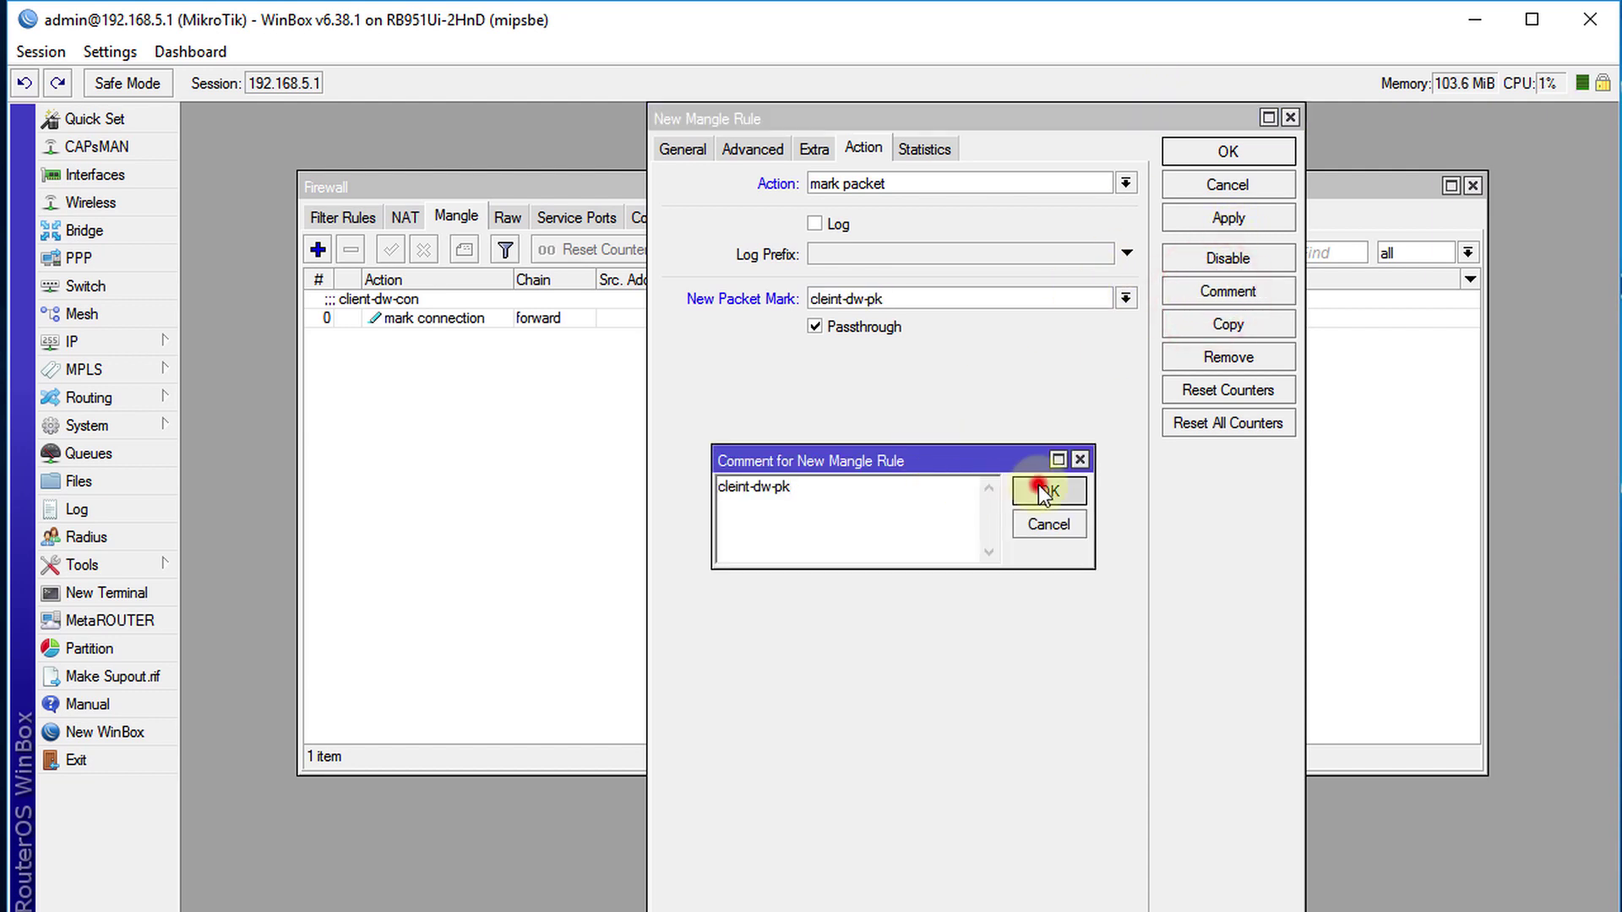
pyautogui.click(1208, 152)
pyautogui.click(326, 248)
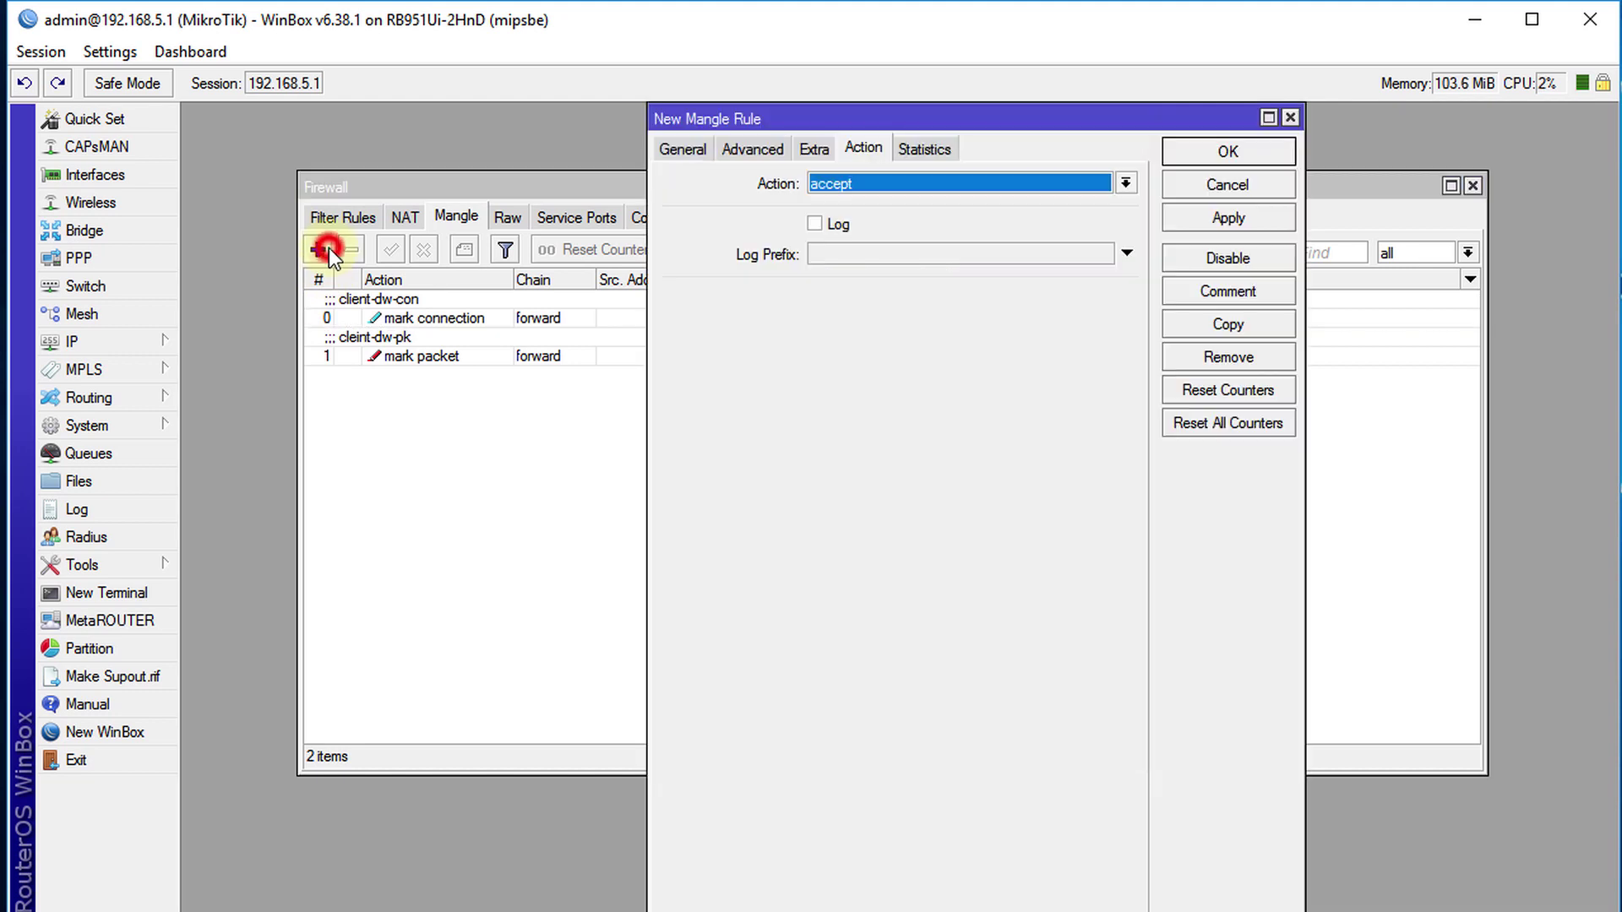
# - Match prerouting traffic arriving on in-interface bridge1, with no interface-list condition
pyautogui.click(688, 153)
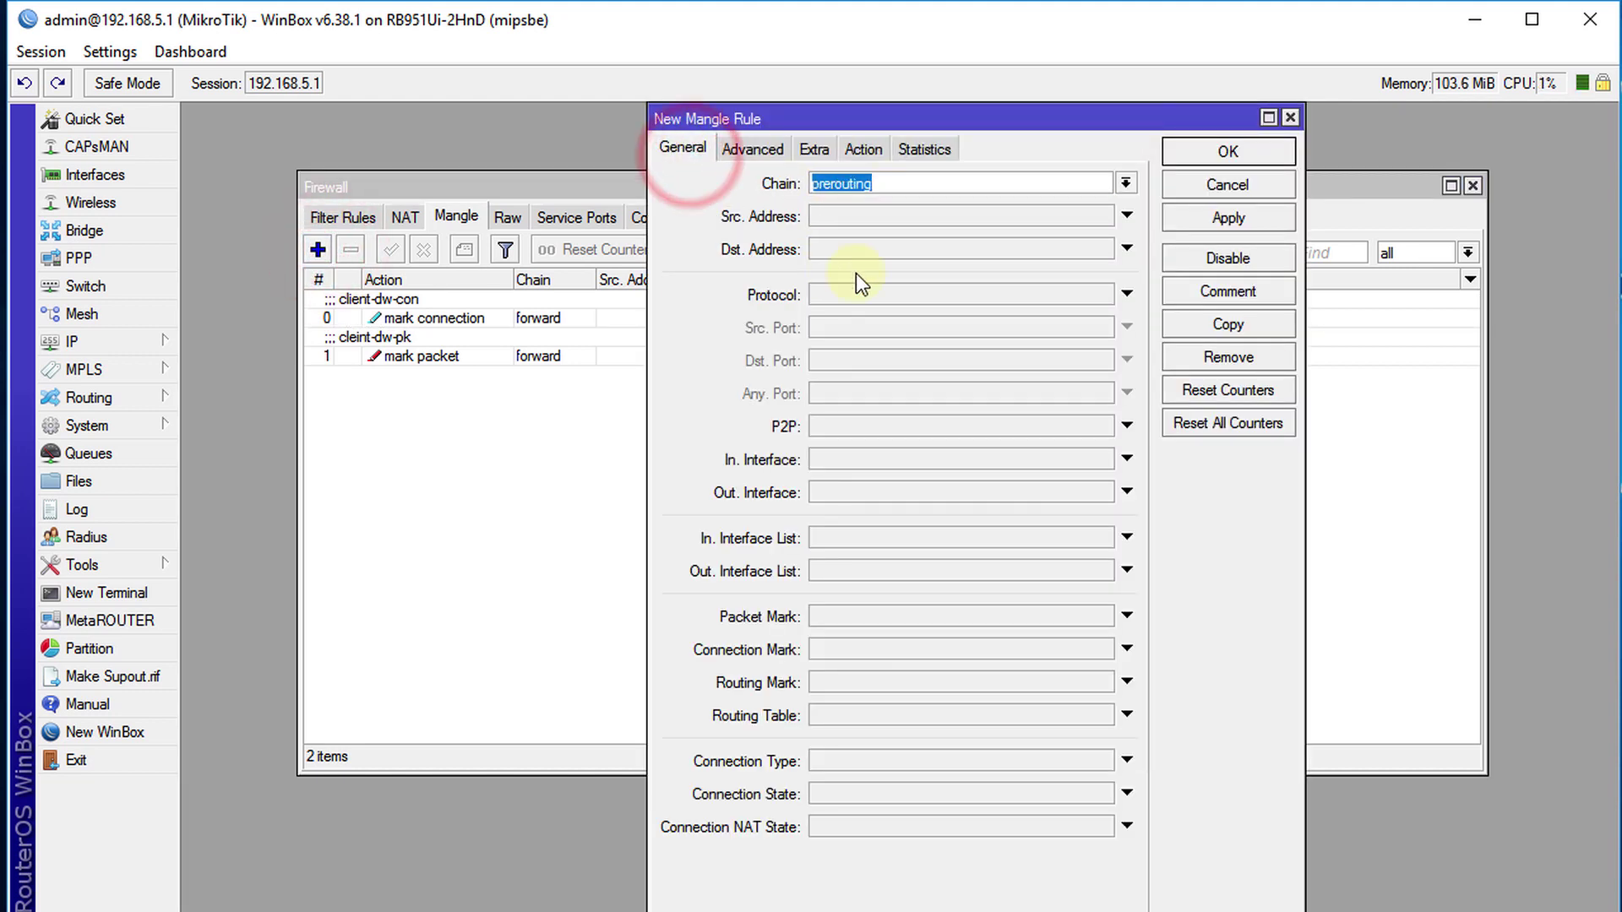
pyautogui.click(1125, 182)
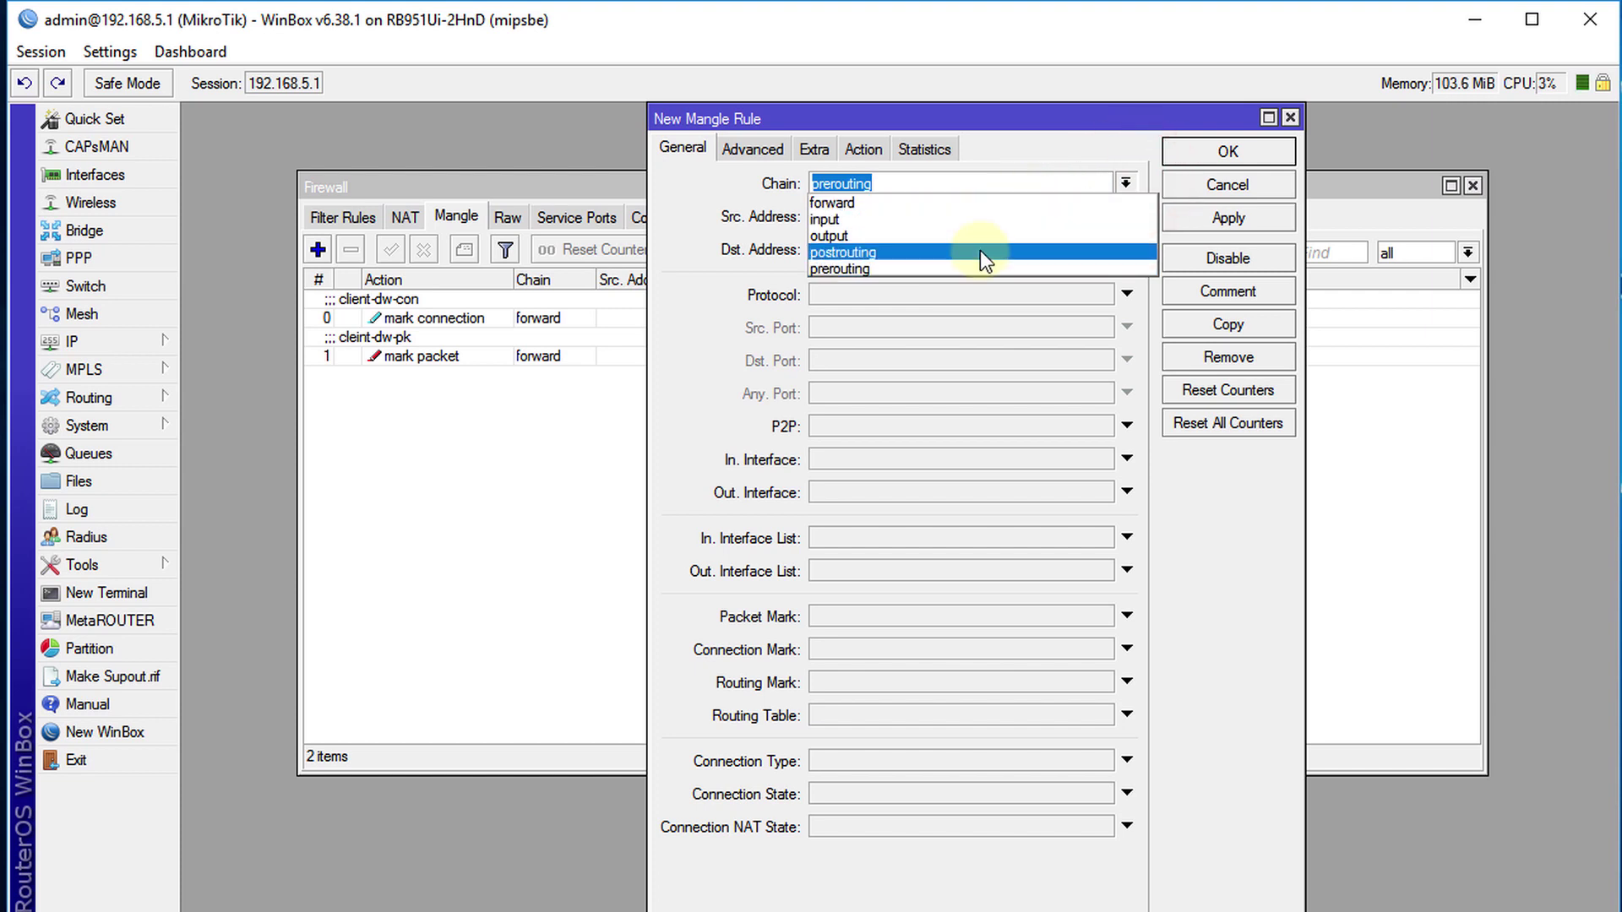
pyautogui.click(934, 267)
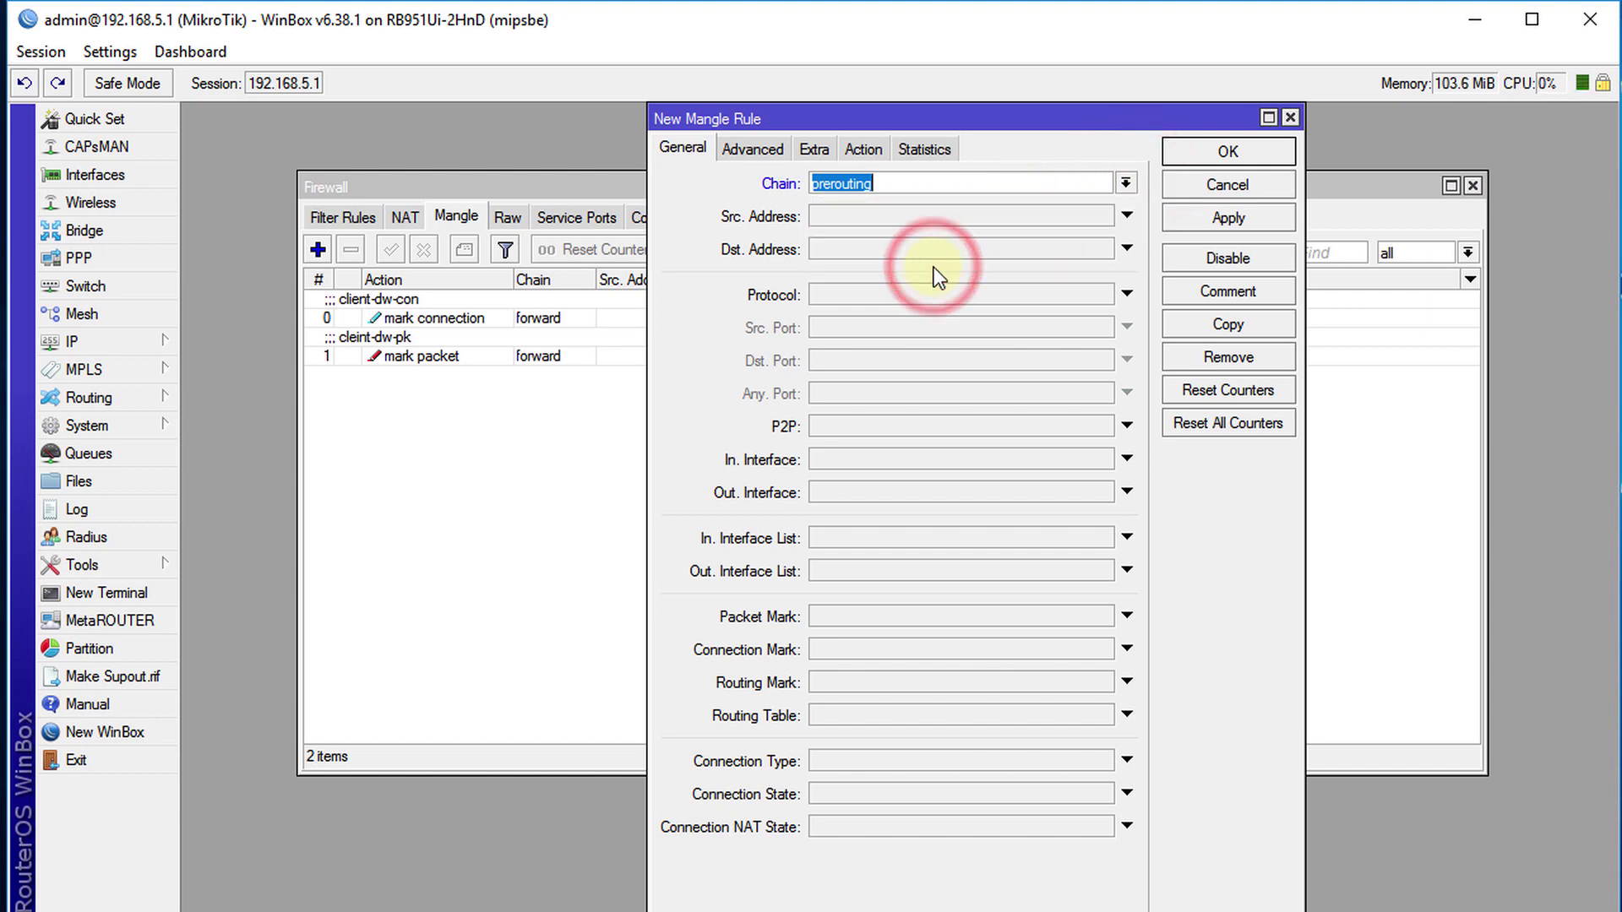
pyautogui.click(990, 541)
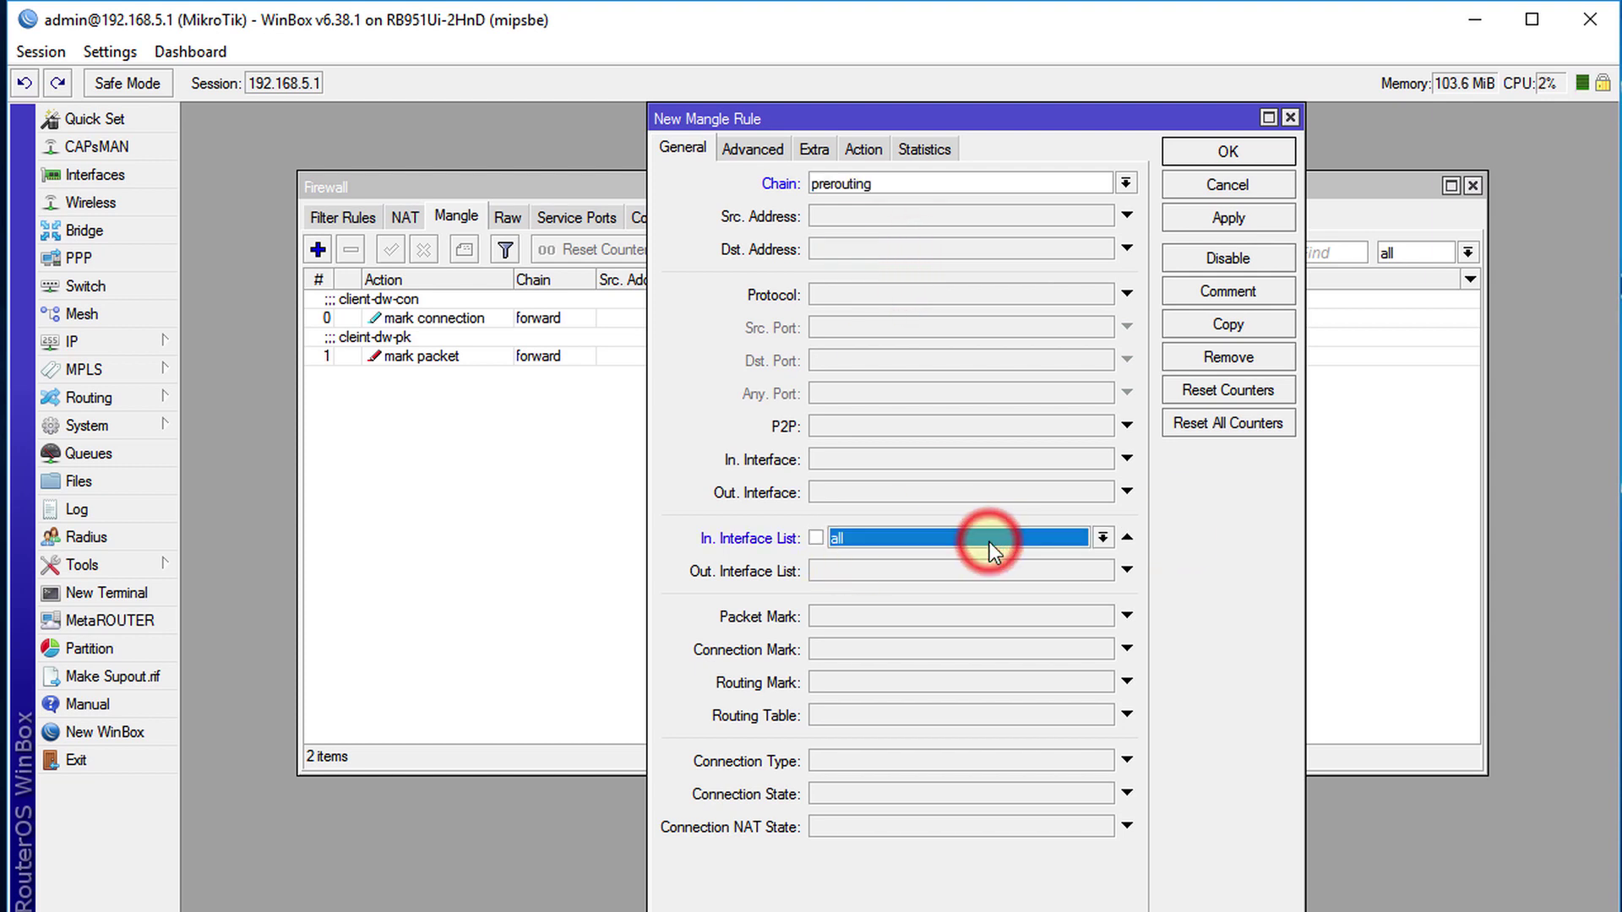
pyautogui.click(1100, 538)
pyautogui.click(1097, 542)
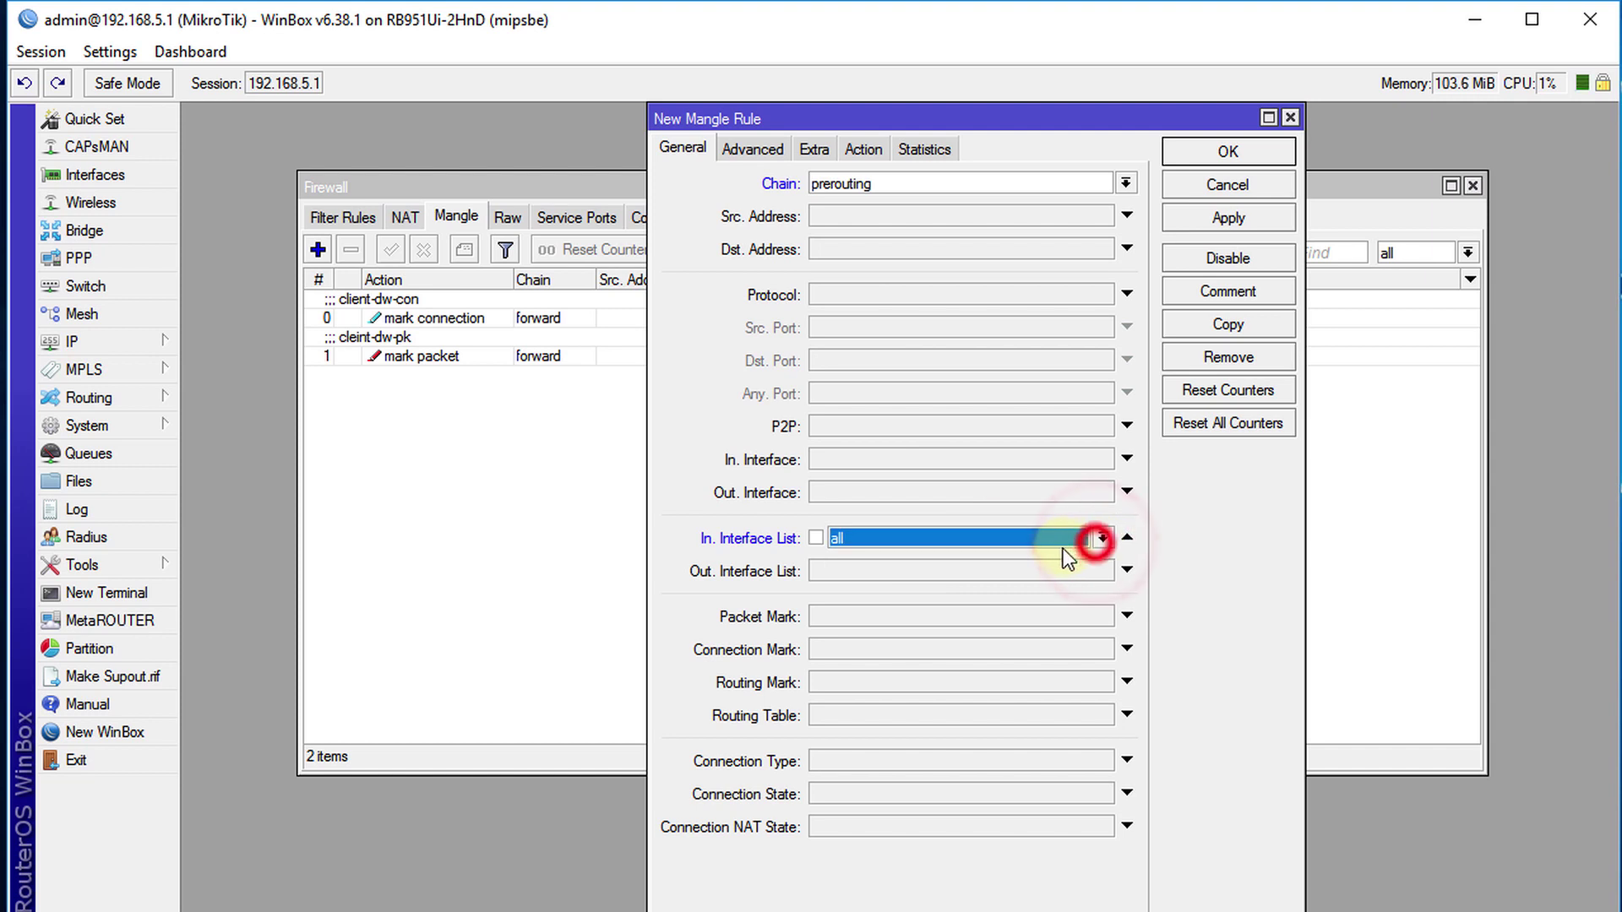
pyautogui.click(1127, 537)
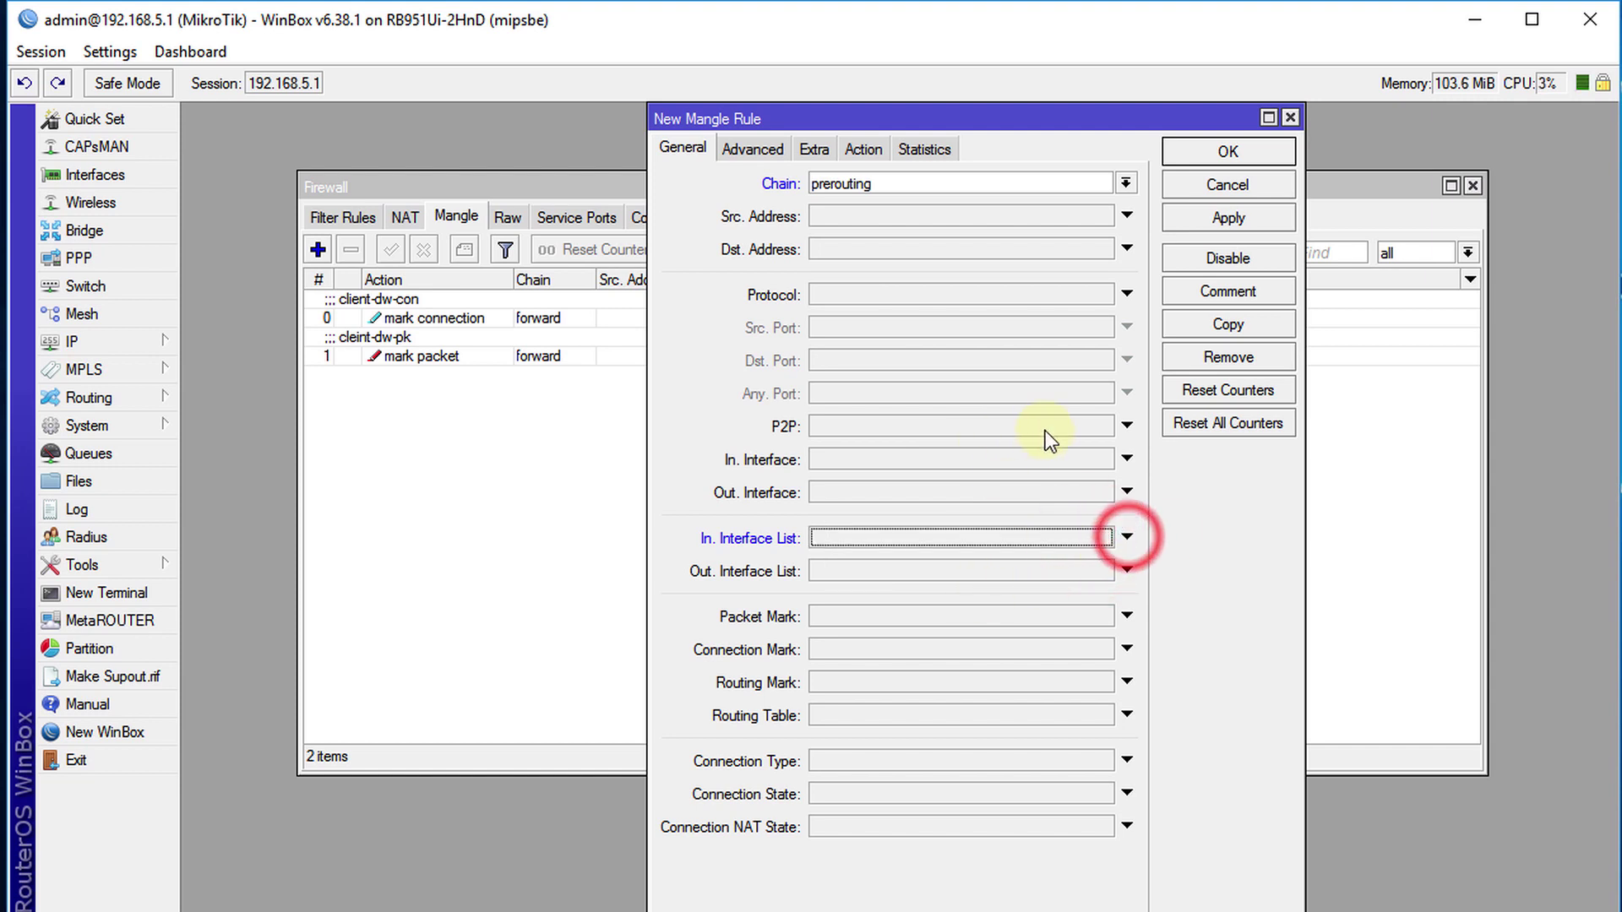
pyautogui.click(1066, 459)
pyautogui.click(1098, 459)
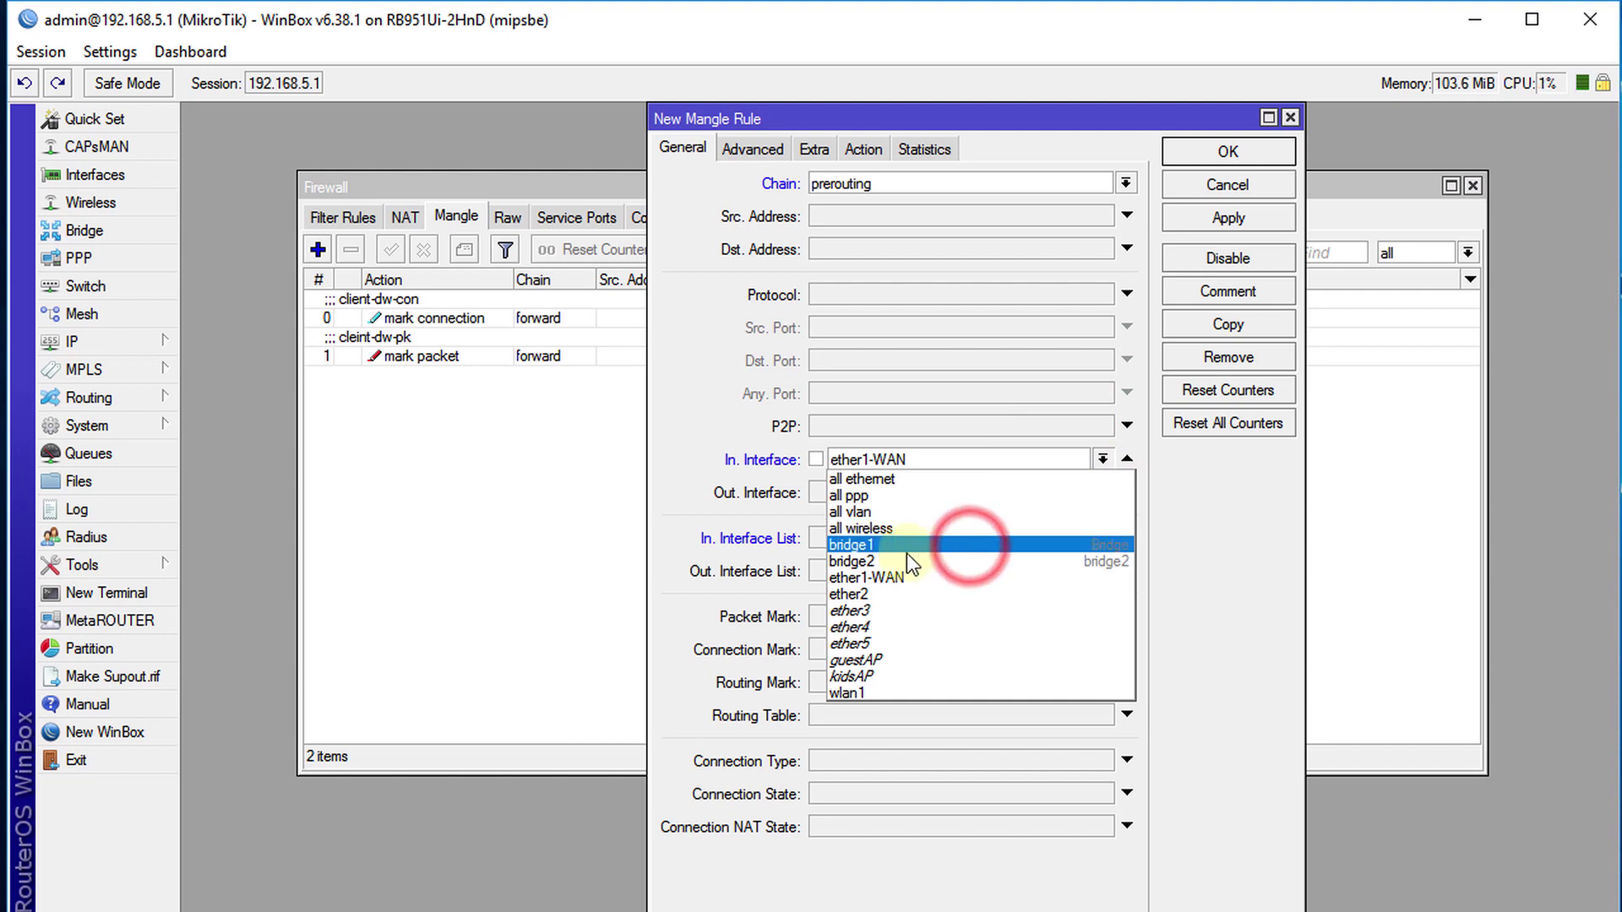
pyautogui.click(856, 546)
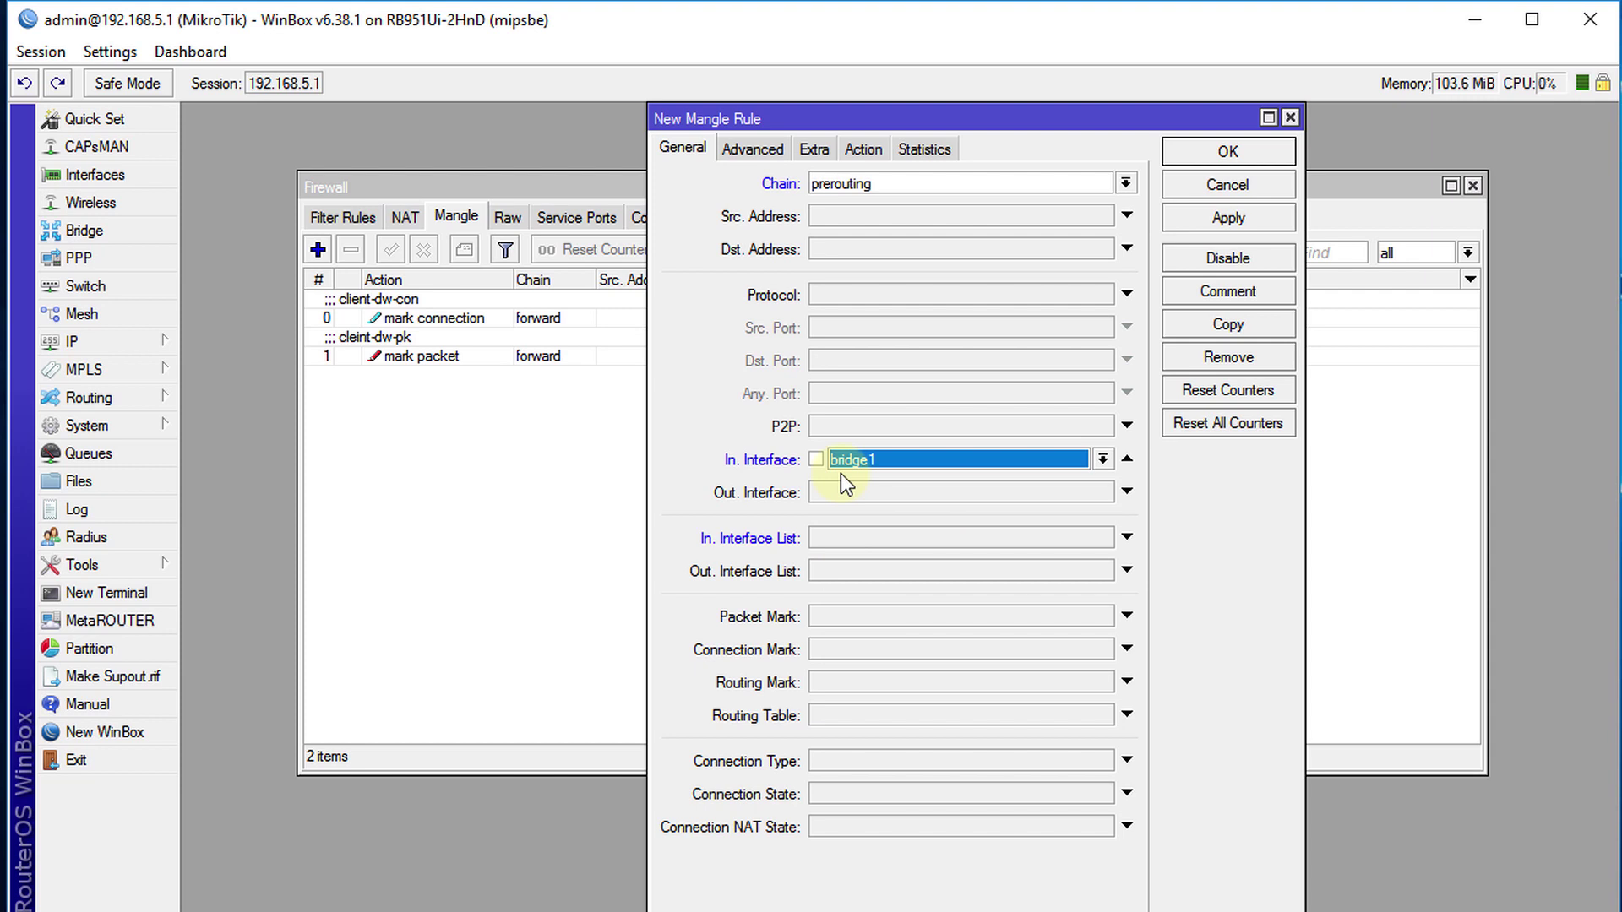
# - Mark connections as client-up-con, comment the rule client-up-con, and save it
pyautogui.click(870, 154)
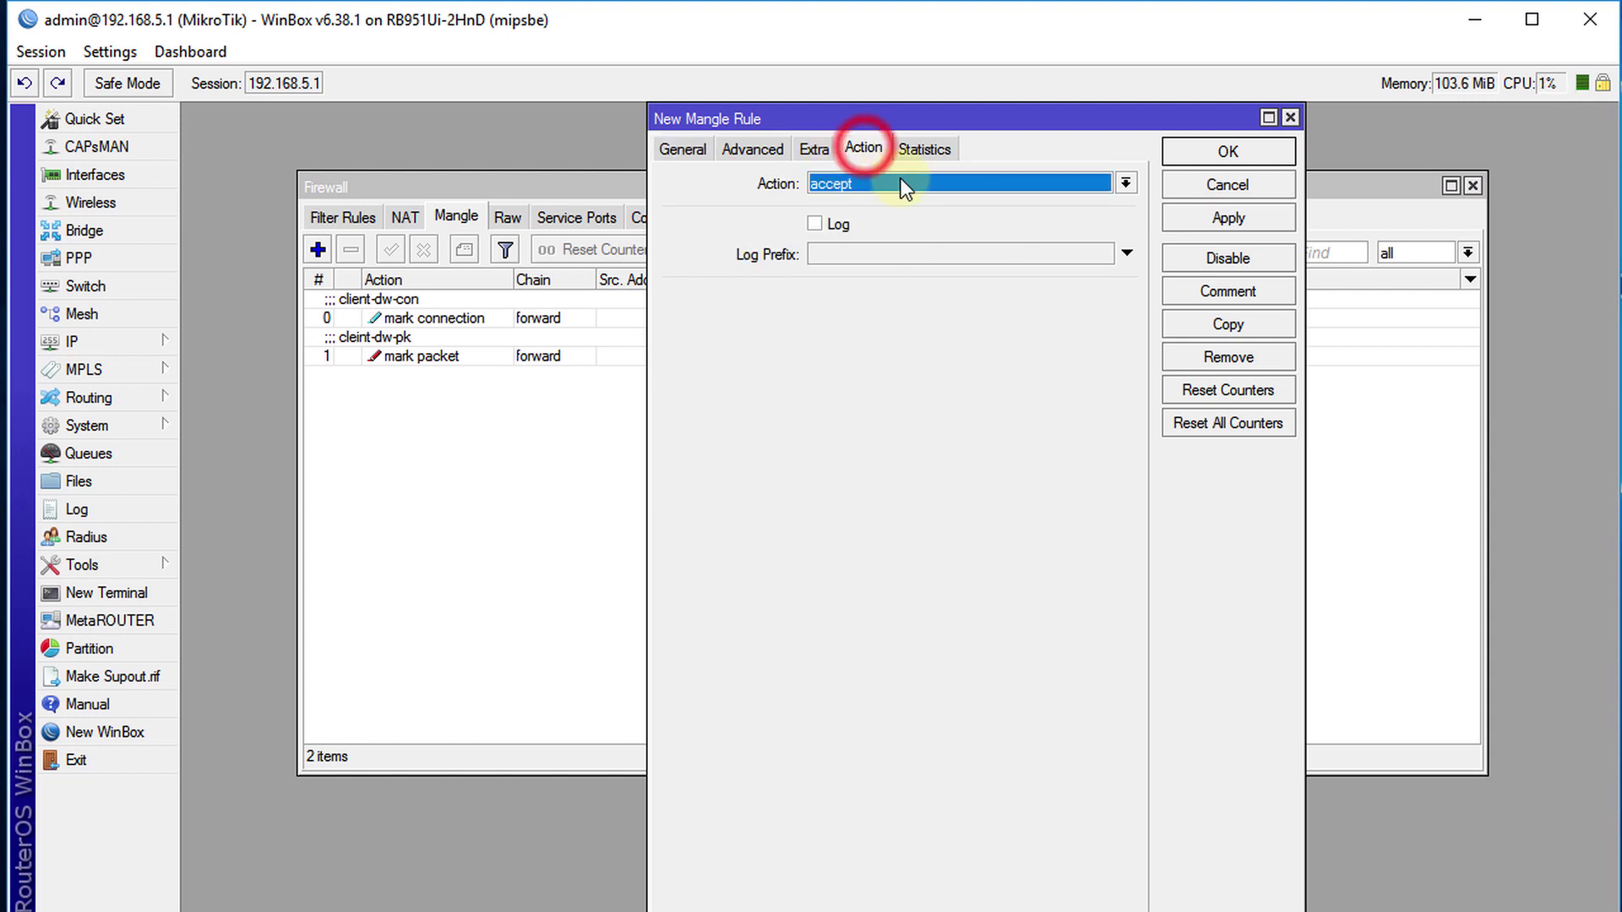
pyautogui.click(901, 181)
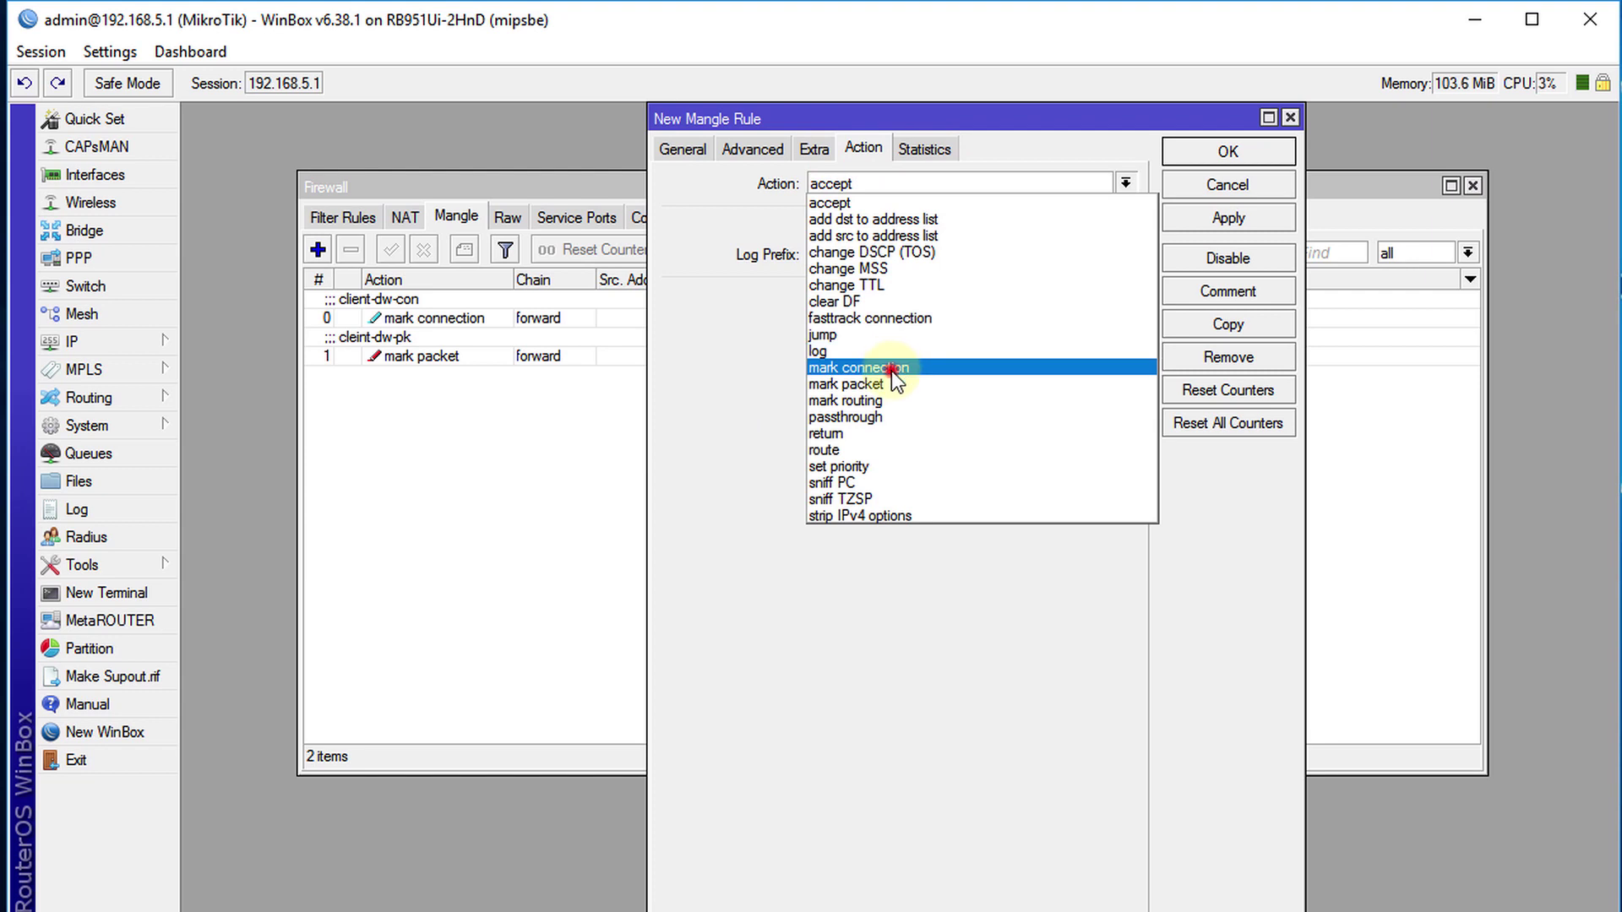
pyautogui.click(894, 368)
pyautogui.click(868, 300)
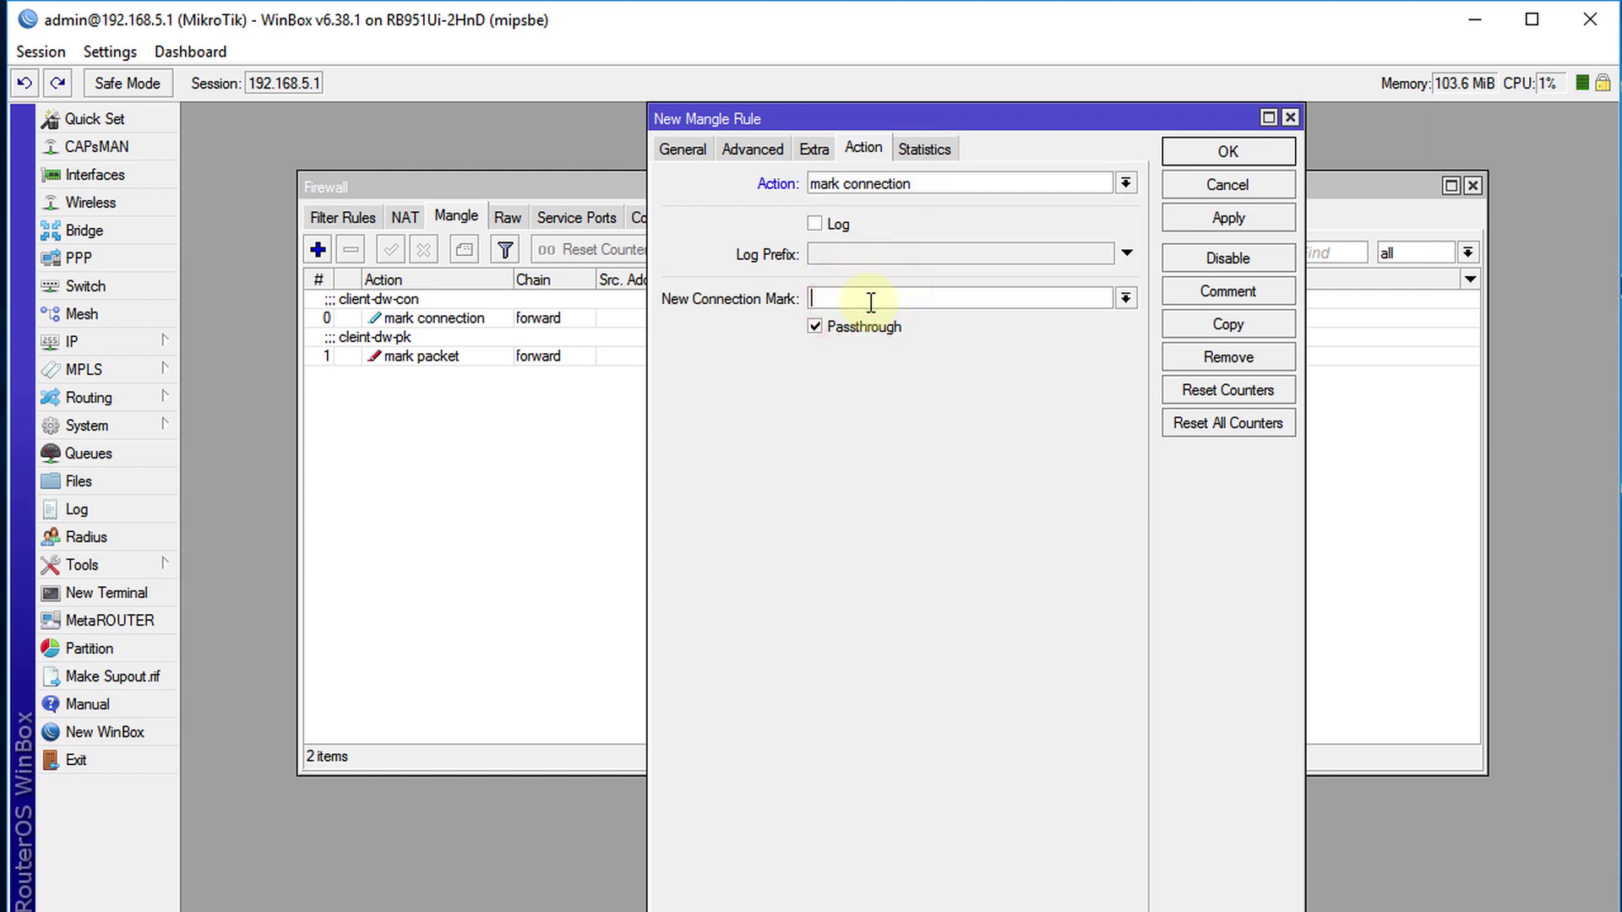
pyautogui.write('client-up-con')
pyautogui.doubleClick(871, 299)
pyautogui.hotkey('ctrl', 'c')
pyautogui.click(1206, 290)
pyautogui.hotkey('ctrl', 'v')
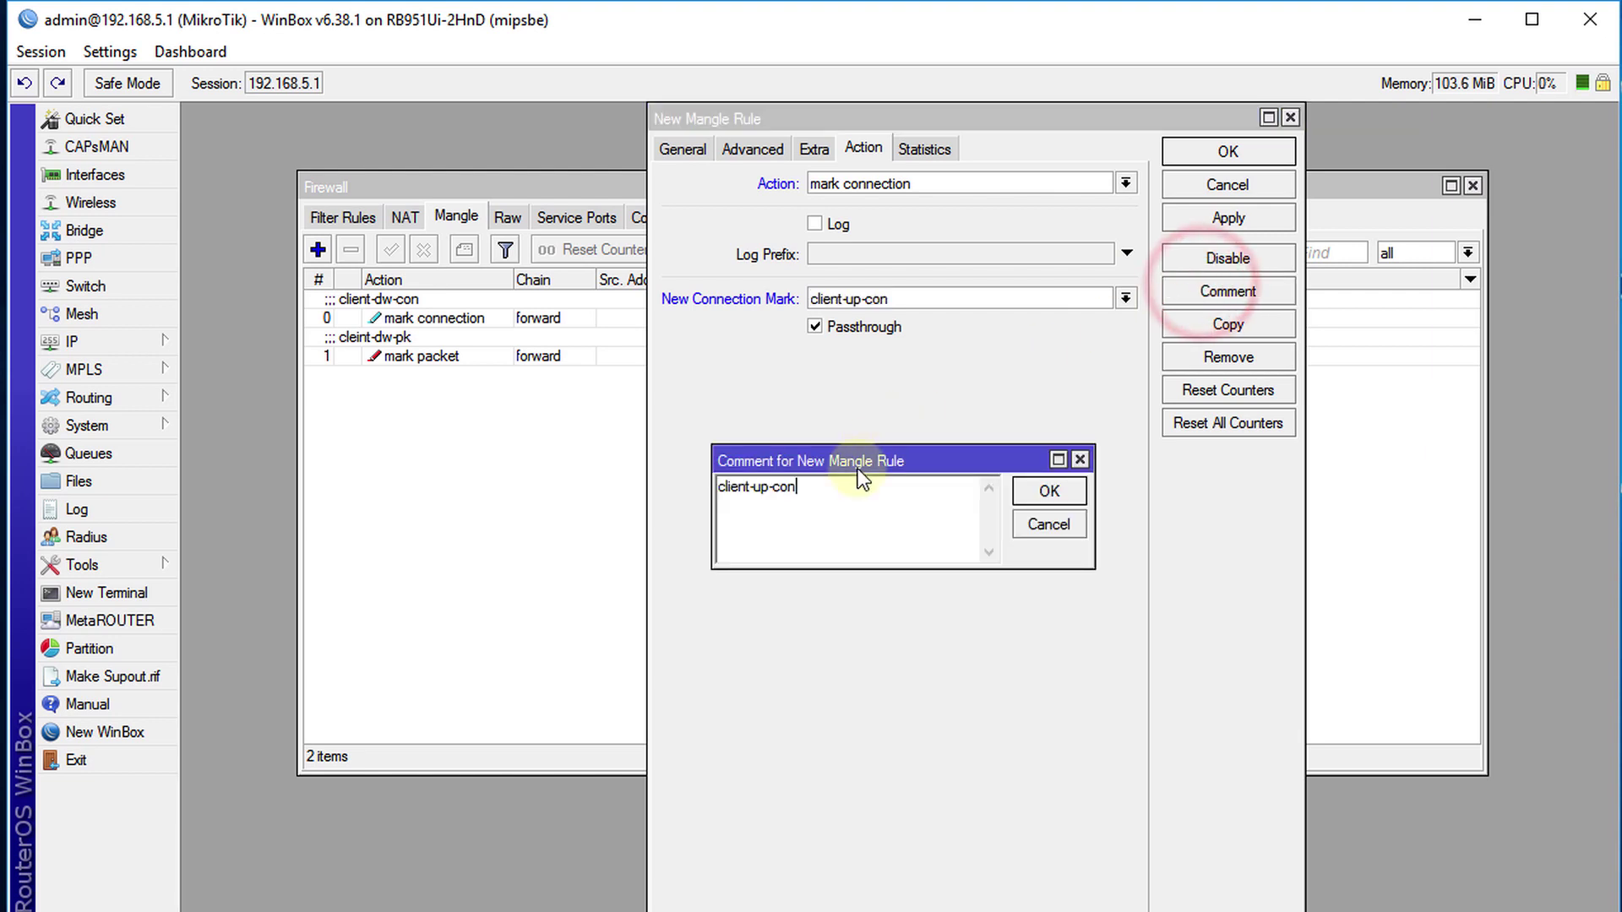
pyautogui.click(1046, 498)
pyautogui.click(1193, 153)
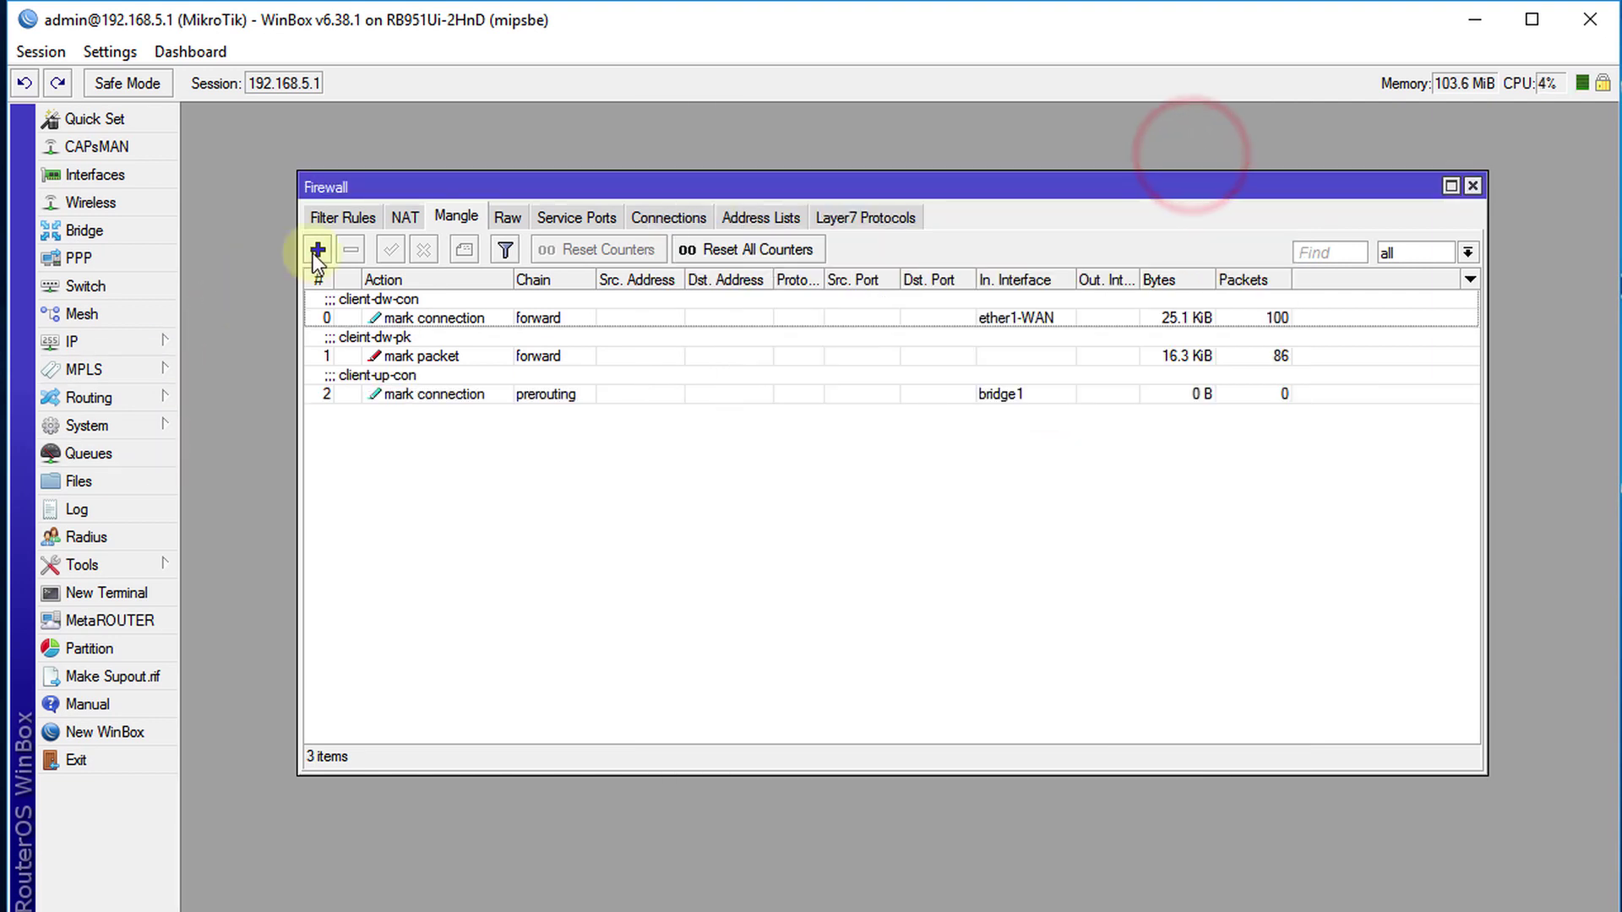
pyautogui.click(319, 250)
# - Match connections carrying connection mark client-up-con
pyautogui.click(681, 147)
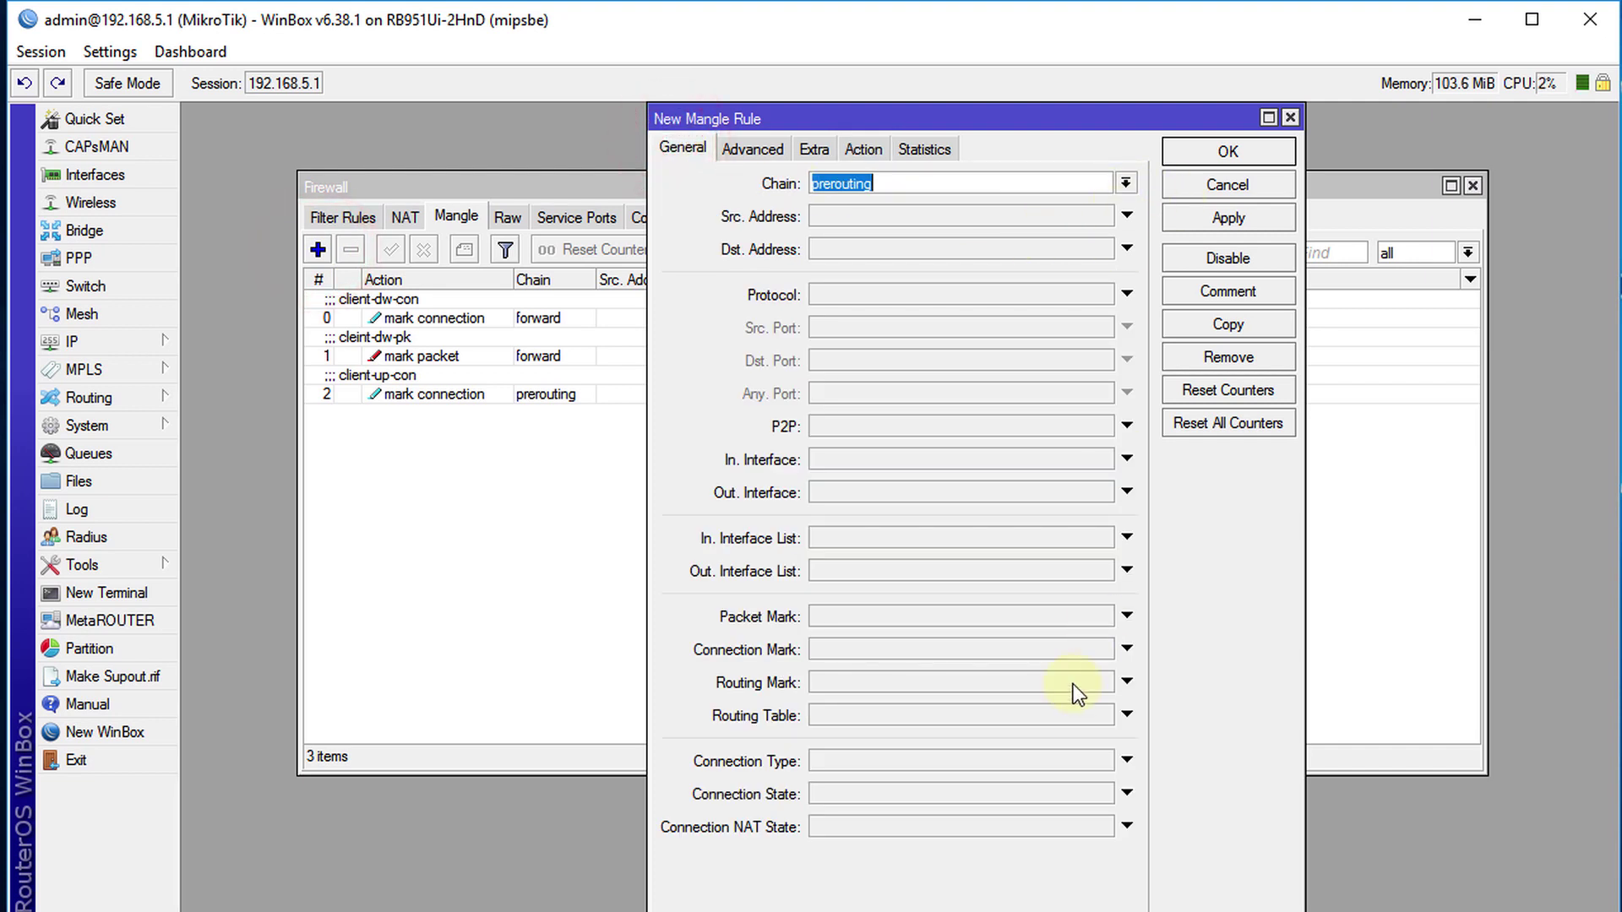
pyautogui.click(865, 656)
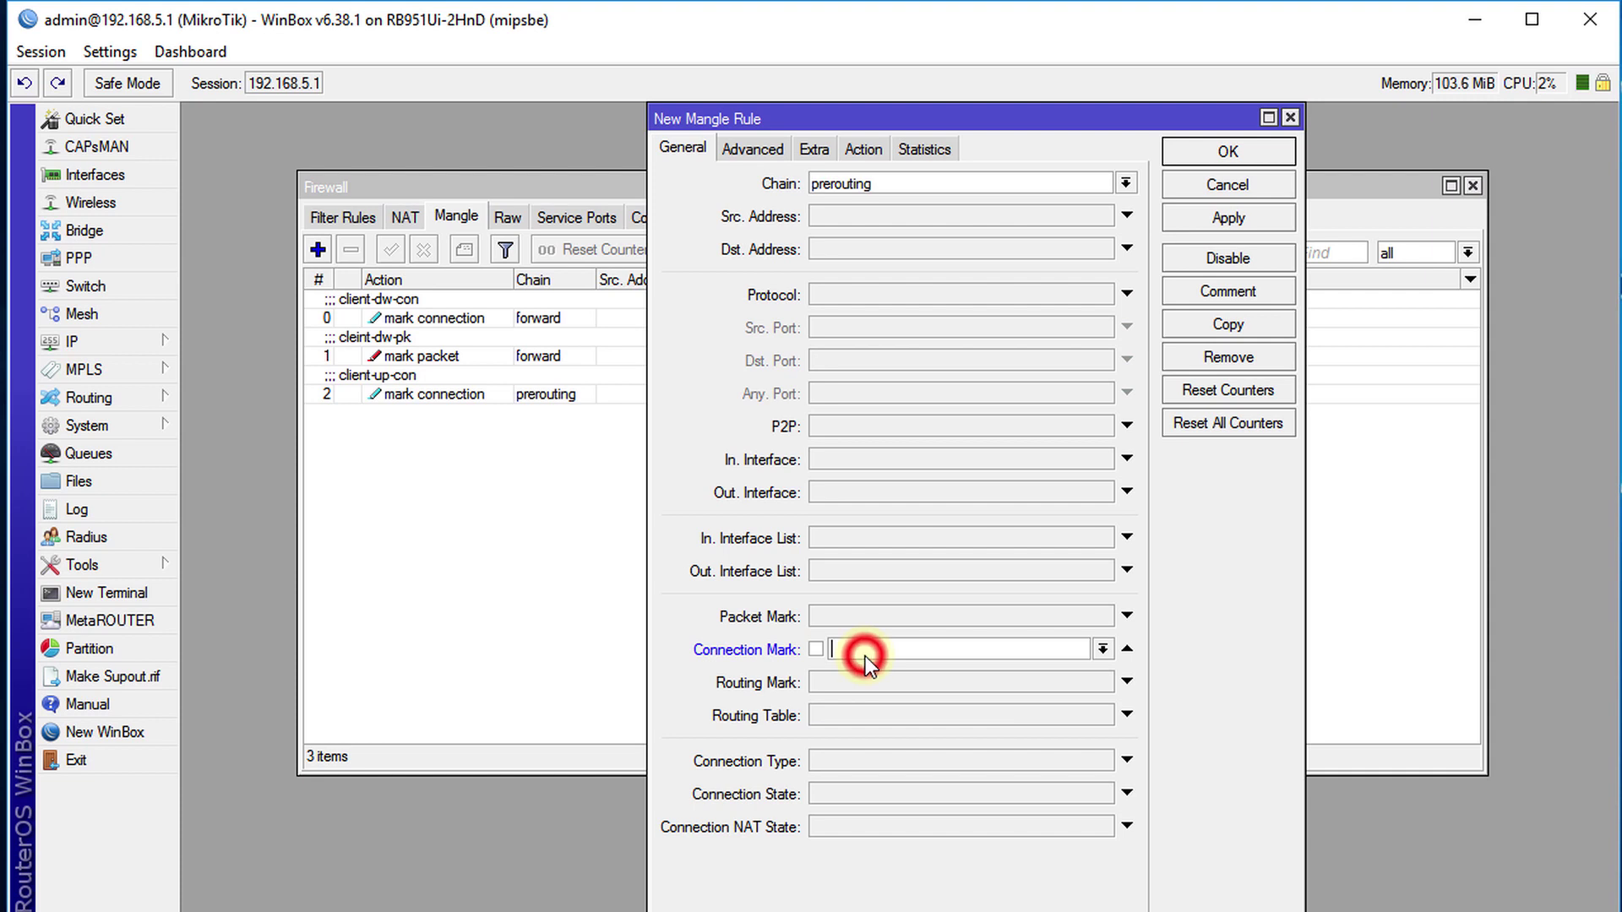
pyautogui.click(1103, 648)
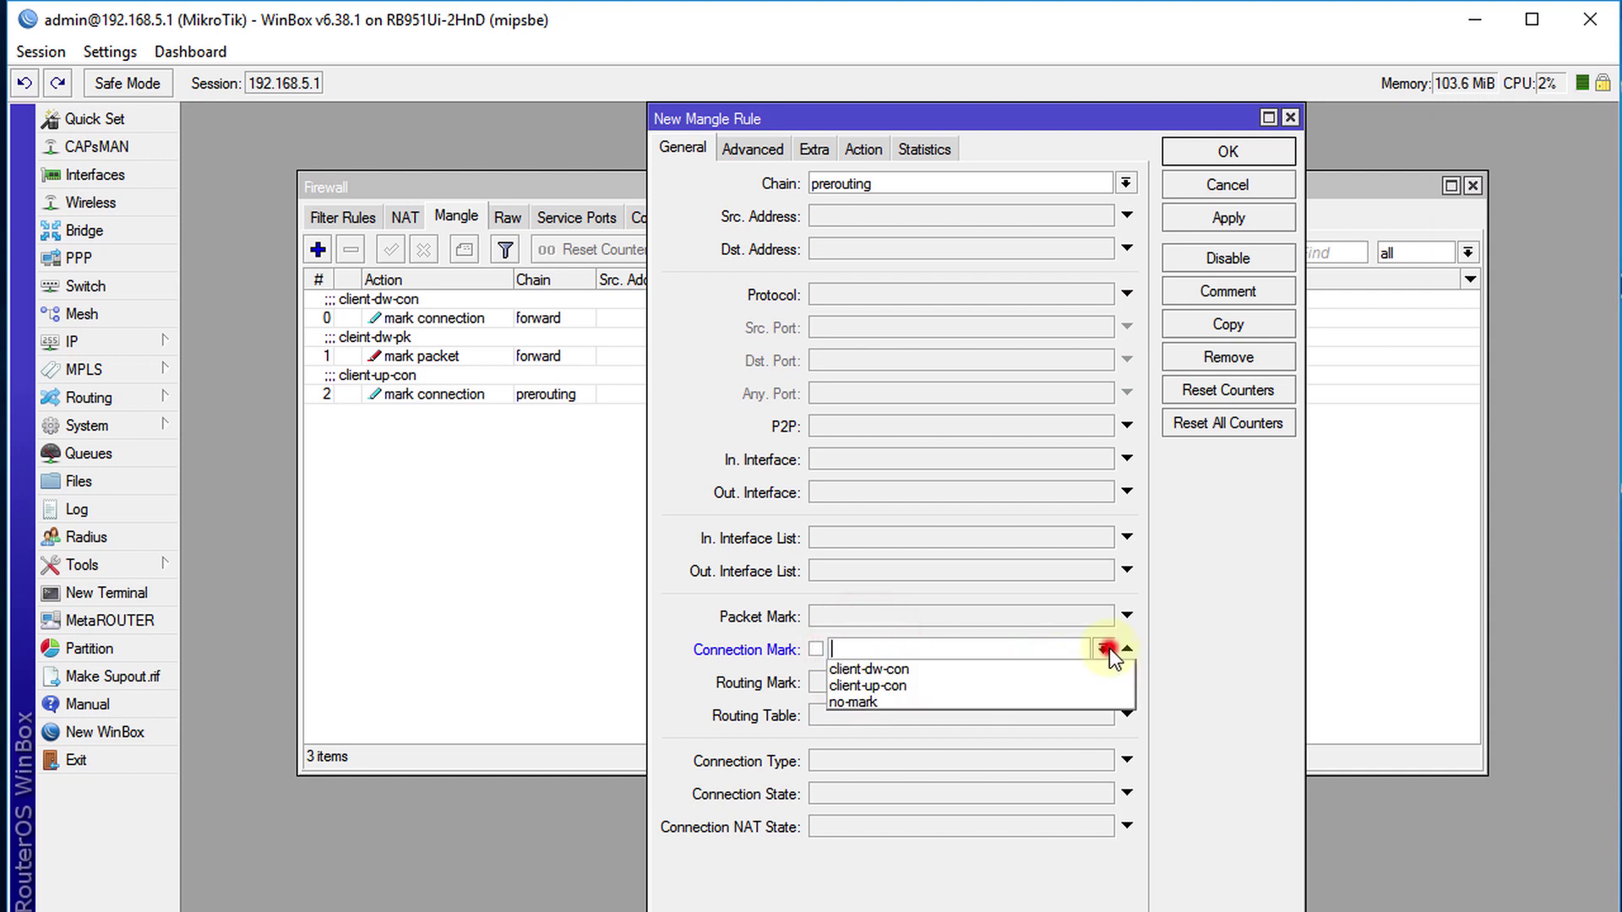
pyautogui.click(969, 684)
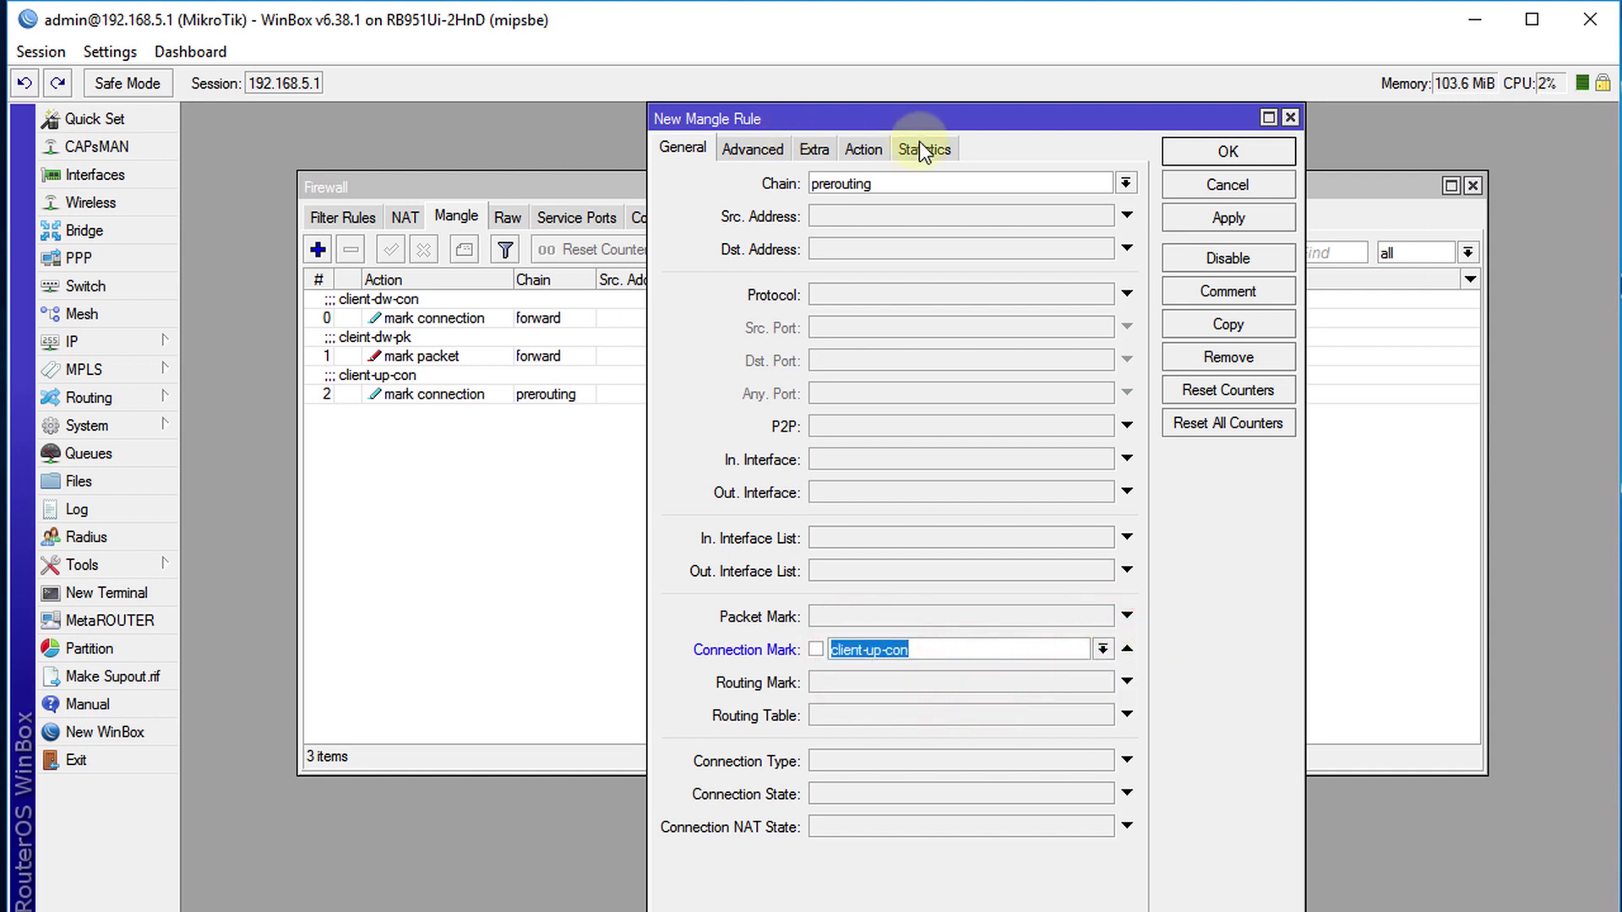
# - Set the action to mark packet with new packet mark client-up-pk
pyautogui.click(862, 148)
pyautogui.click(928, 183)
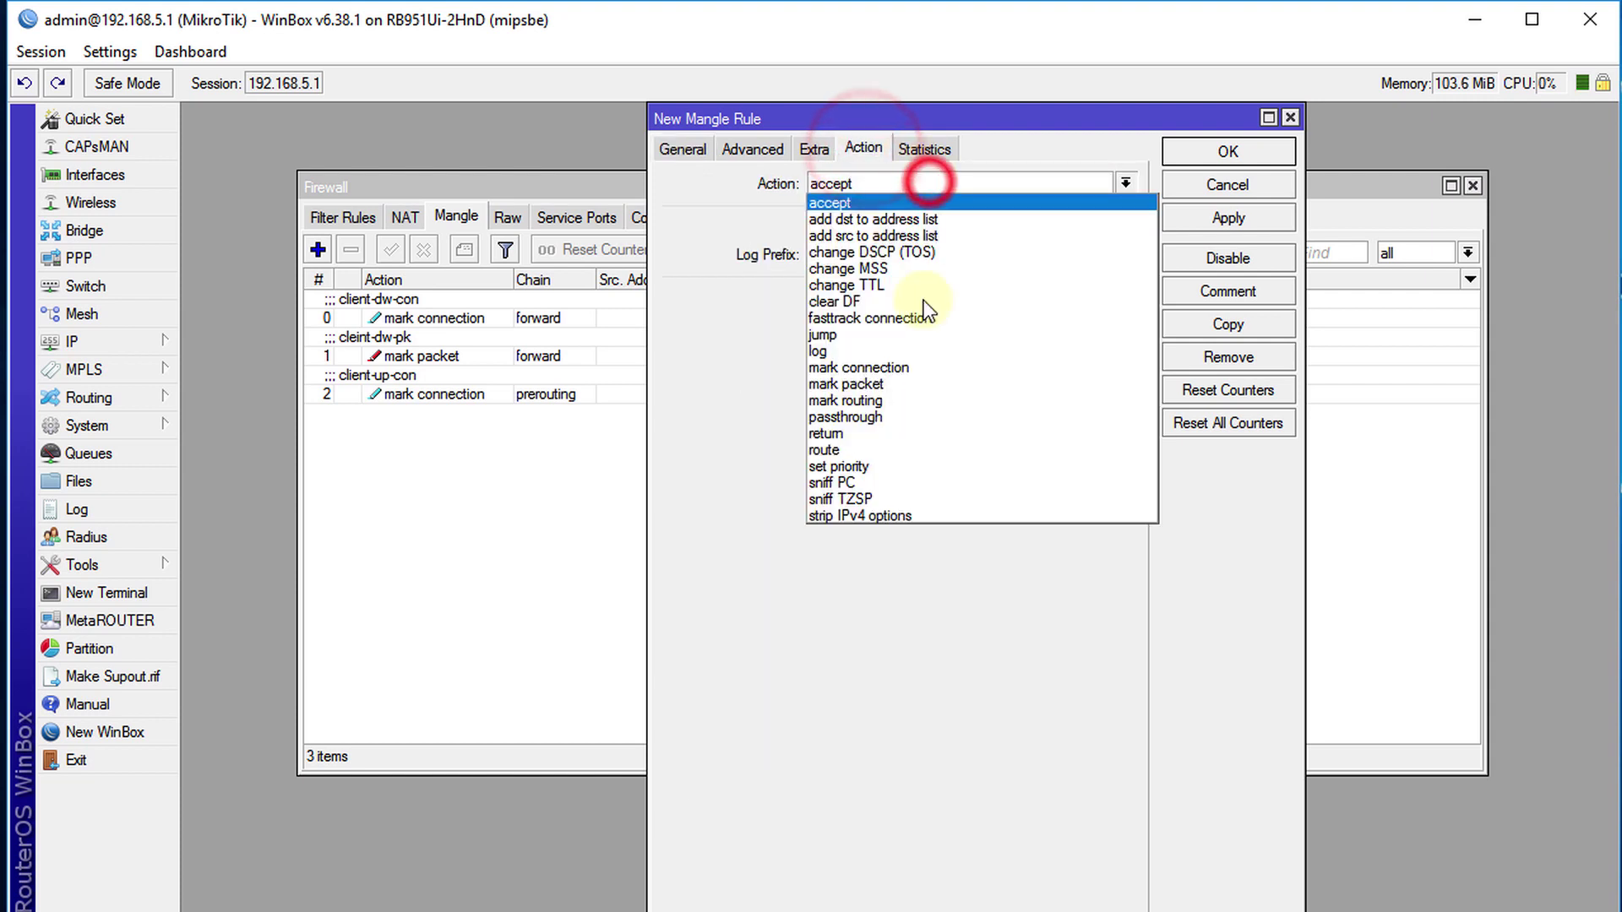
pyautogui.click(925, 383)
pyautogui.click(867, 295)
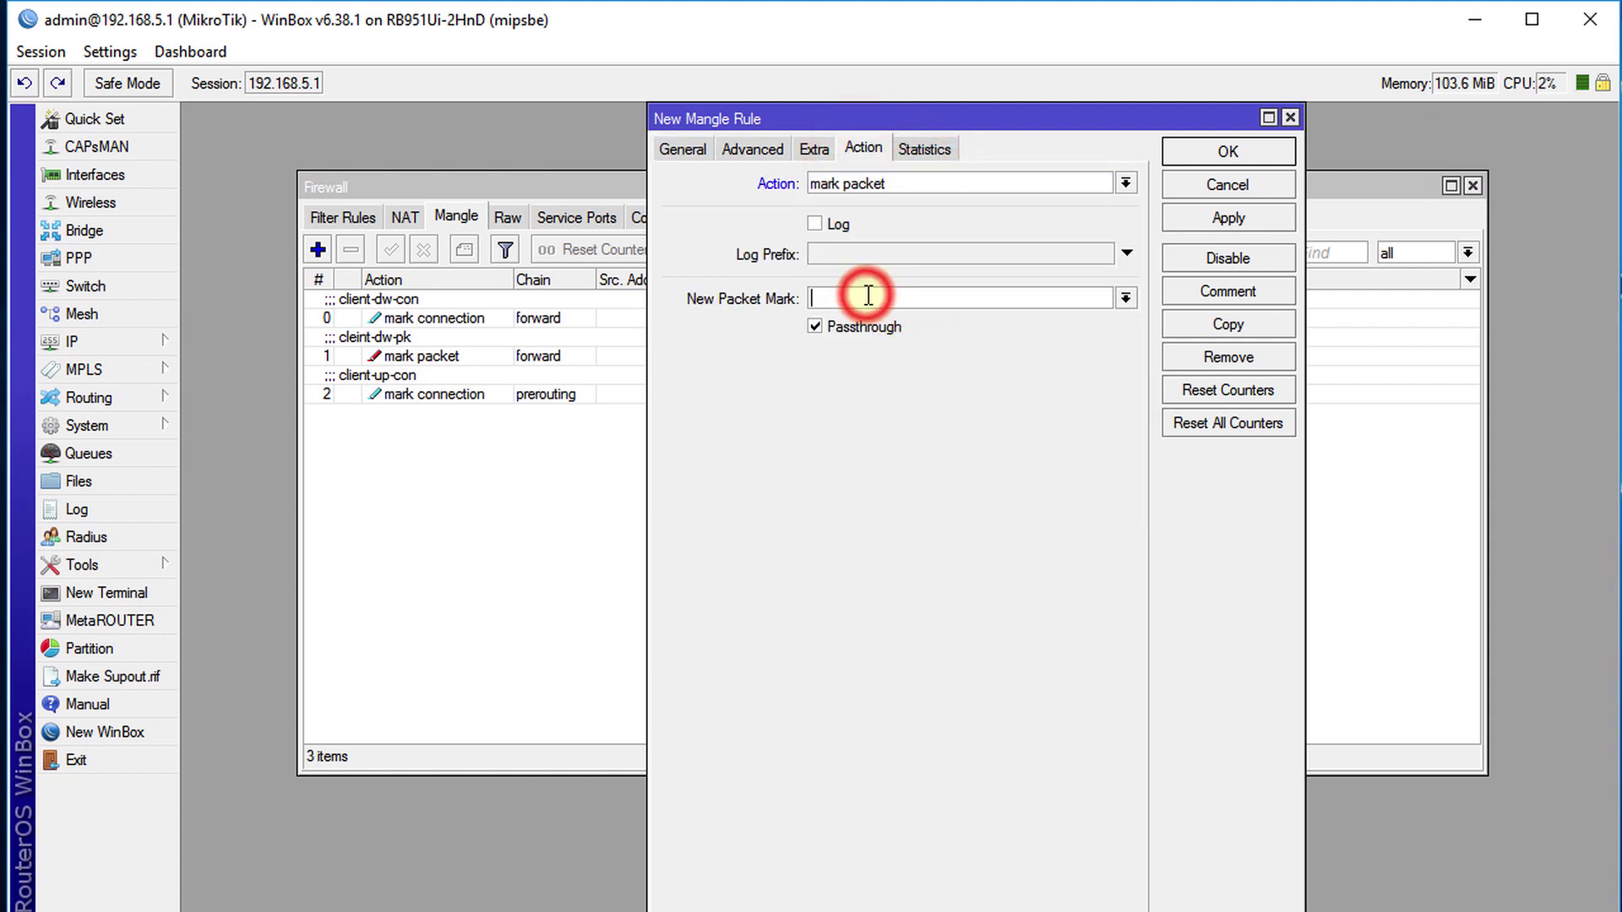
pyautogui.write('client-up-pk')
pyautogui.hotkey('ctrl', 'a')
pyautogui.press('BackSpace')
pyautogui.click(867, 295)
pyautogui.write('client-up-pk')
# - Comment the rule client-up-pk and save it to the Mangle list
pyautogui.doubleClick(868, 295)
pyautogui.hotkey('ctrl', 'c')
pyautogui.click(1183, 292)
pyautogui.hotkey('ctrl', 'v')
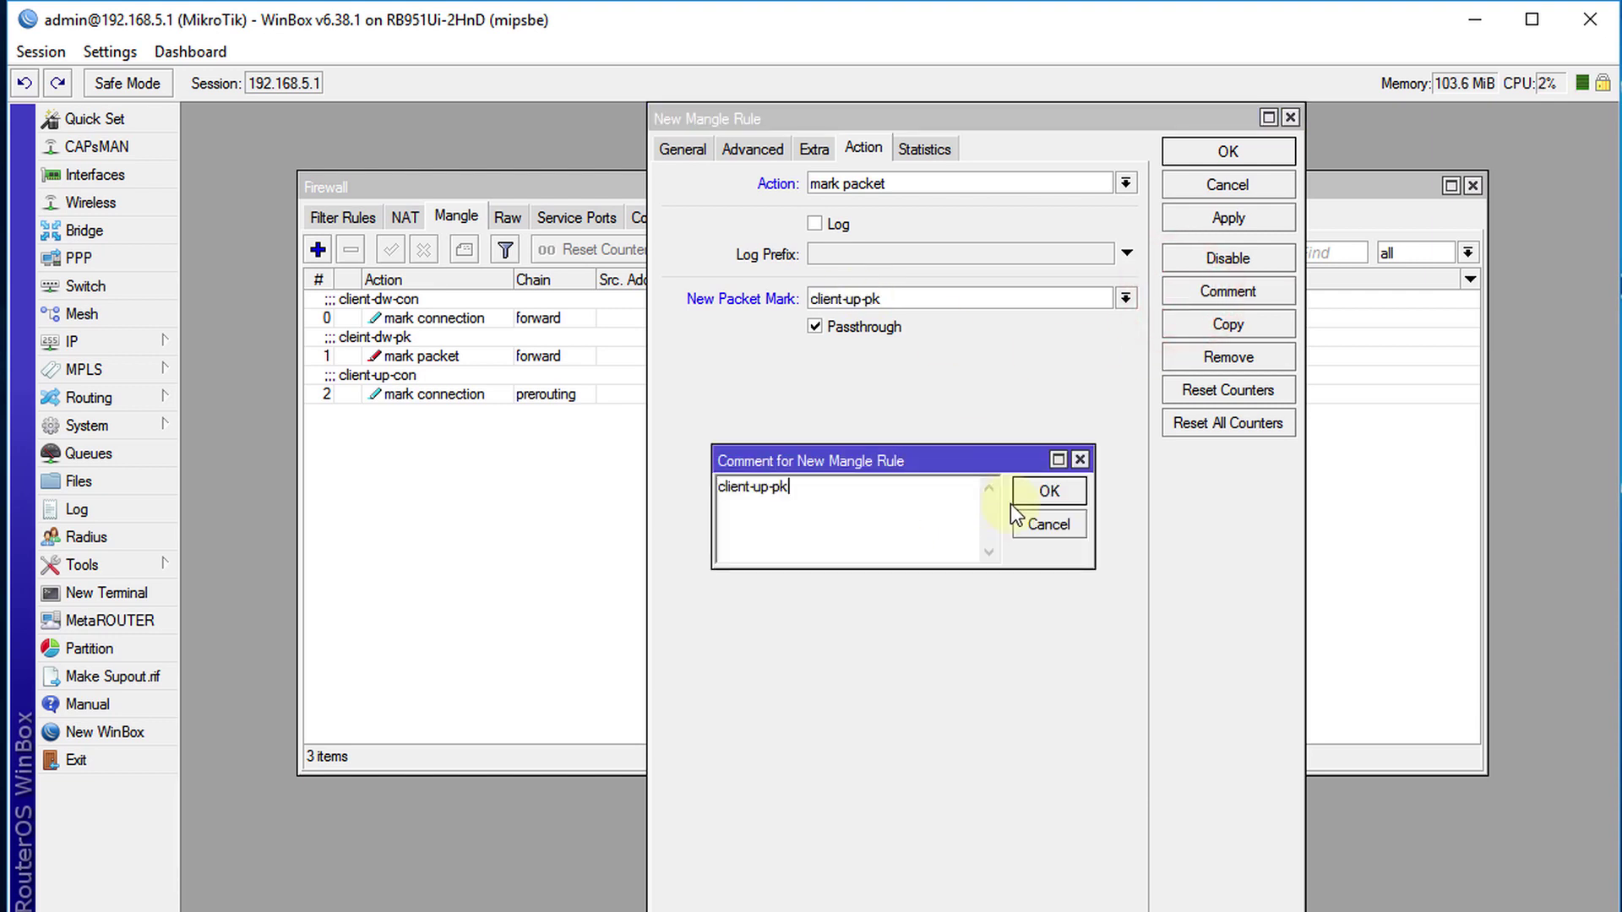
pyautogui.click(1046, 492)
pyautogui.click(1210, 151)
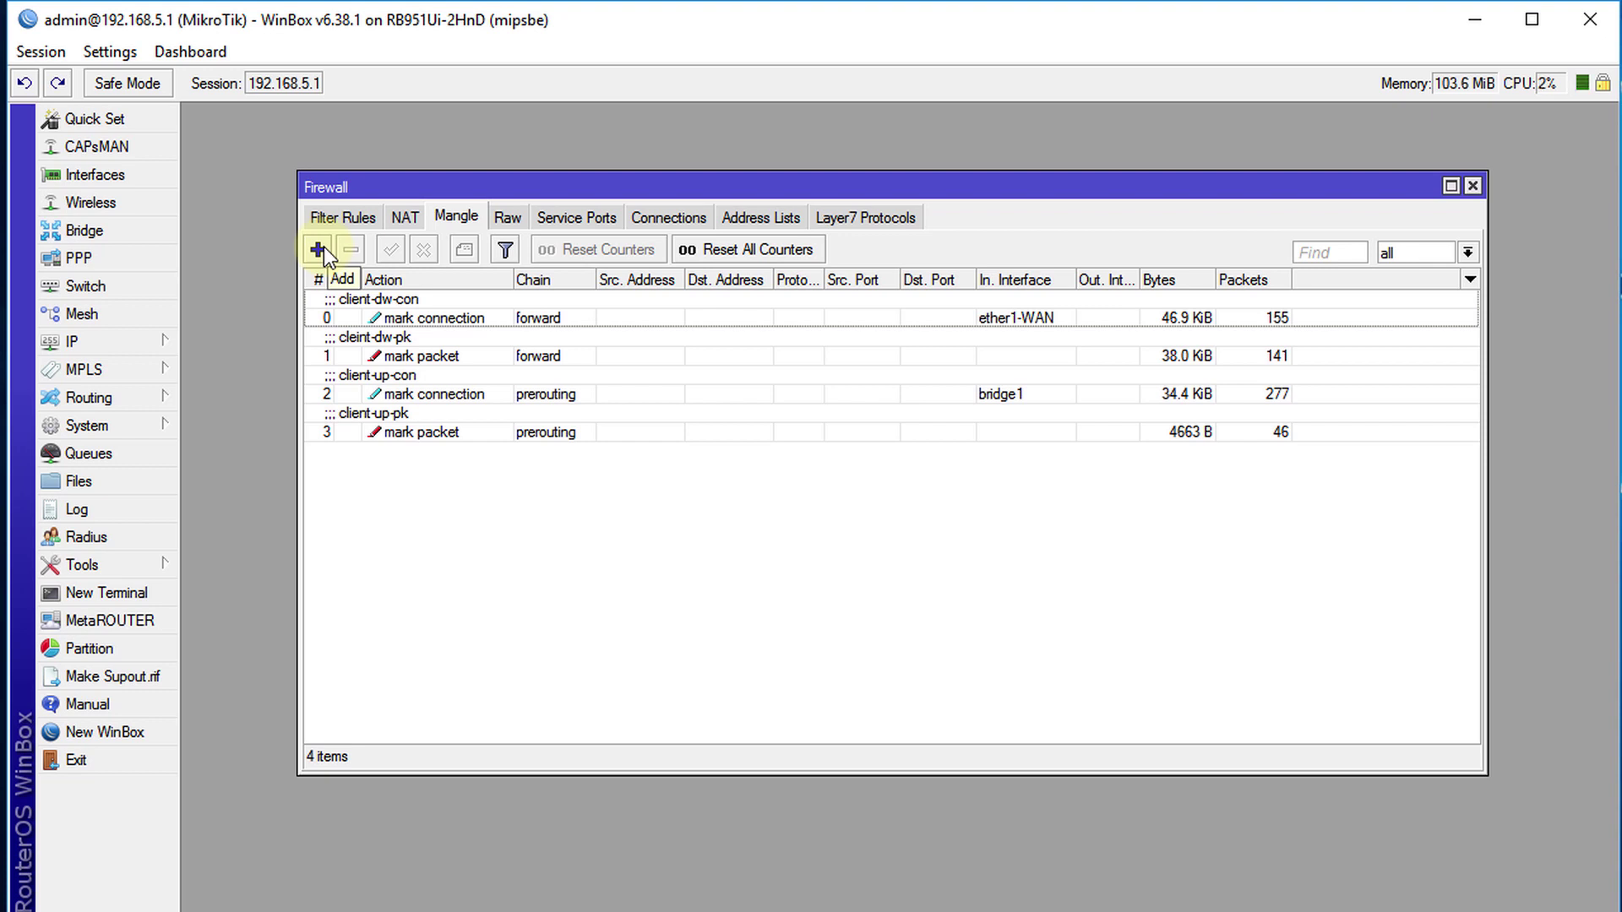
pyautogui.click(321, 248)
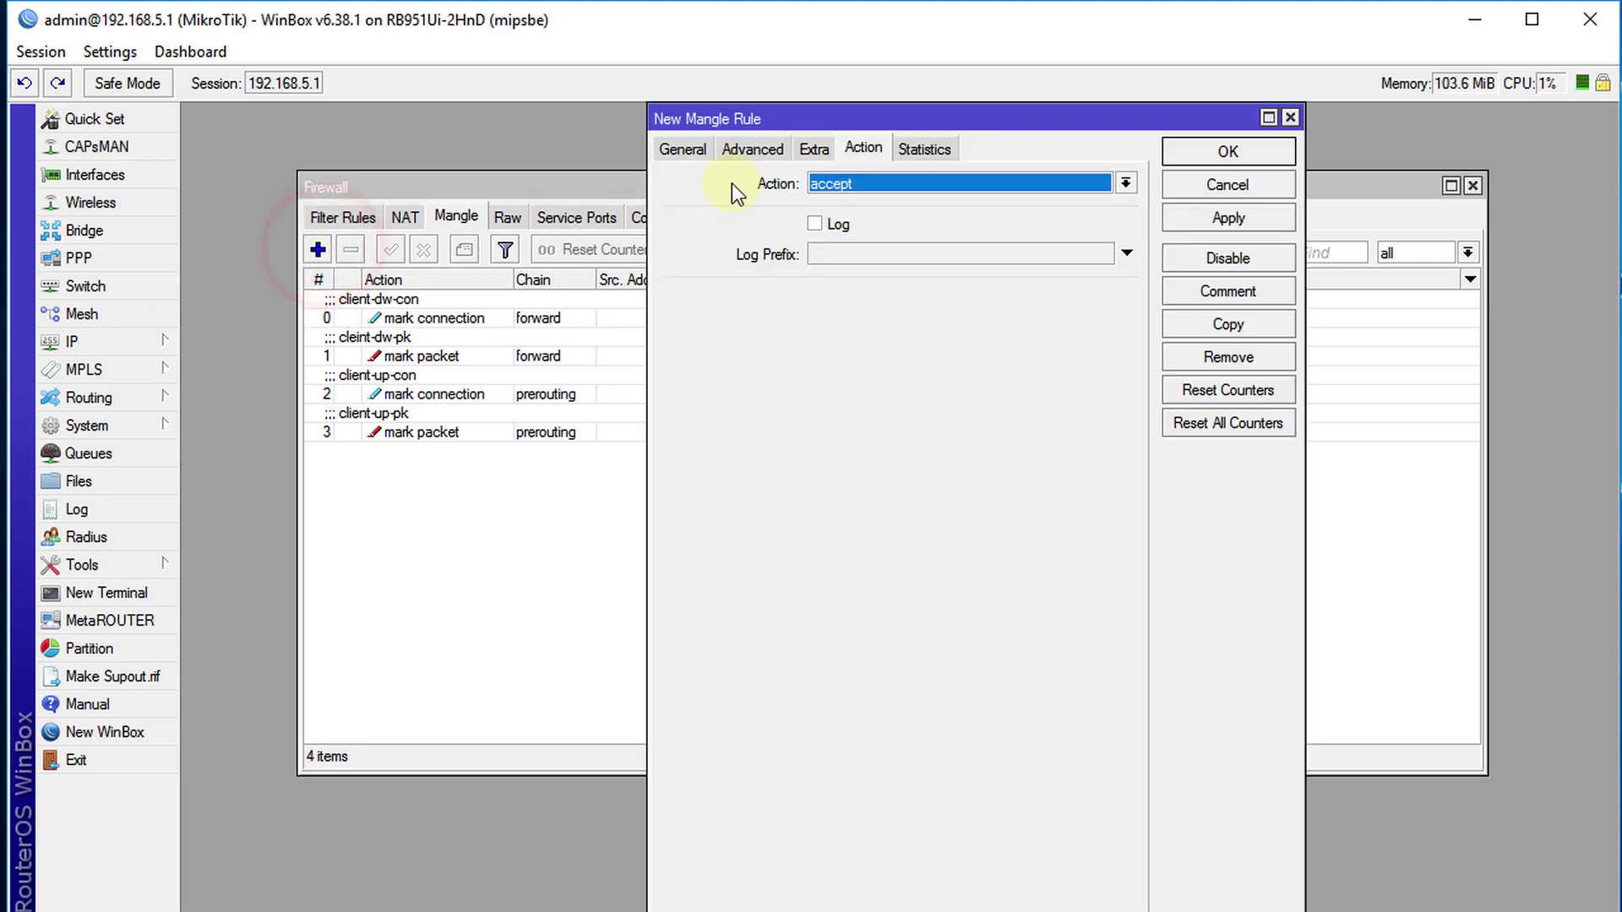
# - Put the rule on the forward chain matching TCP on any port 80,443
pyautogui.click(681, 153)
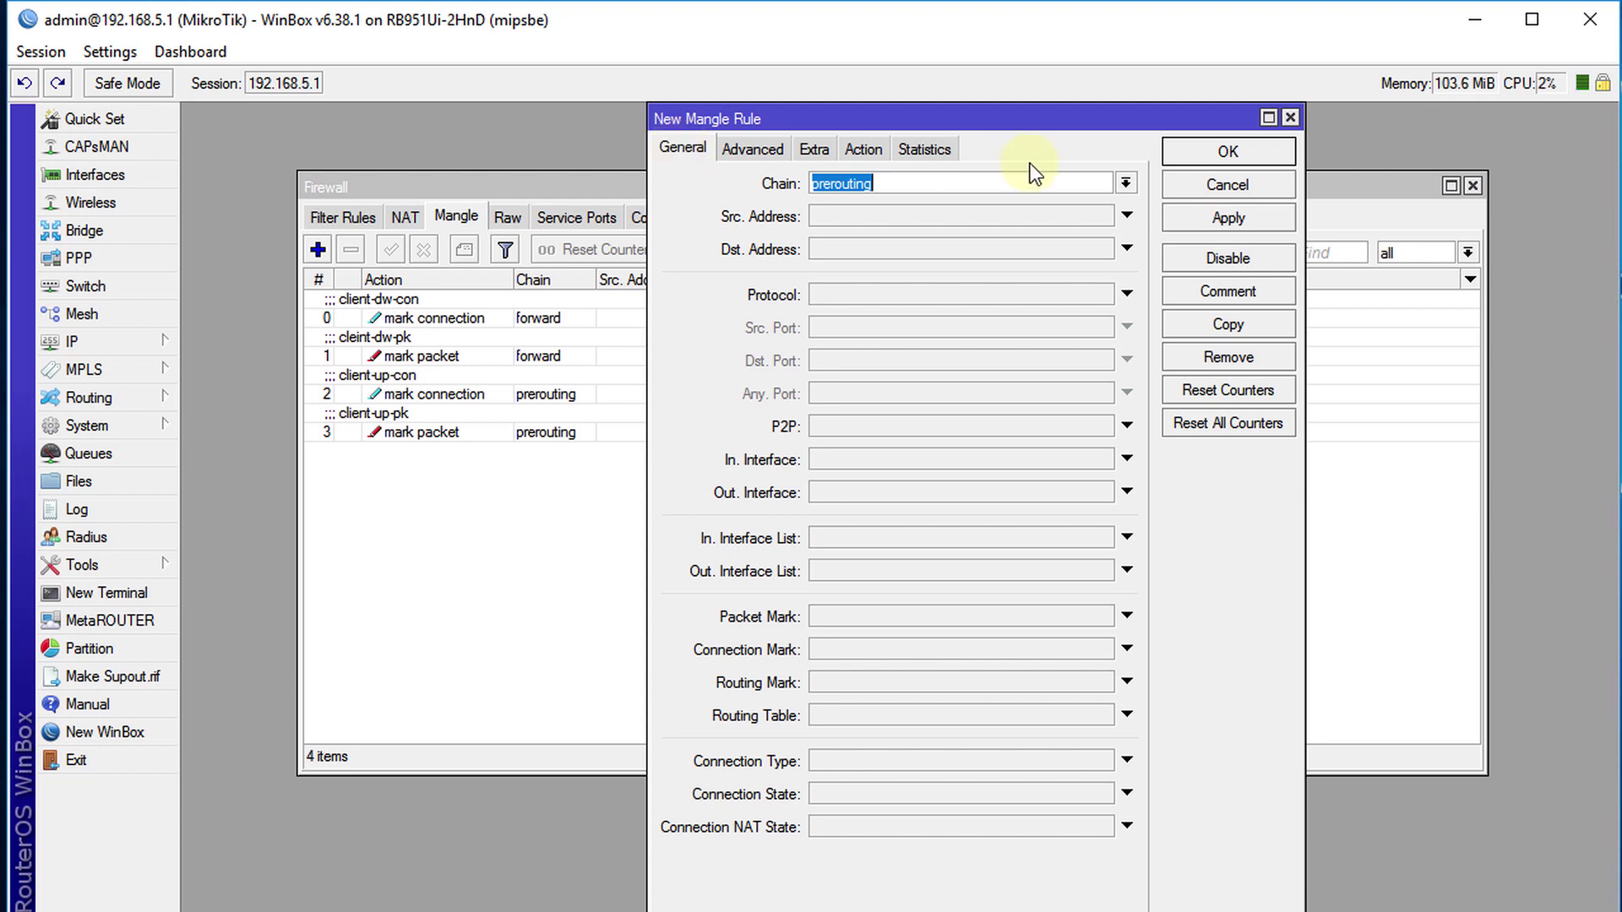
pyautogui.click(1128, 183)
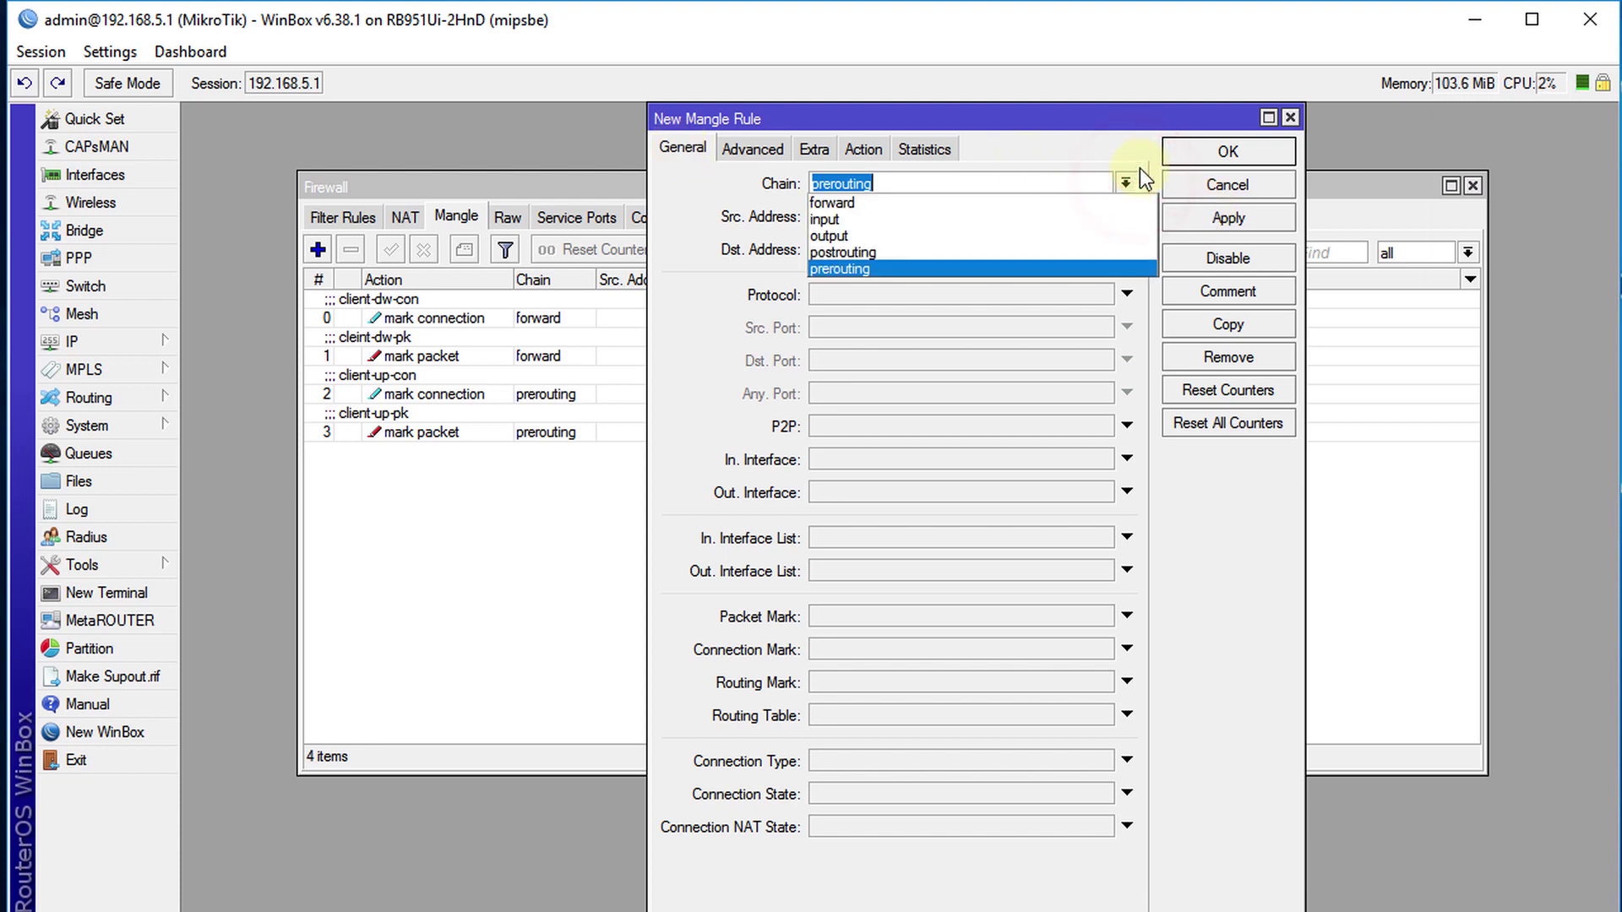
pyautogui.click(870, 202)
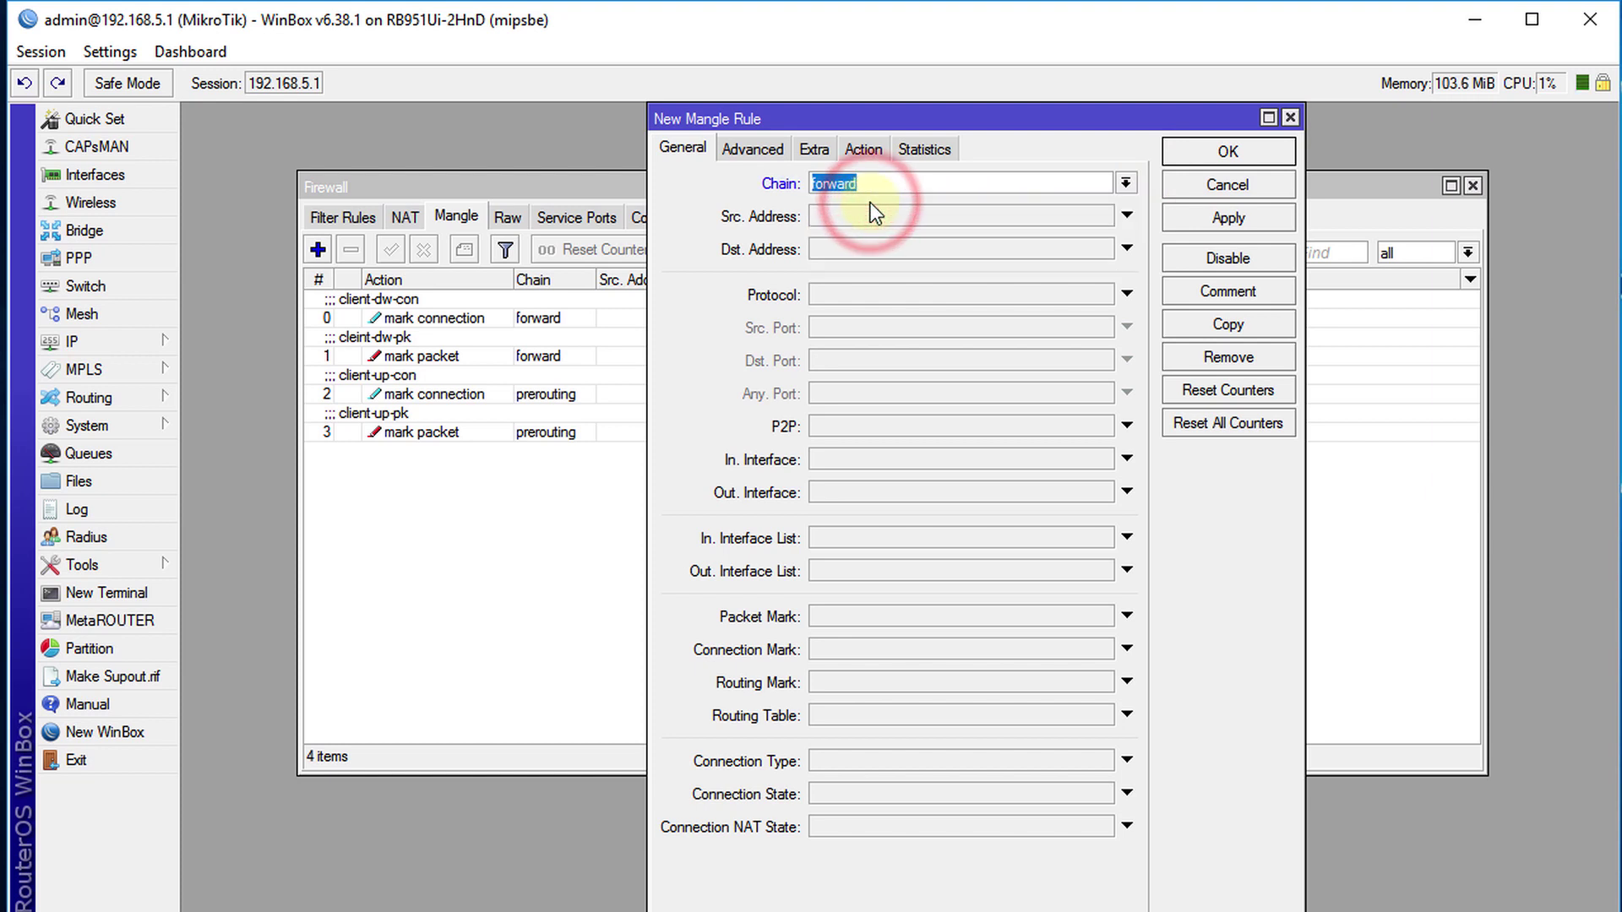
pyautogui.click(822, 292)
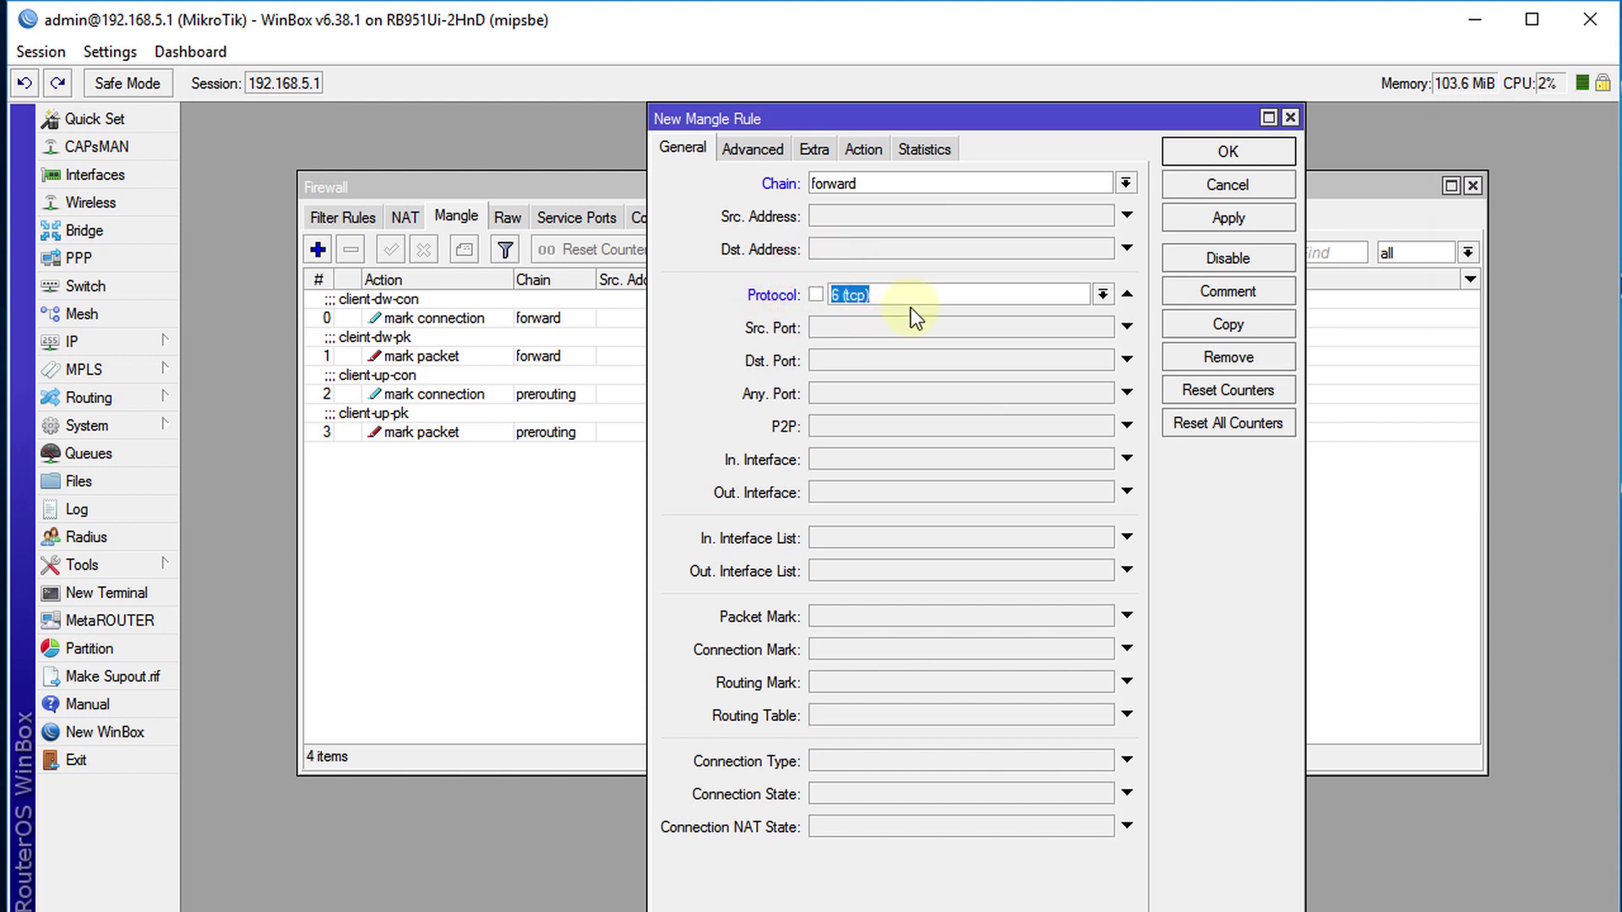
pyautogui.click(823, 394)
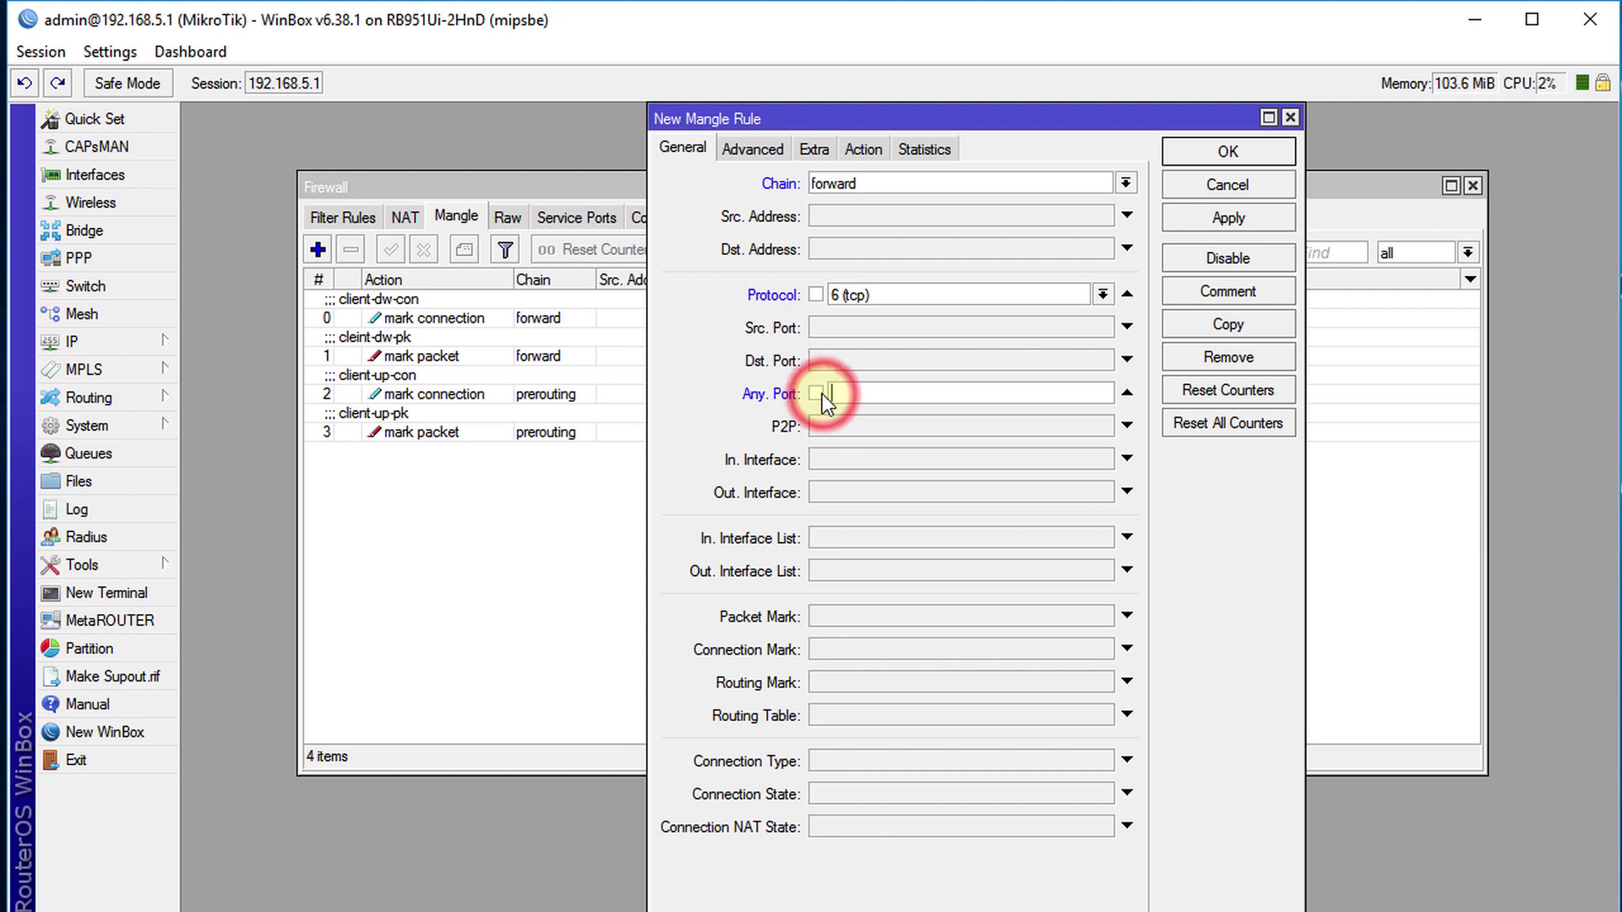
pyautogui.write('80')
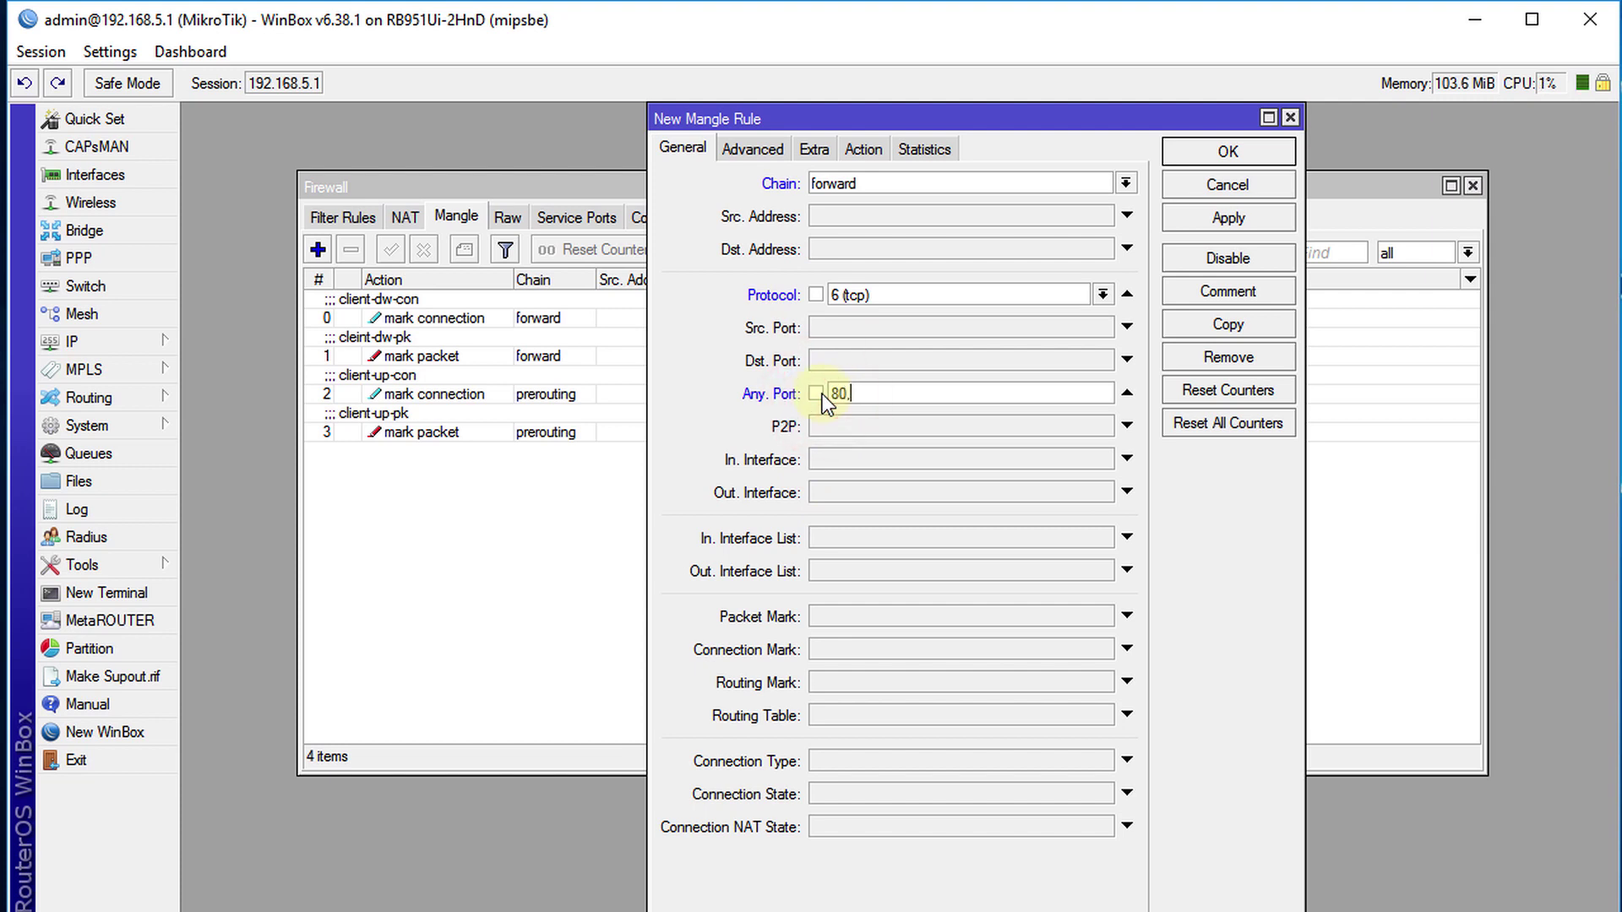
pyautogui.write(',443')
# - Restrict the rule to packets already marked cleint-dw-pk
pyautogui.click(997, 616)
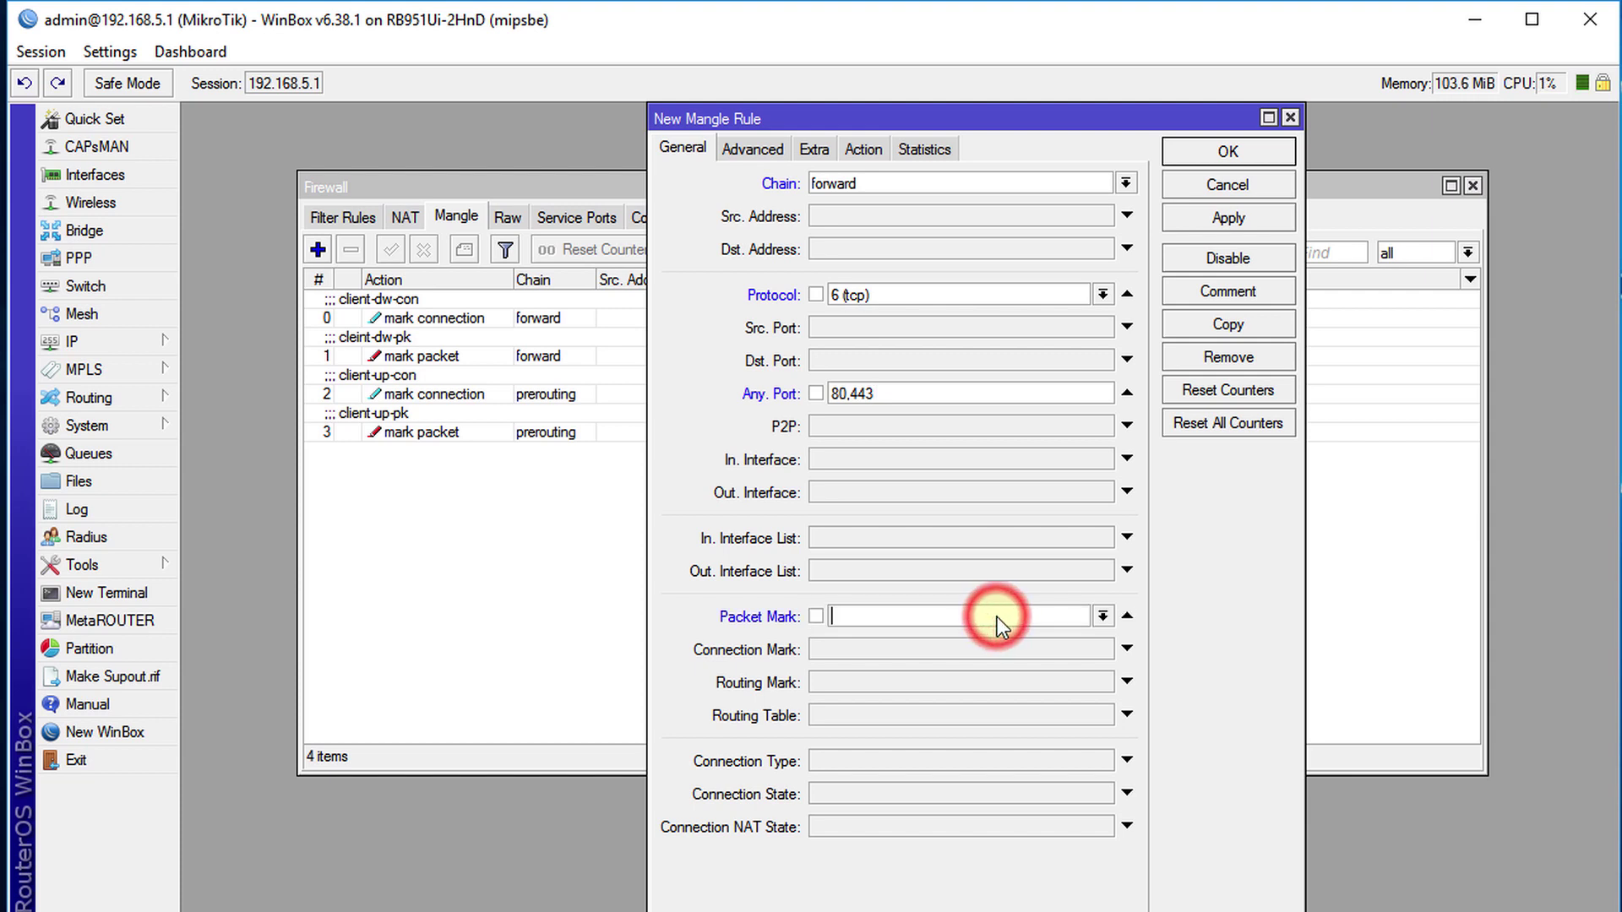
pyautogui.click(1101, 615)
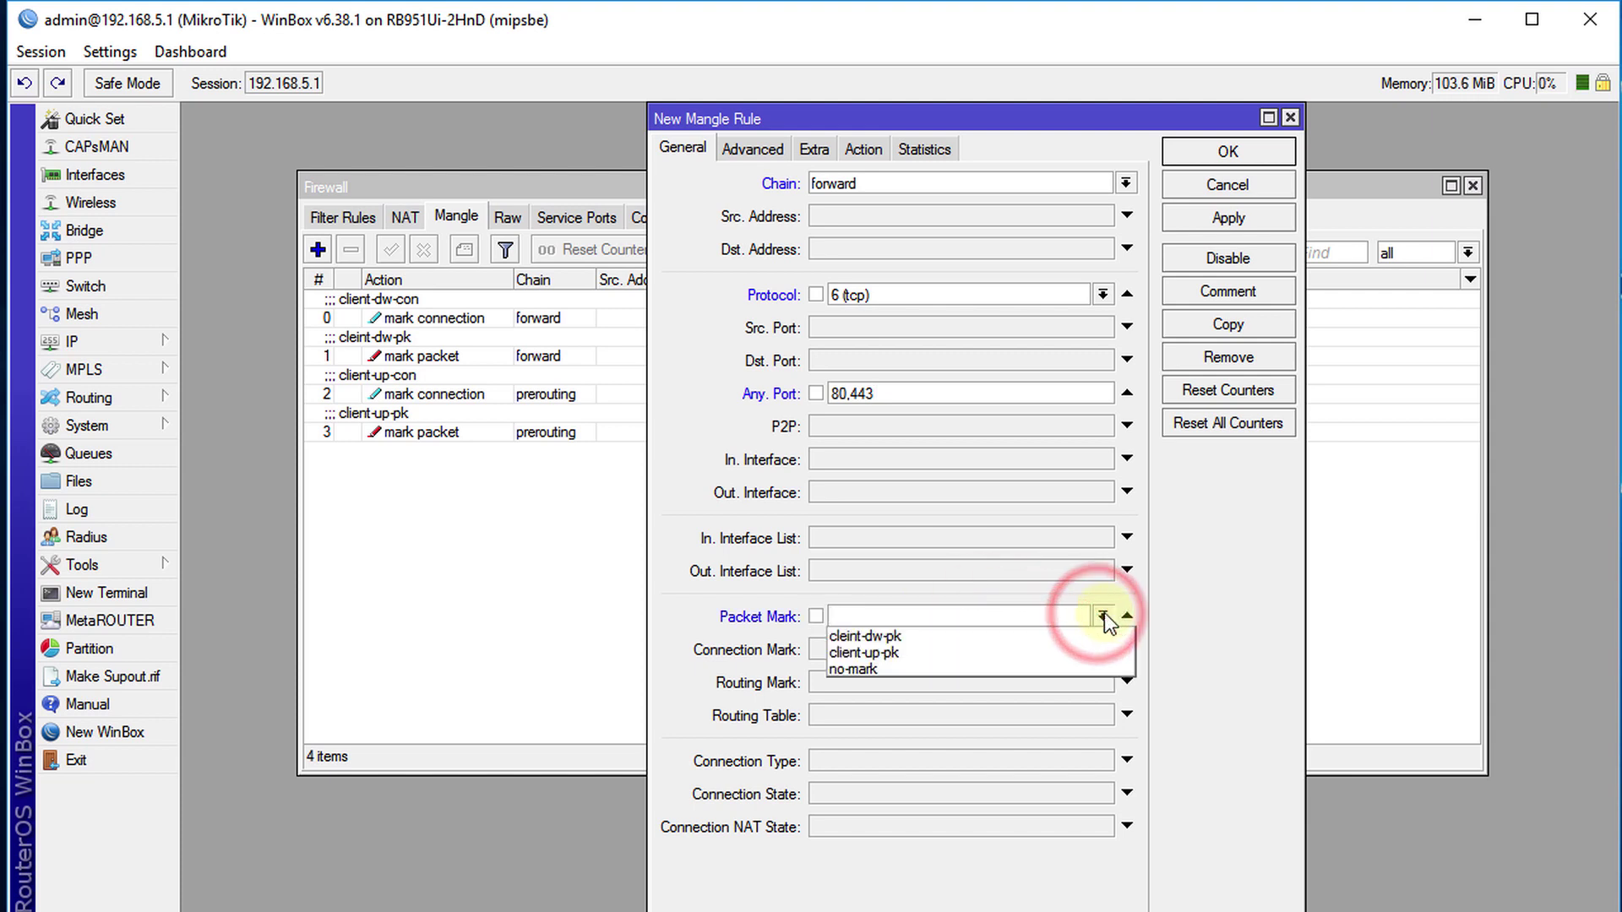
pyautogui.click(910, 640)
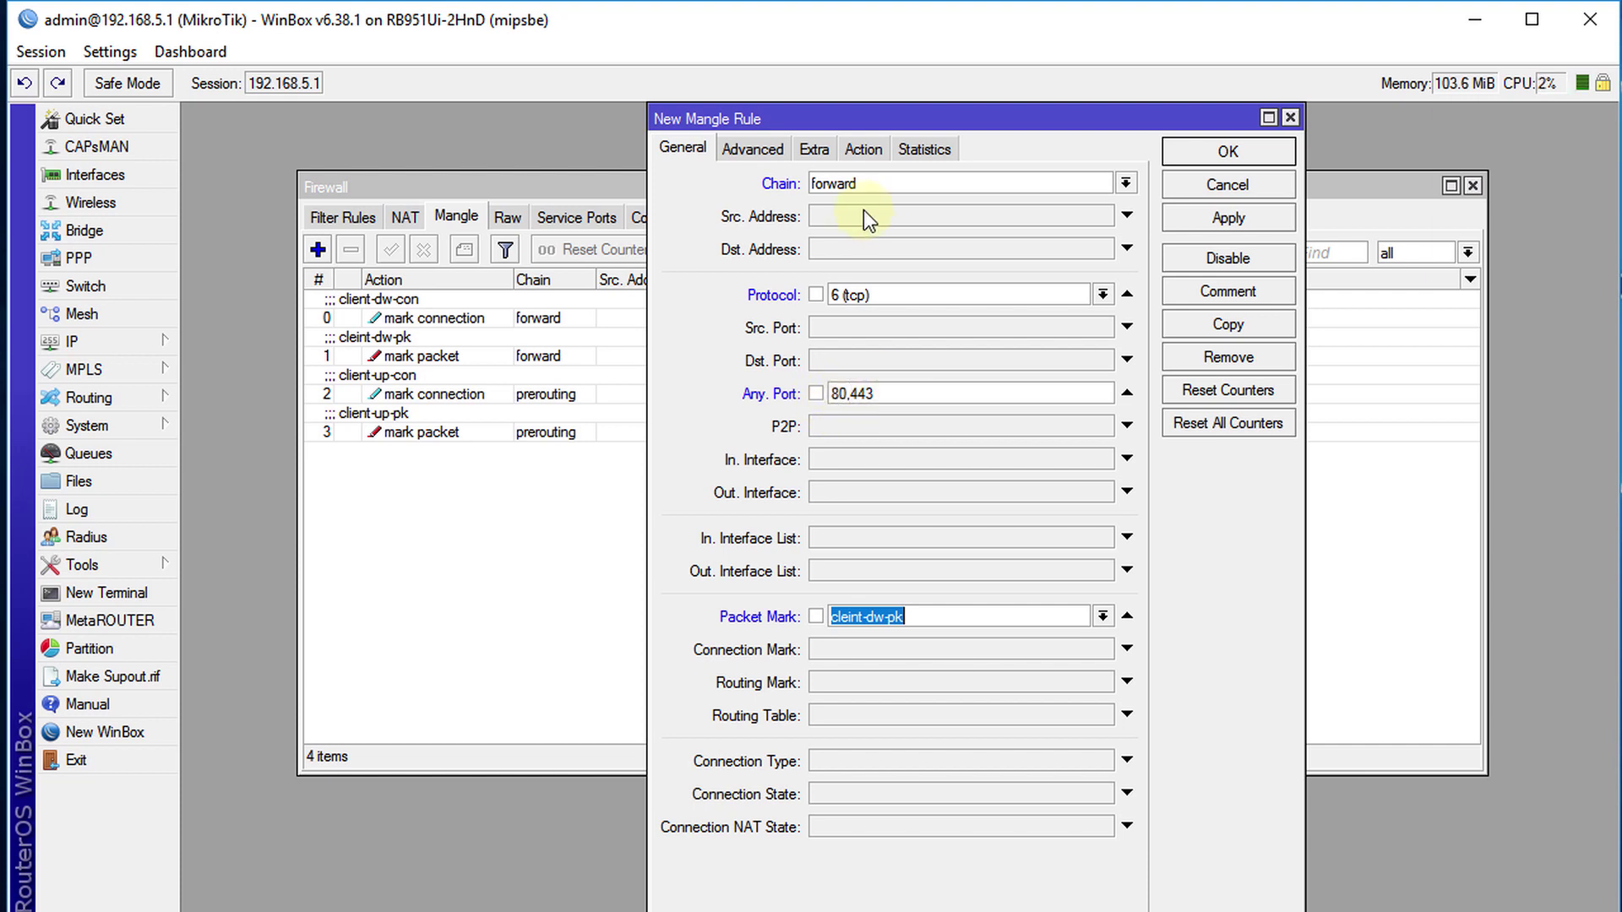
pyautogui.click(864, 148)
# - Set the action to mark packet http-dw-pk with passthrough turned off
pyautogui.click(922, 182)
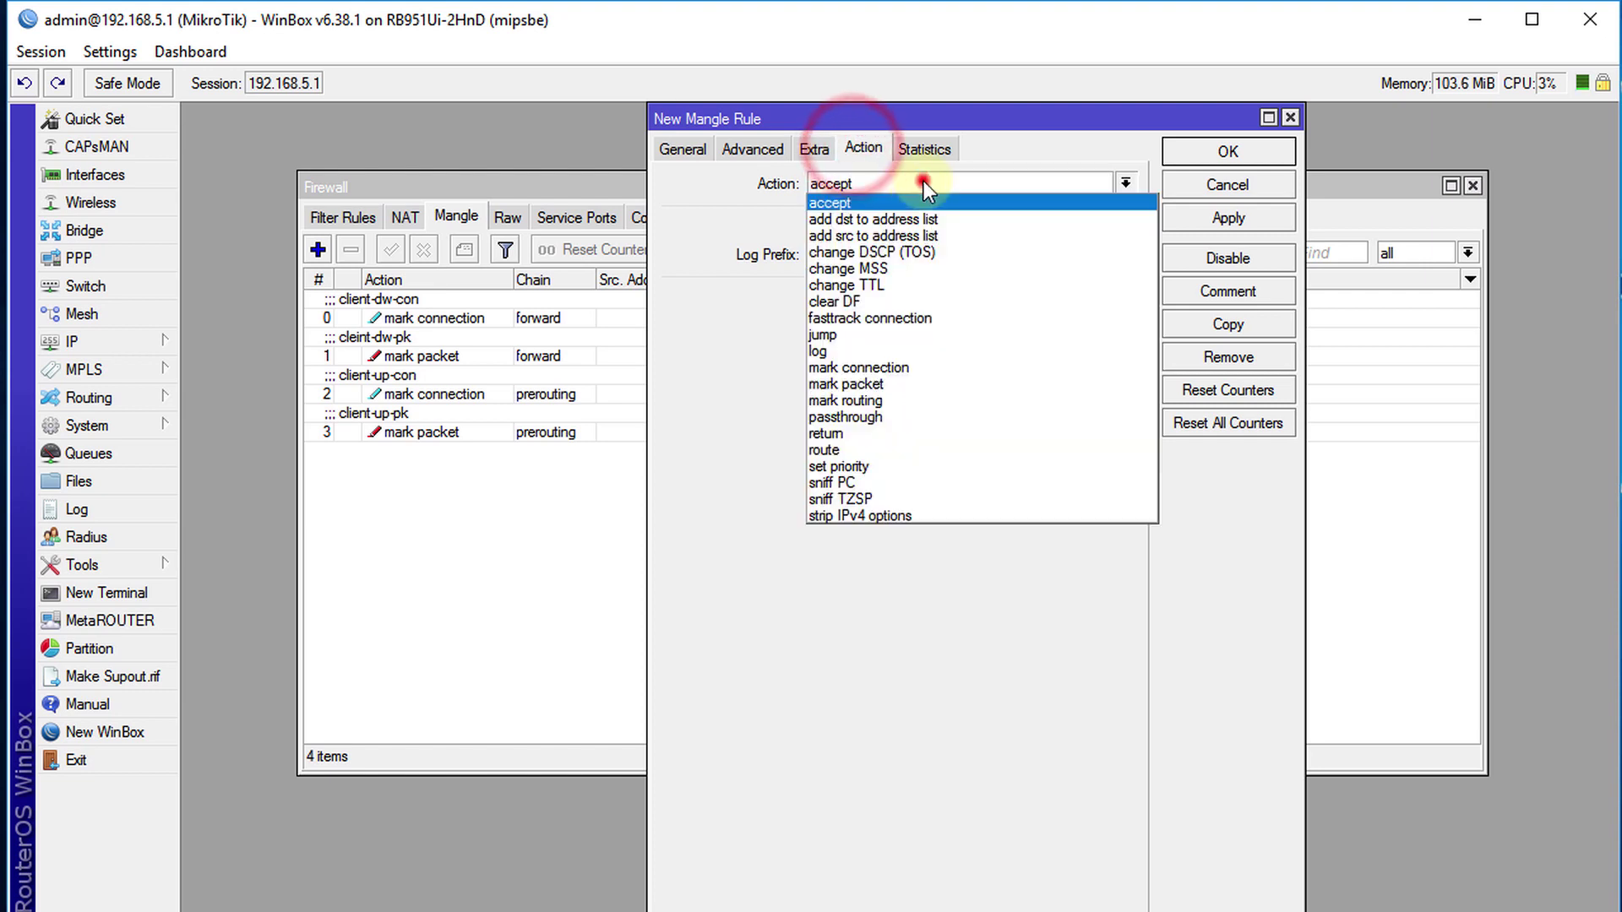
pyautogui.click(885, 381)
pyautogui.click(869, 297)
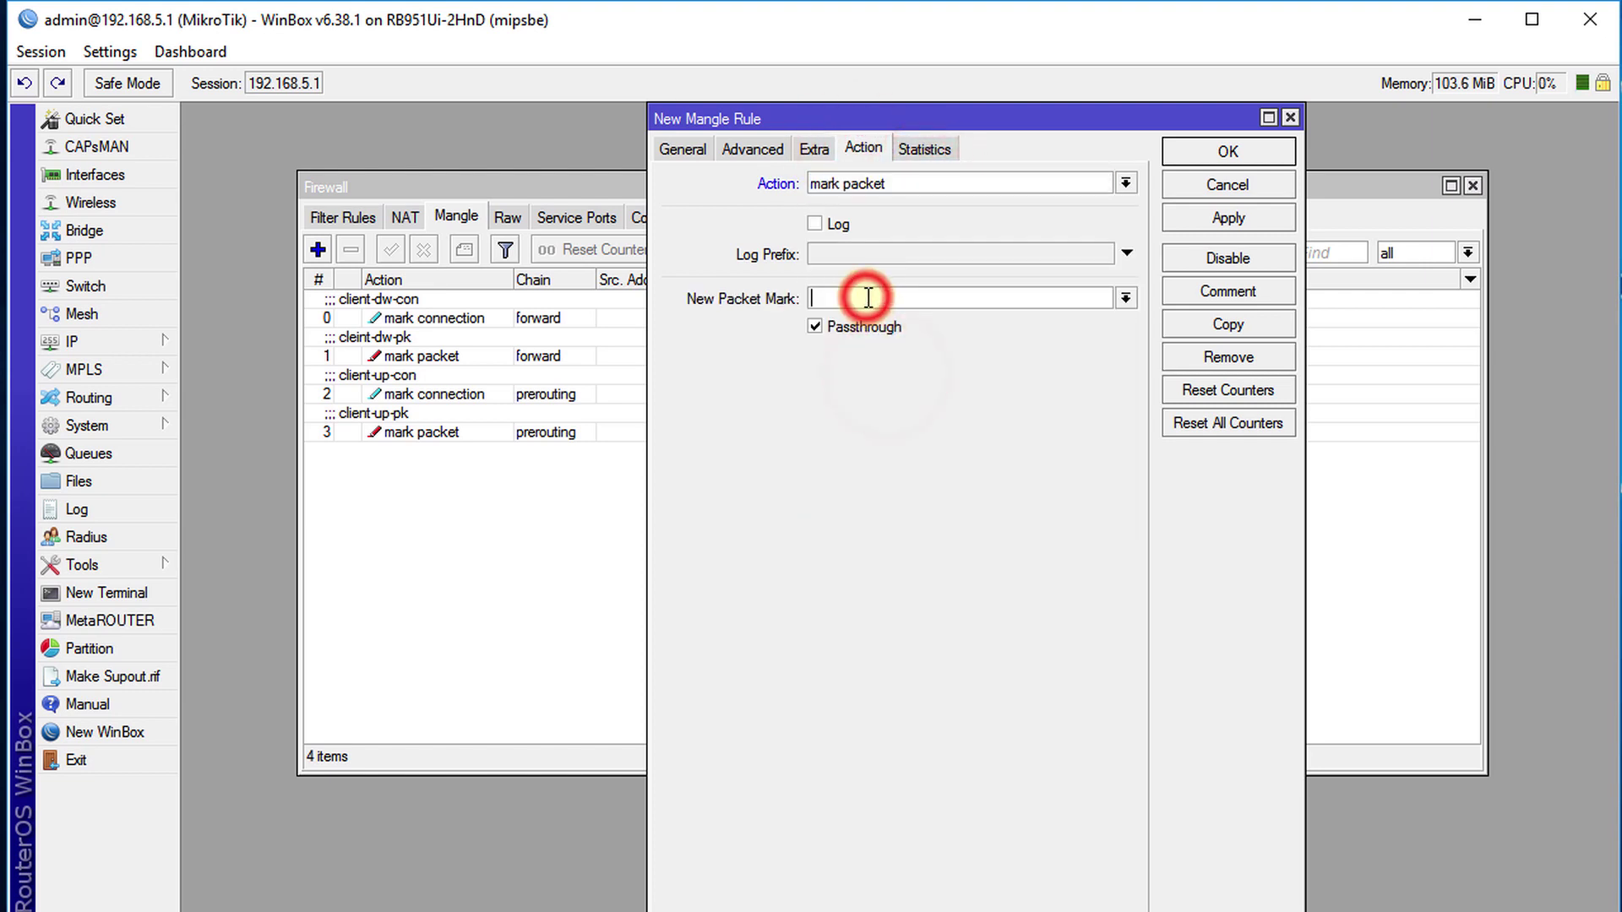
pyautogui.write('http-dw-pk')
pyautogui.hotkey('ctrl', 'a')
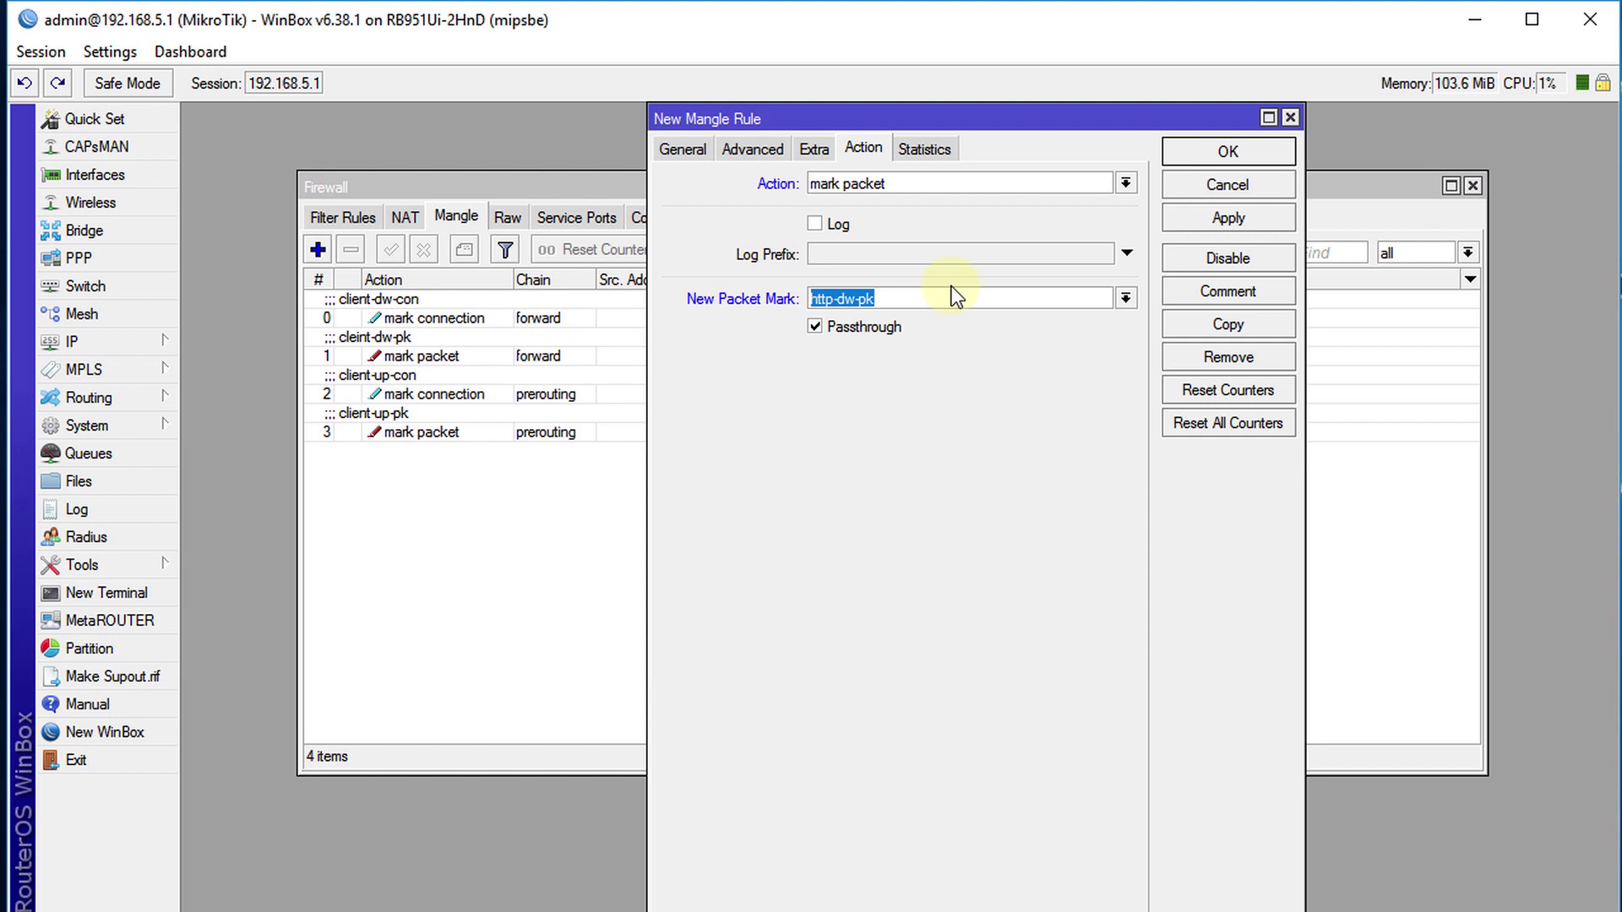
pyautogui.click(813, 328)
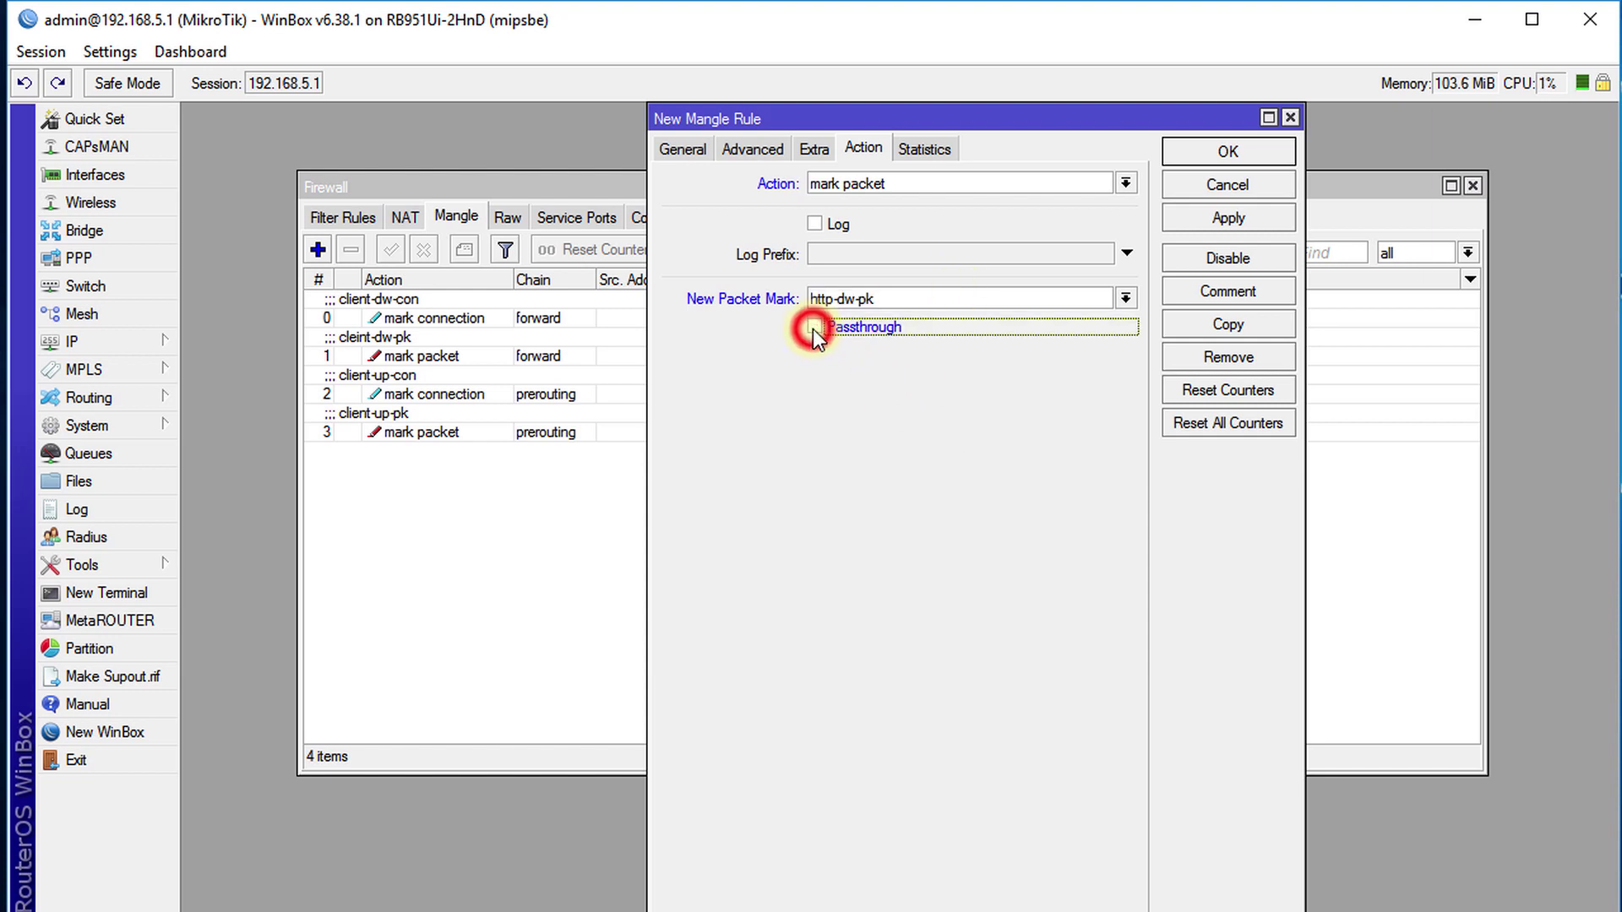
# - Comment the rule http-dw-pk and save it to the Mangle list
pyautogui.click(1228, 296)
pyautogui.hotkey('ctrl', 'v')
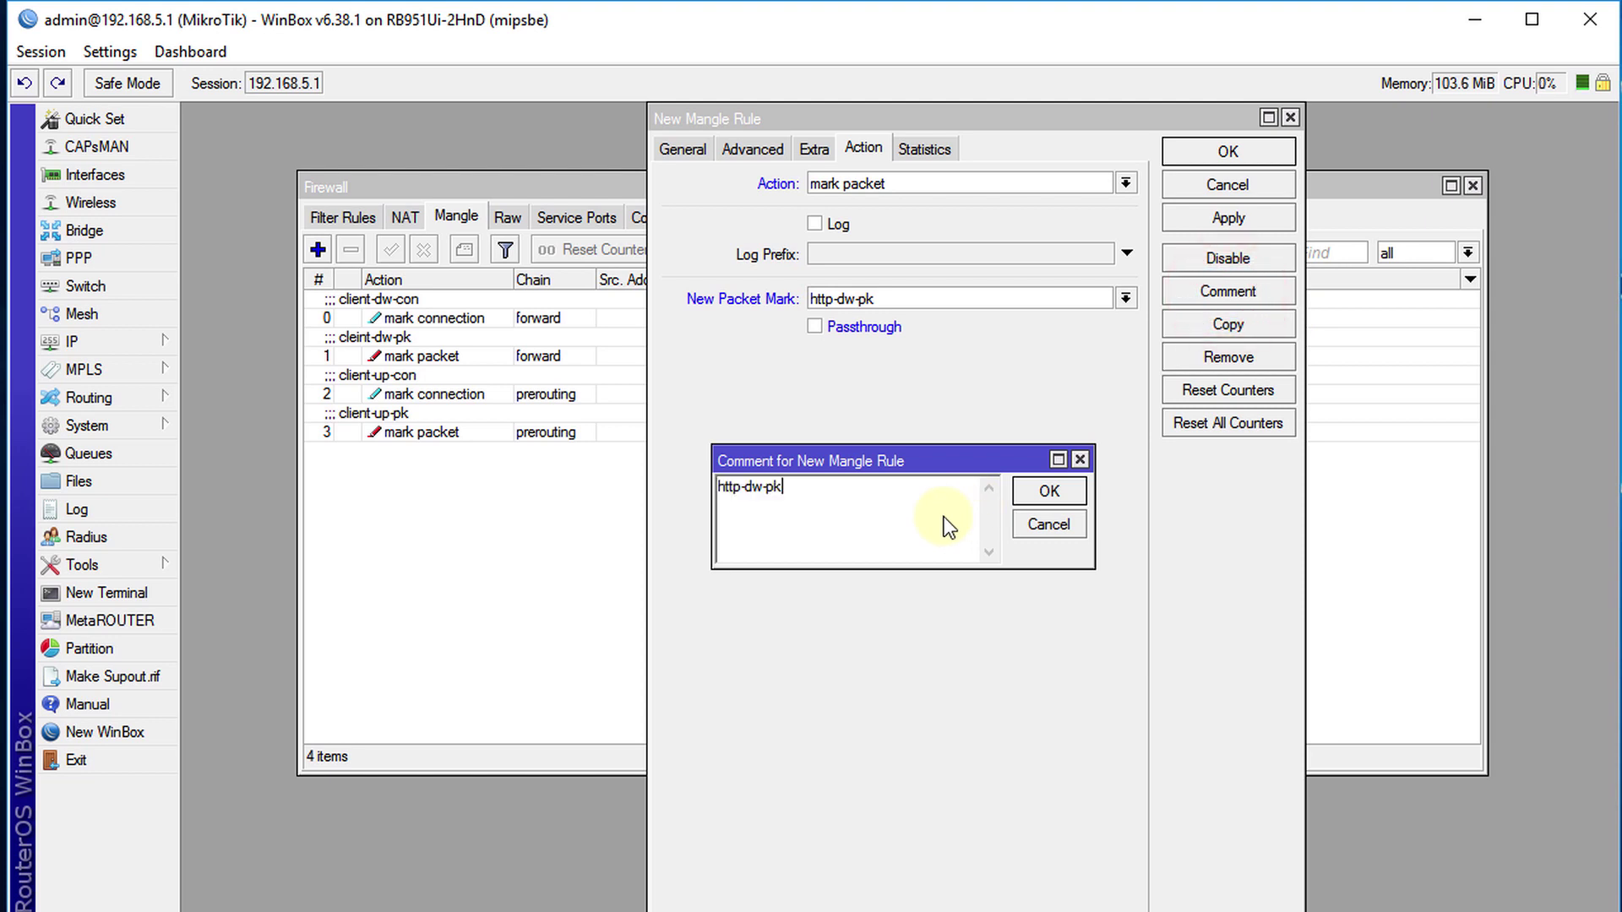
pyautogui.click(1025, 488)
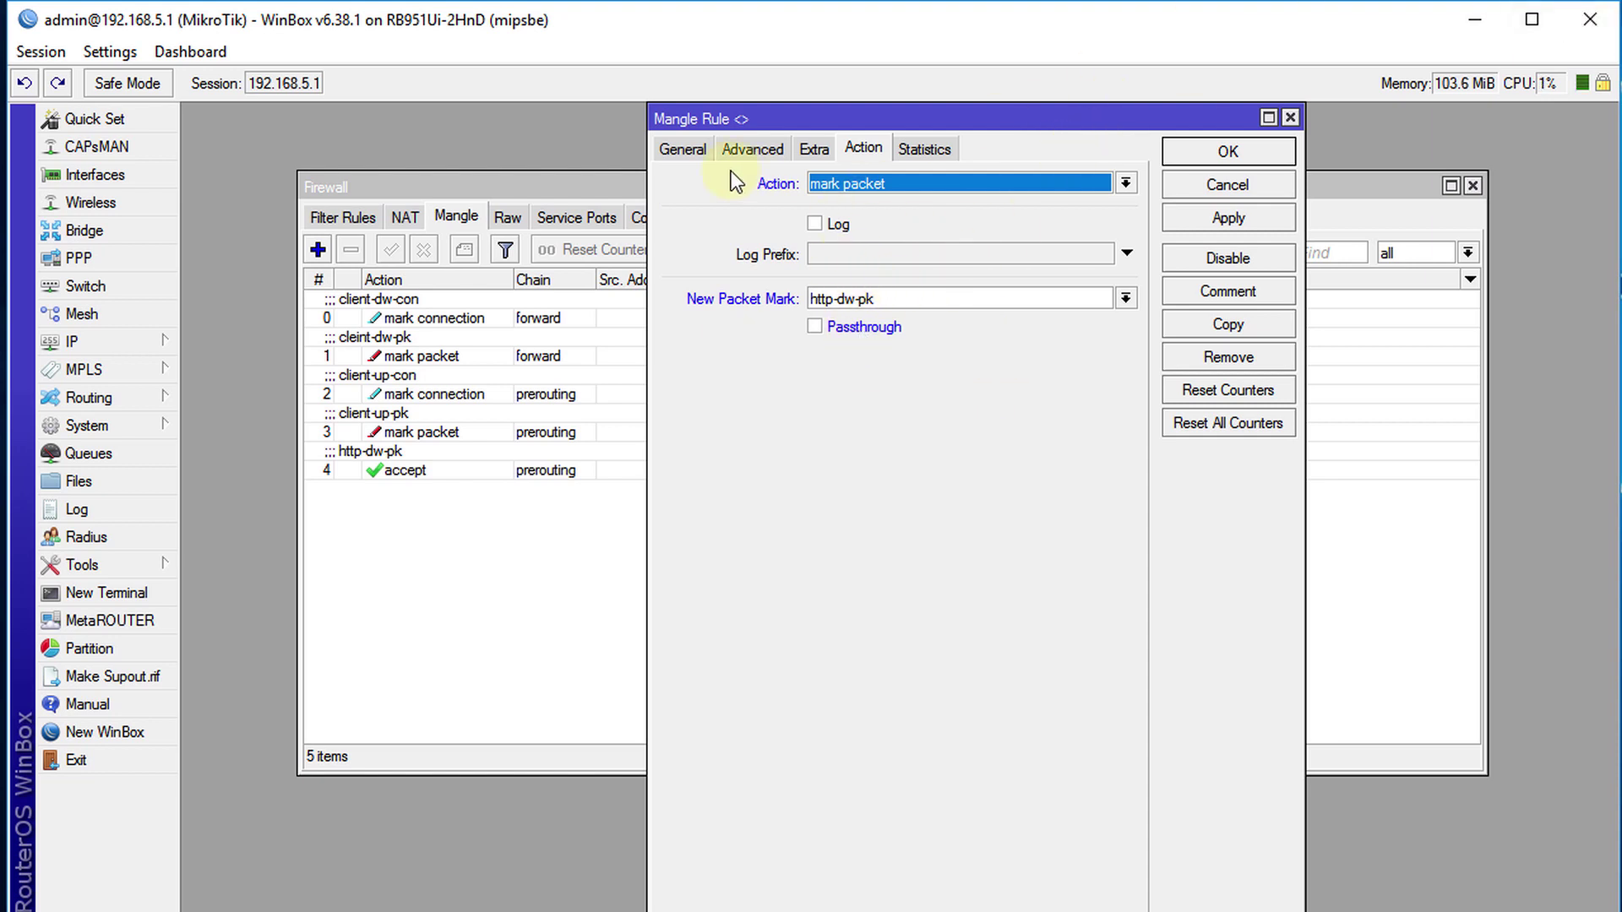
pyautogui.click(1186, 154)
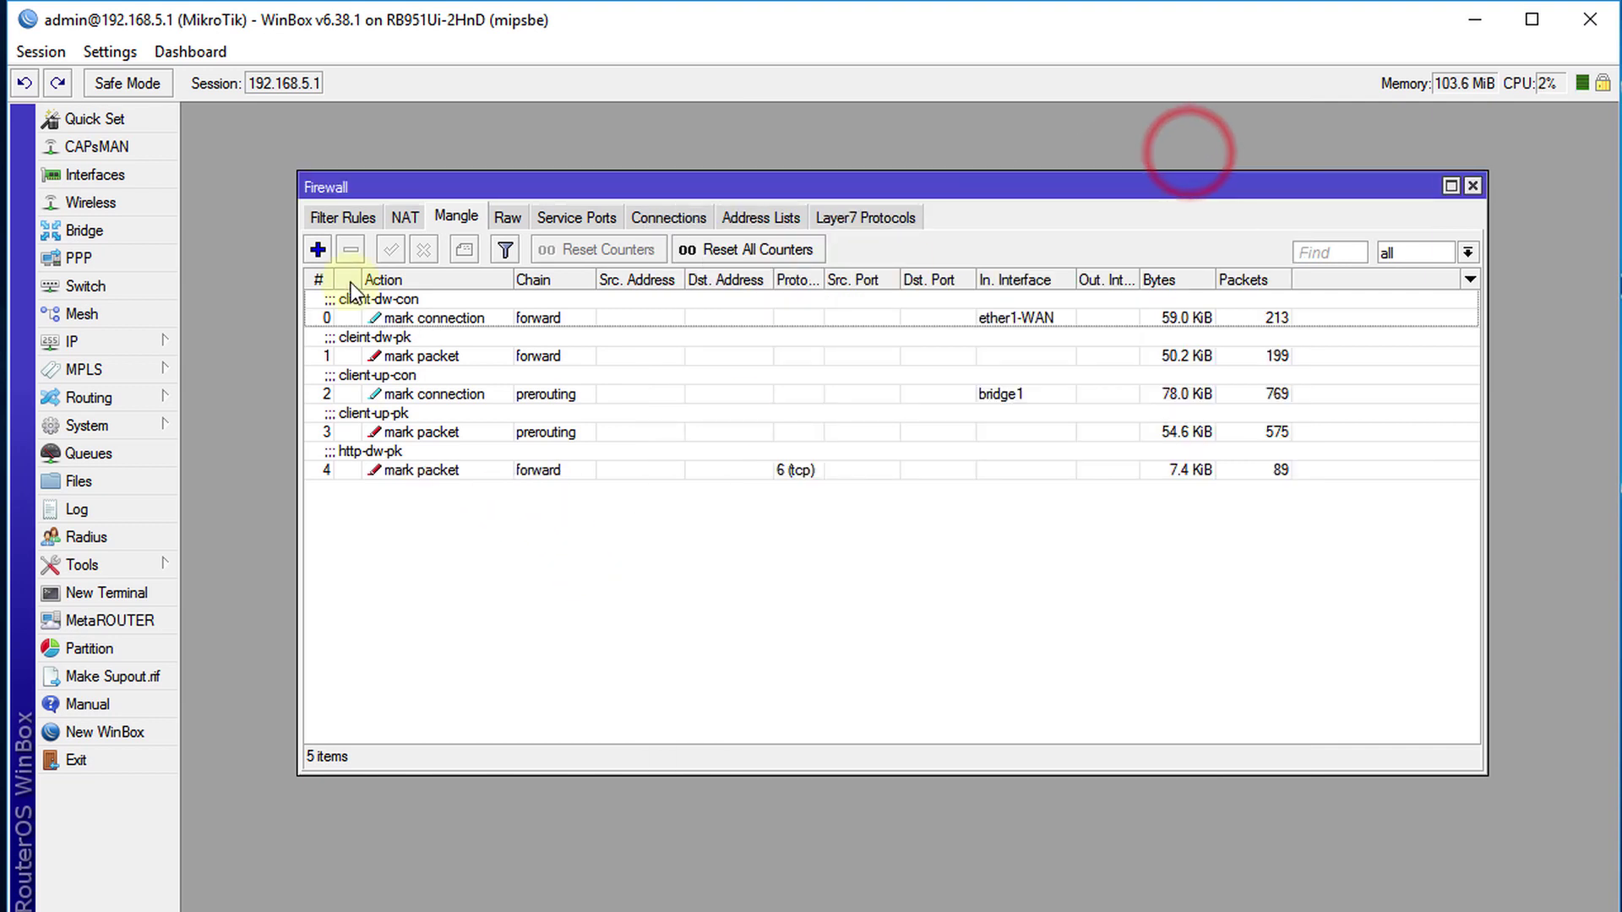
# - Add a new forward-chain rule matching TCP on any port 80,443
pyautogui.click(318, 250)
pyautogui.click(681, 149)
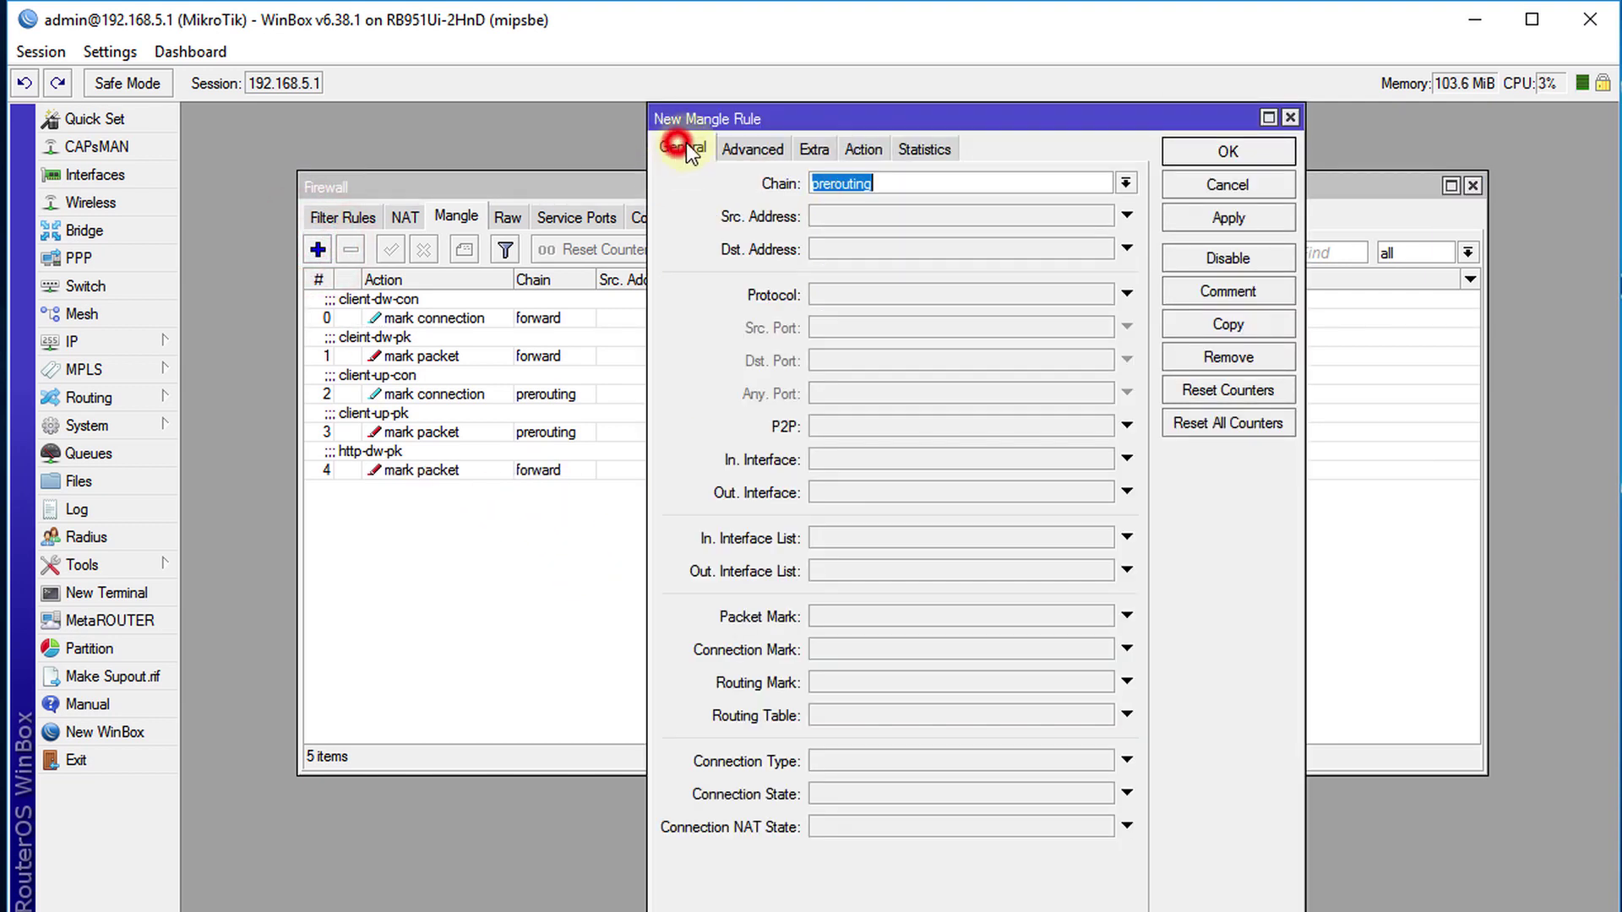
pyautogui.click(1127, 182)
pyautogui.click(976, 200)
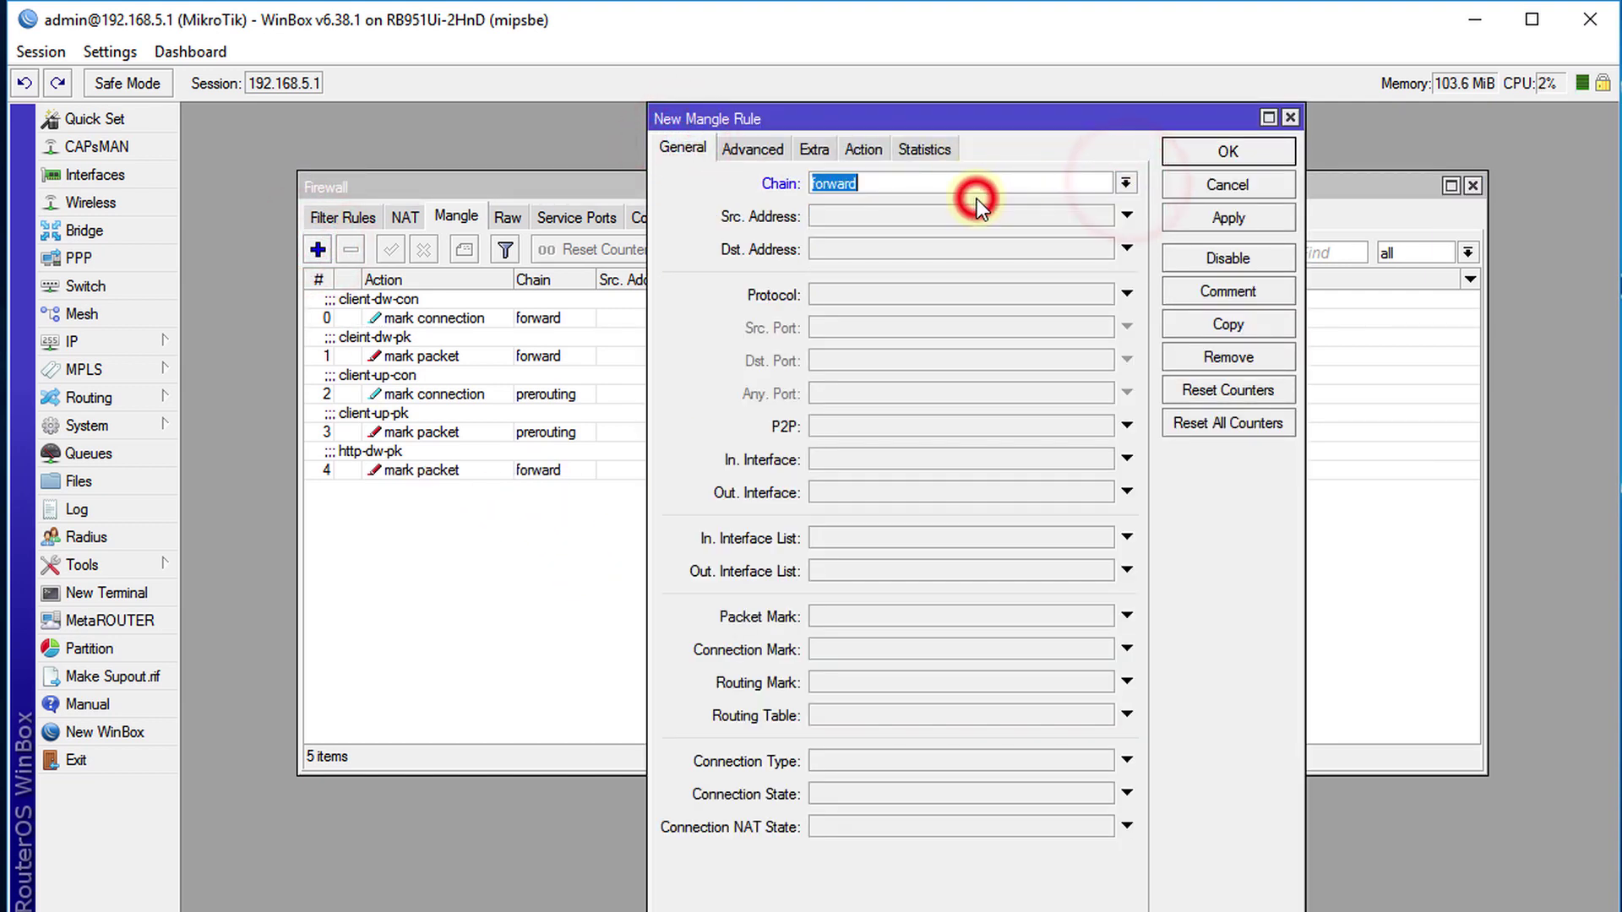
pyautogui.click(849, 294)
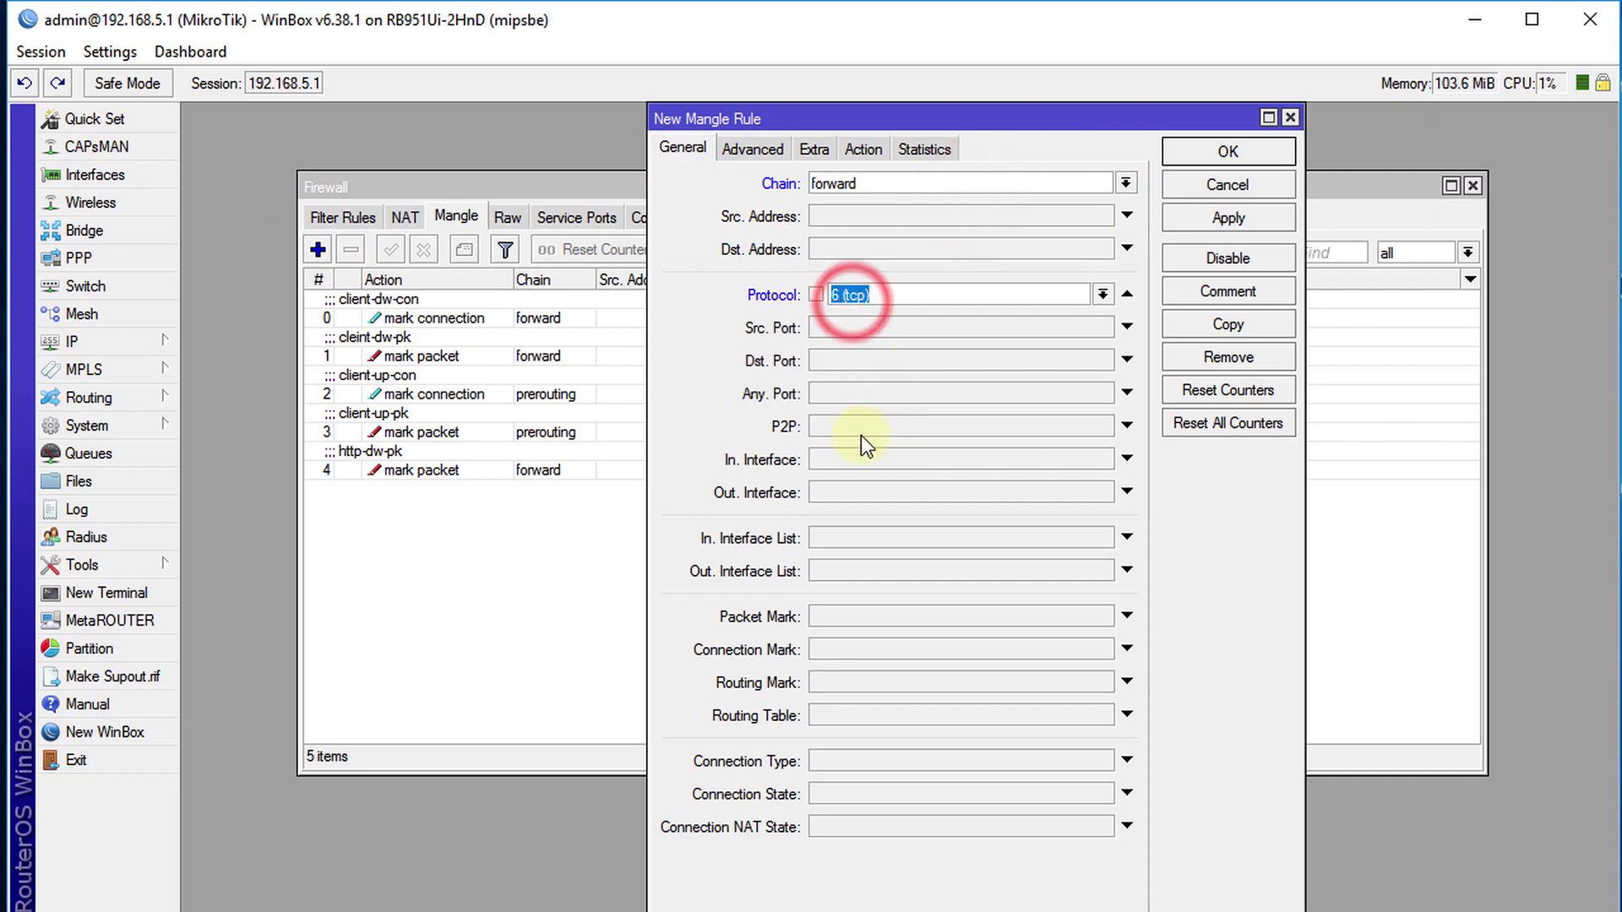
pyautogui.click(838, 394)
pyautogui.write('802')
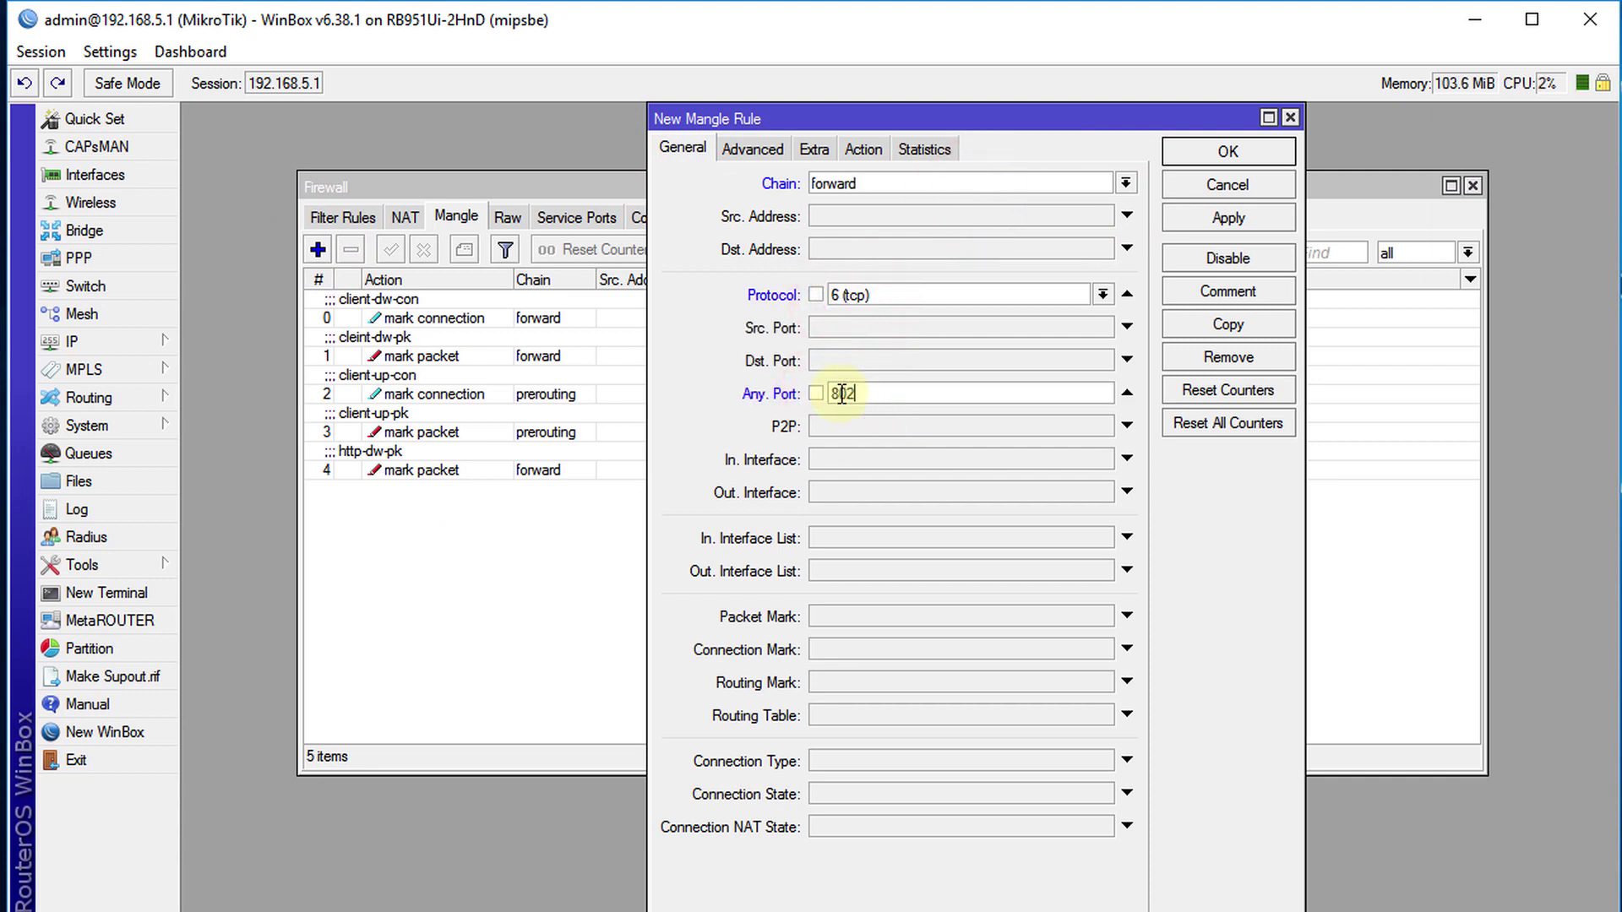
pyautogui.press('BackSpace')
pyautogui.write(',443')
# - Restrict the rule to packets already marked client-up-pk
pyautogui.click(922, 617)
pyautogui.click(1102, 616)
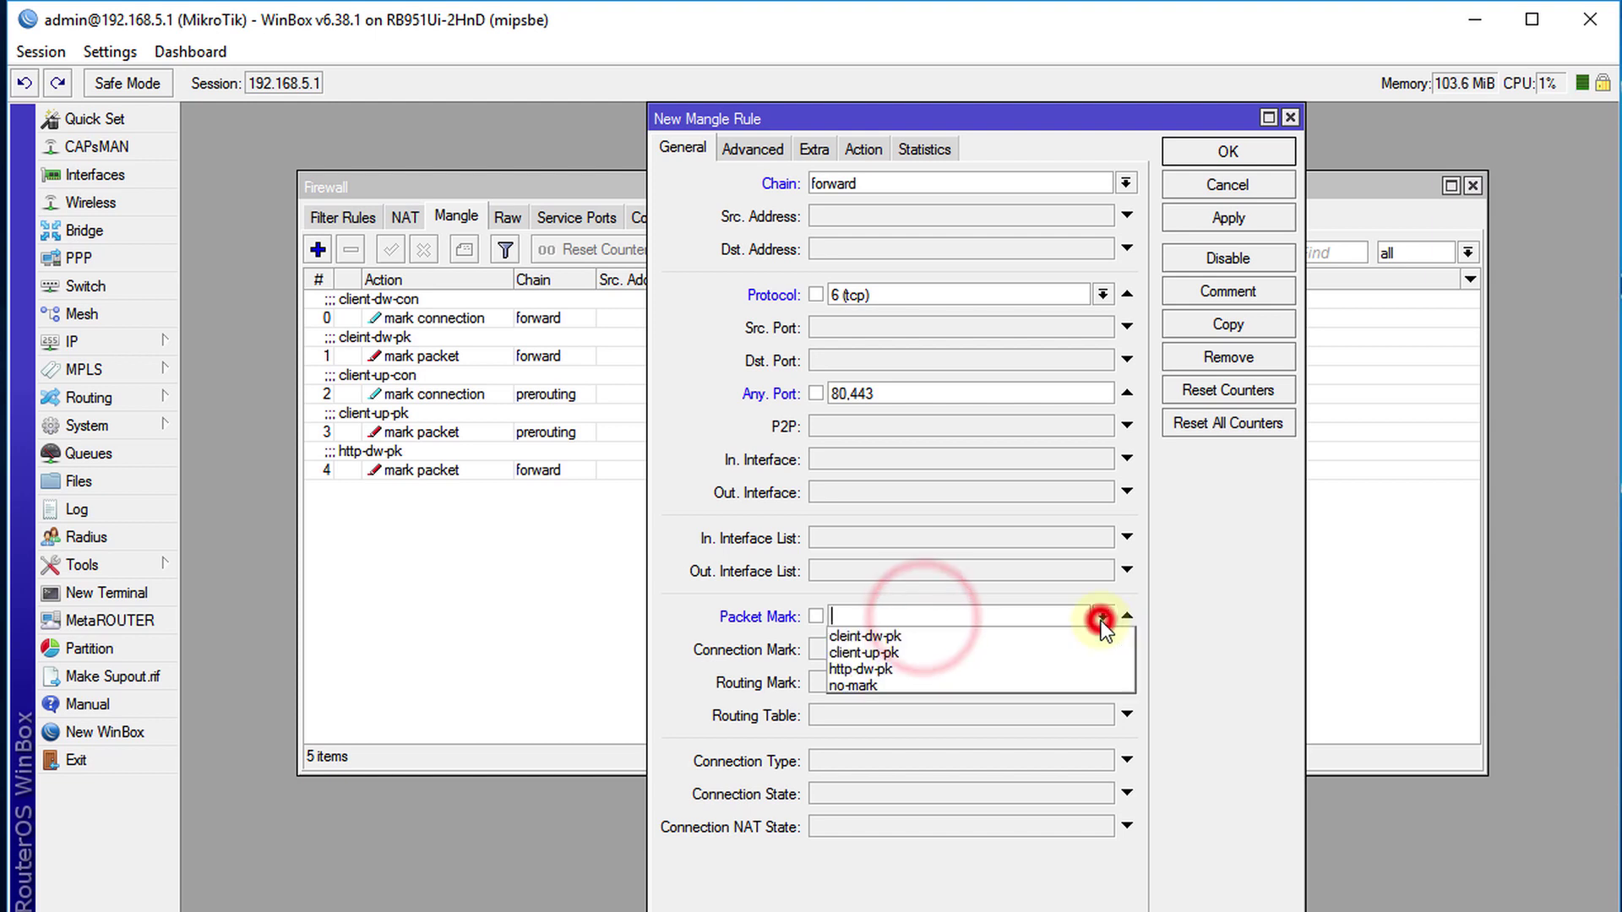
pyautogui.click(956, 653)
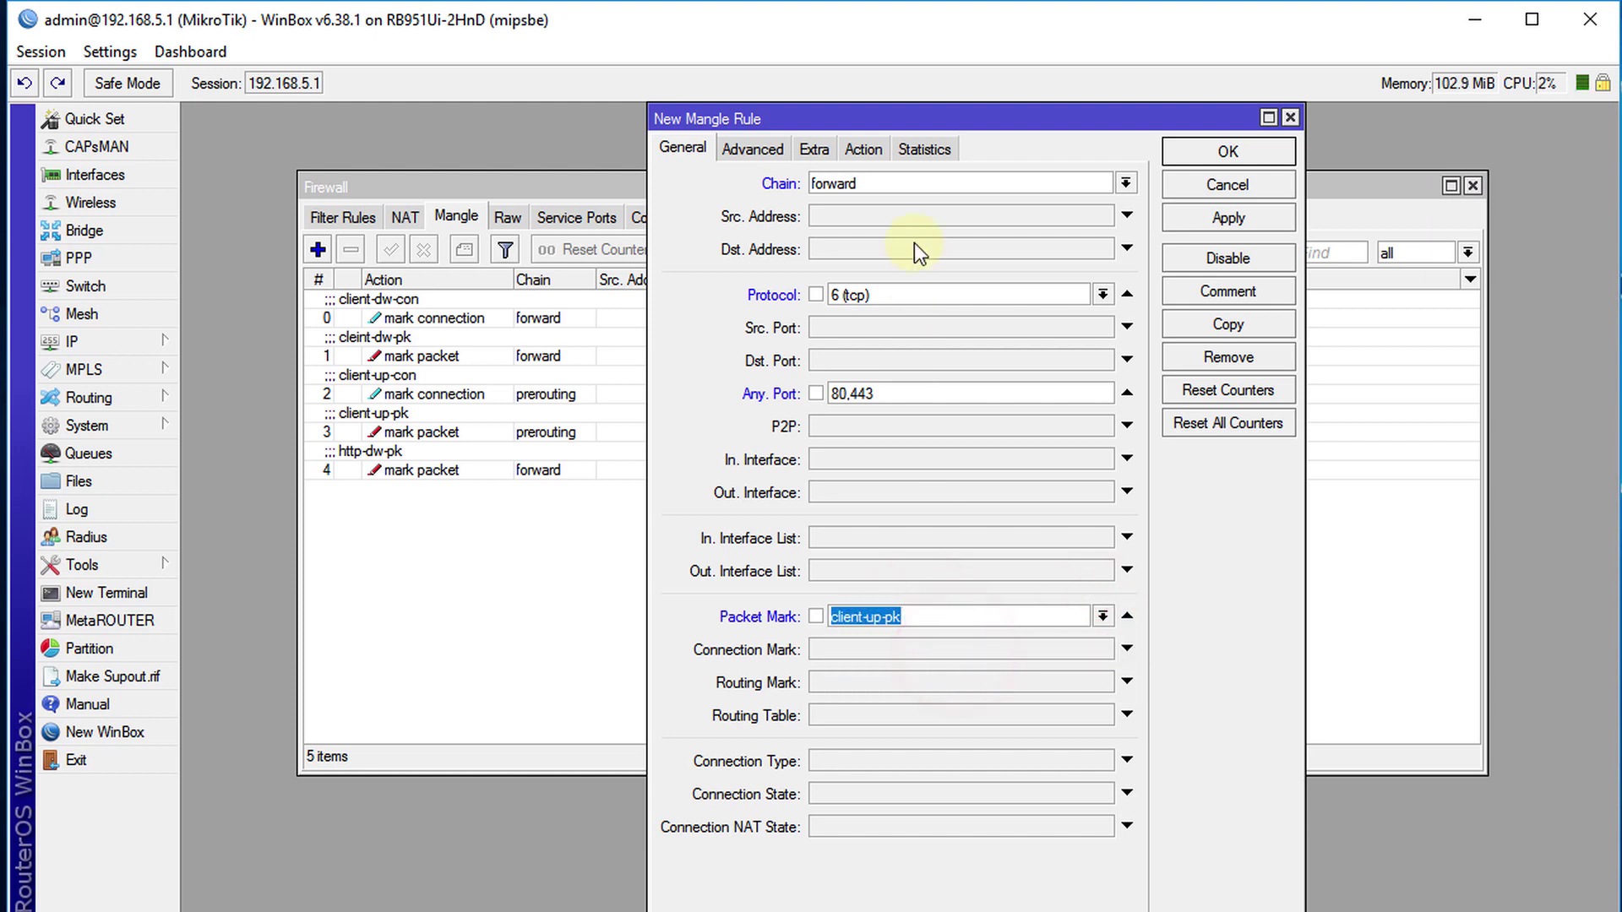
# - Set the action to mark packet http-up-pk with passthrough turned off
pyautogui.click(866, 145)
pyautogui.click(951, 189)
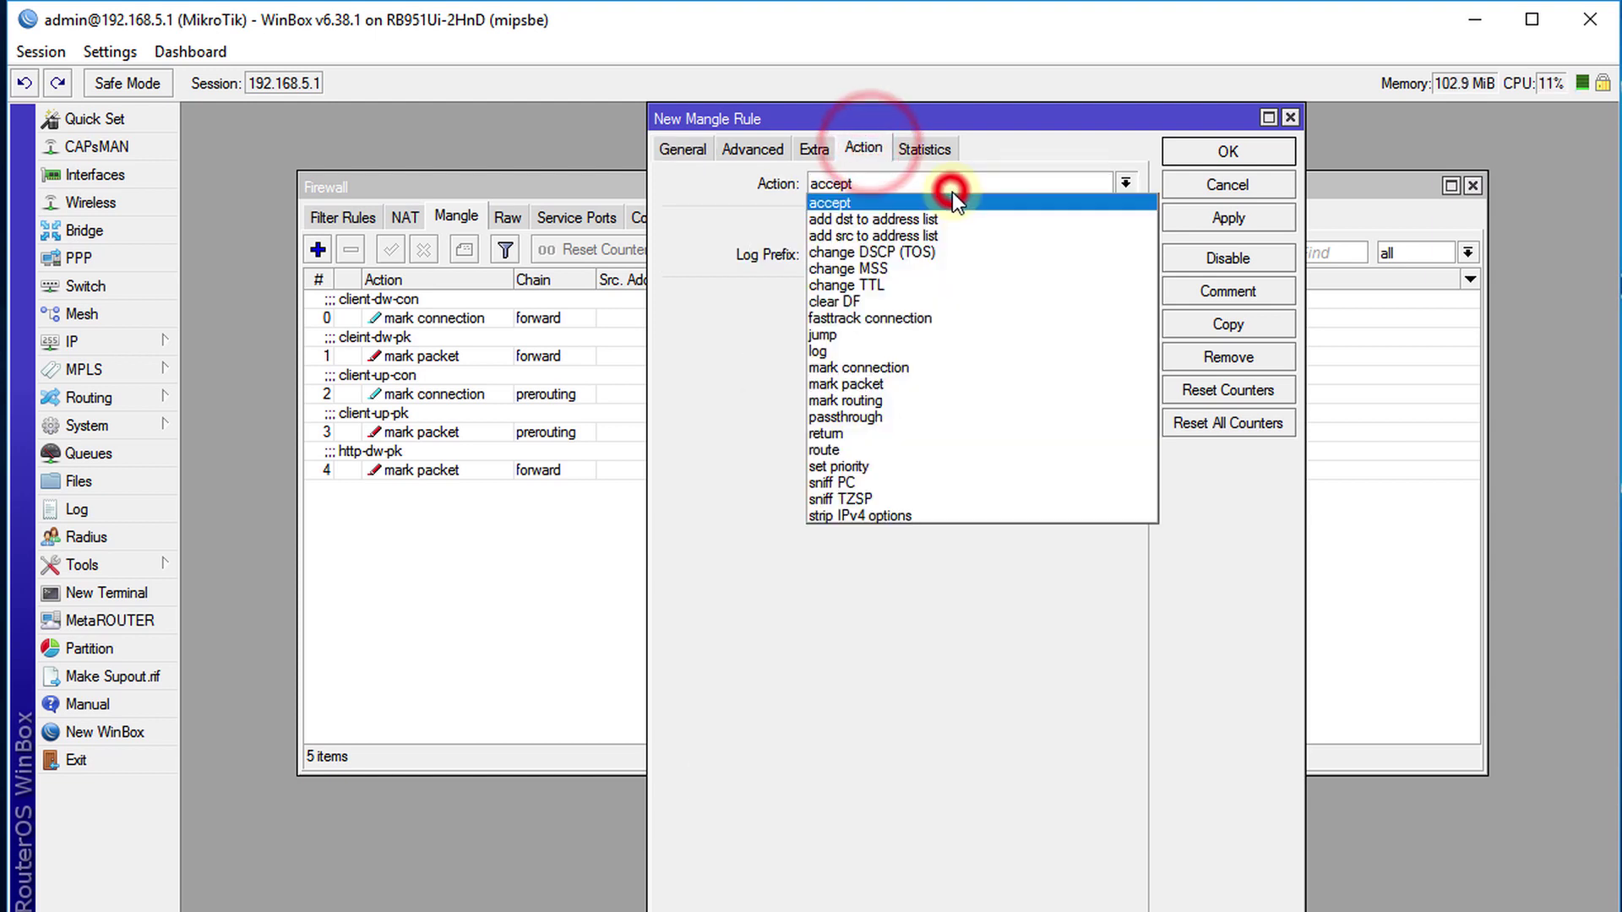
pyautogui.click(921, 384)
pyautogui.click(860, 300)
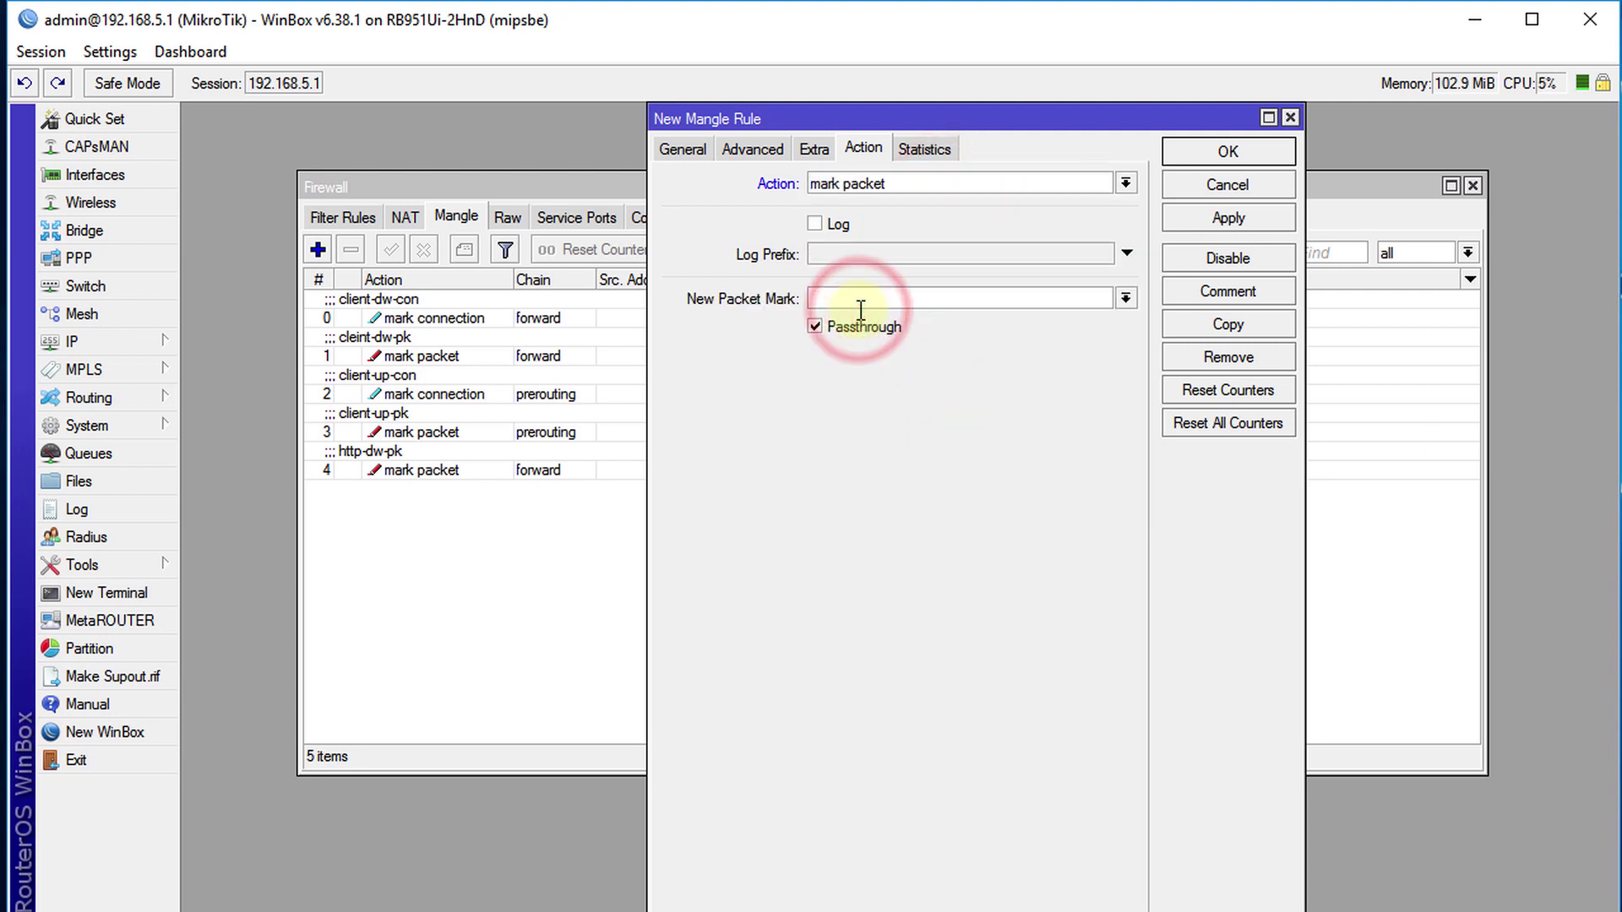
pyautogui.write('http')
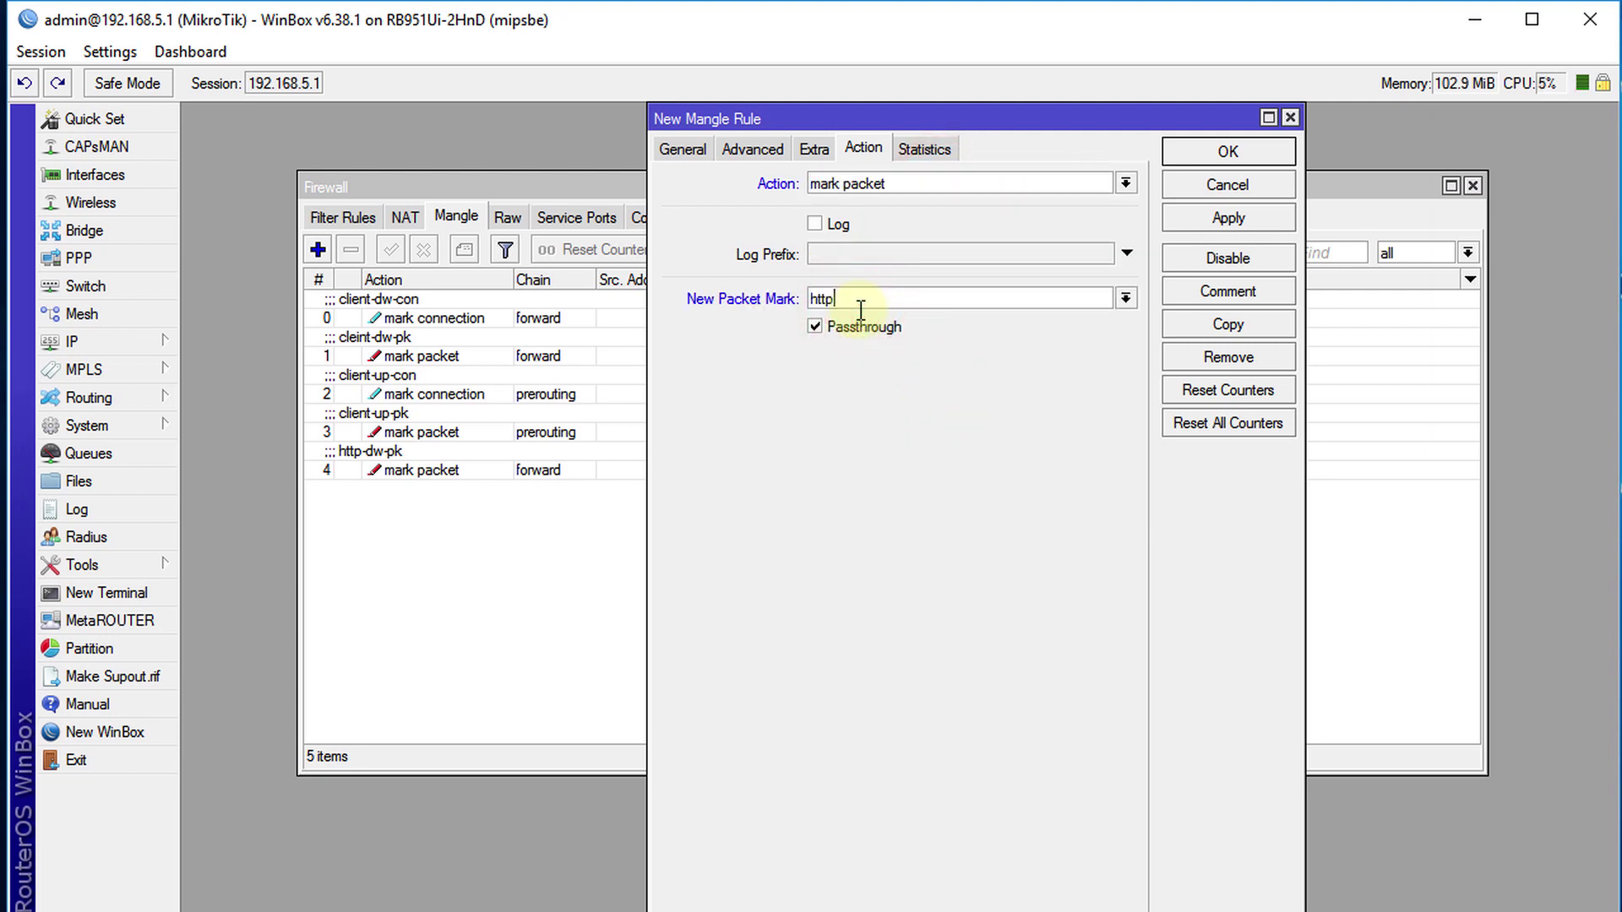
pyautogui.write('-up-pk')
pyautogui.hotkey('ctrl', 'a')
pyautogui.hotkey('ctrl', 'c')
pyautogui.click(813, 327)
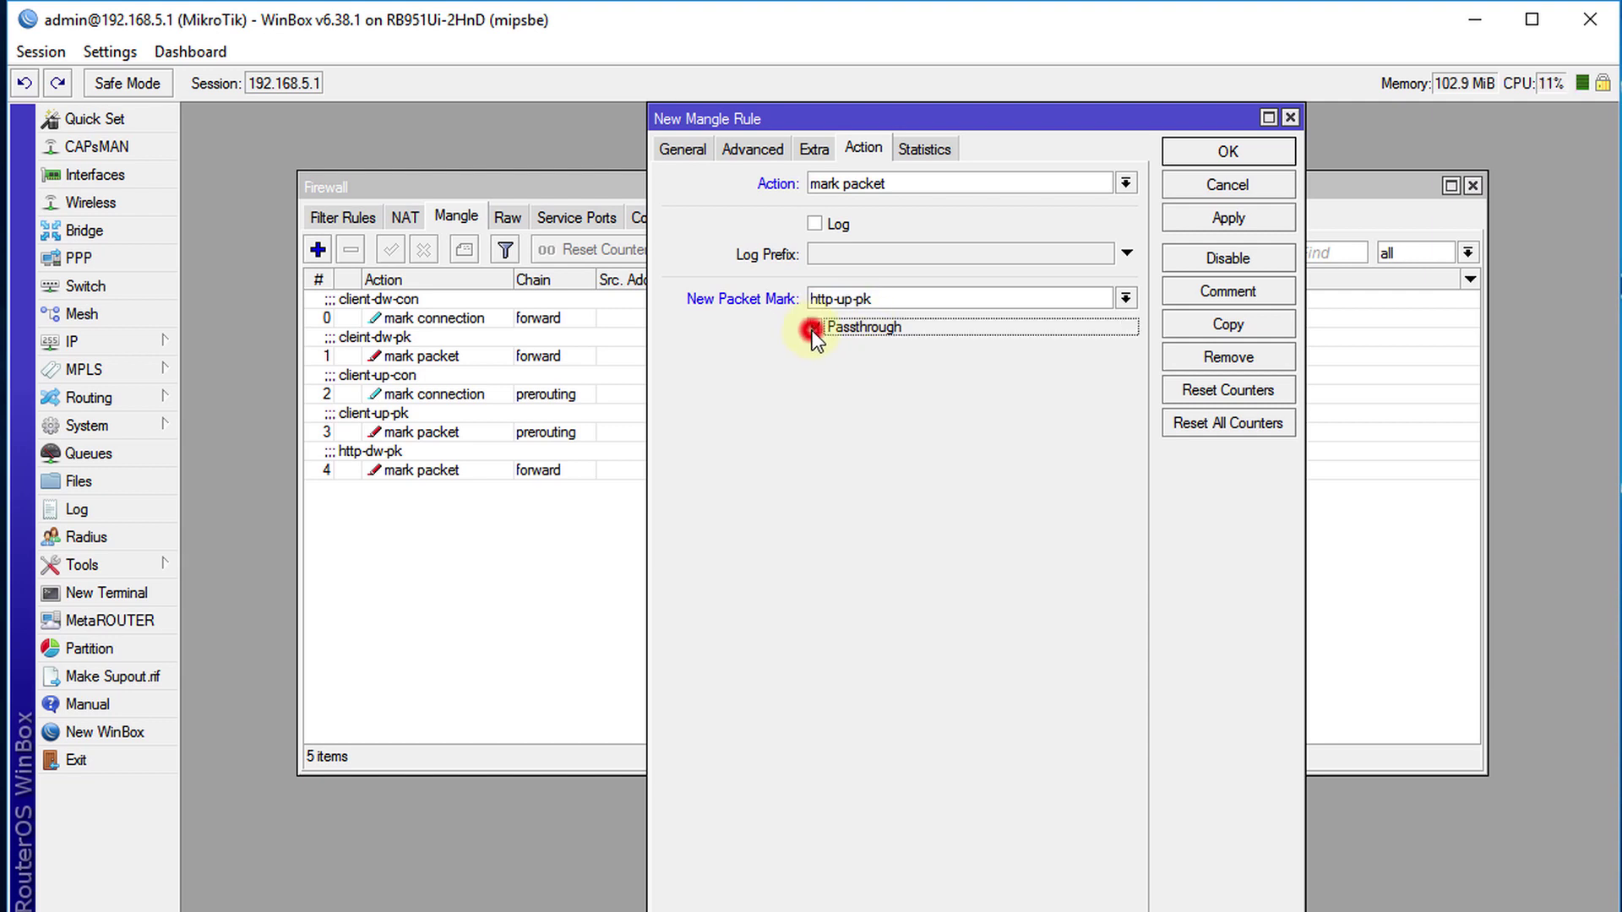
# - Comment the rule http-up-pk and save it to the Mangle list
pyautogui.click(1254, 293)
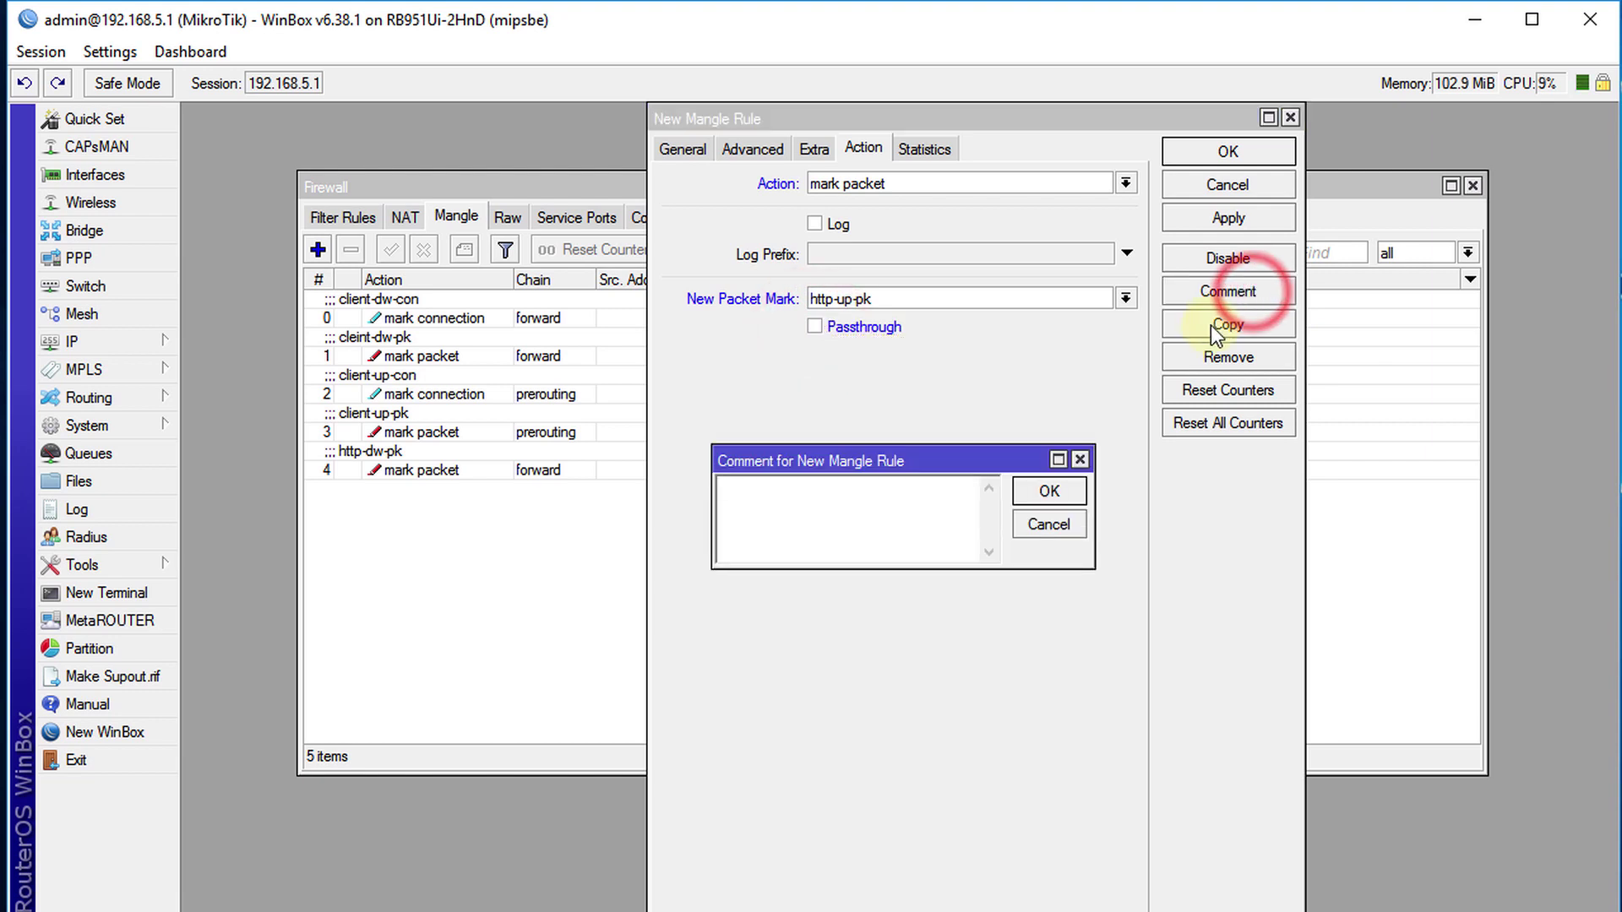
pyautogui.hotkey('ctrl', 'v')
pyautogui.click(1052, 493)
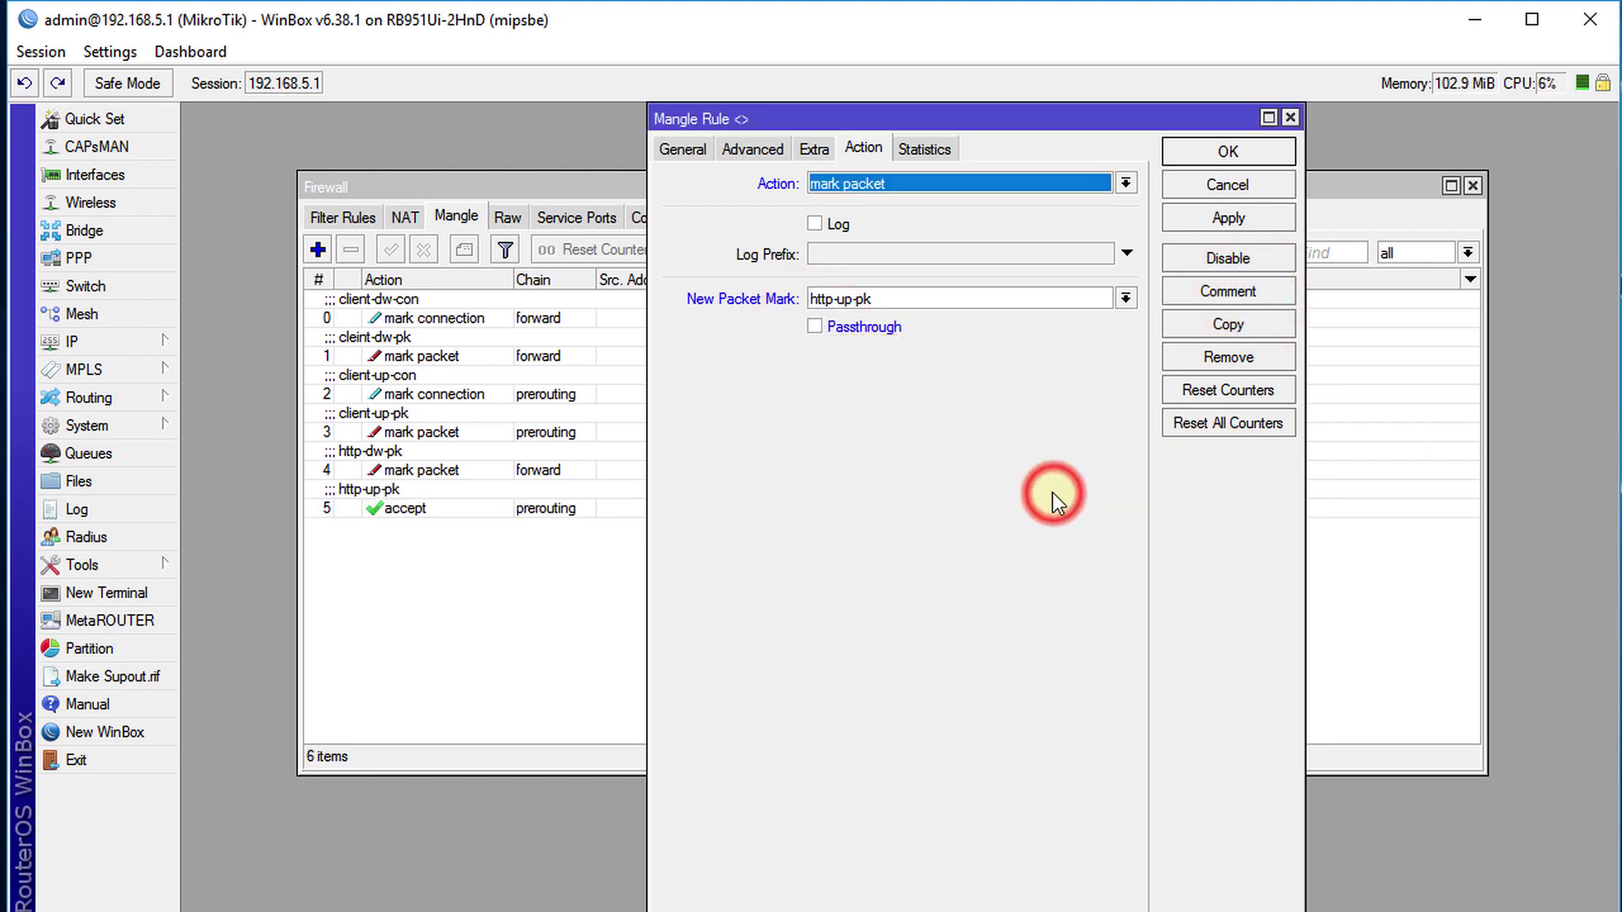
pyautogui.click(1225, 152)
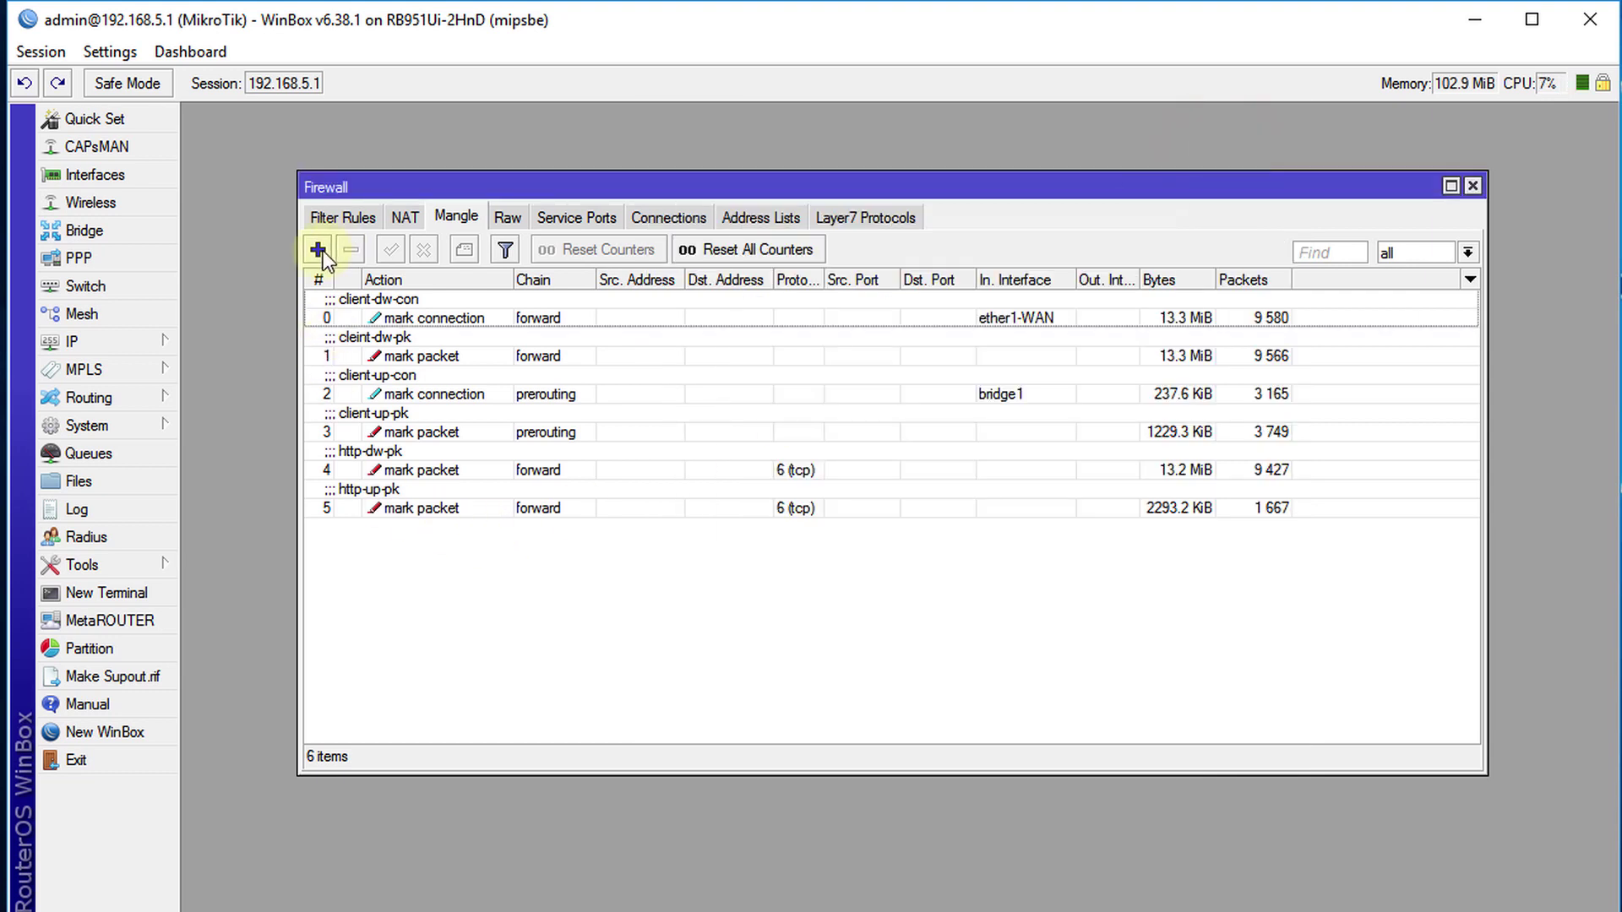
# - Create a new forward-chain rule matching all-p2p traffic with existing packet mark cleint-dw-pk
pyautogui.click(317, 250)
pyautogui.click(676, 149)
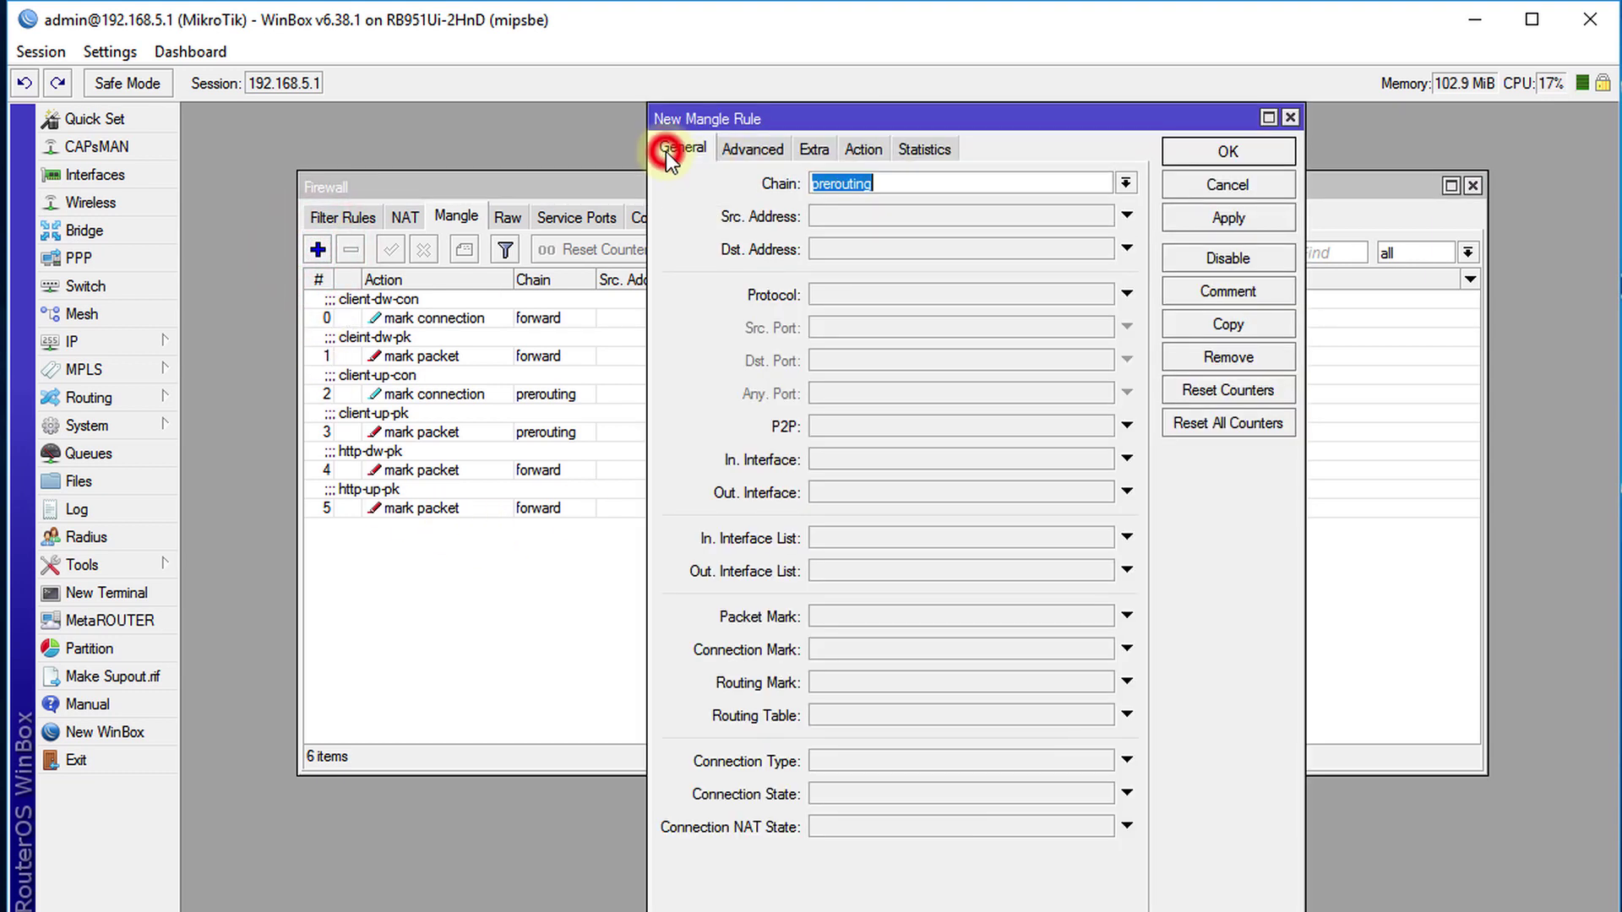
pyautogui.click(1125, 183)
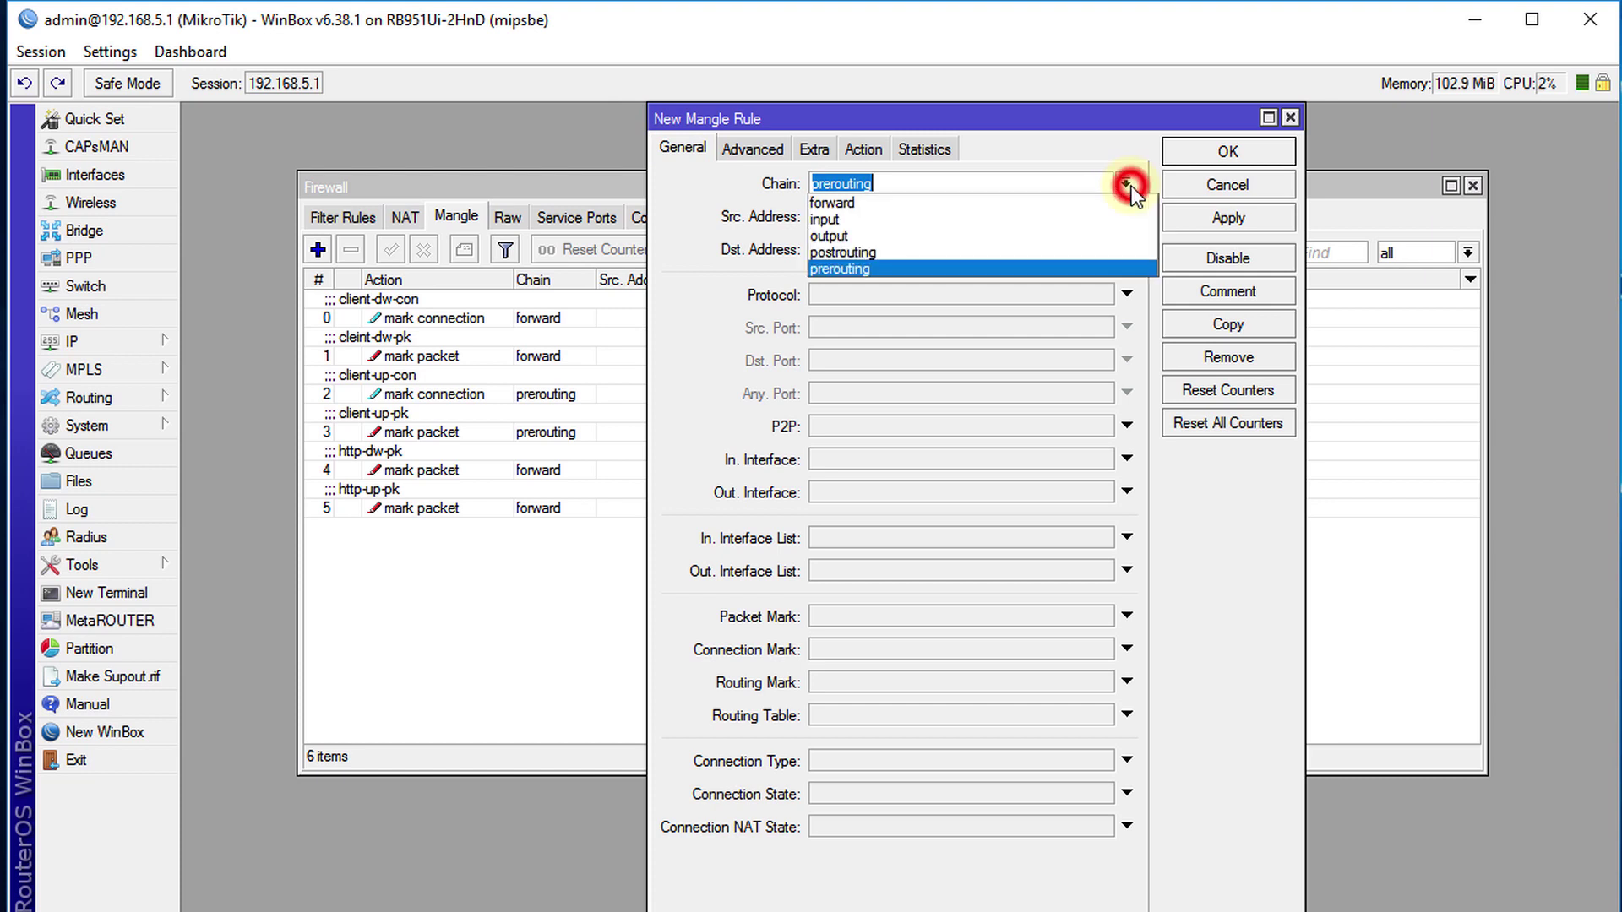
pyautogui.click(965, 206)
pyautogui.click(897, 424)
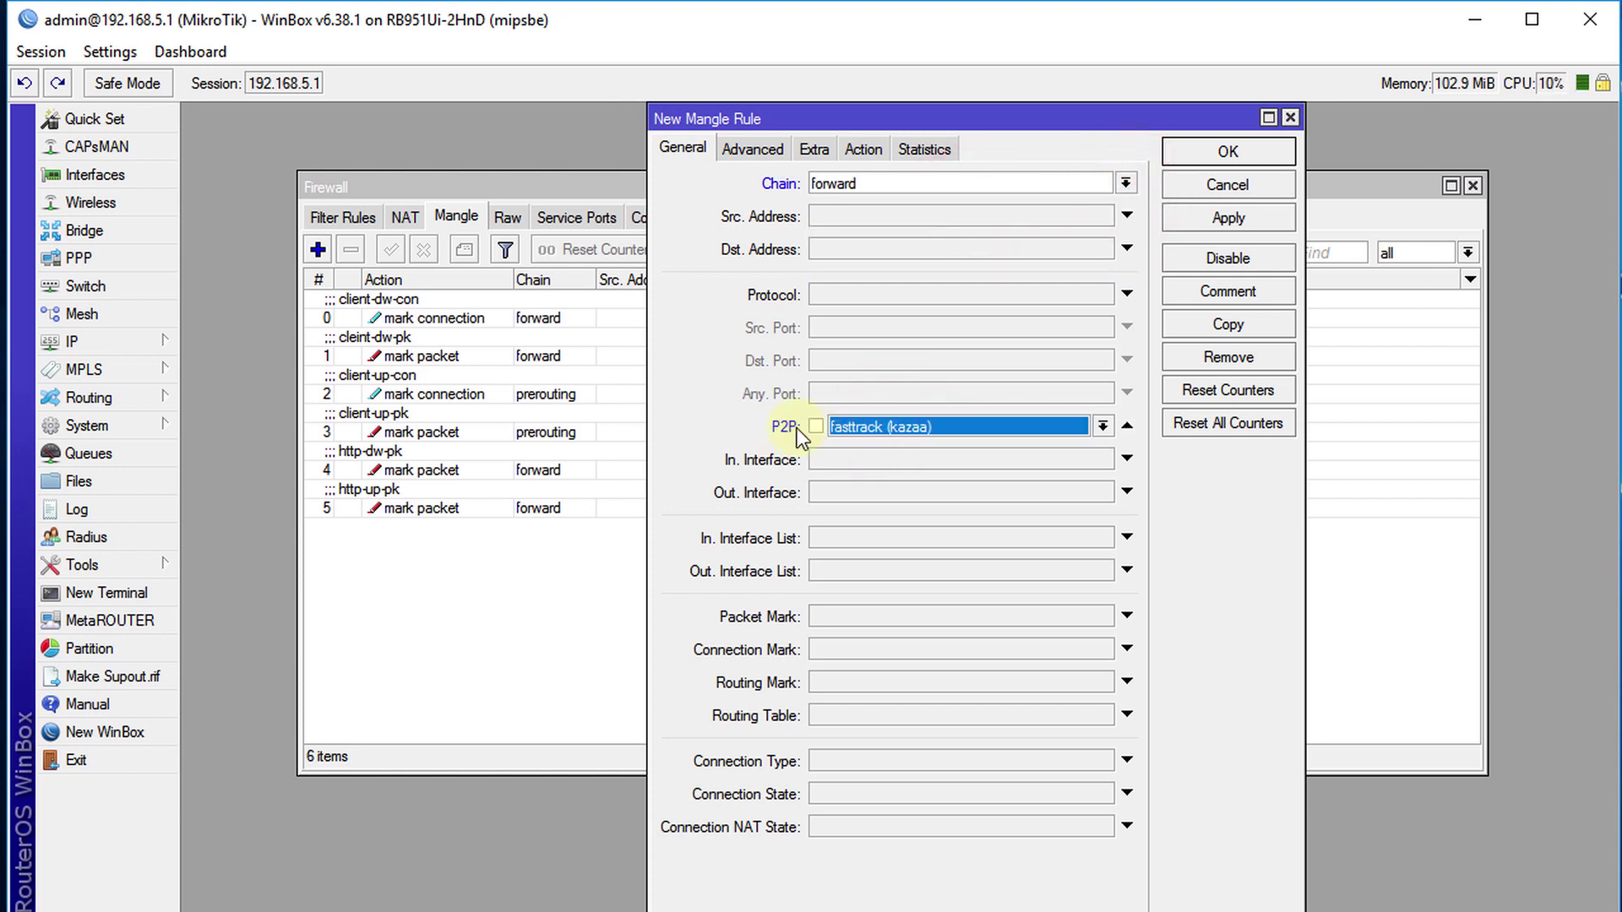
pyautogui.click(1101, 425)
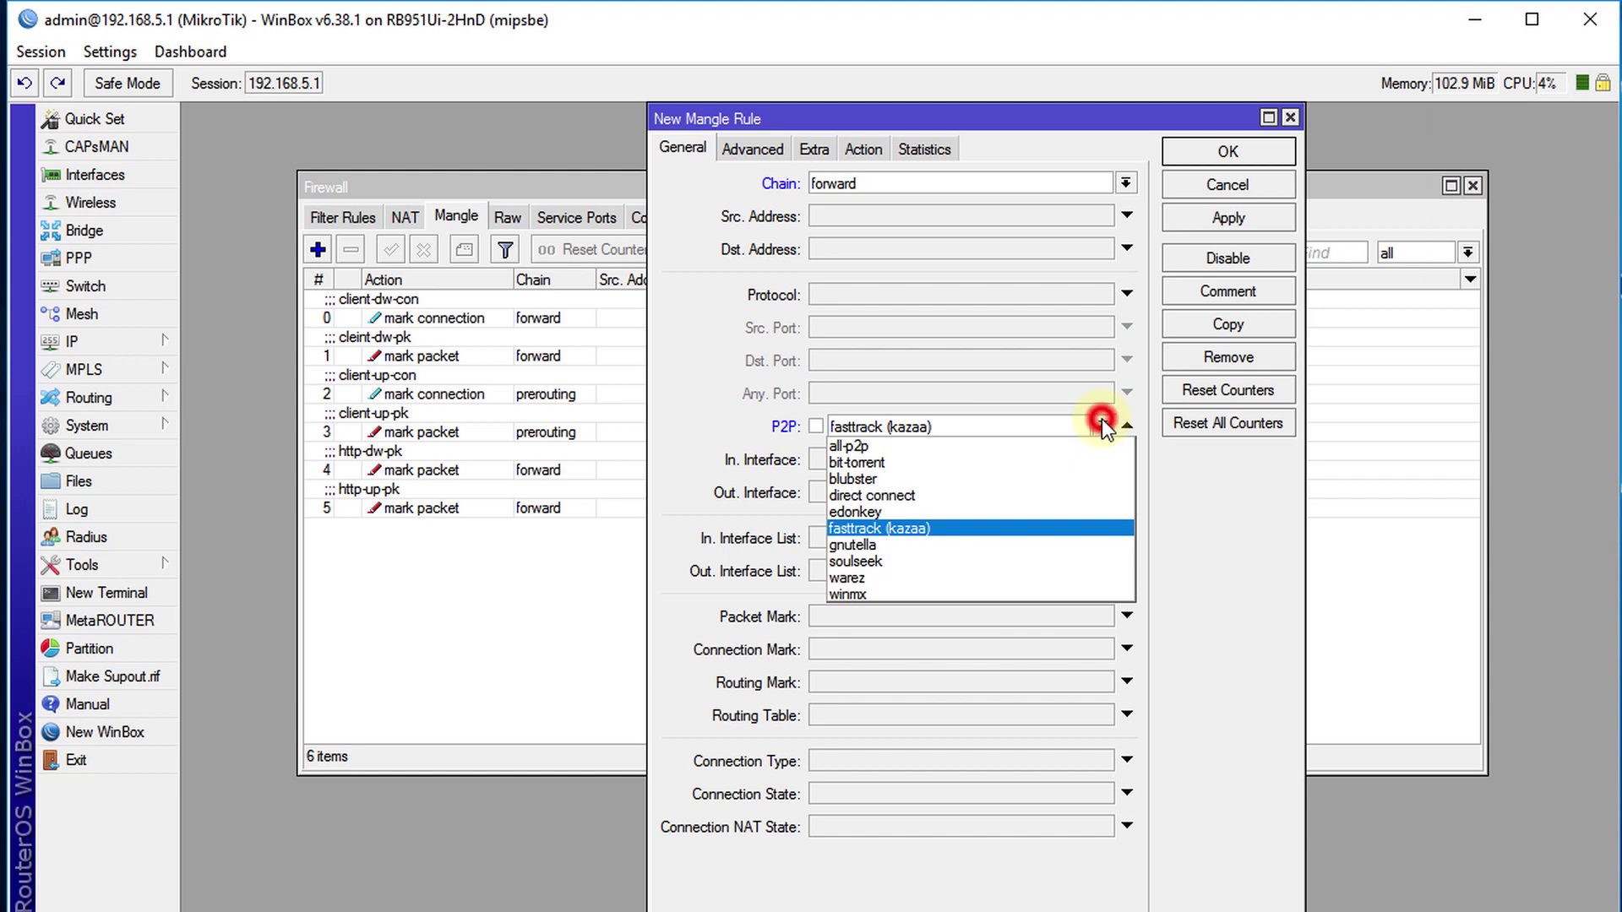
pyautogui.click(860, 446)
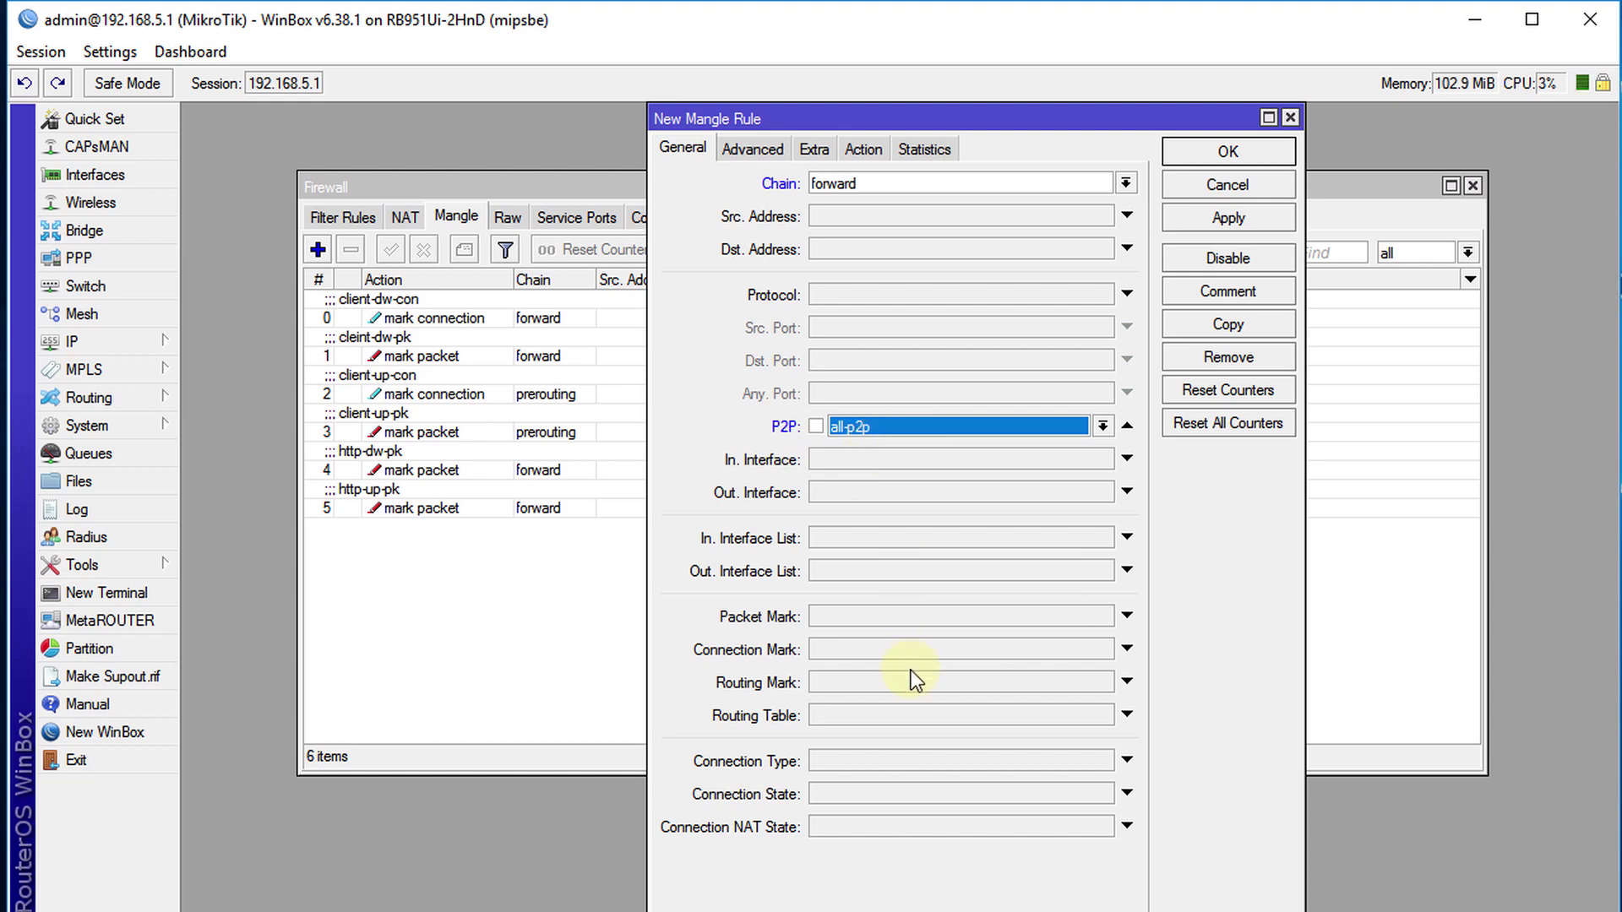
pyautogui.click(965, 622)
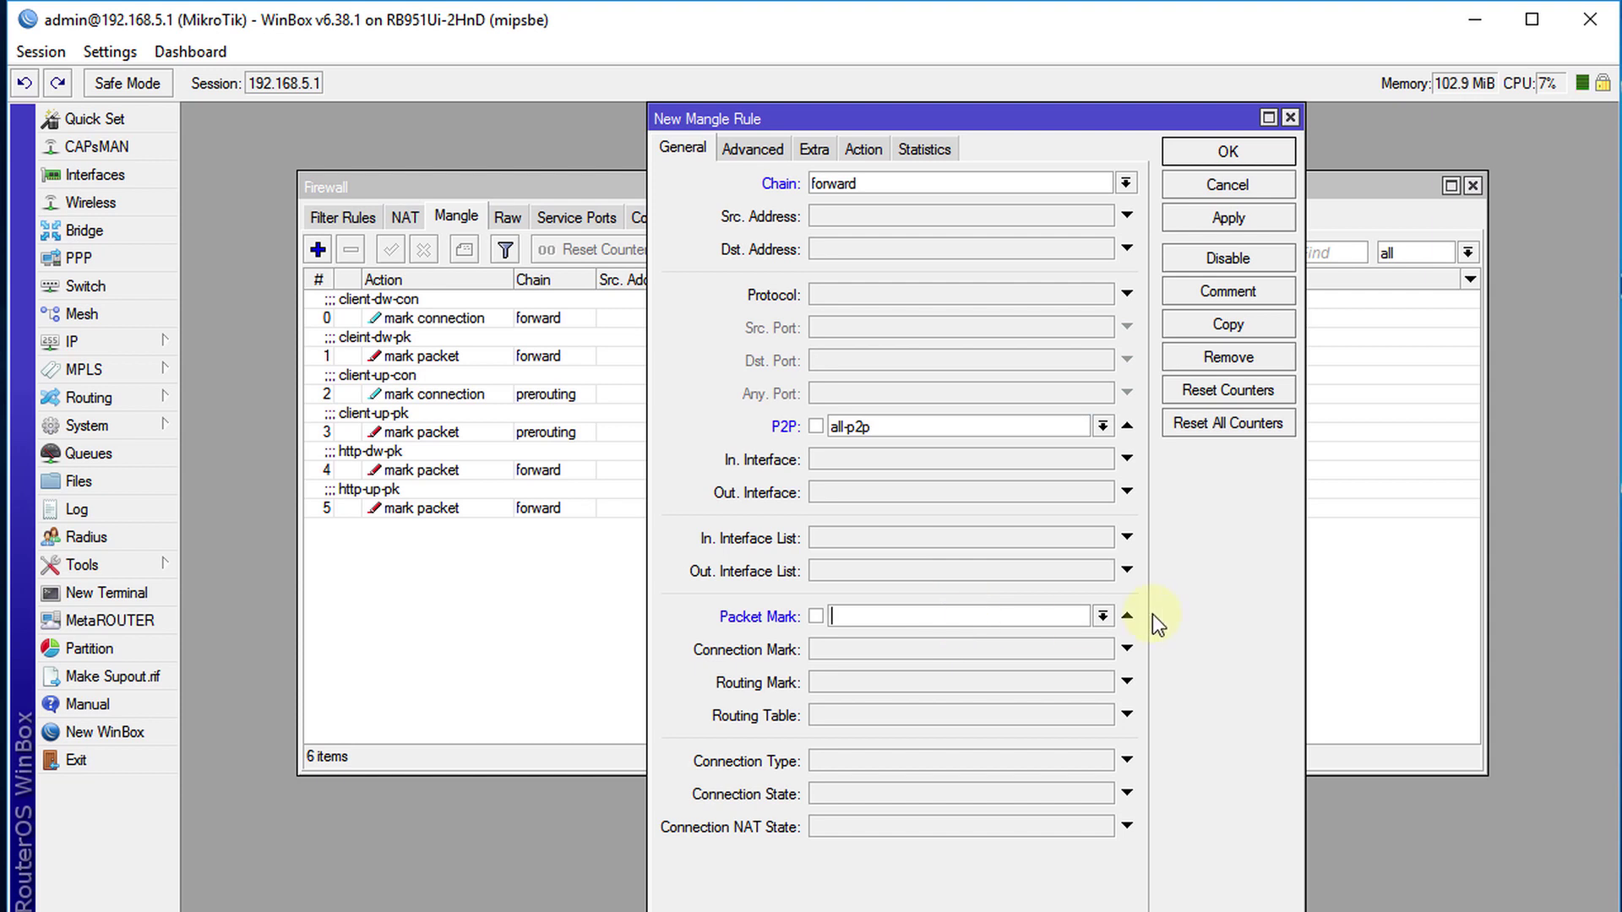
pyautogui.click(1103, 615)
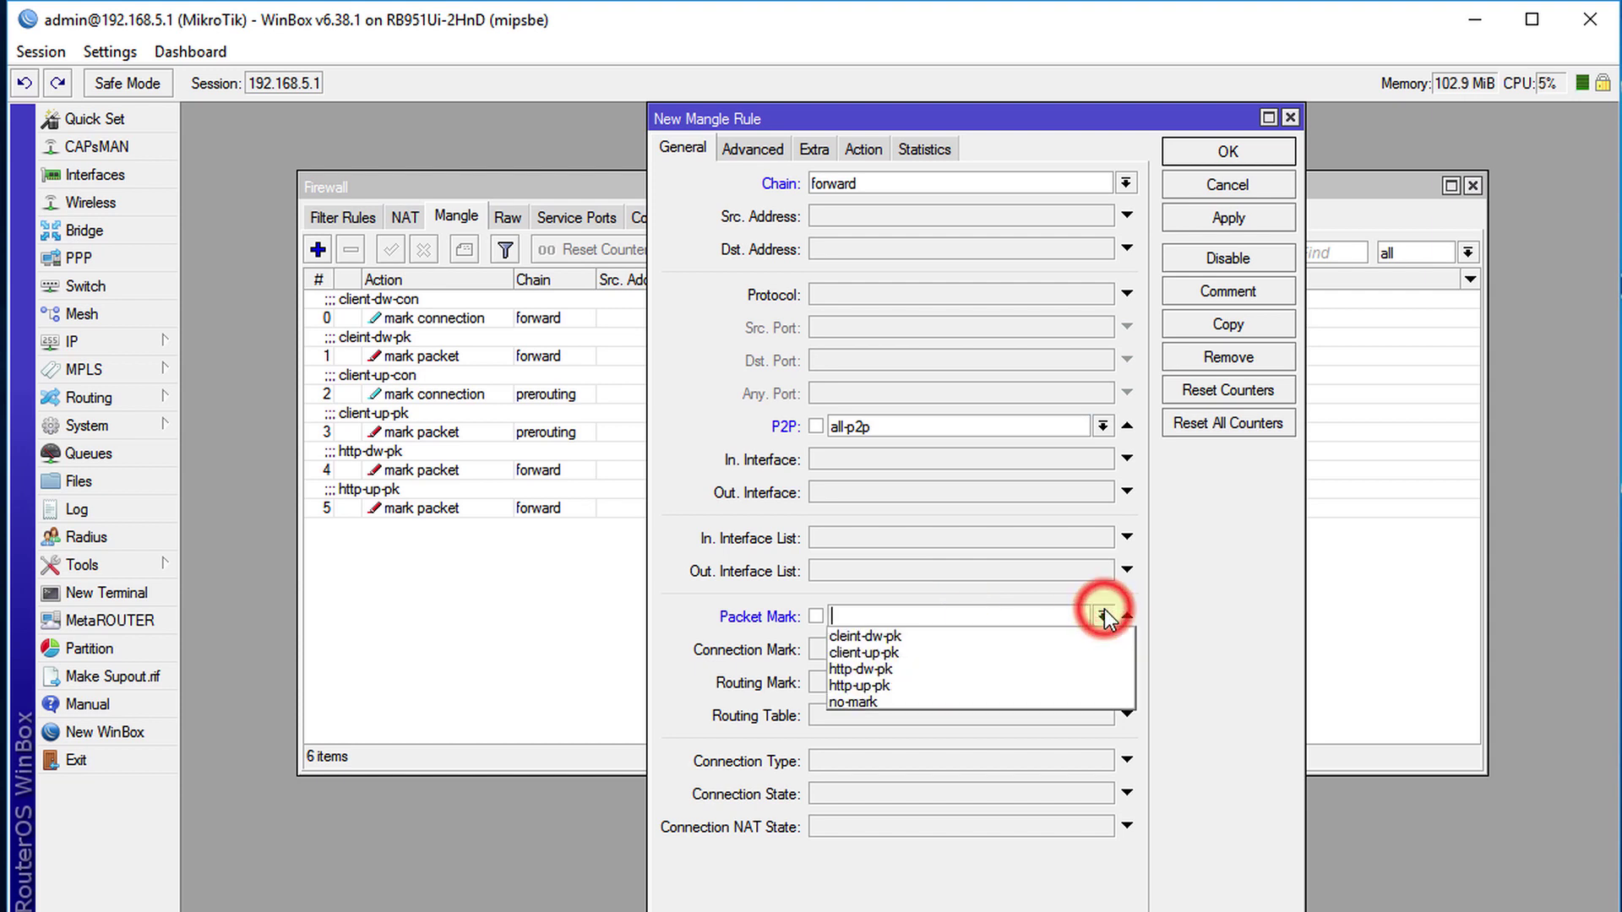
pyautogui.click(931, 637)
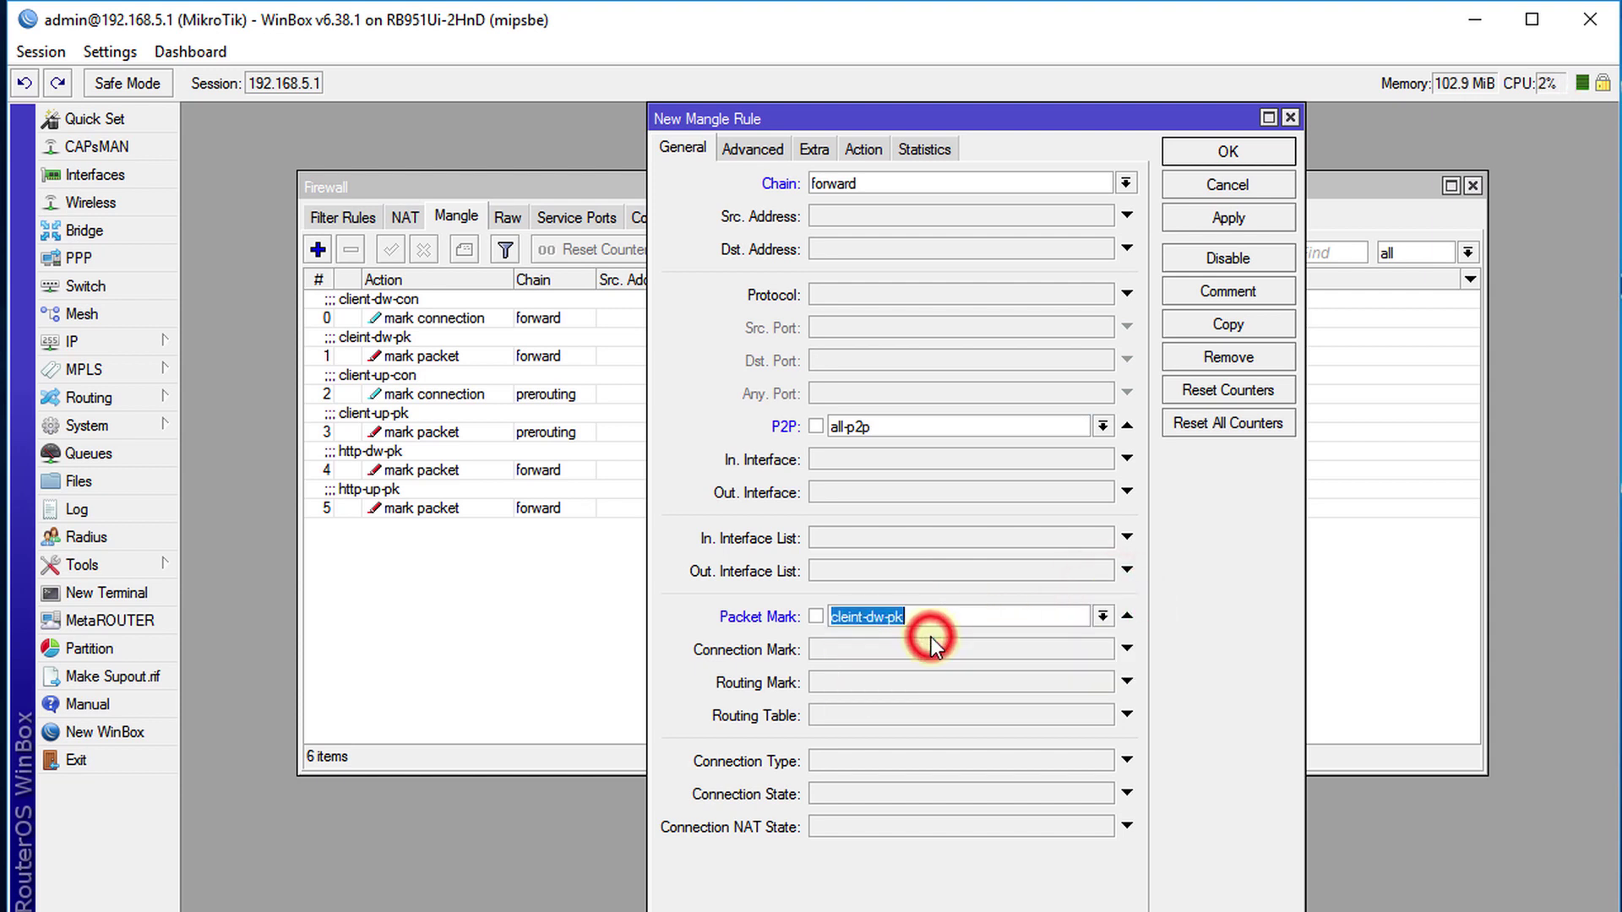
# - Set the action to mark packet p2p-dw-pk without passthrough, comment it p2p-dw-pk, and save
pyautogui.click(864, 151)
pyautogui.click(904, 189)
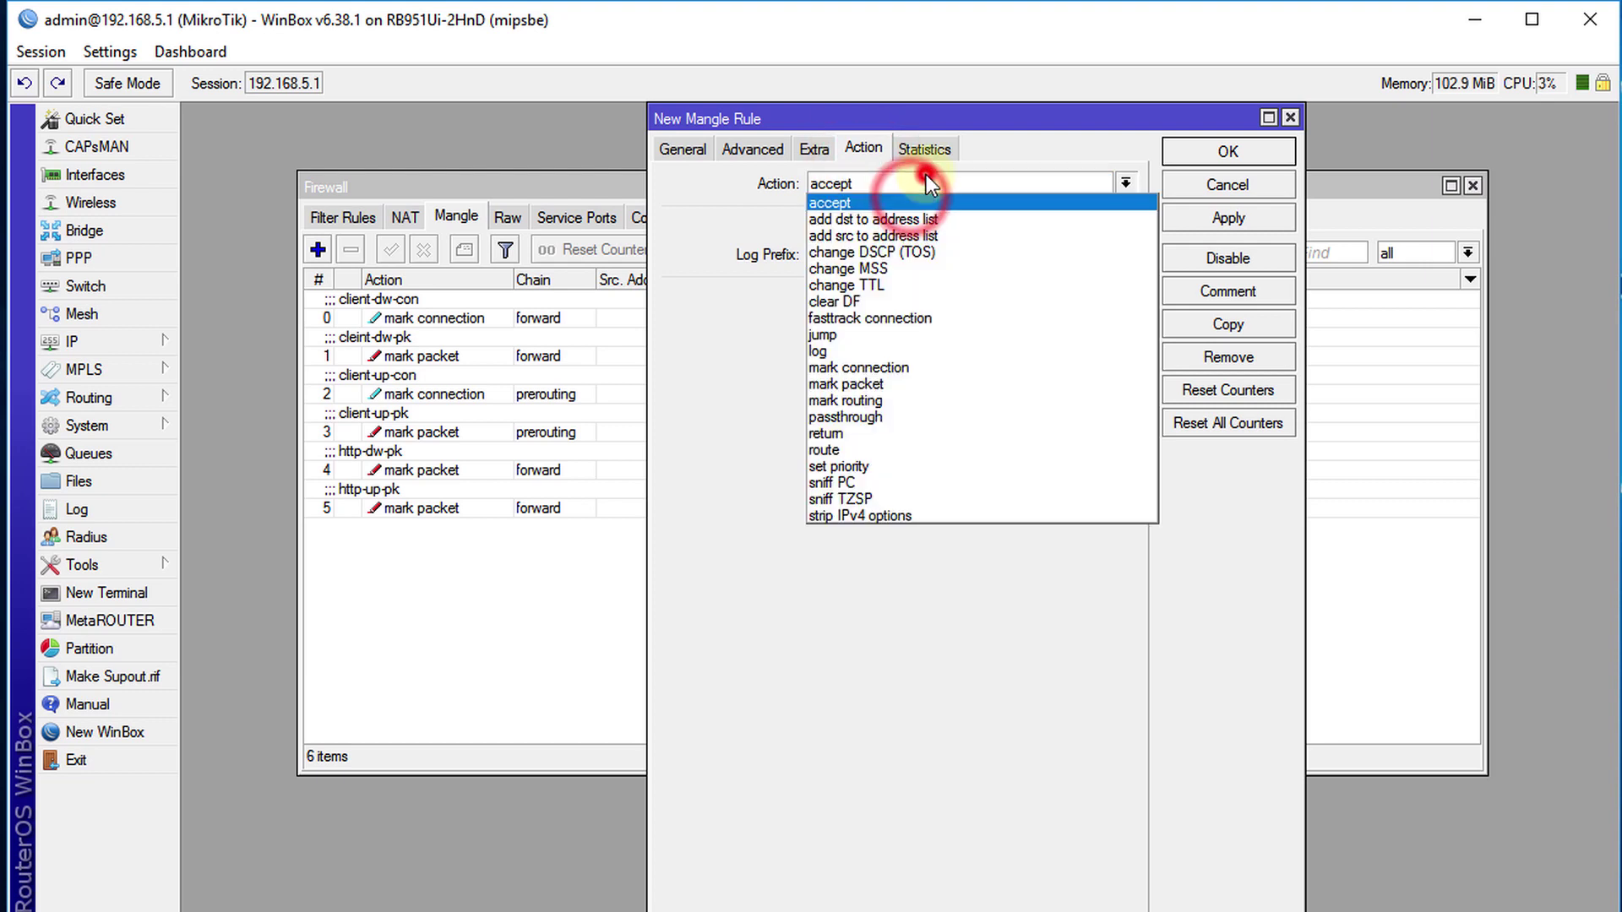
pyautogui.click(919, 384)
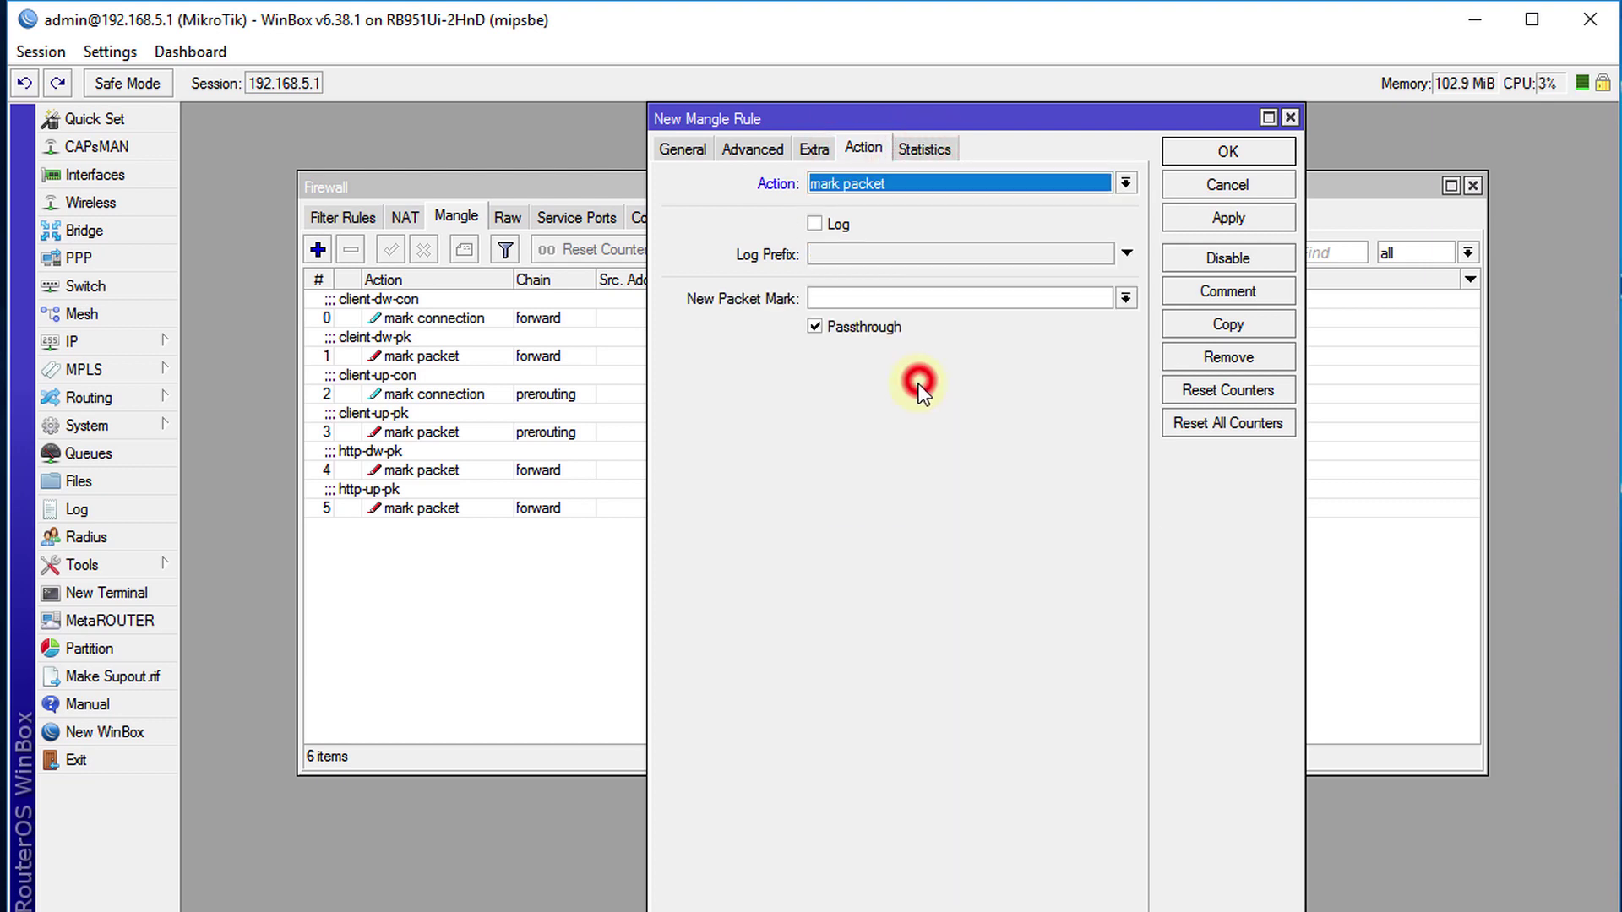
pyautogui.click(865, 297)
pyautogui.write('p')
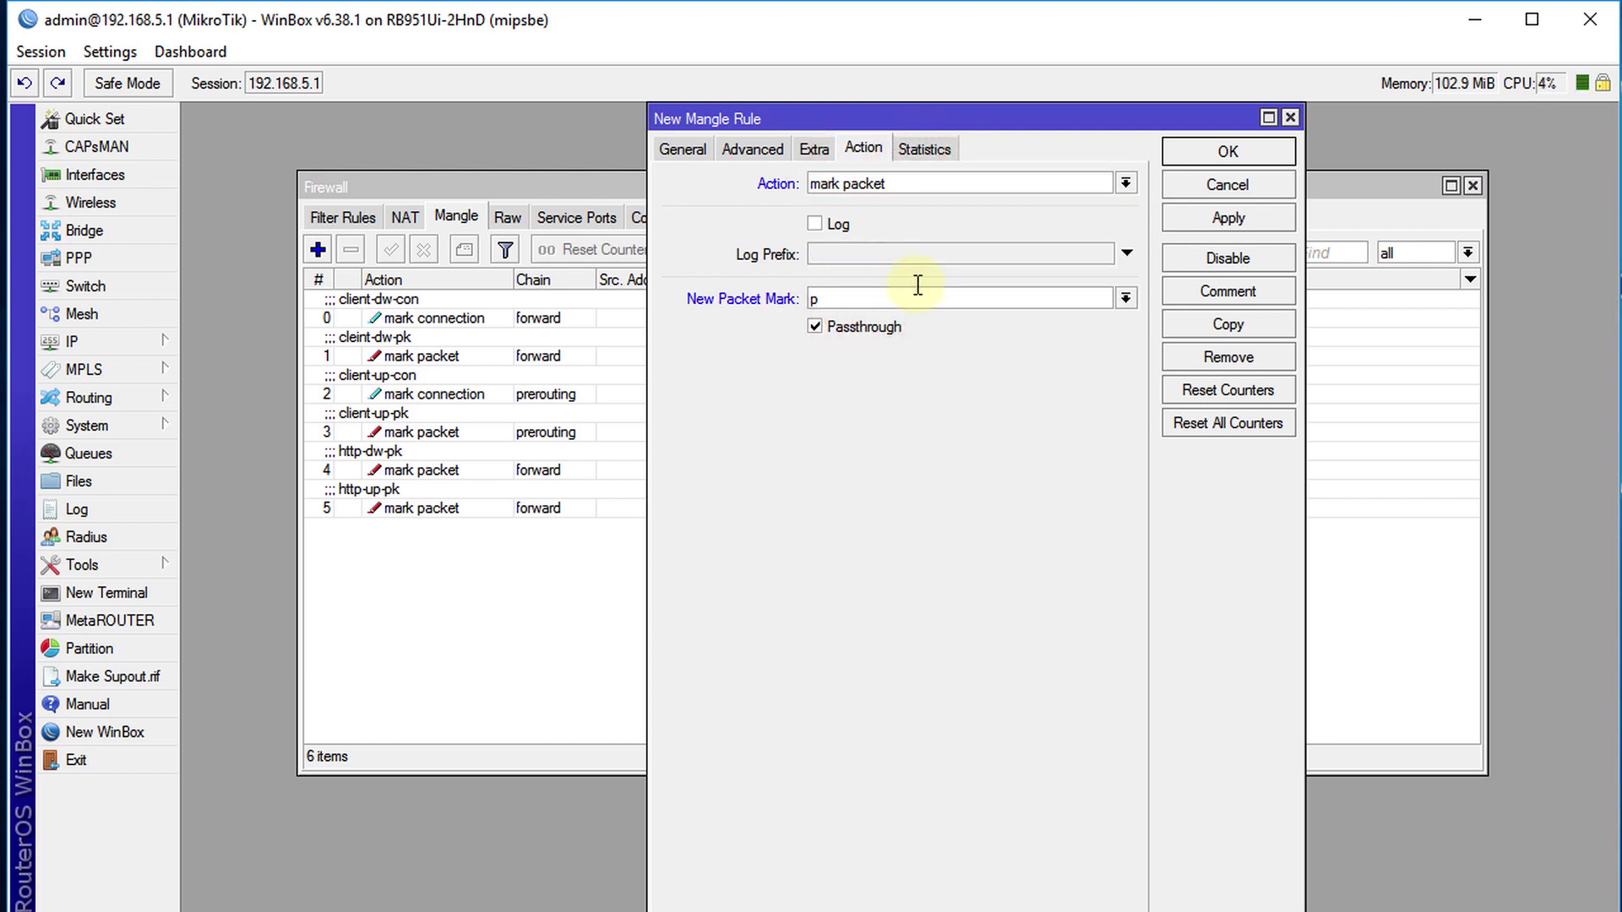
pyautogui.write('2p-dw-pk')
pyautogui.hotkey('ctrl', 'a')
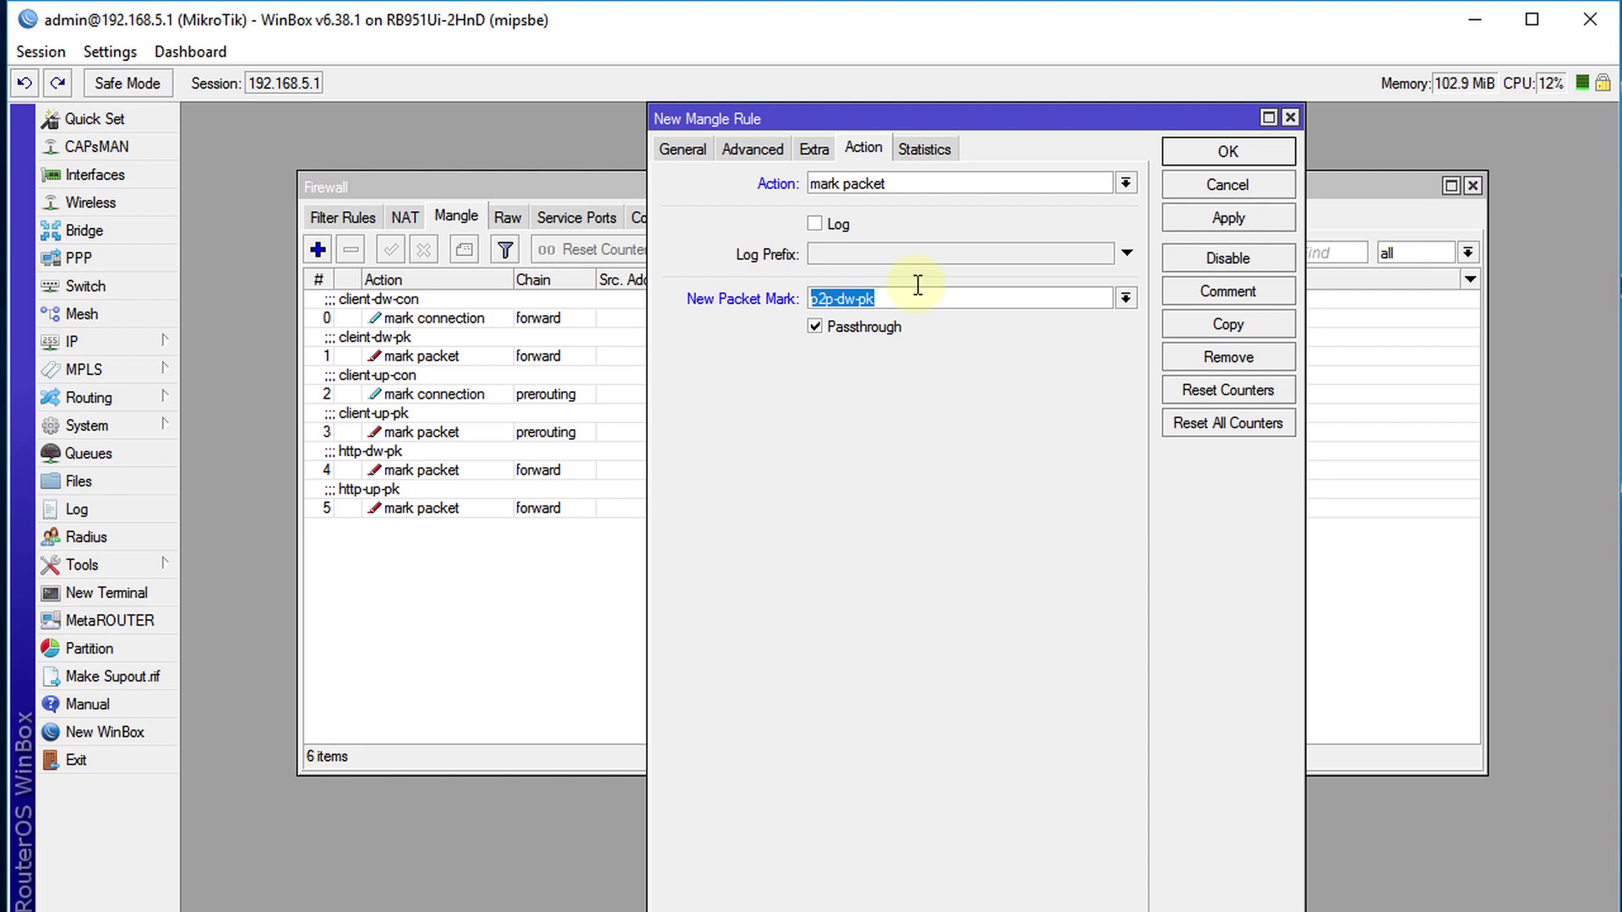
pyautogui.click(815, 327)
pyautogui.click(1228, 291)
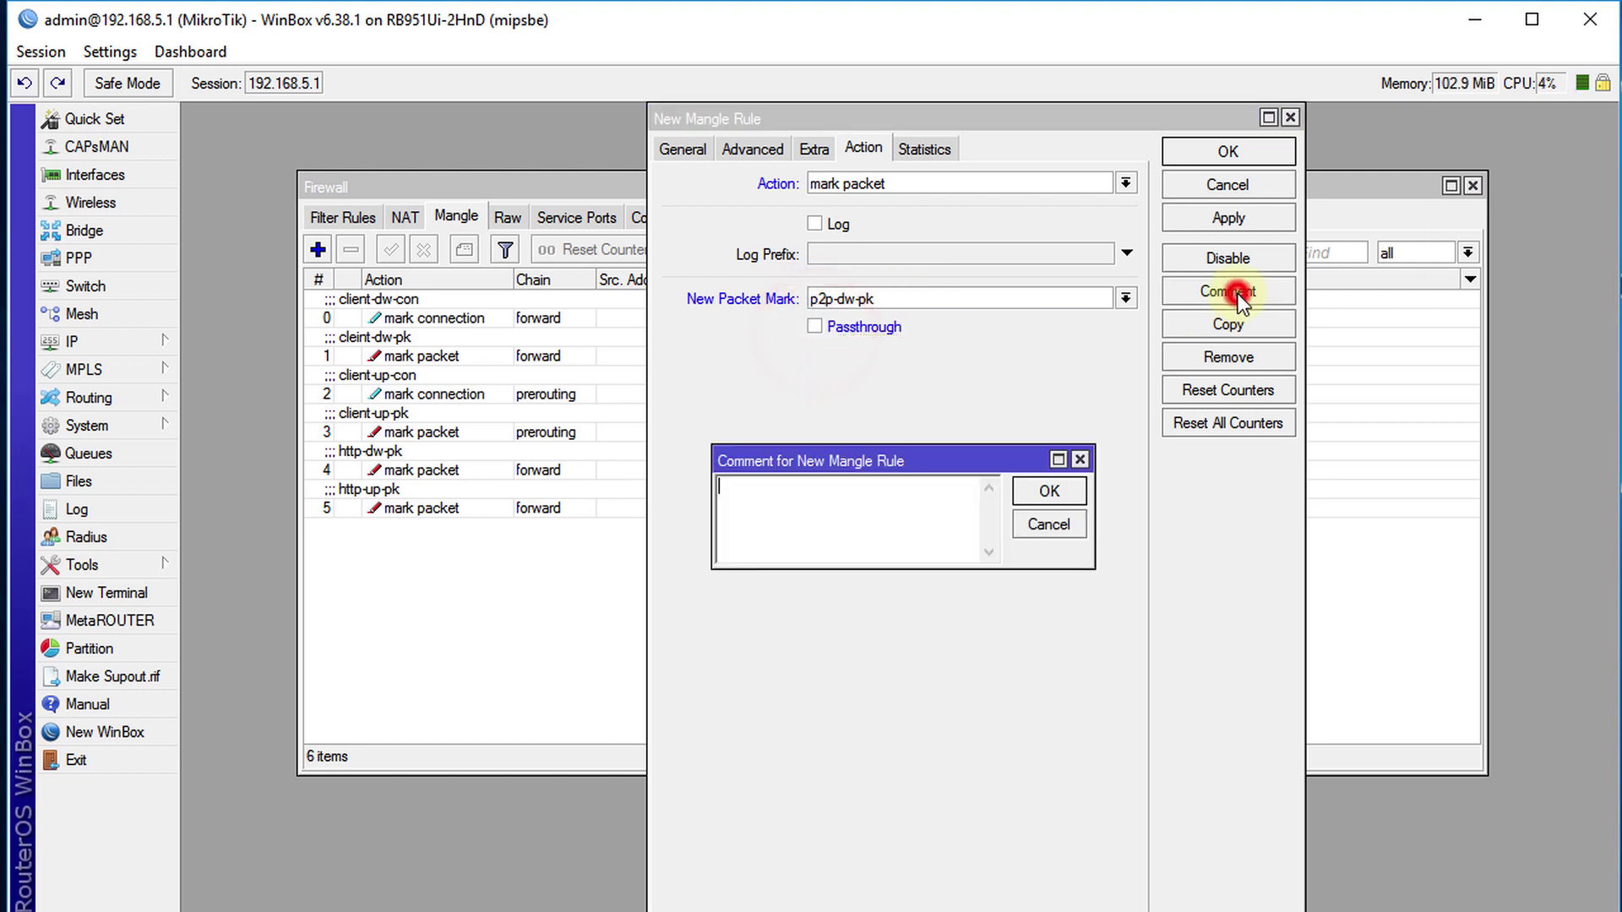
pyautogui.hotkey('ctrl', 'v')
pyautogui.click(1049, 491)
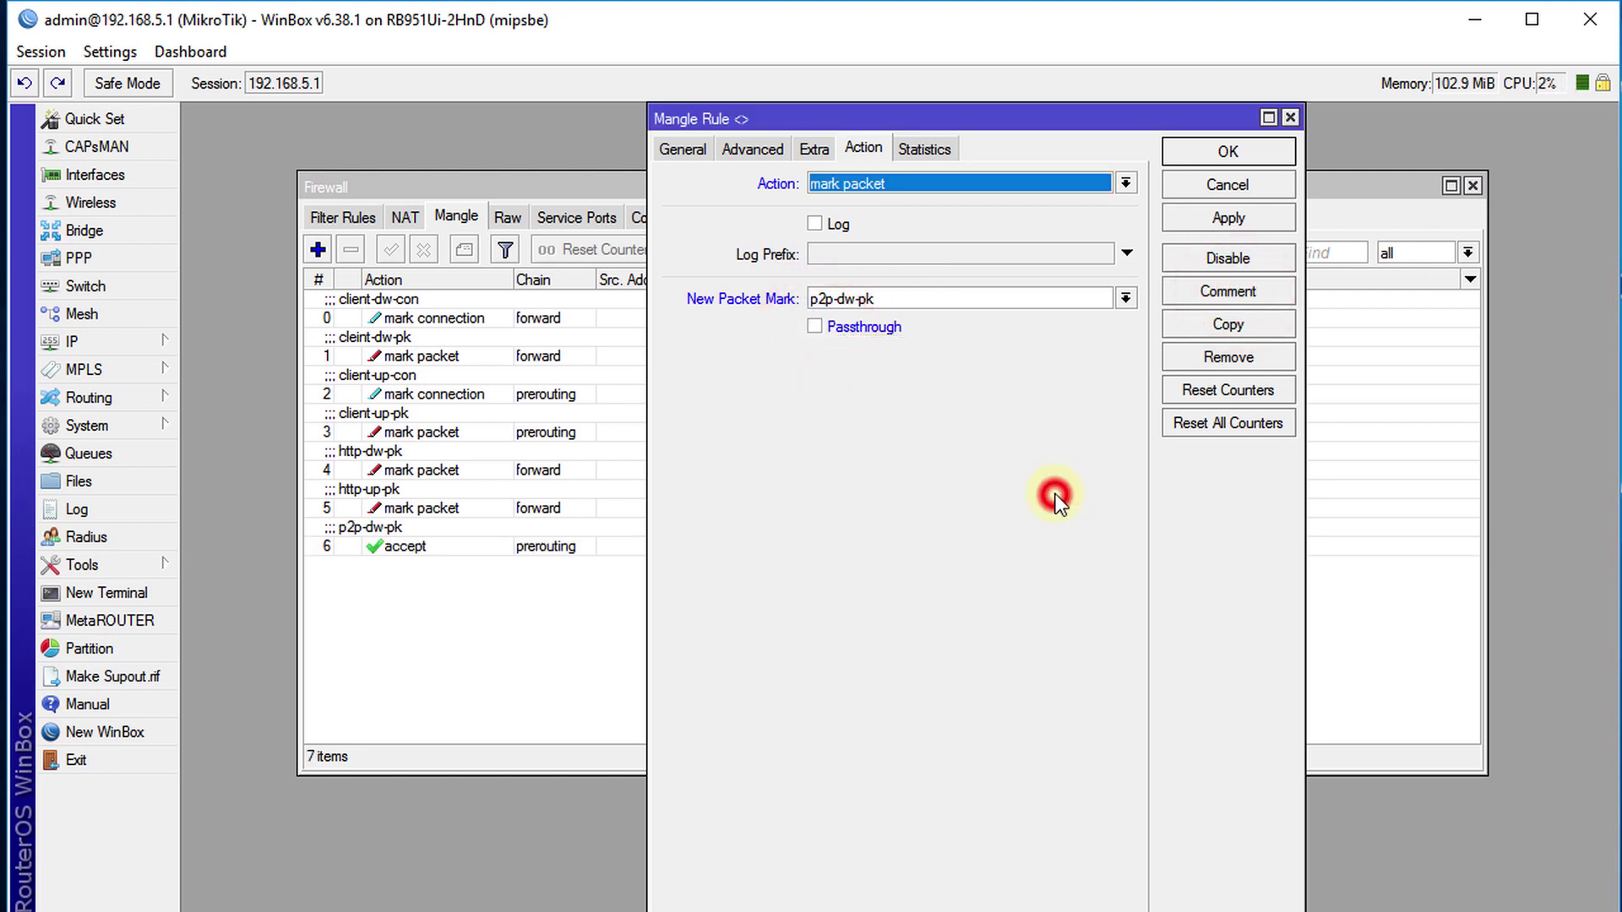
pyautogui.click(1209, 151)
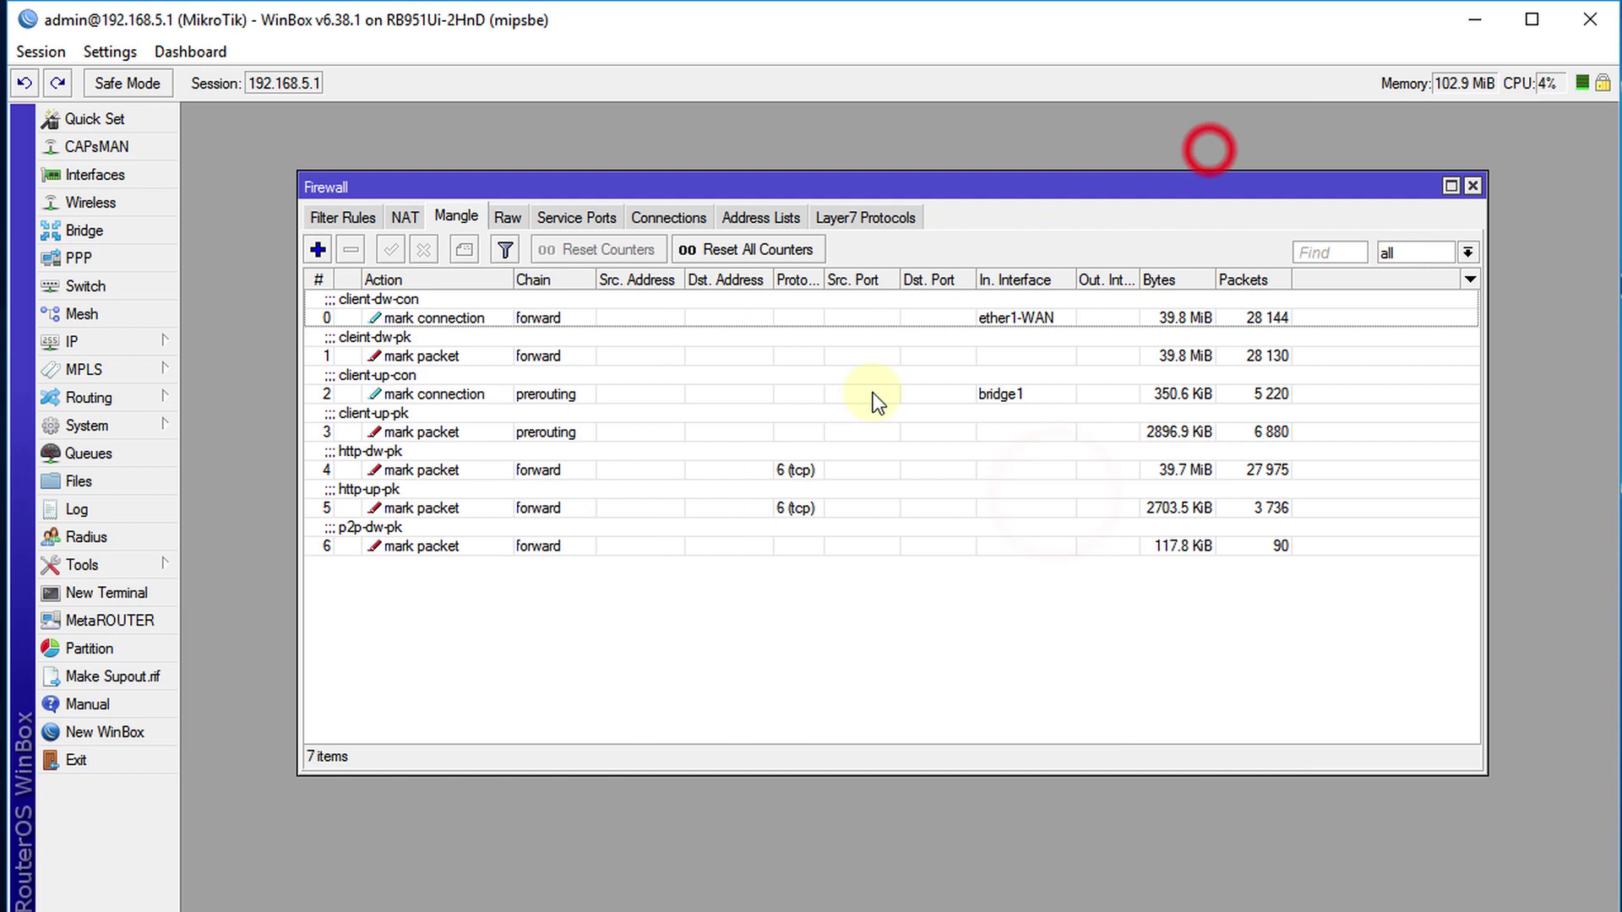
# - Create a new forward-chain rule matching all-p2p traffic with existing packet mark client-up-pk
pyautogui.click(318, 249)
pyautogui.click(684, 147)
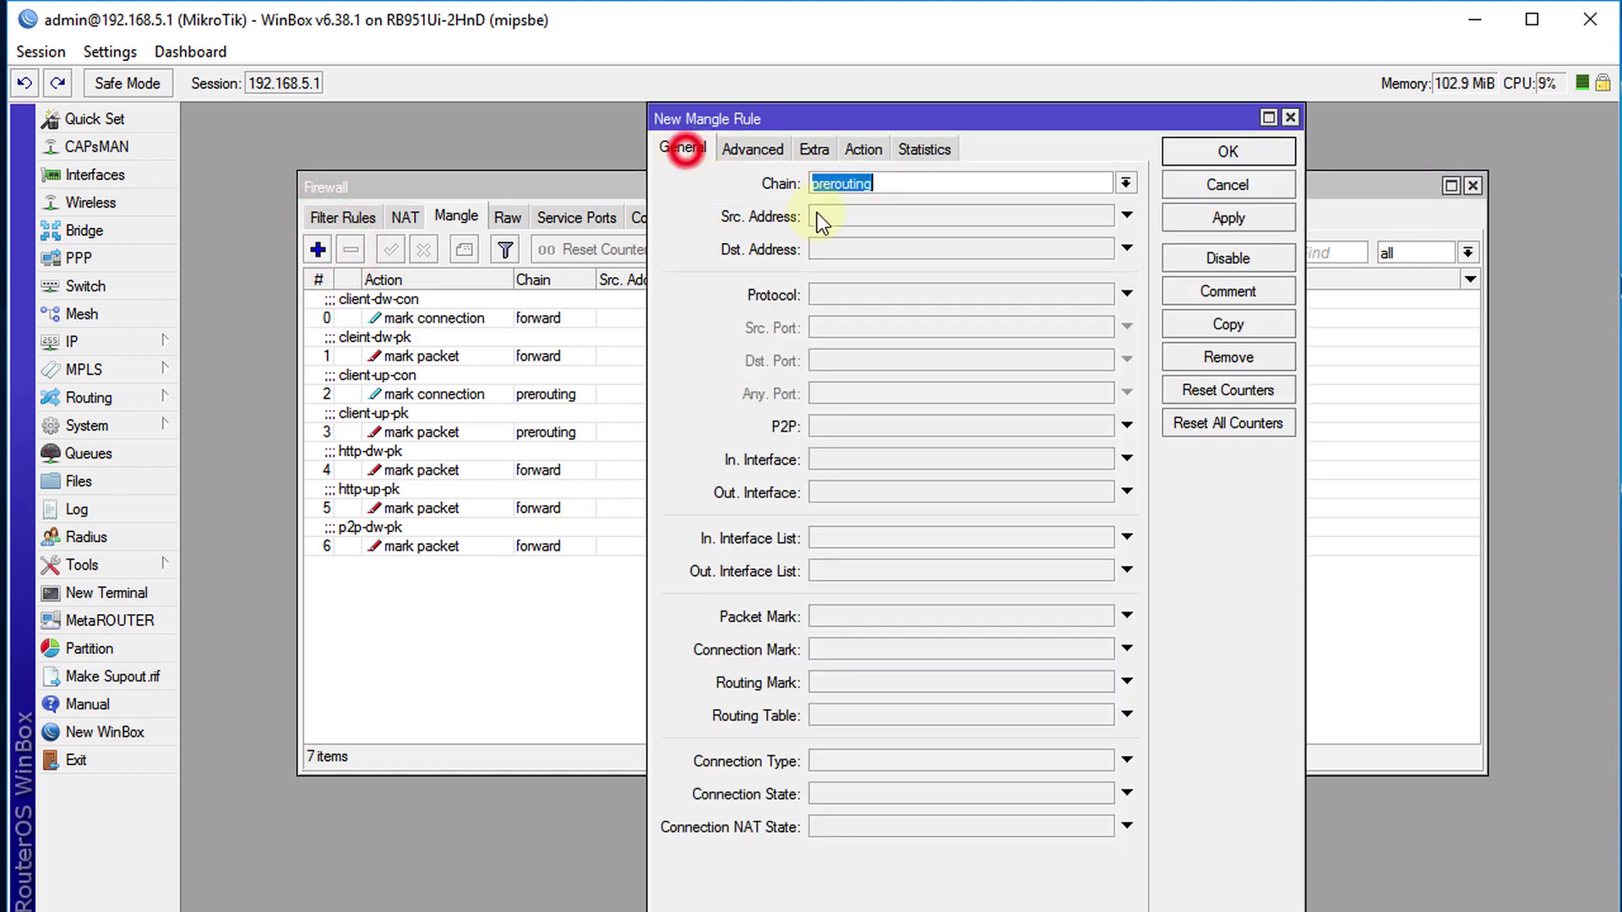
pyautogui.click(1125, 184)
pyautogui.click(921, 206)
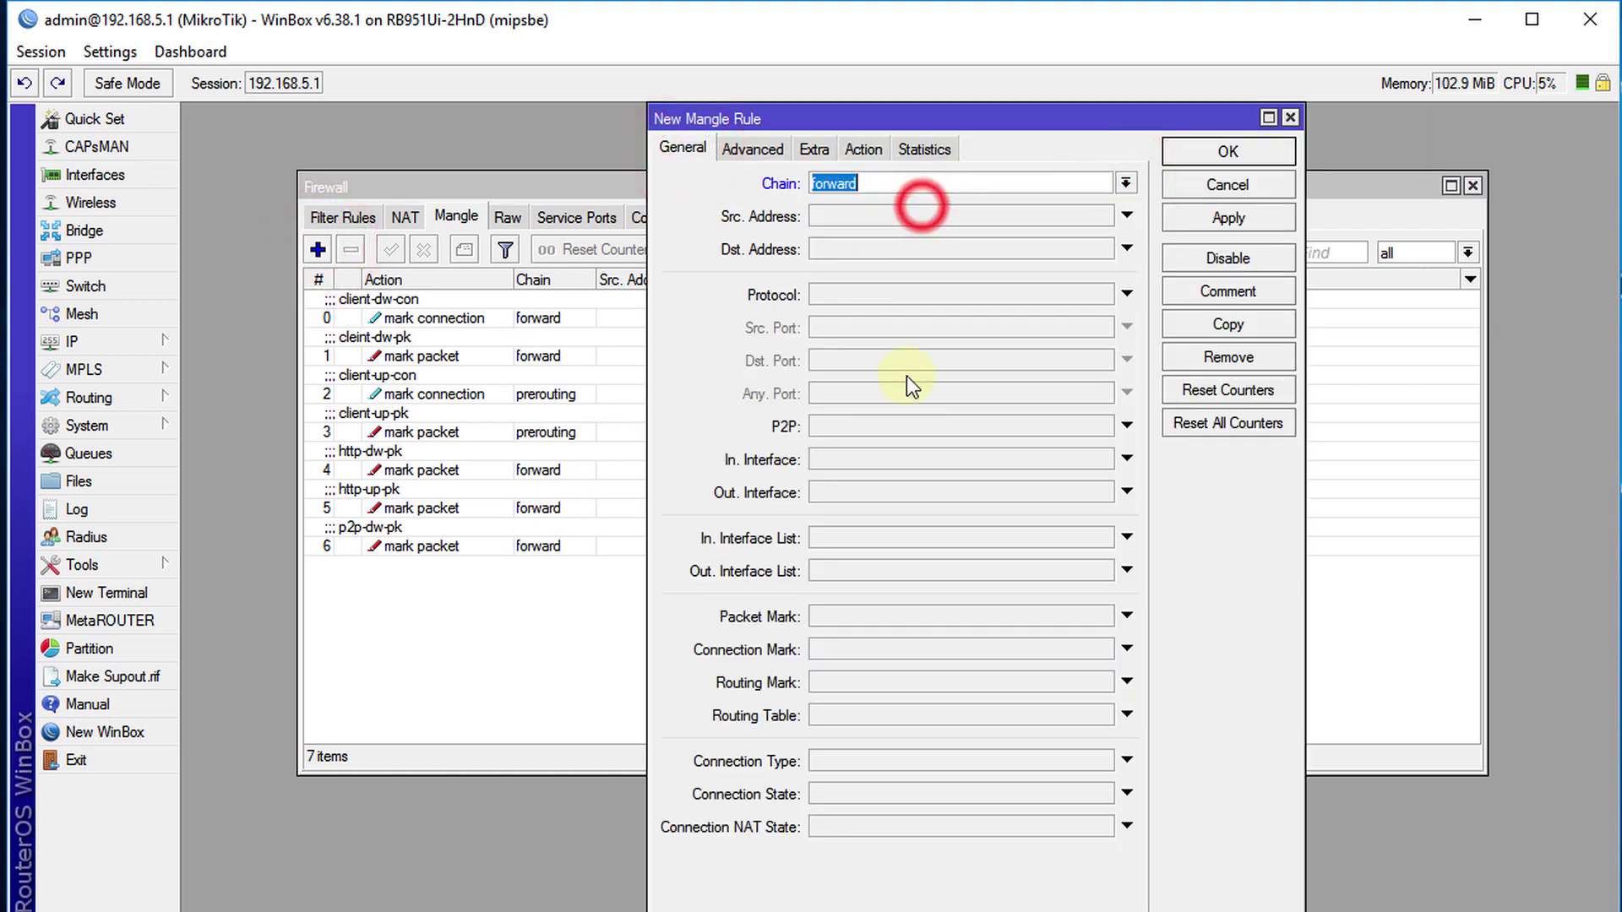
pyautogui.click(880, 424)
pyautogui.click(976, 433)
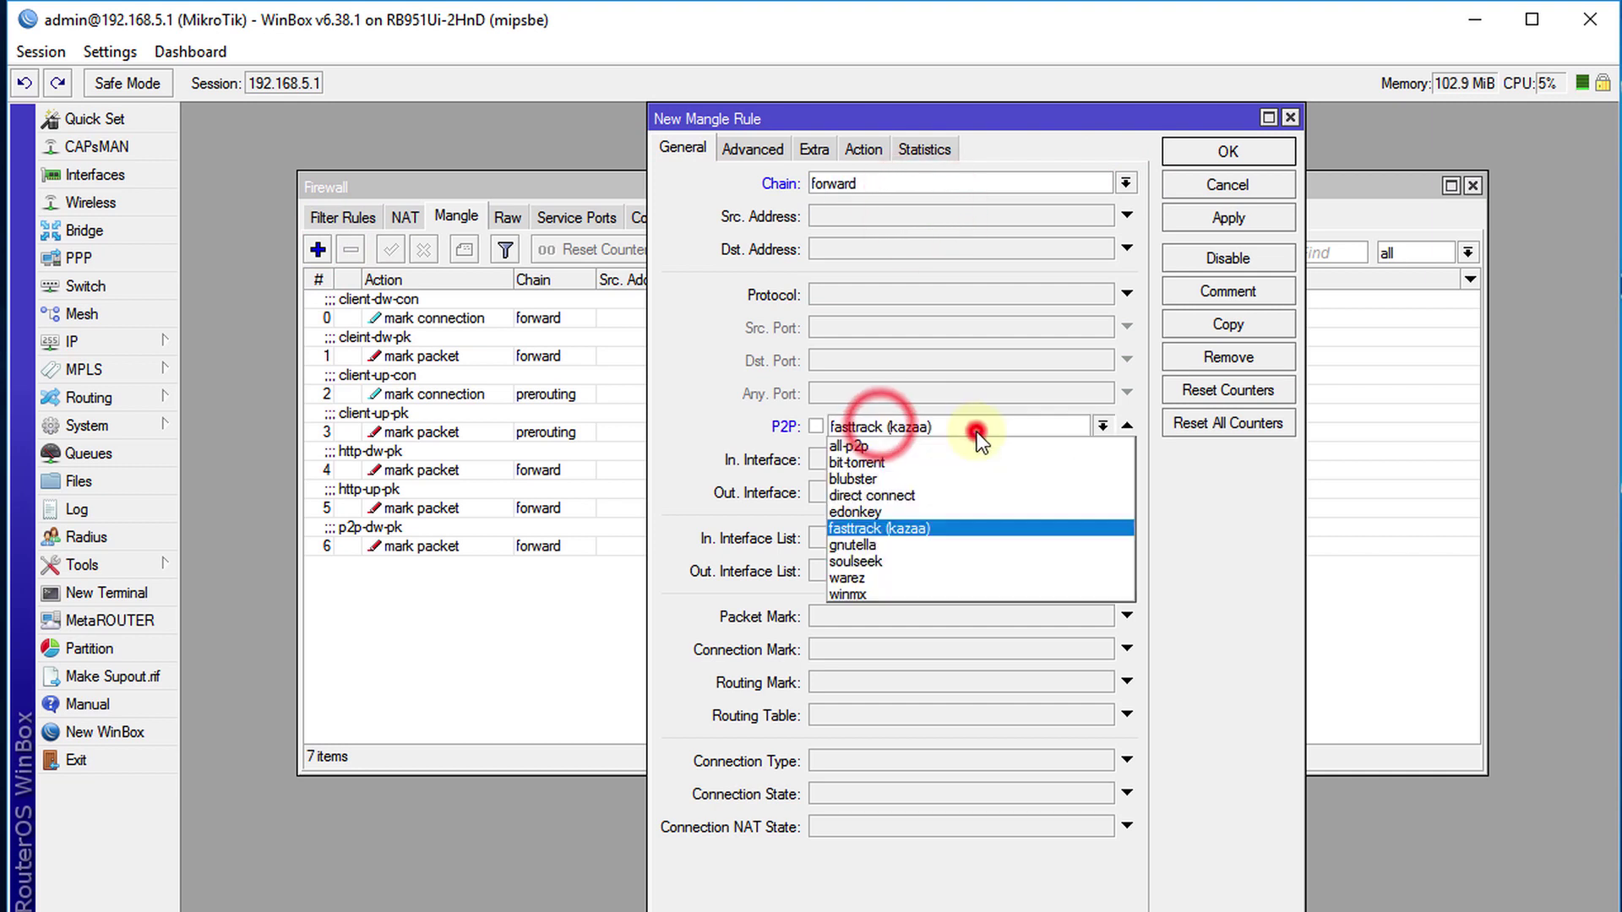
pyautogui.click(886, 445)
pyautogui.click(905, 615)
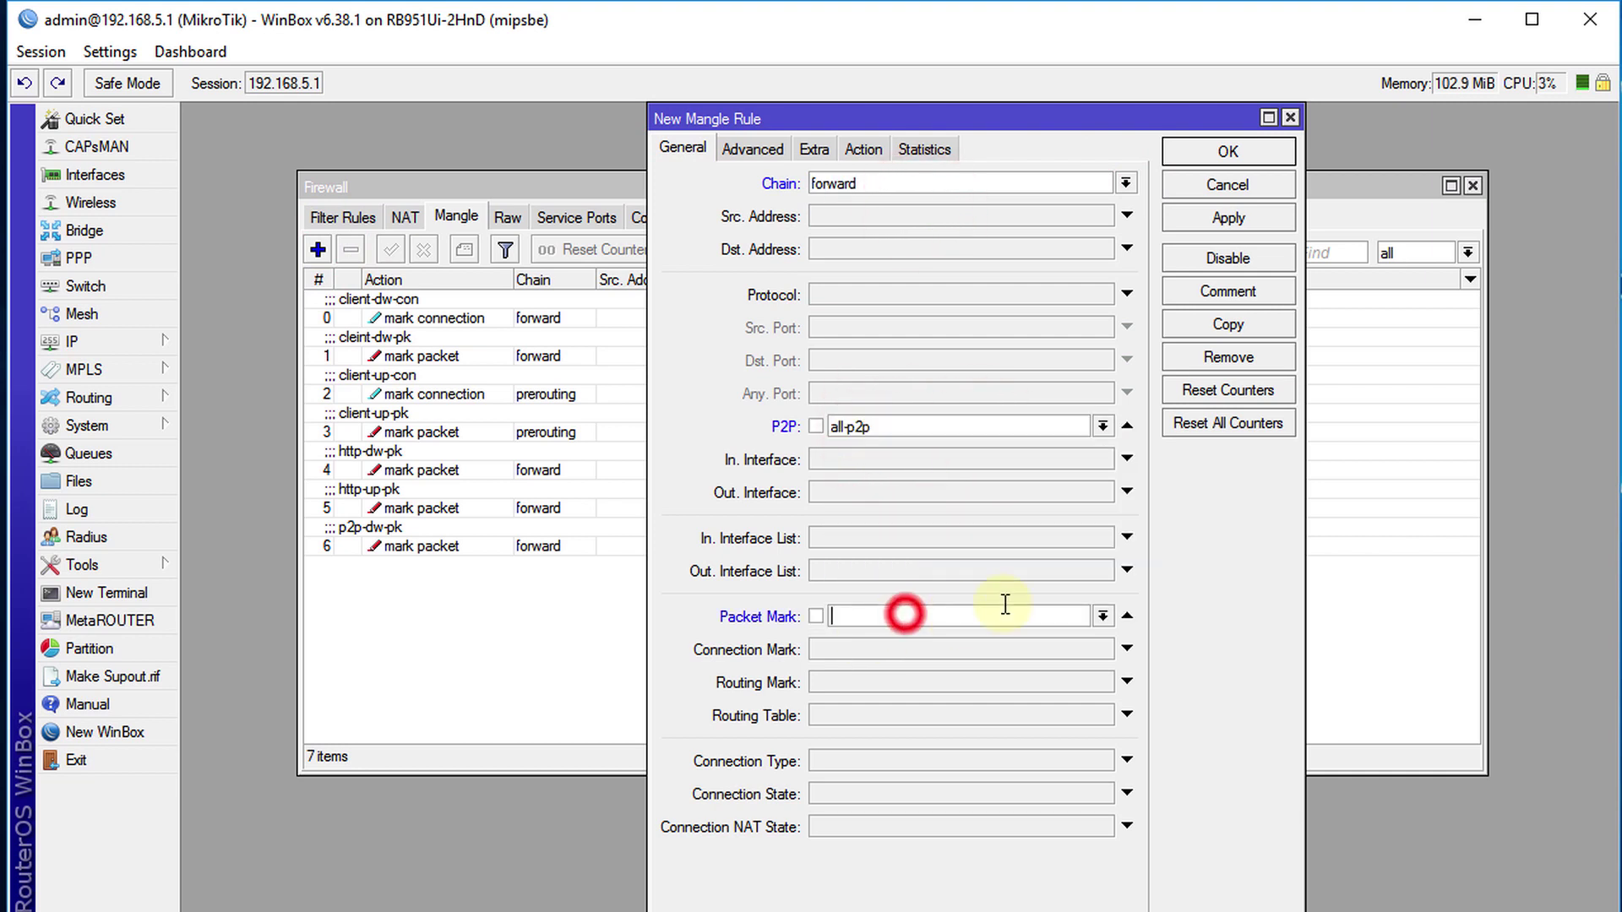
pyautogui.click(1098, 617)
pyautogui.click(1017, 650)
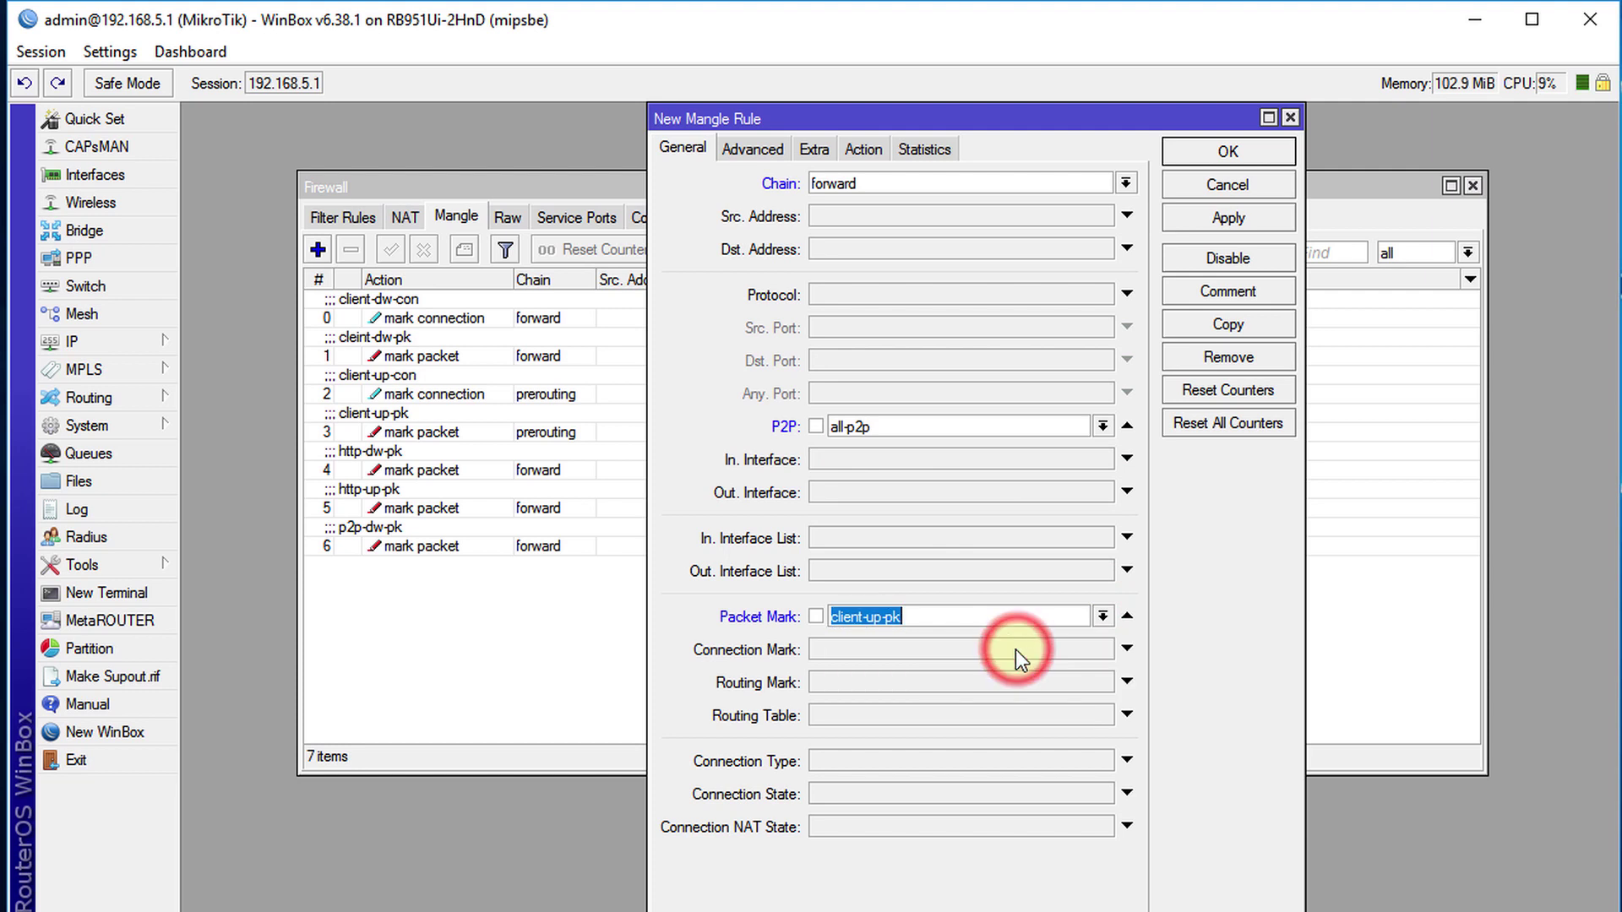
# - Set the action to mark packet p2p-up-pk without passthrough, comment it p2p-up-pk, and save
pyautogui.click(863, 149)
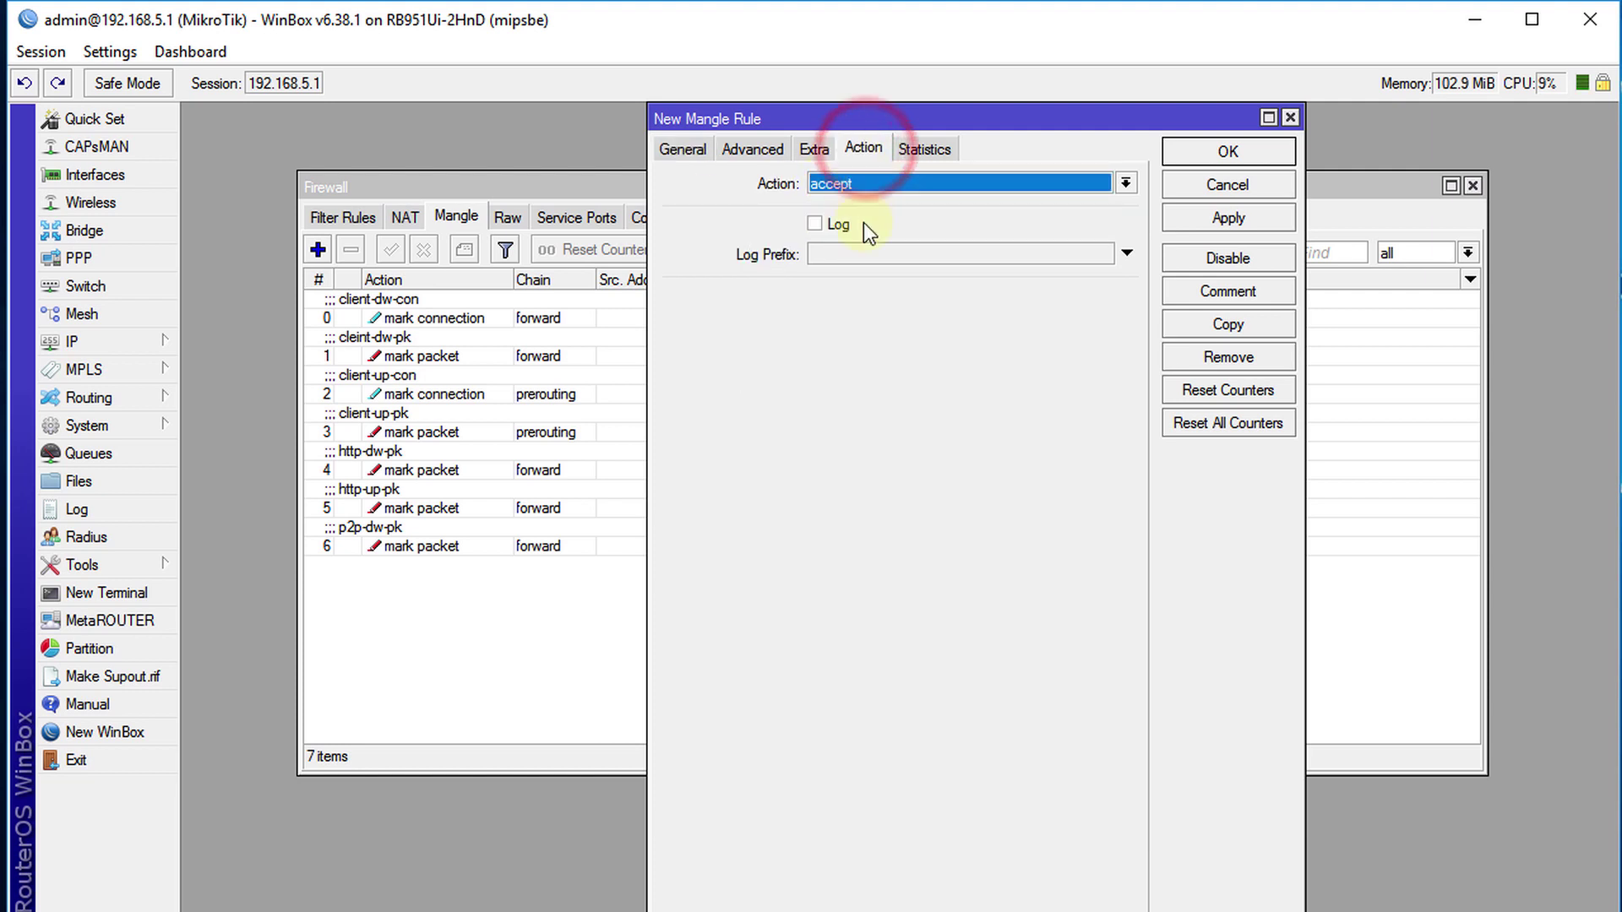
pyautogui.click(941, 184)
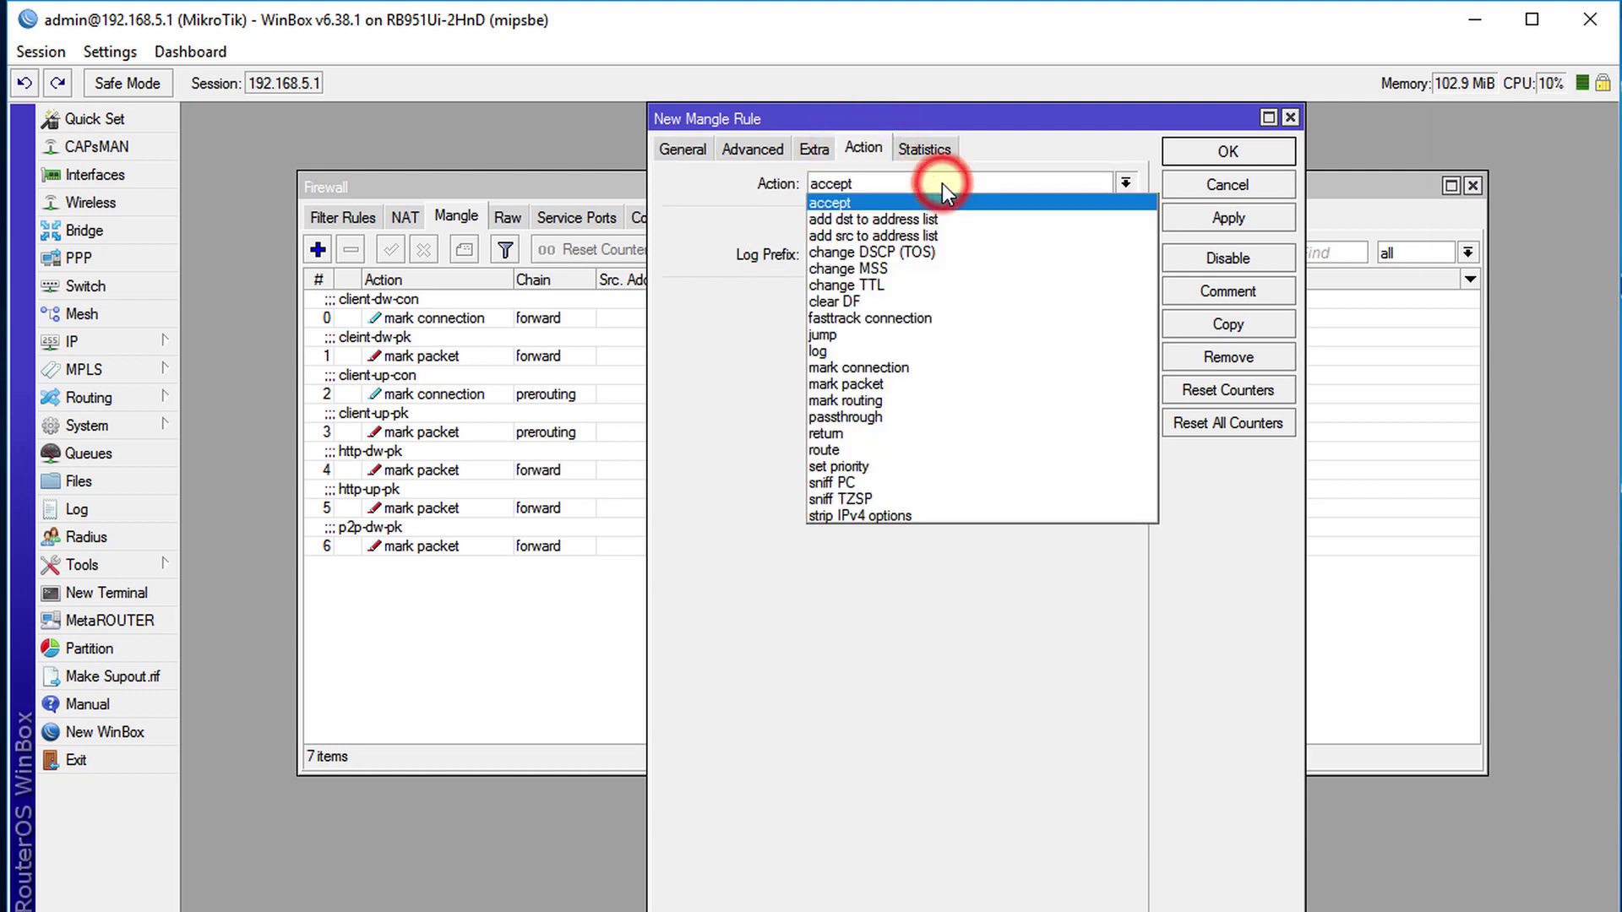
pyautogui.click(893, 386)
pyautogui.click(872, 294)
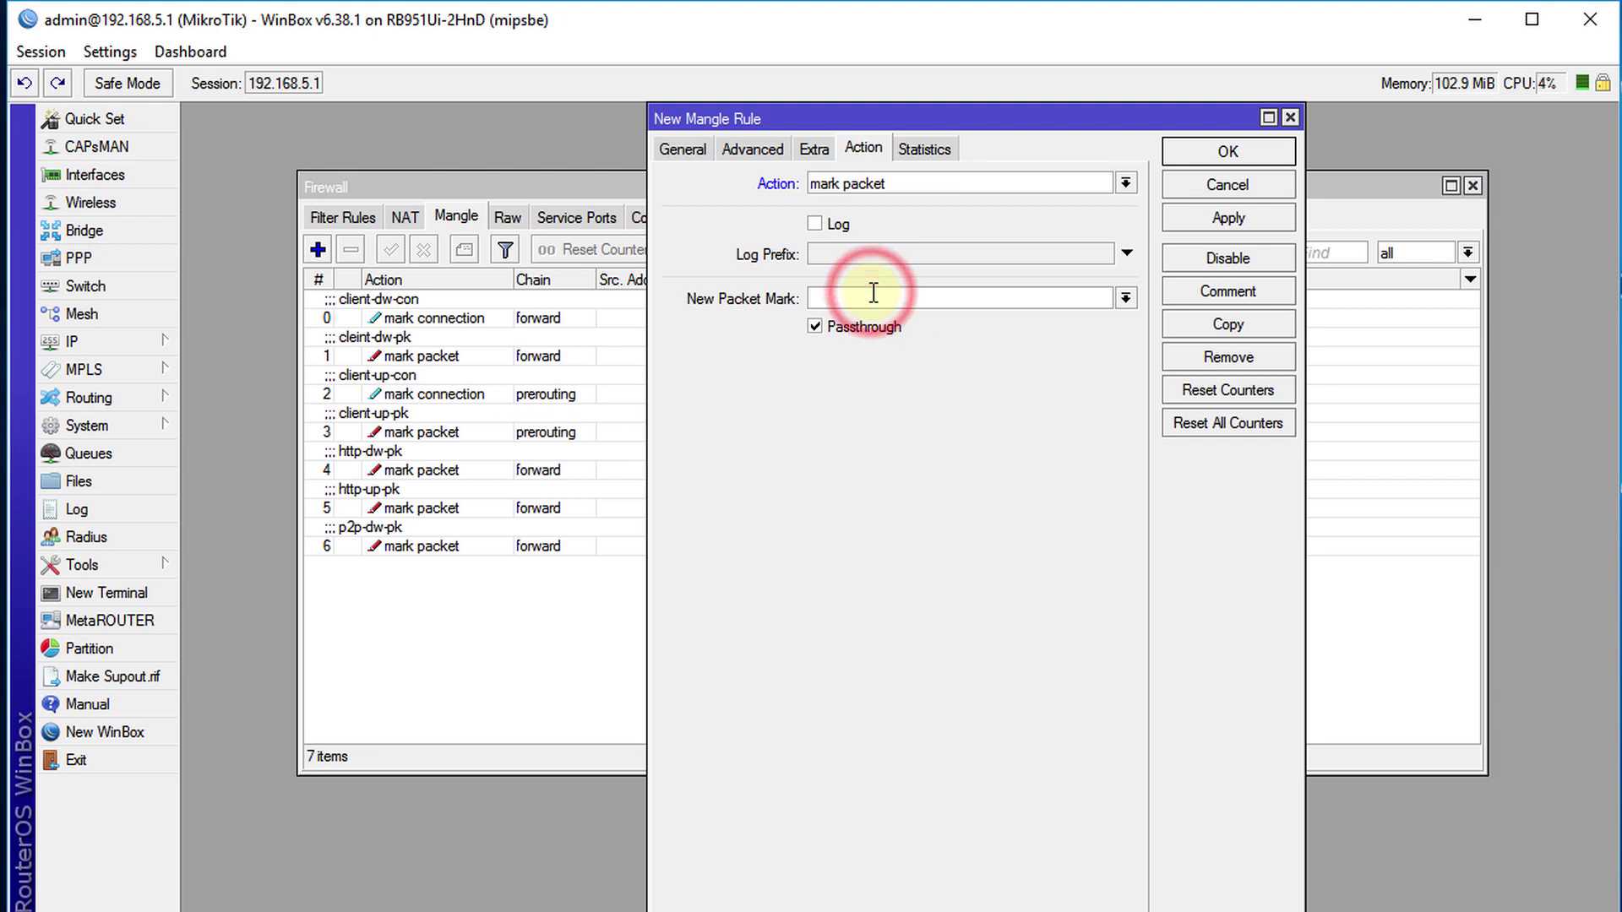
pyautogui.write('p2p')
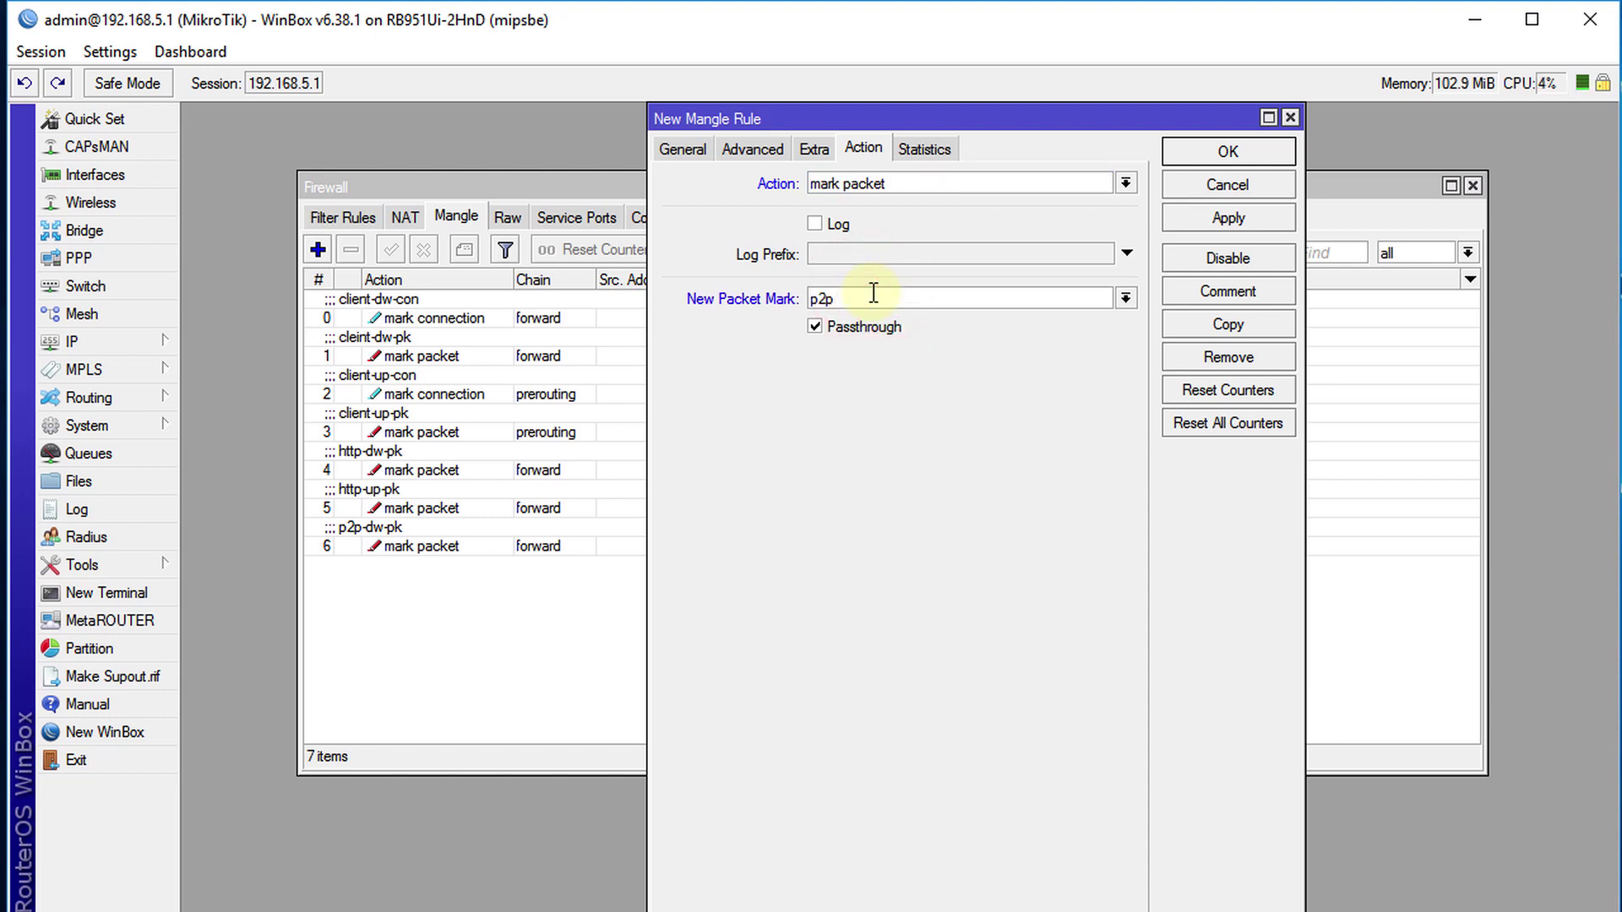
pyautogui.write('-up-pk')
pyautogui.hotkey('ctrl', 'a')
pyautogui.hotkey('ctrl', 'c')
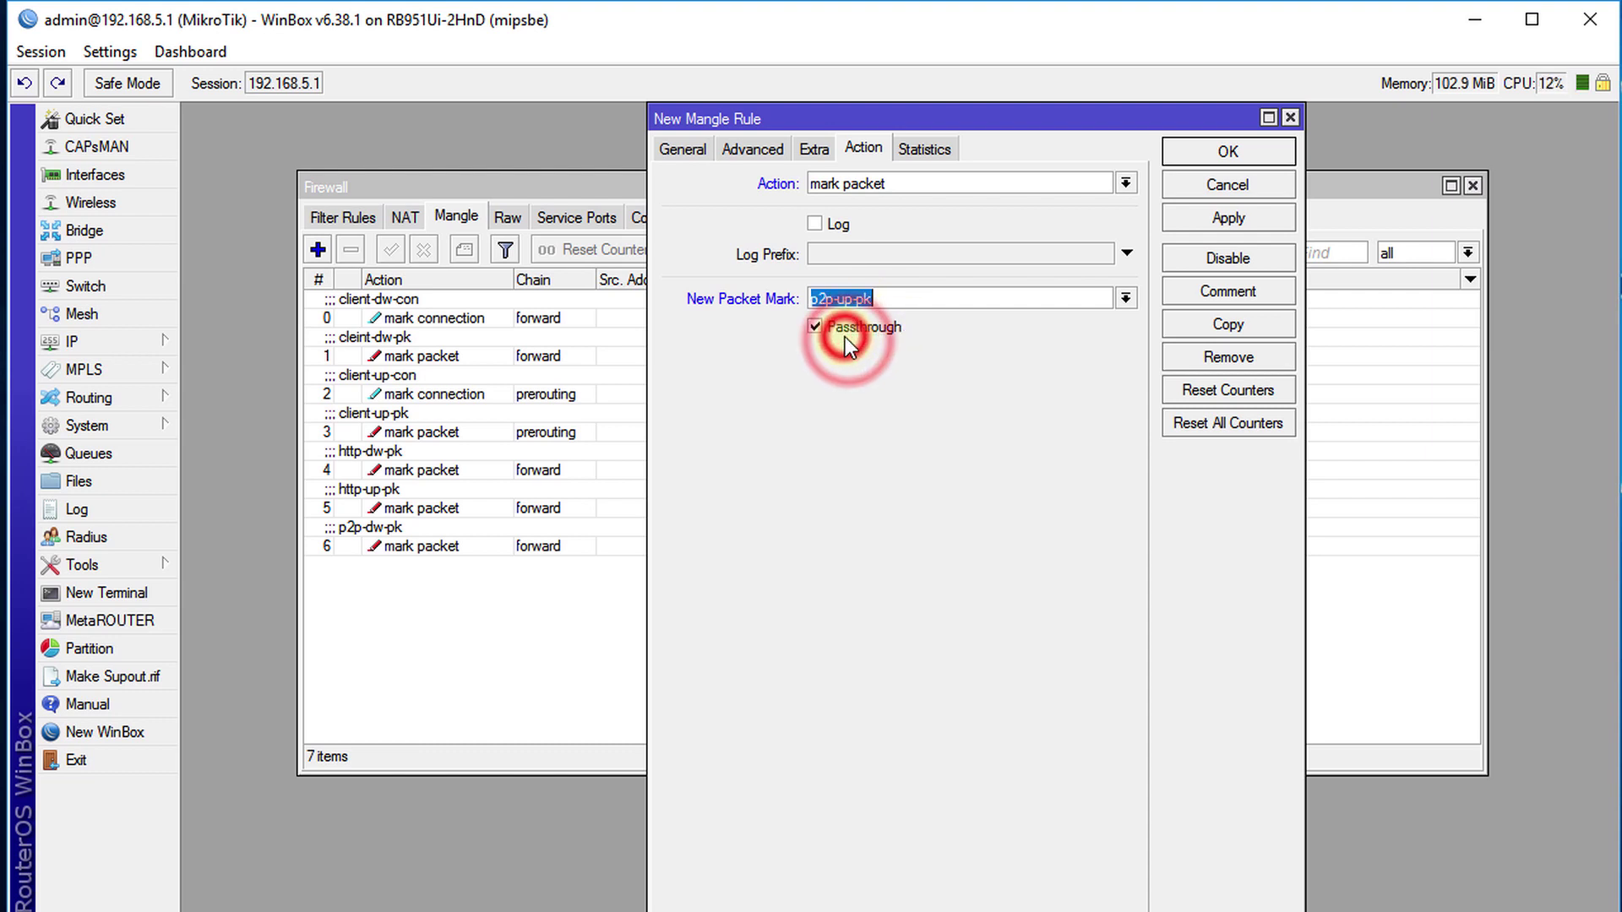
pyautogui.click(812, 327)
pyautogui.click(1235, 291)
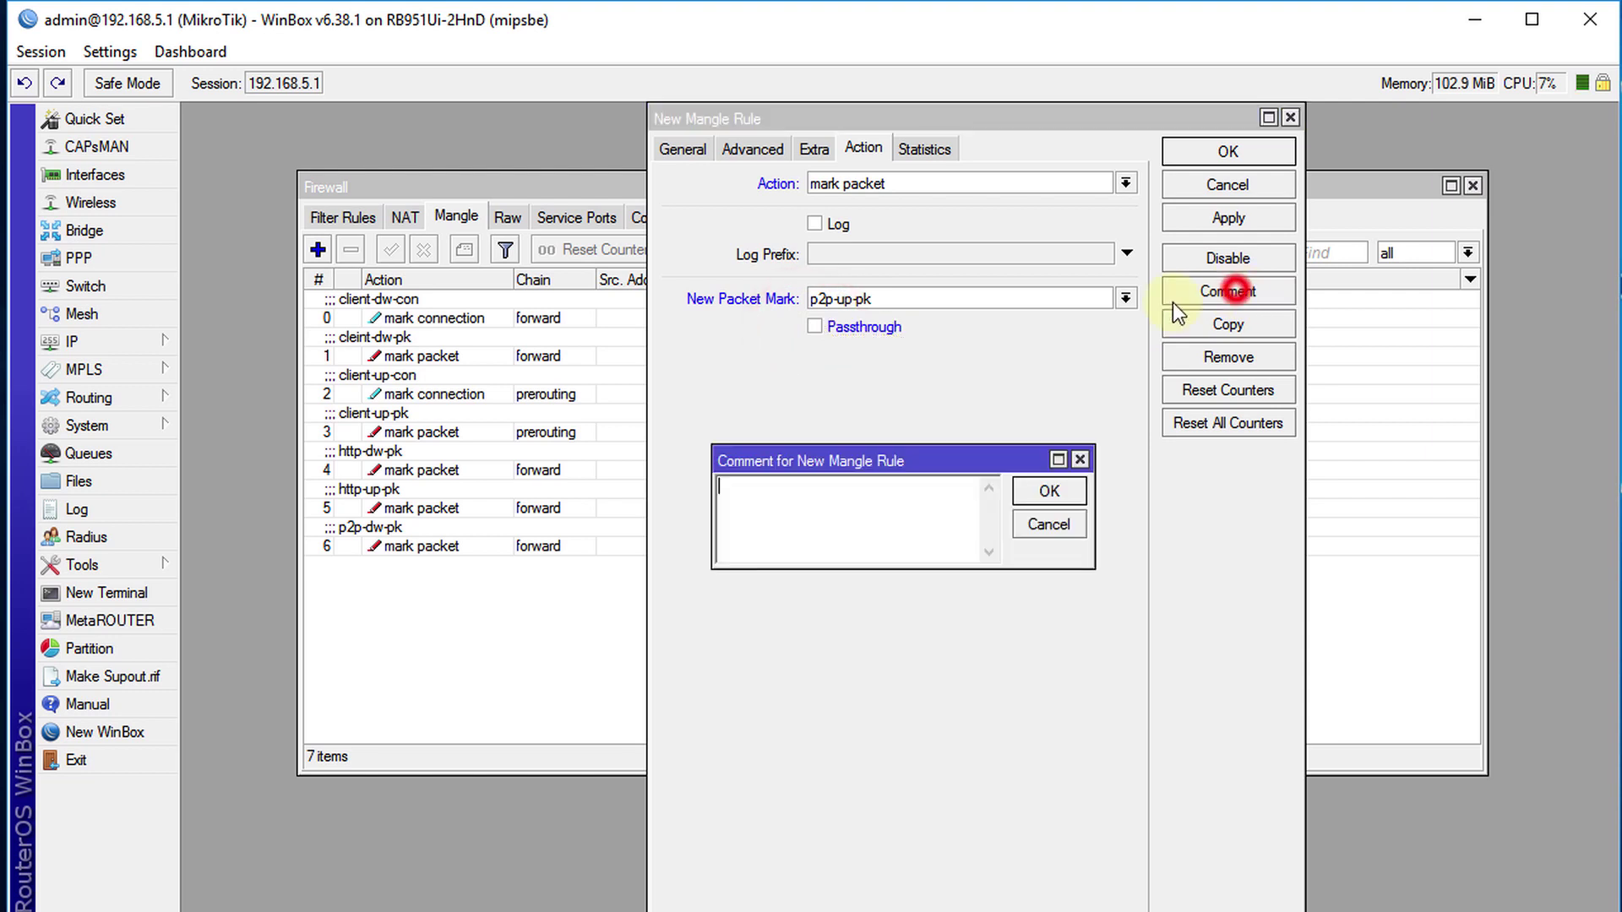
pyautogui.hotkey('ctrl', 'v')
pyautogui.click(1030, 494)
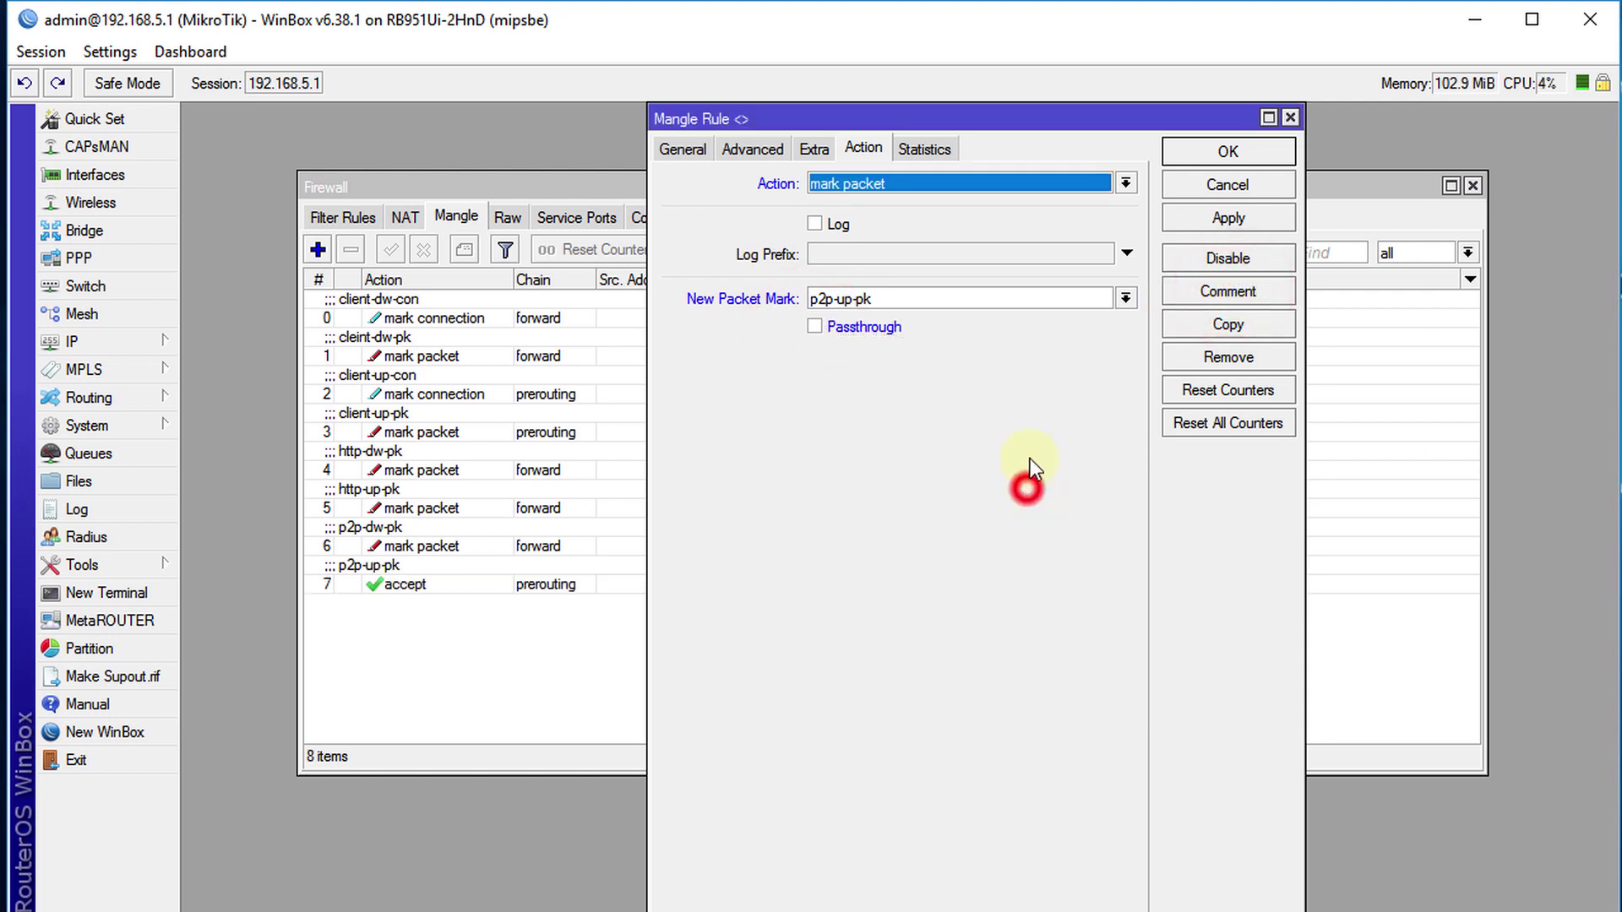
pyautogui.click(1223, 154)
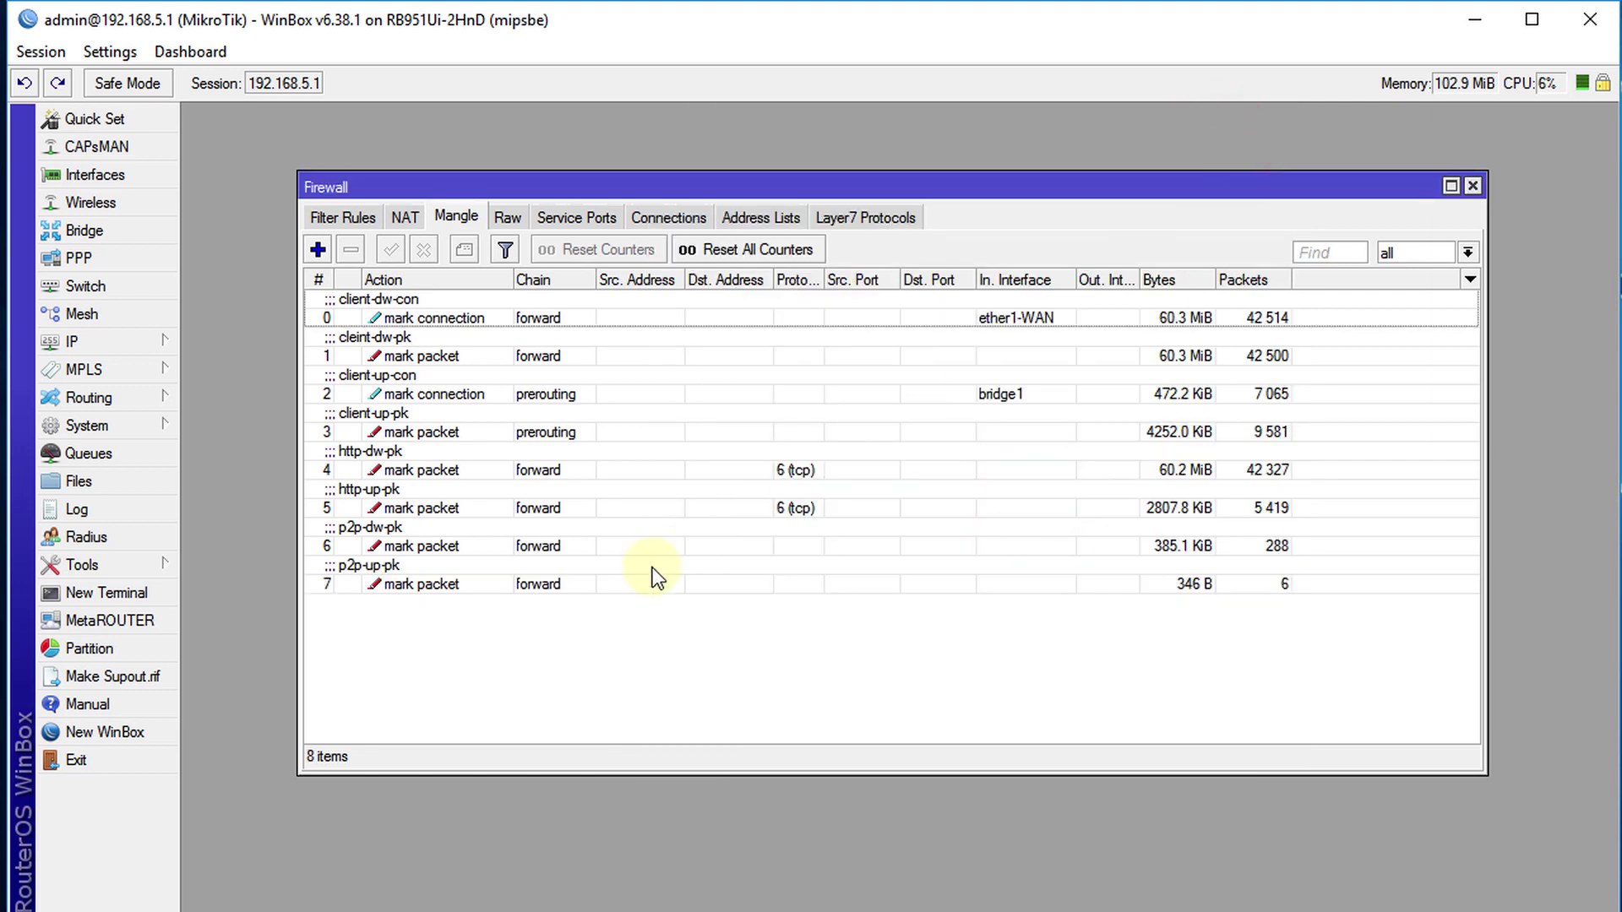
# - Create a new forward-chain rule matching existing packet mark cleint-dw-pk
pyautogui.click(318, 249)
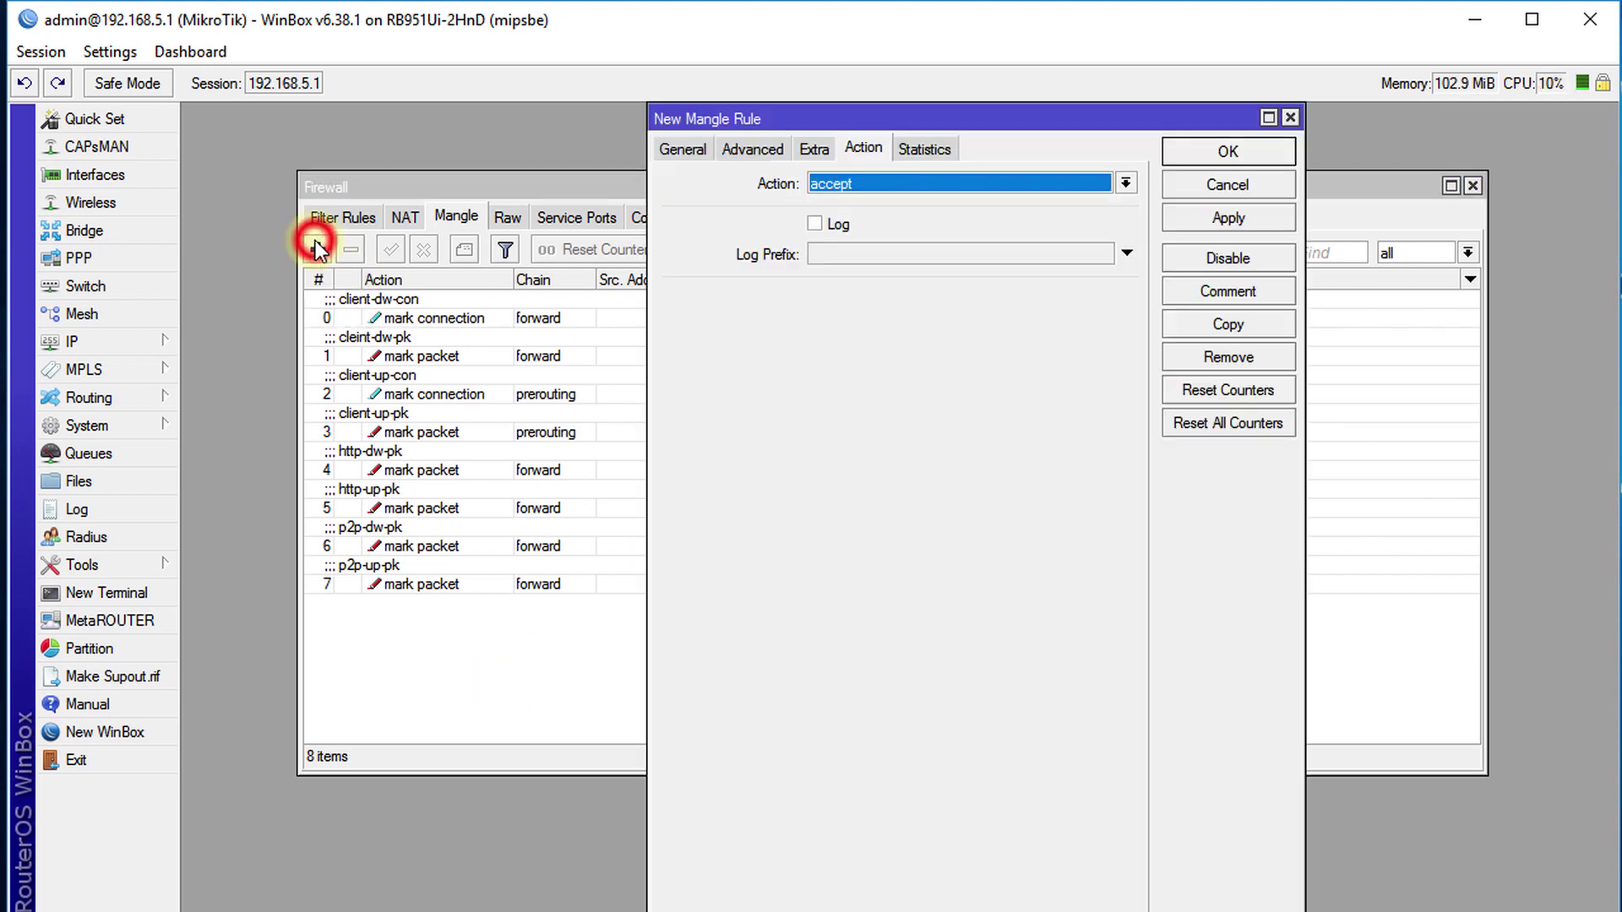
pyautogui.click(672, 144)
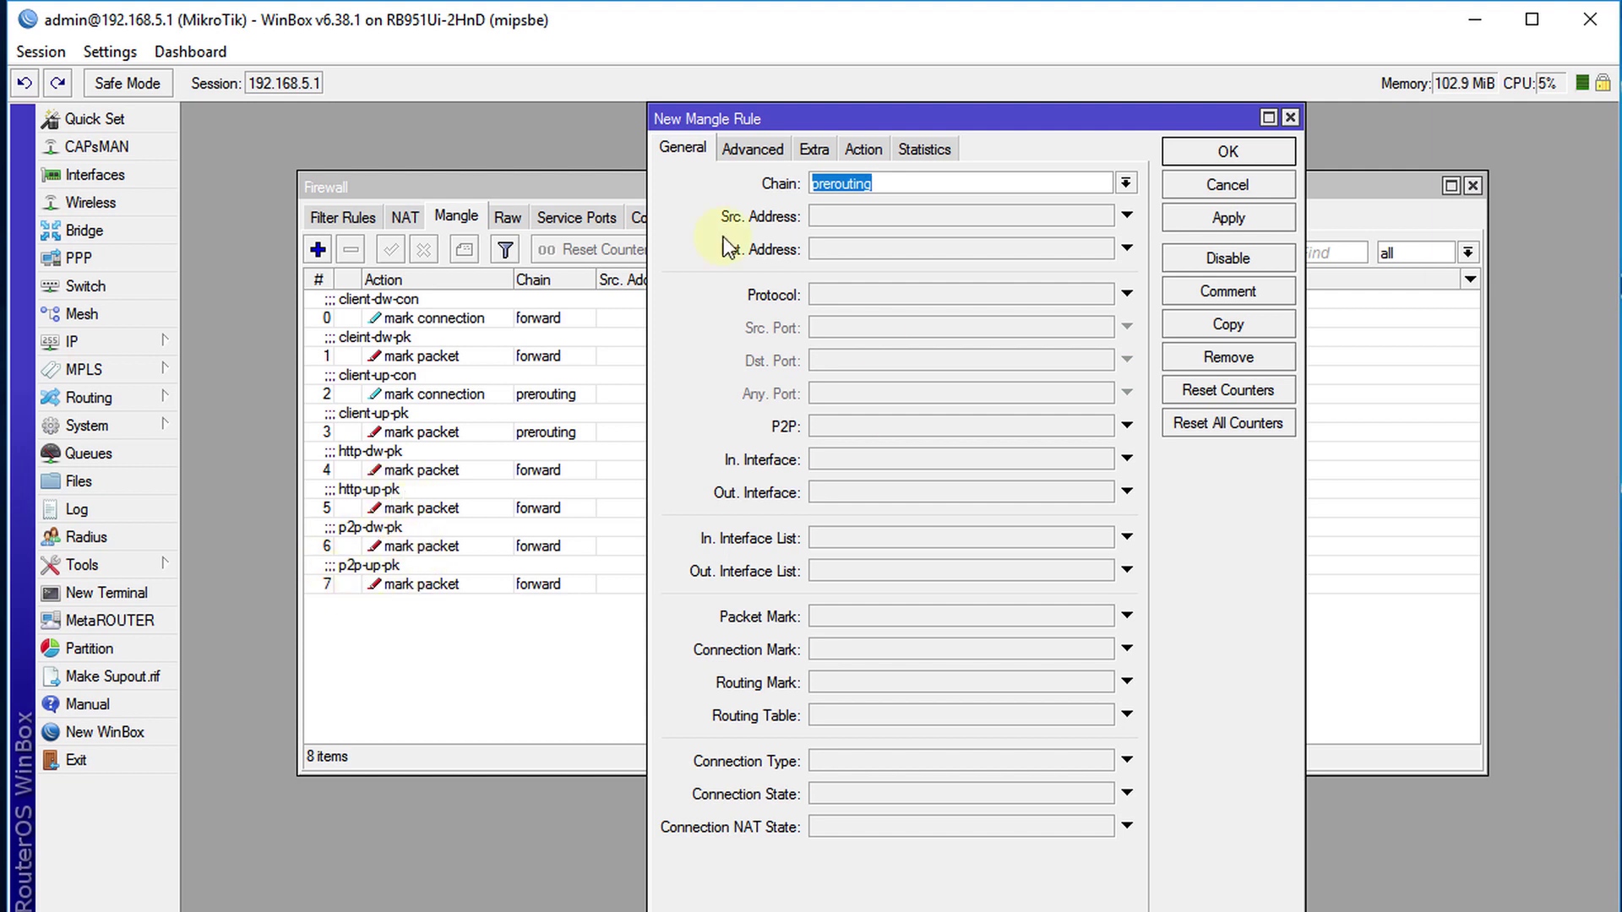
pyautogui.click(1128, 183)
pyautogui.click(970, 202)
pyautogui.click(876, 617)
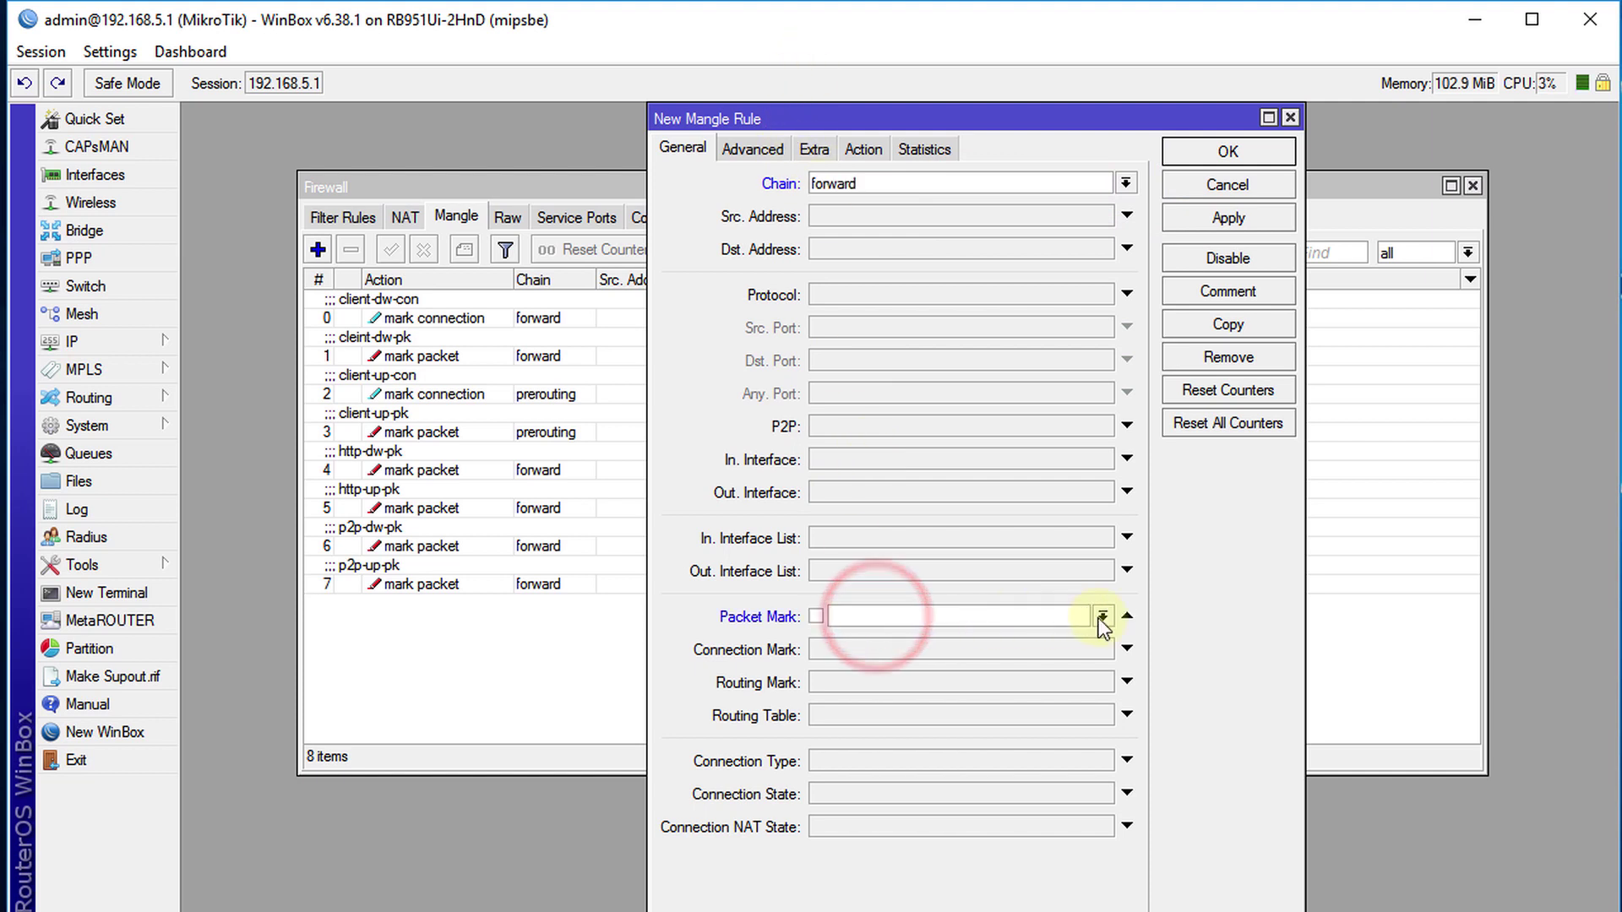
pyautogui.click(1101, 615)
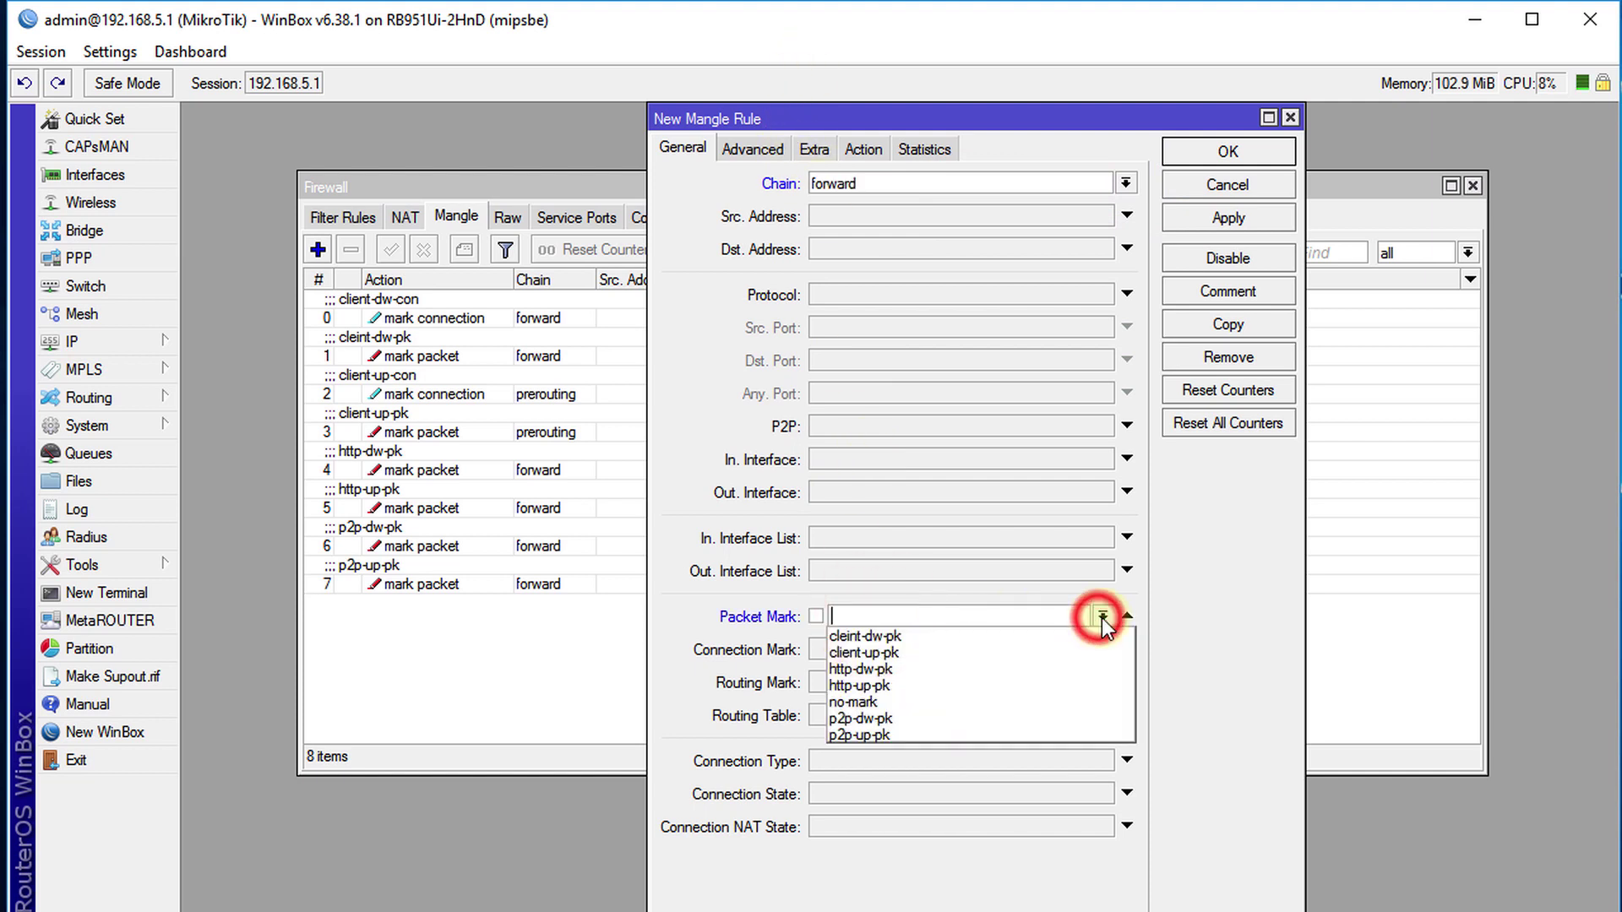
pyautogui.click(967, 636)
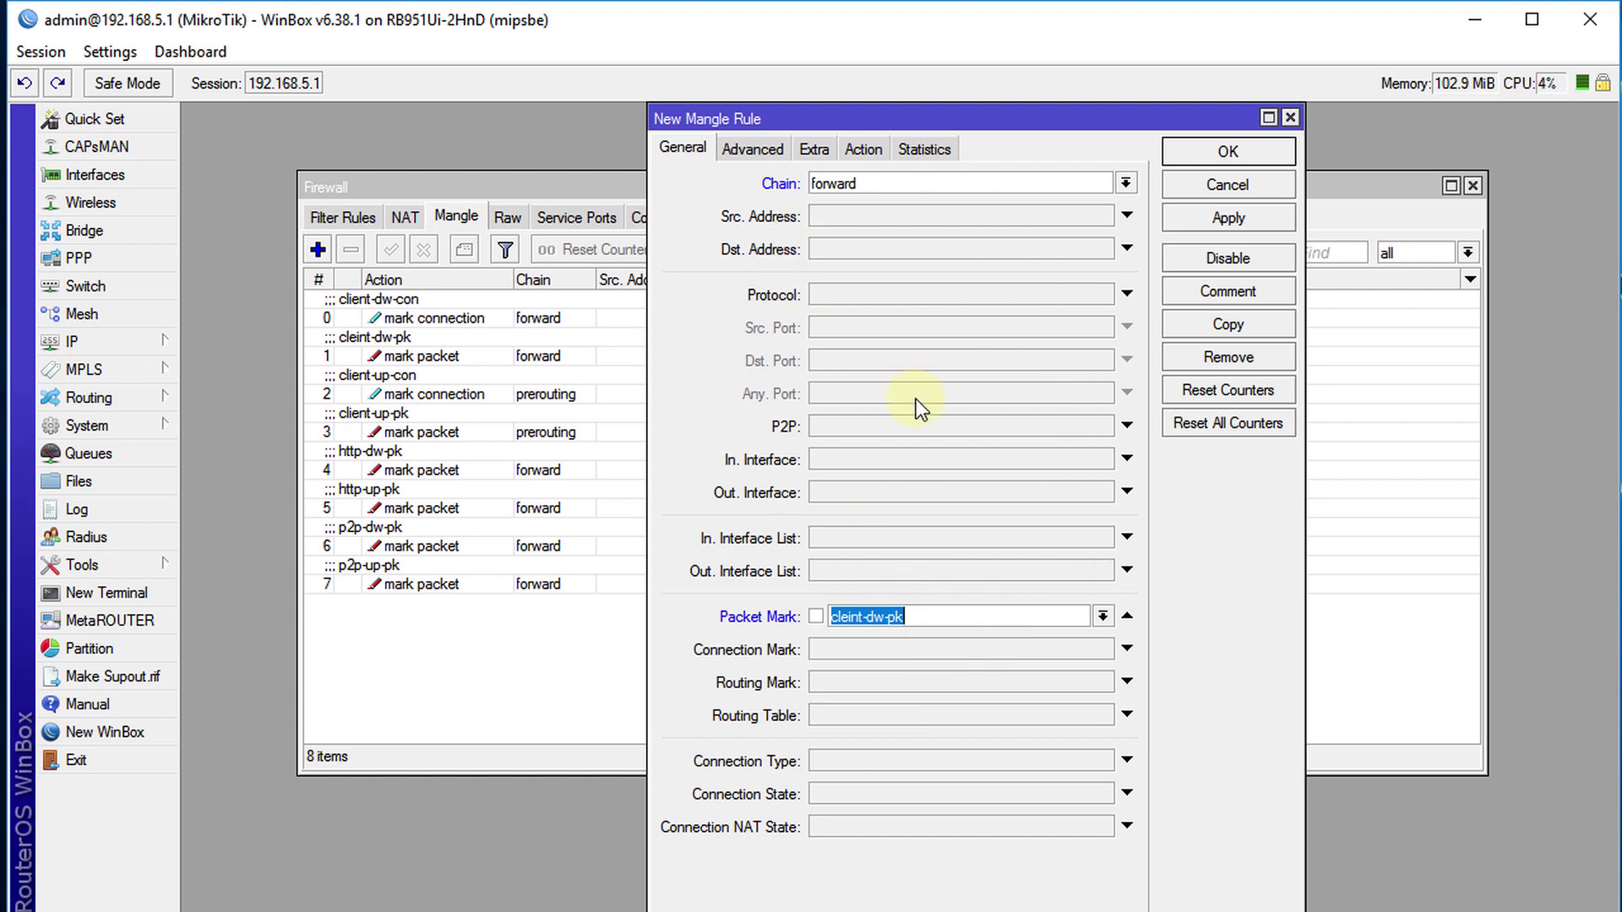
# - Set the action to mark packet with new mark other-dw-pk and passthrough off
pyautogui.click(858, 151)
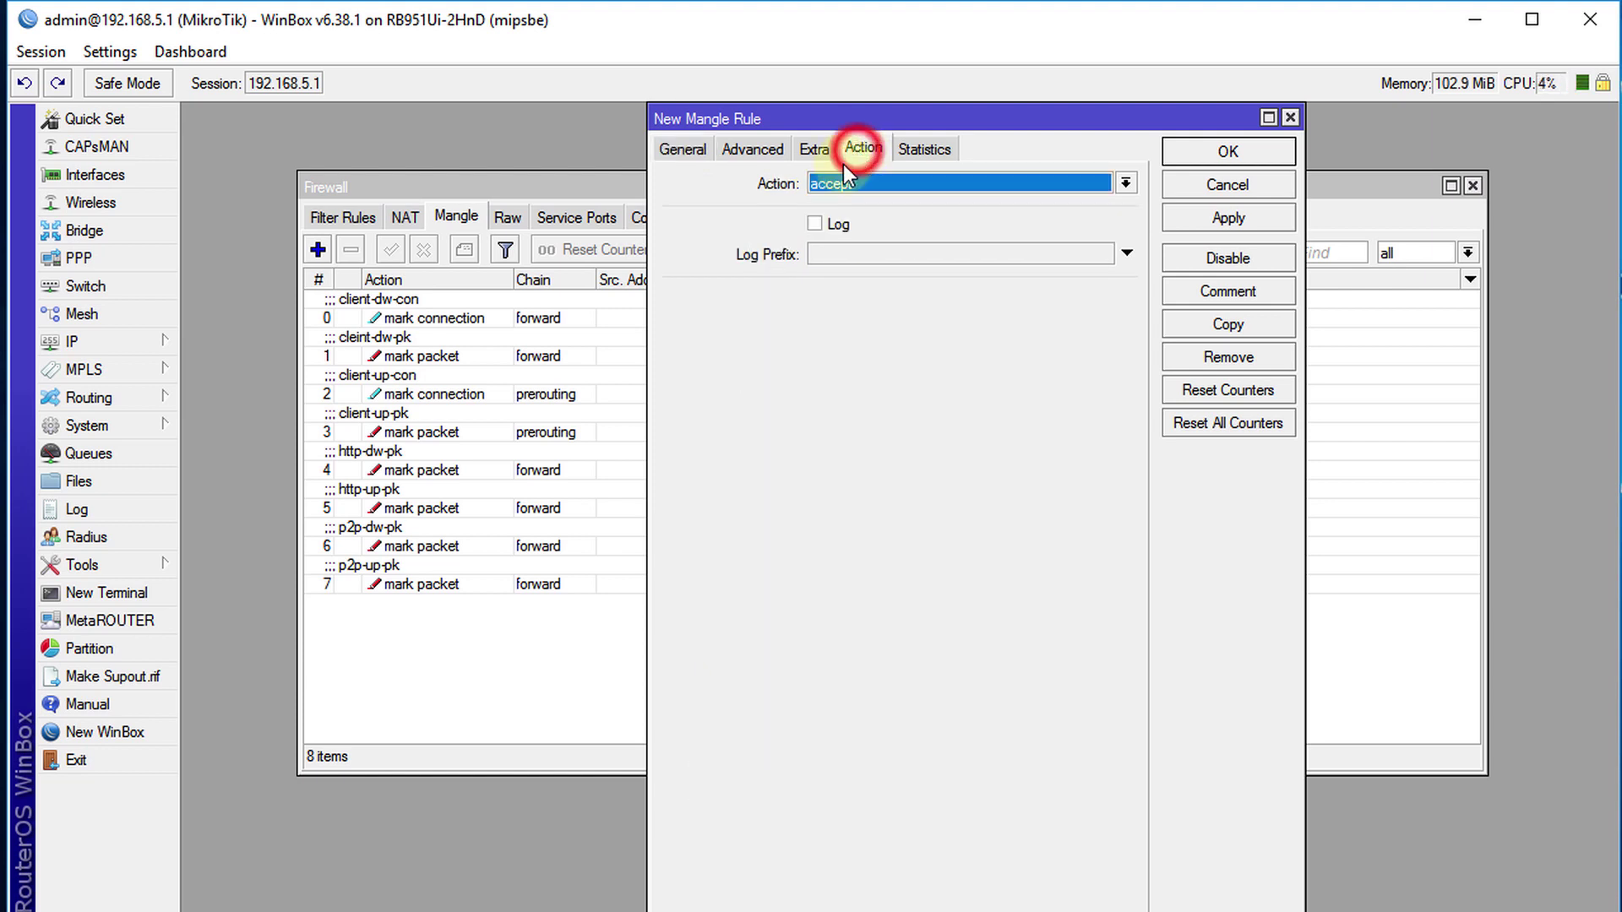
pyautogui.click(878, 188)
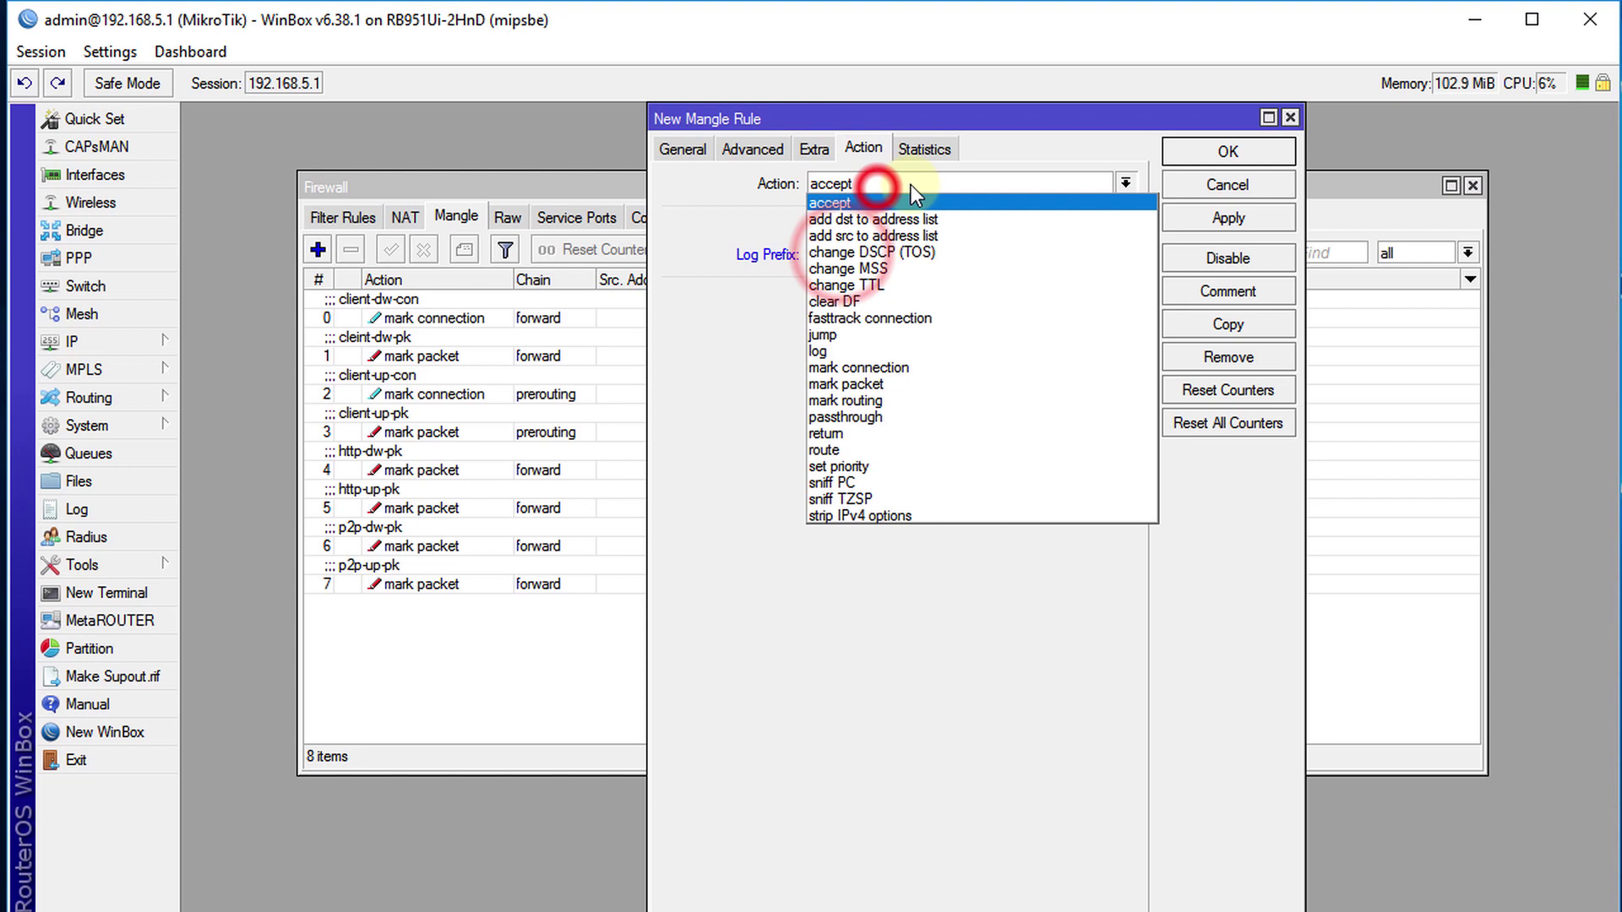
pyautogui.click(891, 385)
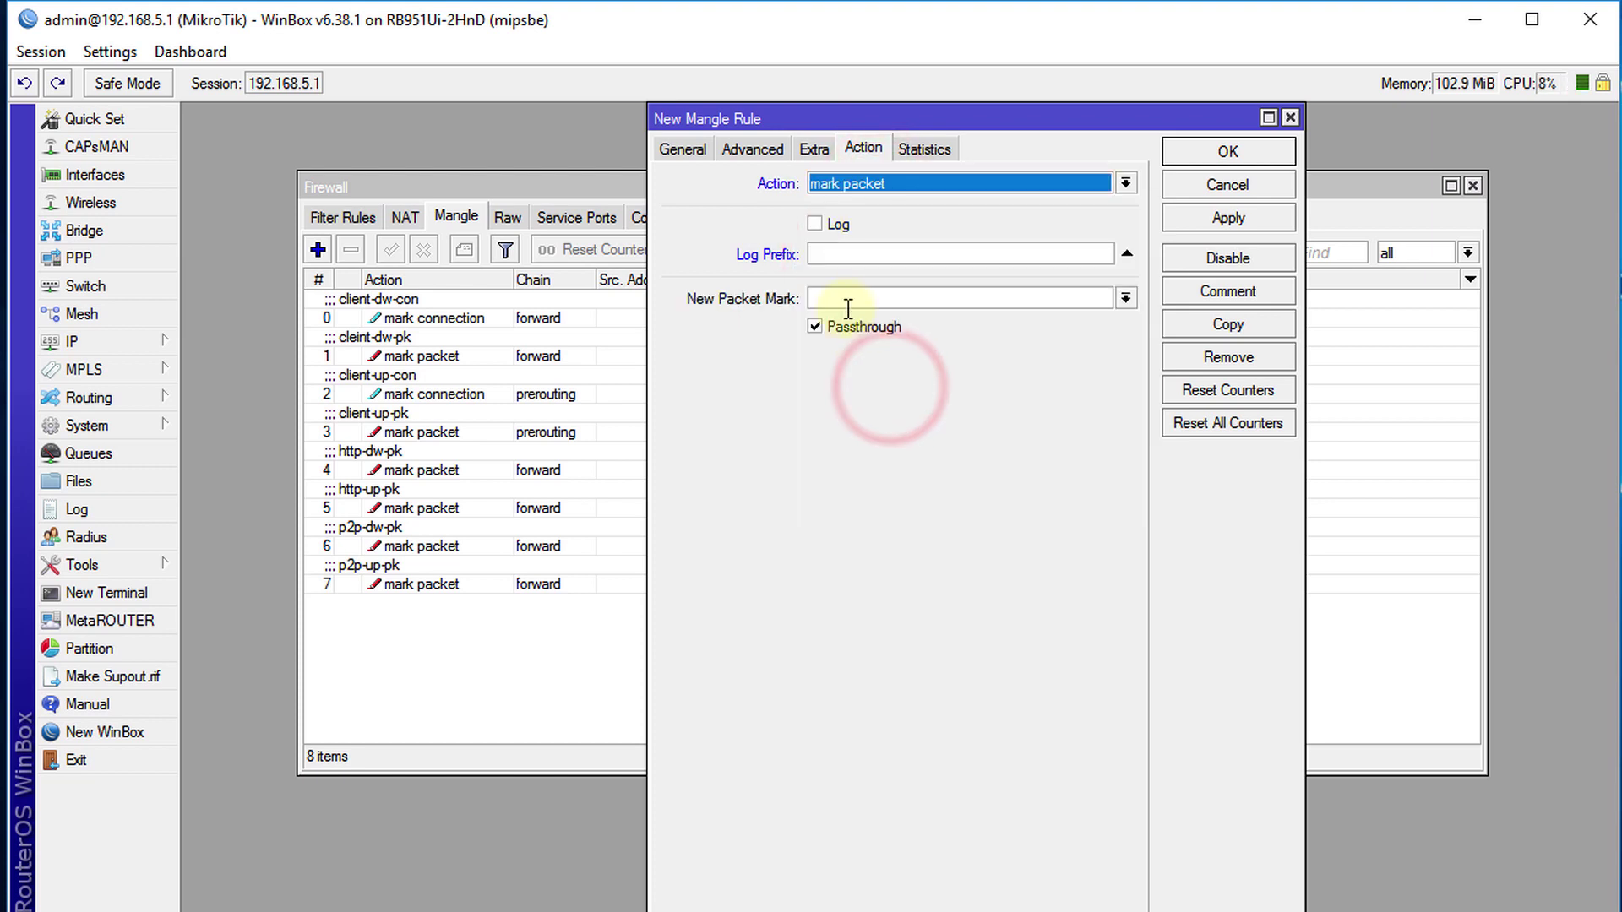
pyautogui.click(879, 299)
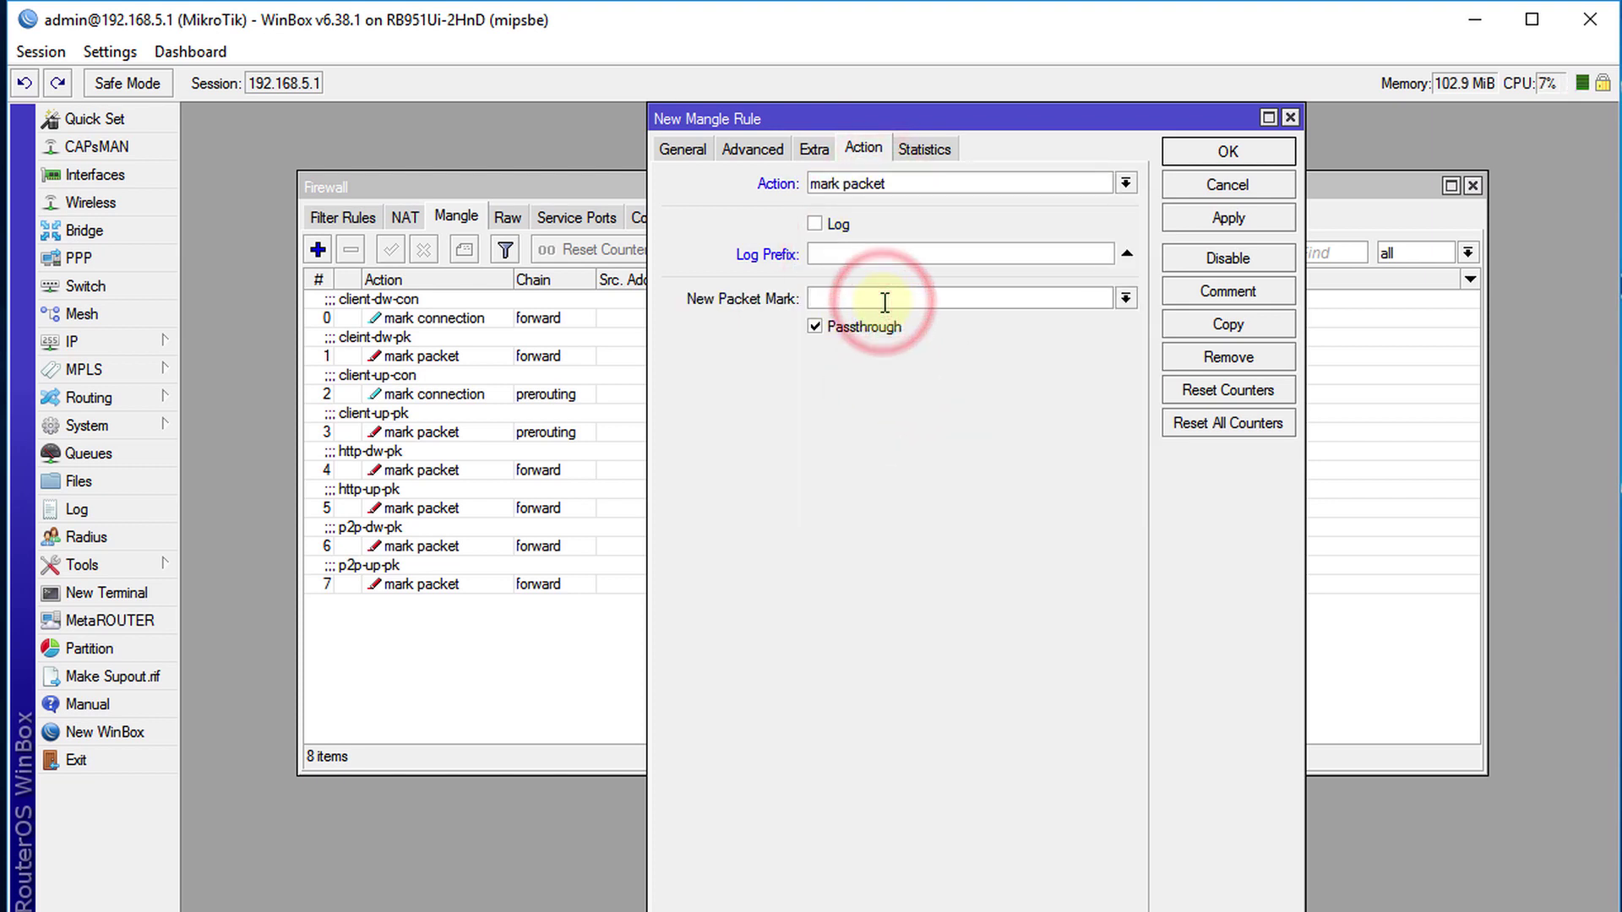
pyautogui.write('other-')
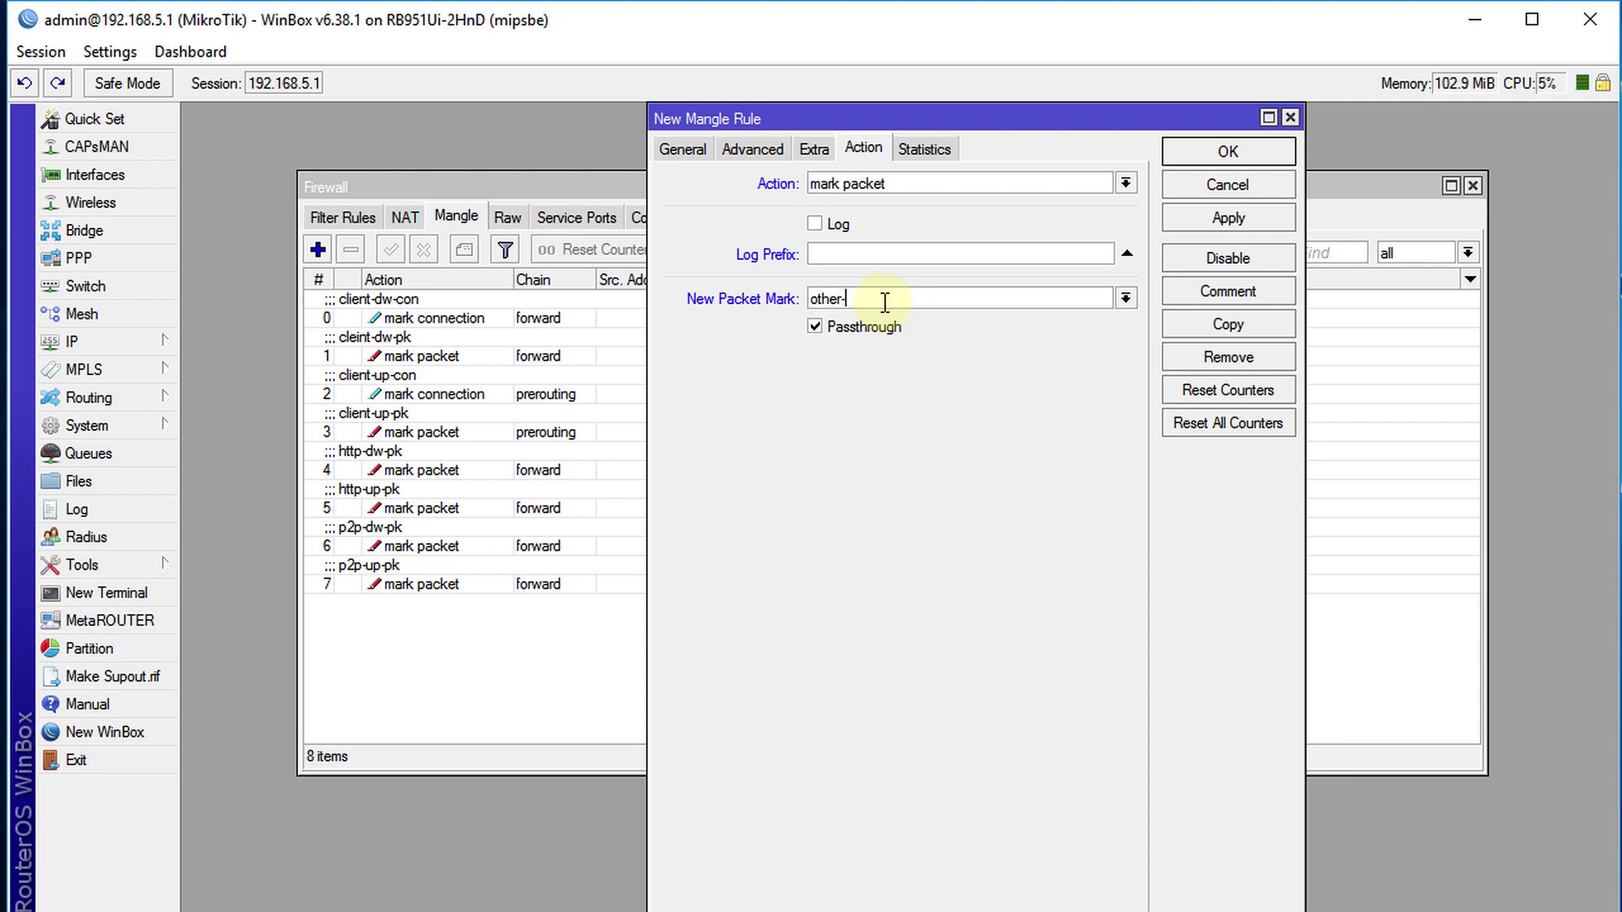
pyautogui.write('dw-pk')
pyautogui.doubleClick(885, 301)
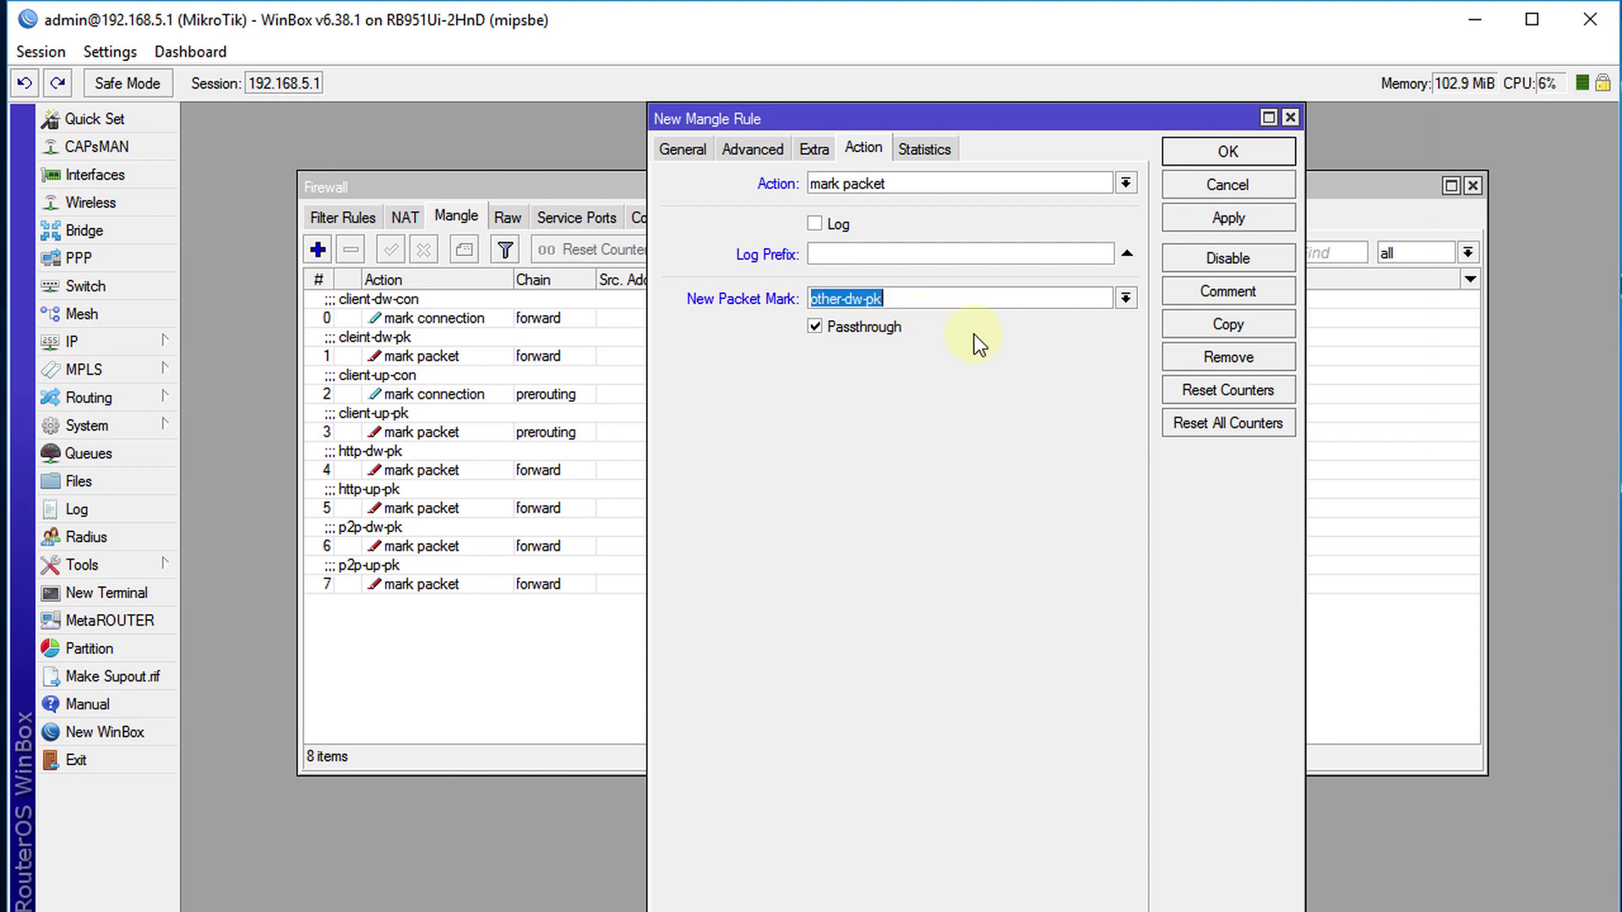
pyautogui.click(824, 328)
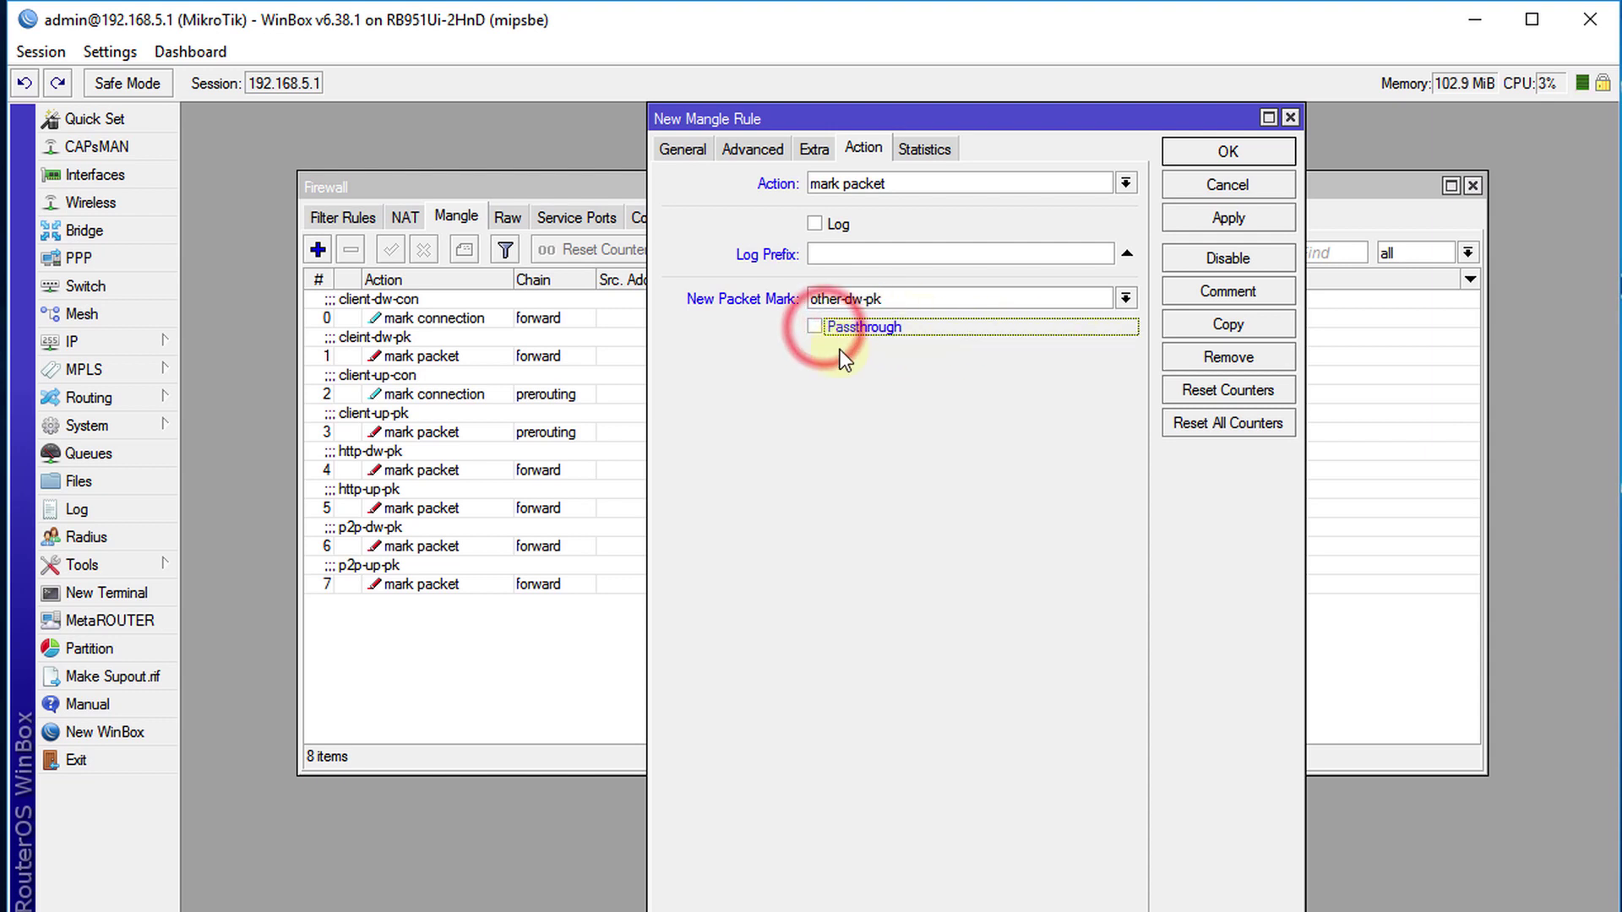
# - Set the rule's comment to other-dw-pk and save the rule
pyautogui.click(1209, 289)
pyautogui.hotkey('ctrl', 'v')
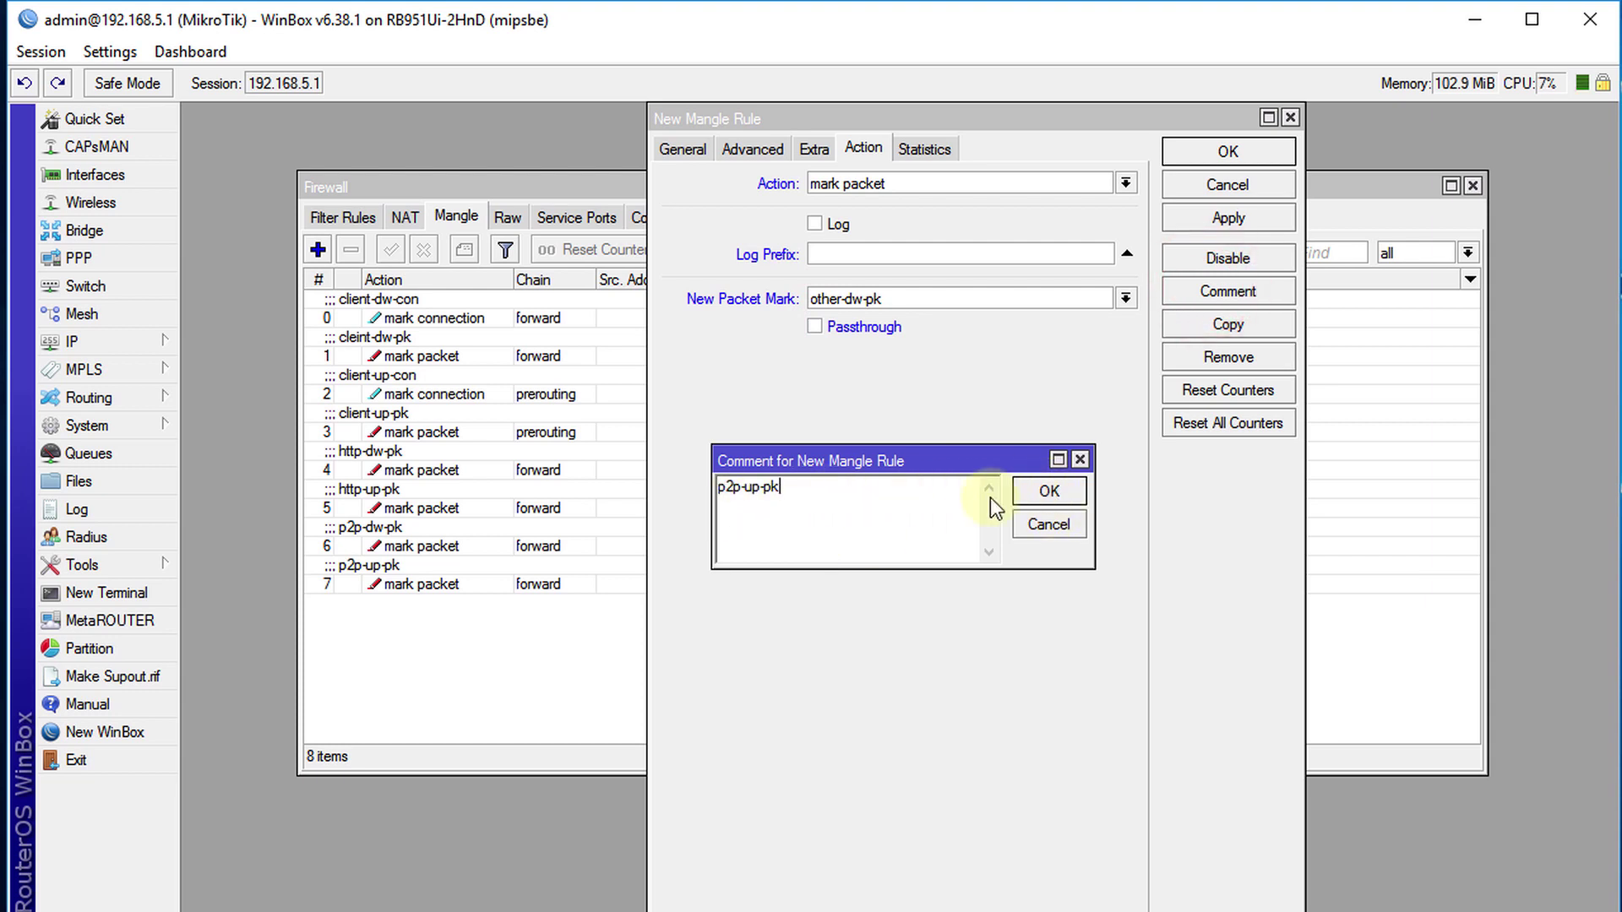
pyautogui.click(910, 307)
pyautogui.doubleClick(910, 307)
pyautogui.hotkey('ctrl', 'c')
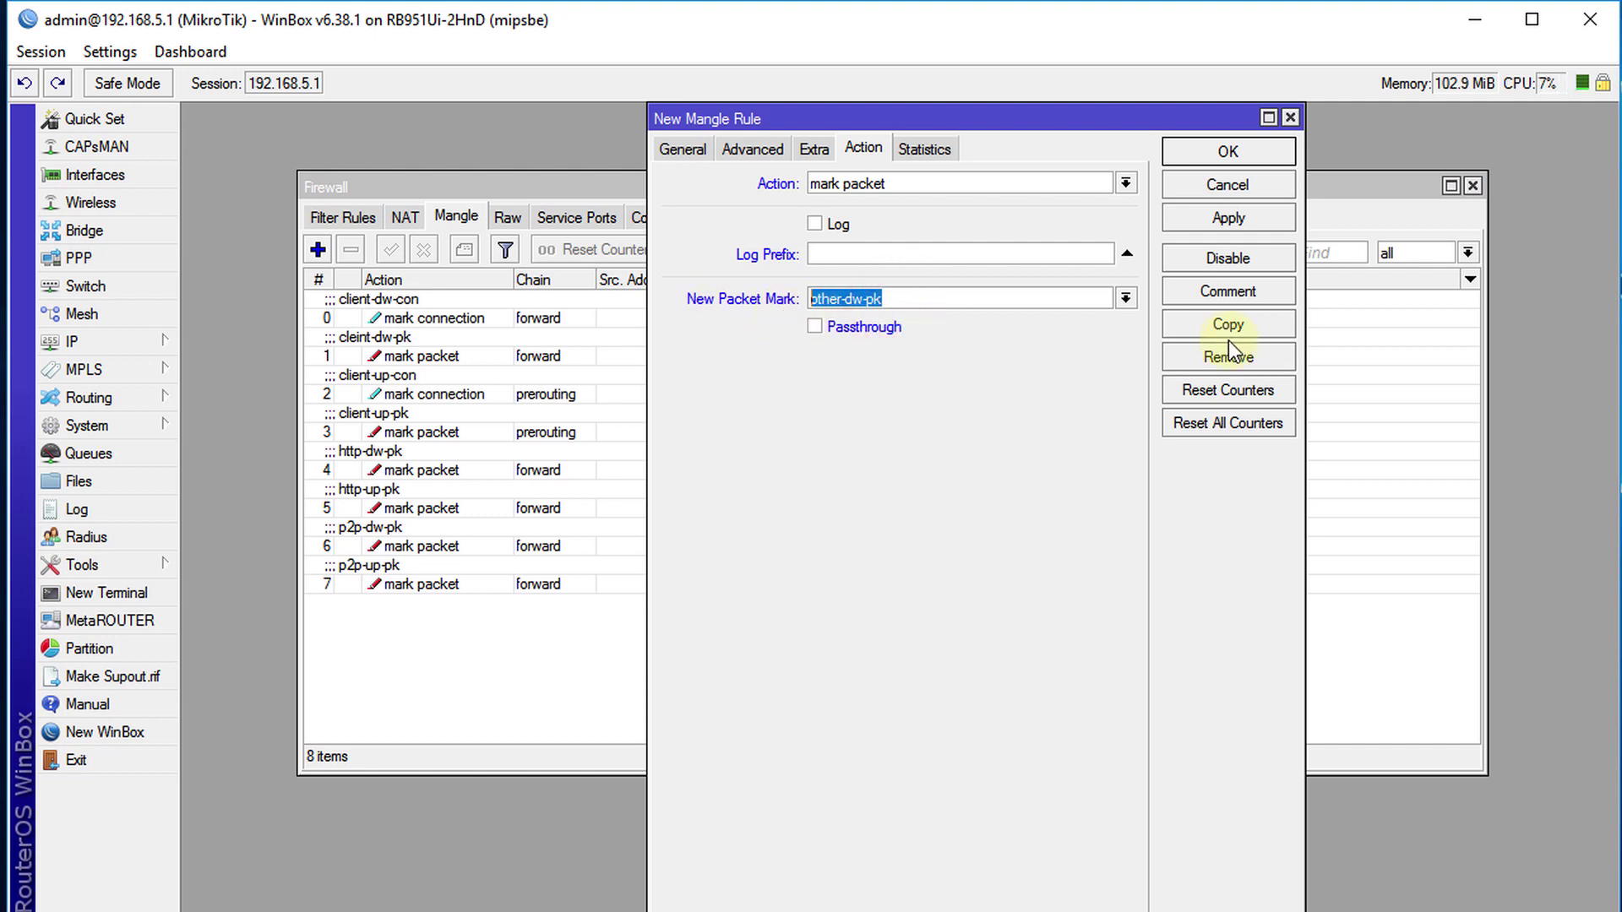
pyautogui.click(1230, 294)
pyautogui.hotkey('ctrl', 'v')
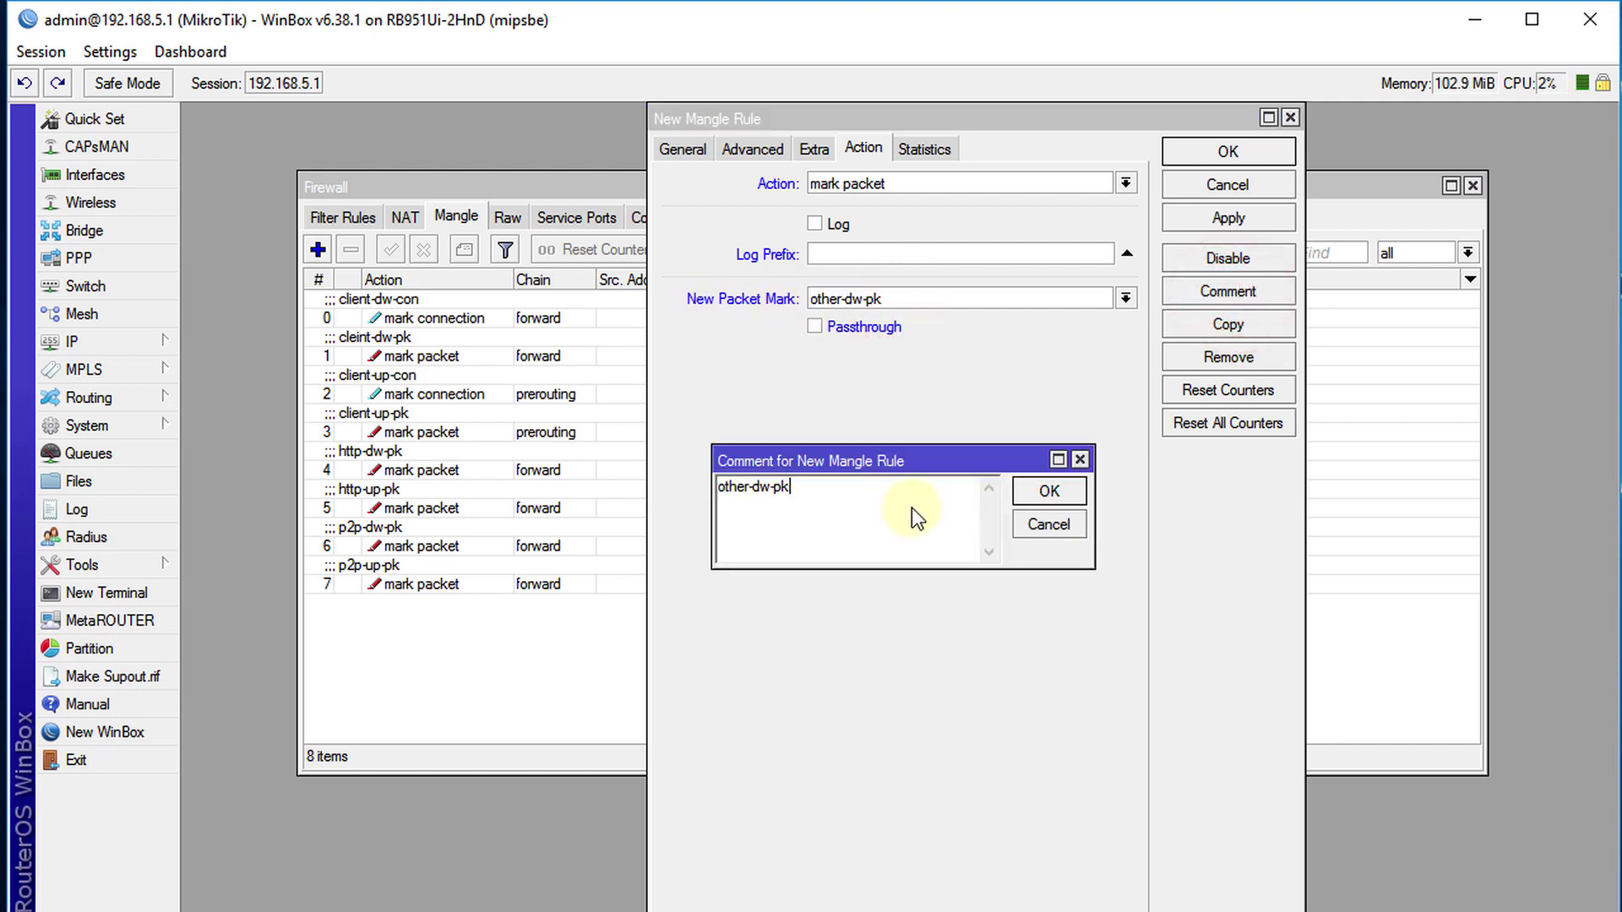
pyautogui.click(1048, 491)
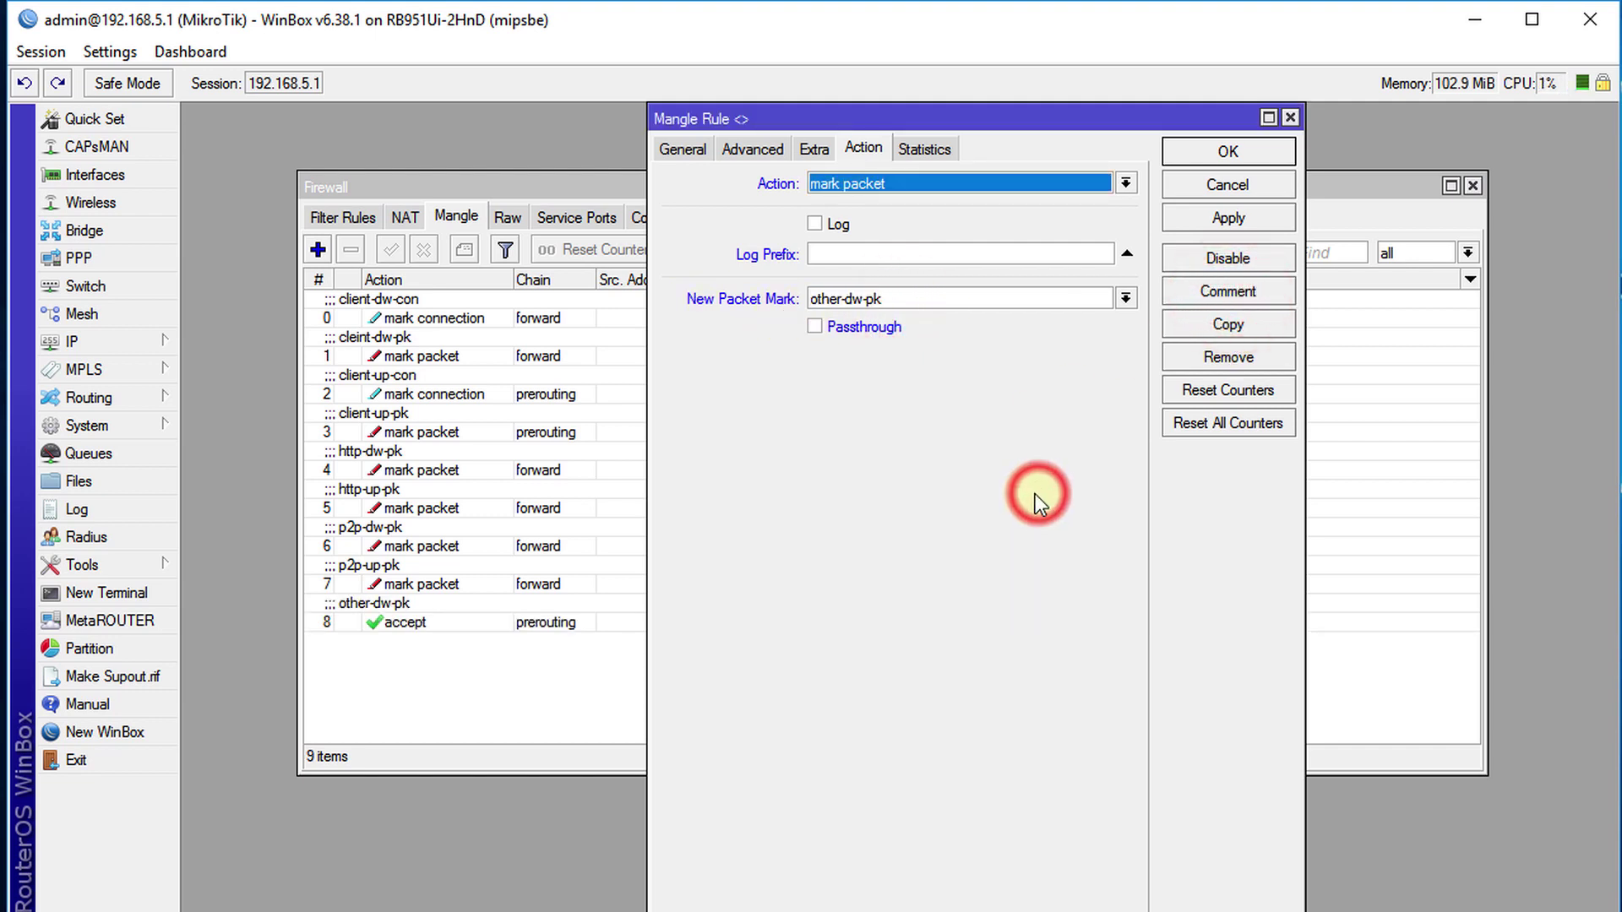
pyautogui.click(1209, 152)
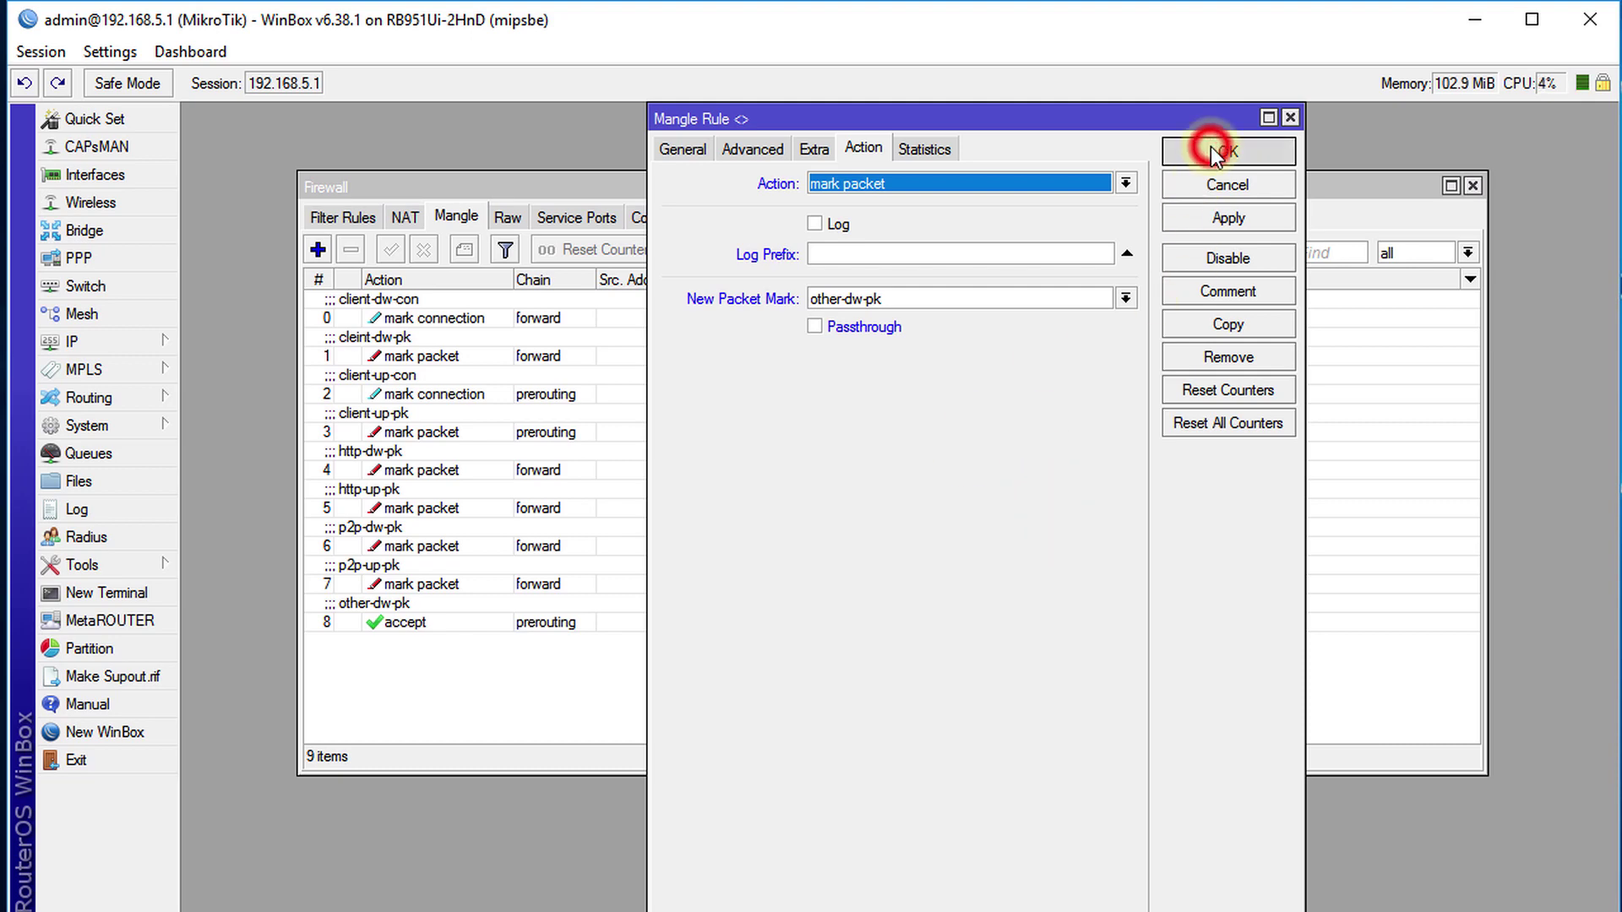
# - Create a new forward-chain rule matching existing packet mark client-up-pk
pyautogui.click(318, 249)
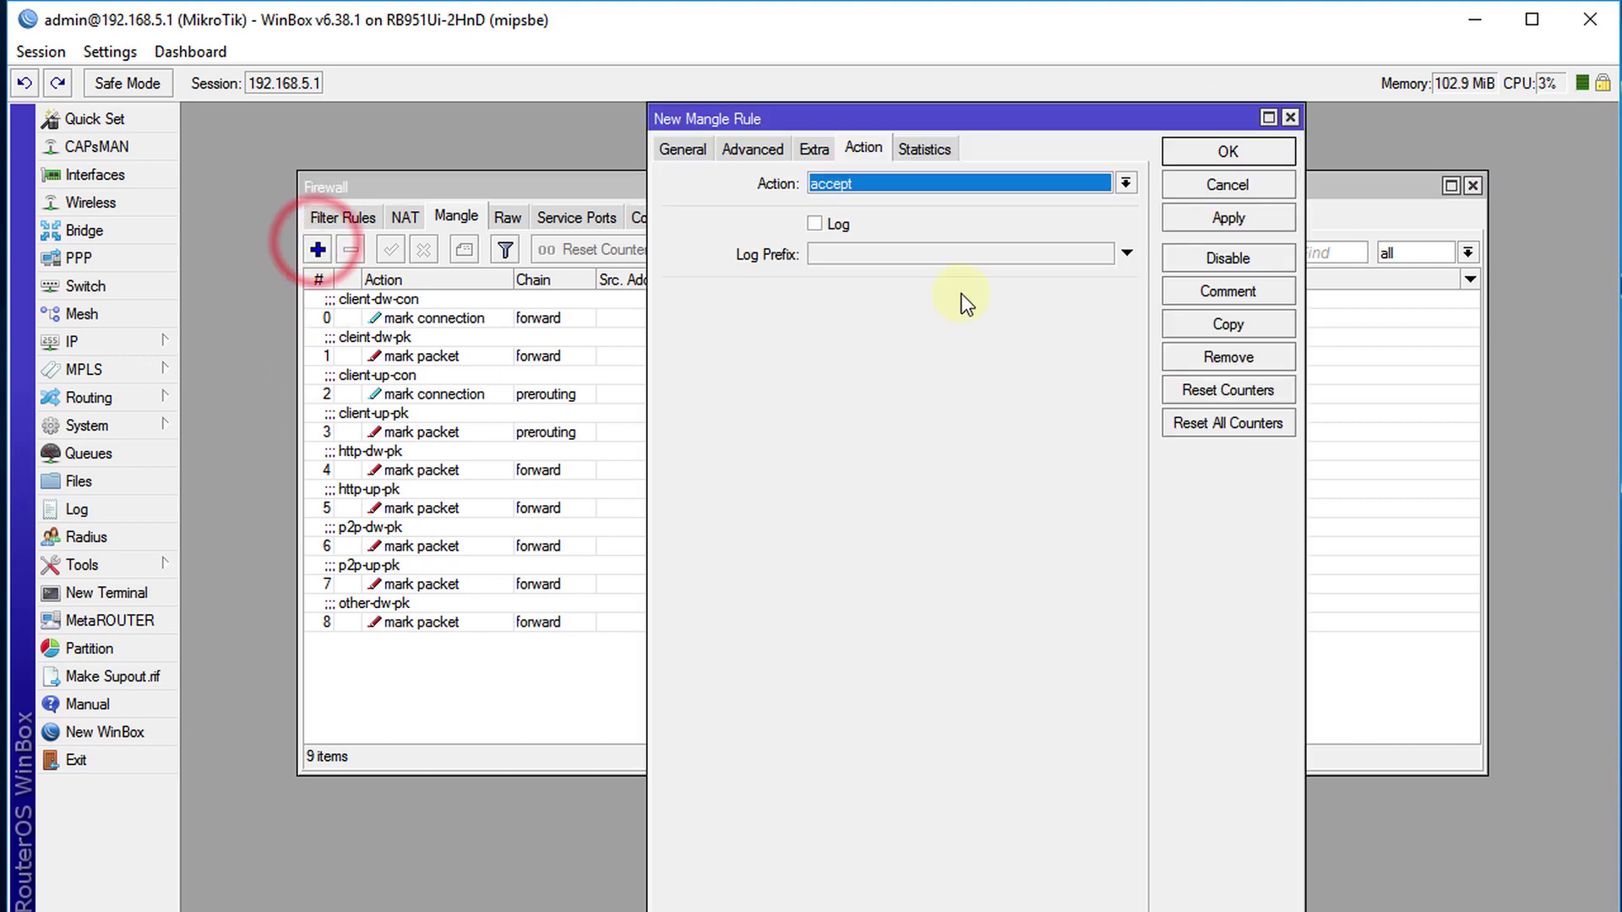
pyautogui.click(683, 148)
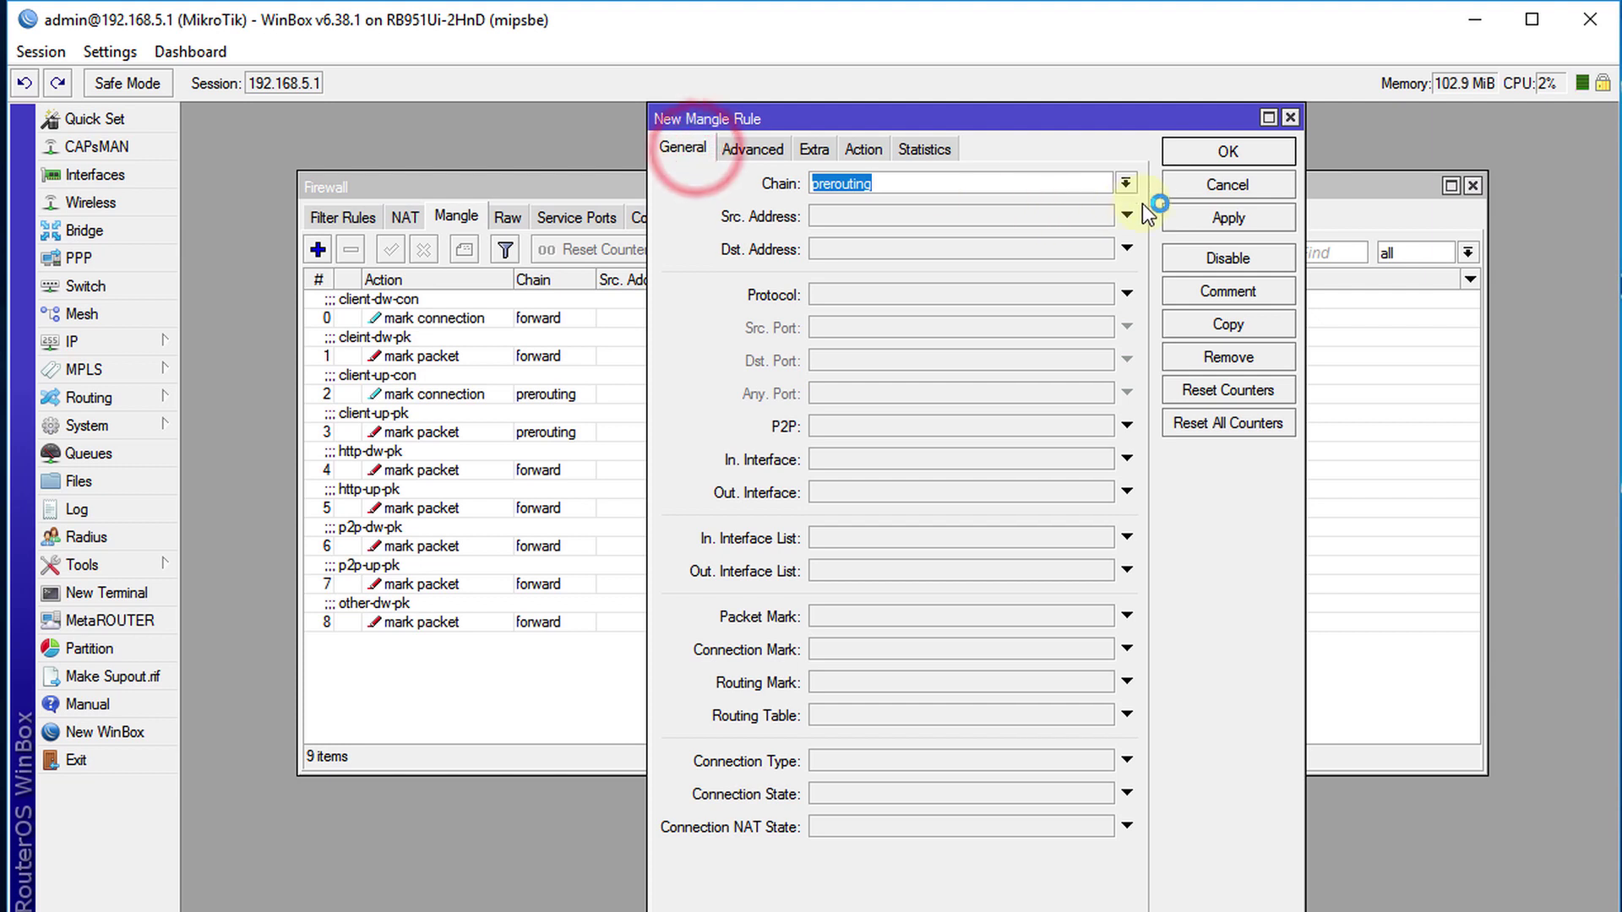
pyautogui.click(1132, 177)
pyautogui.click(927, 192)
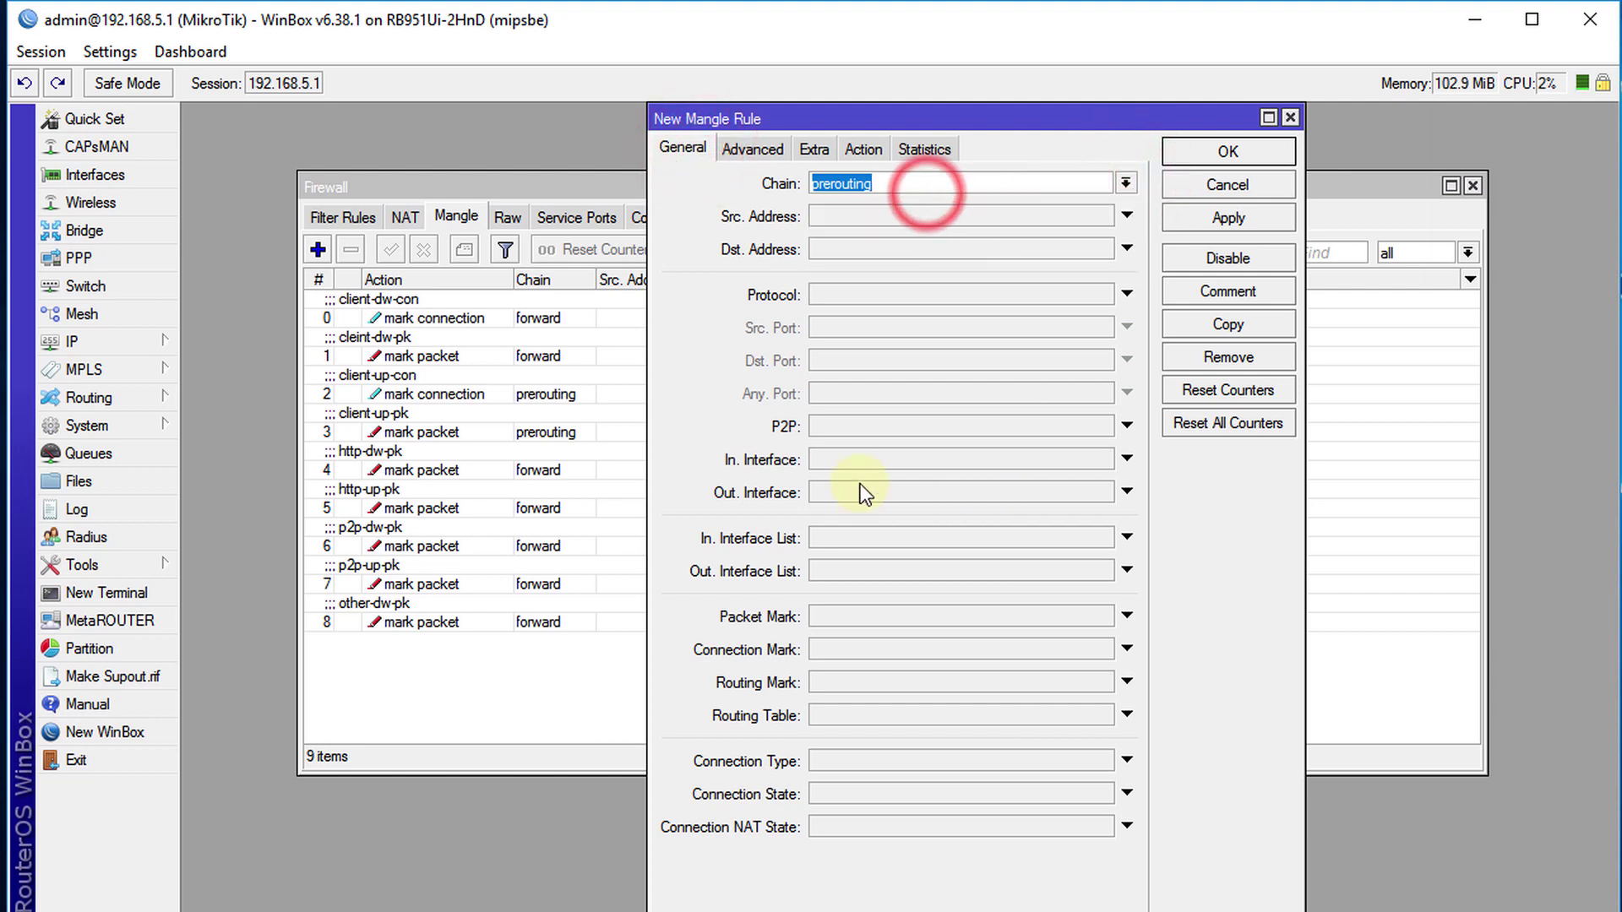
pyautogui.click(1106, 184)
pyautogui.click(946, 201)
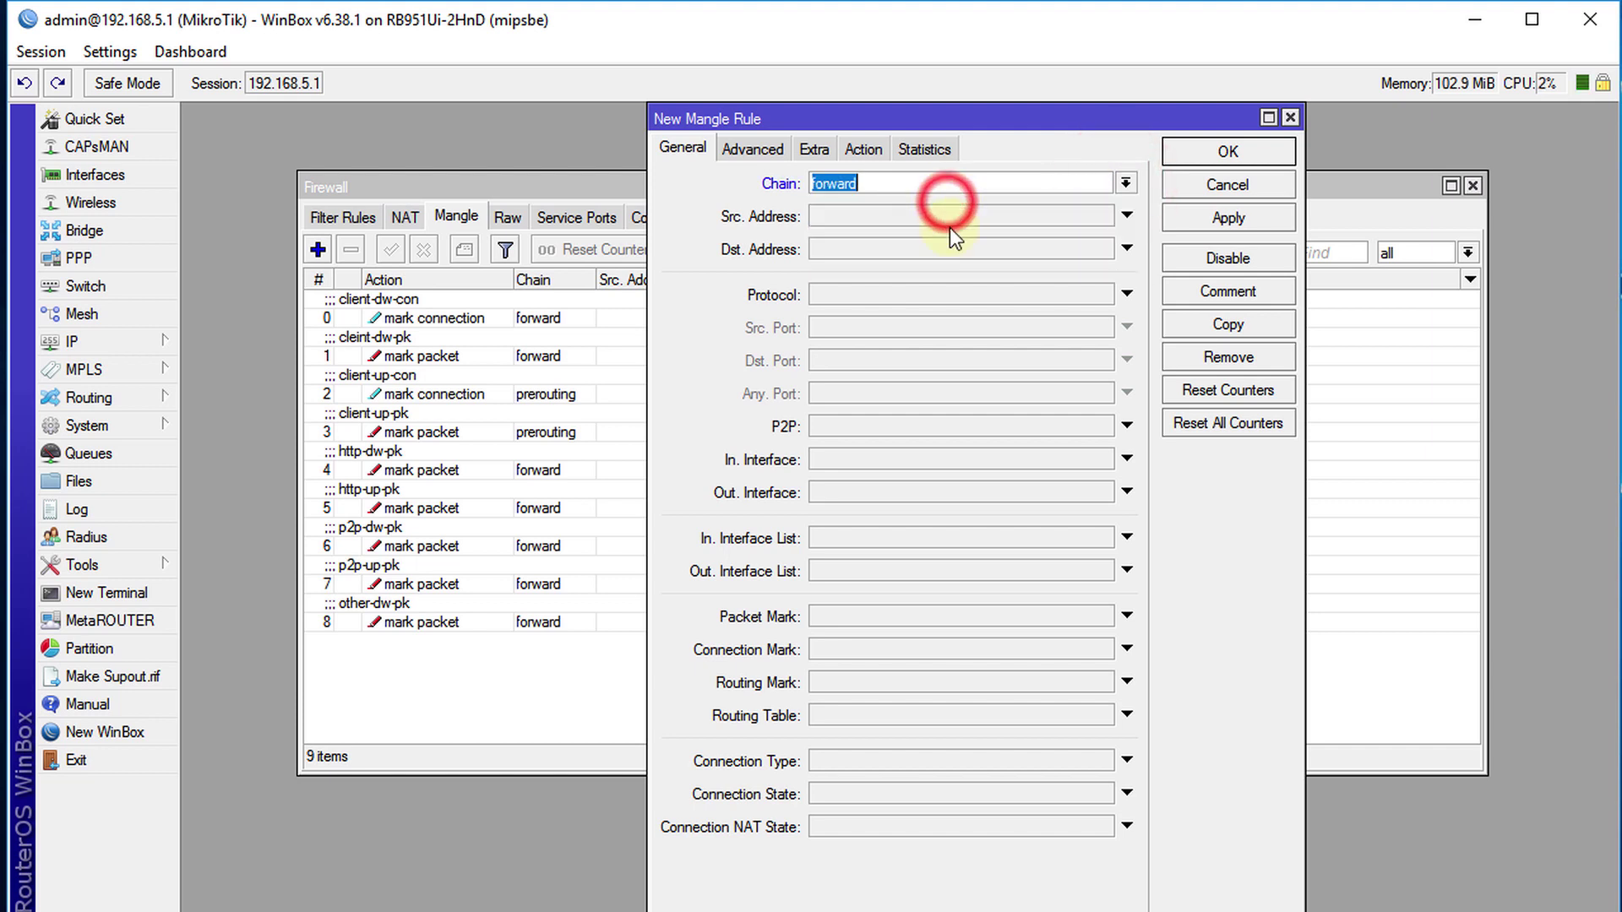
pyautogui.click(917, 618)
pyautogui.click(1103, 616)
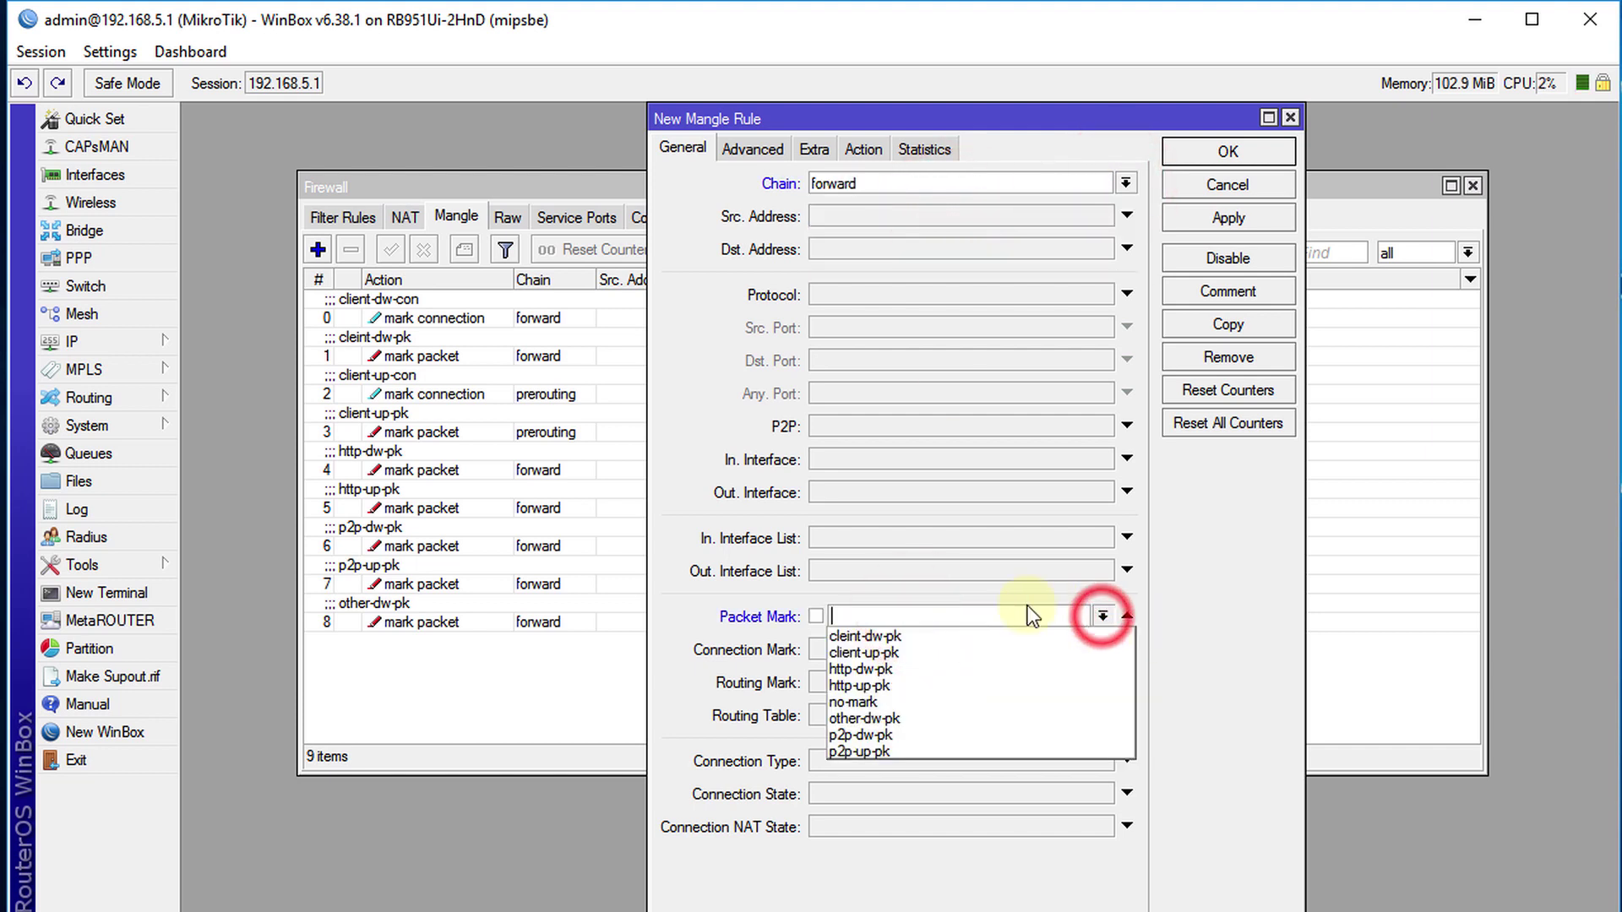
pyautogui.click(956, 650)
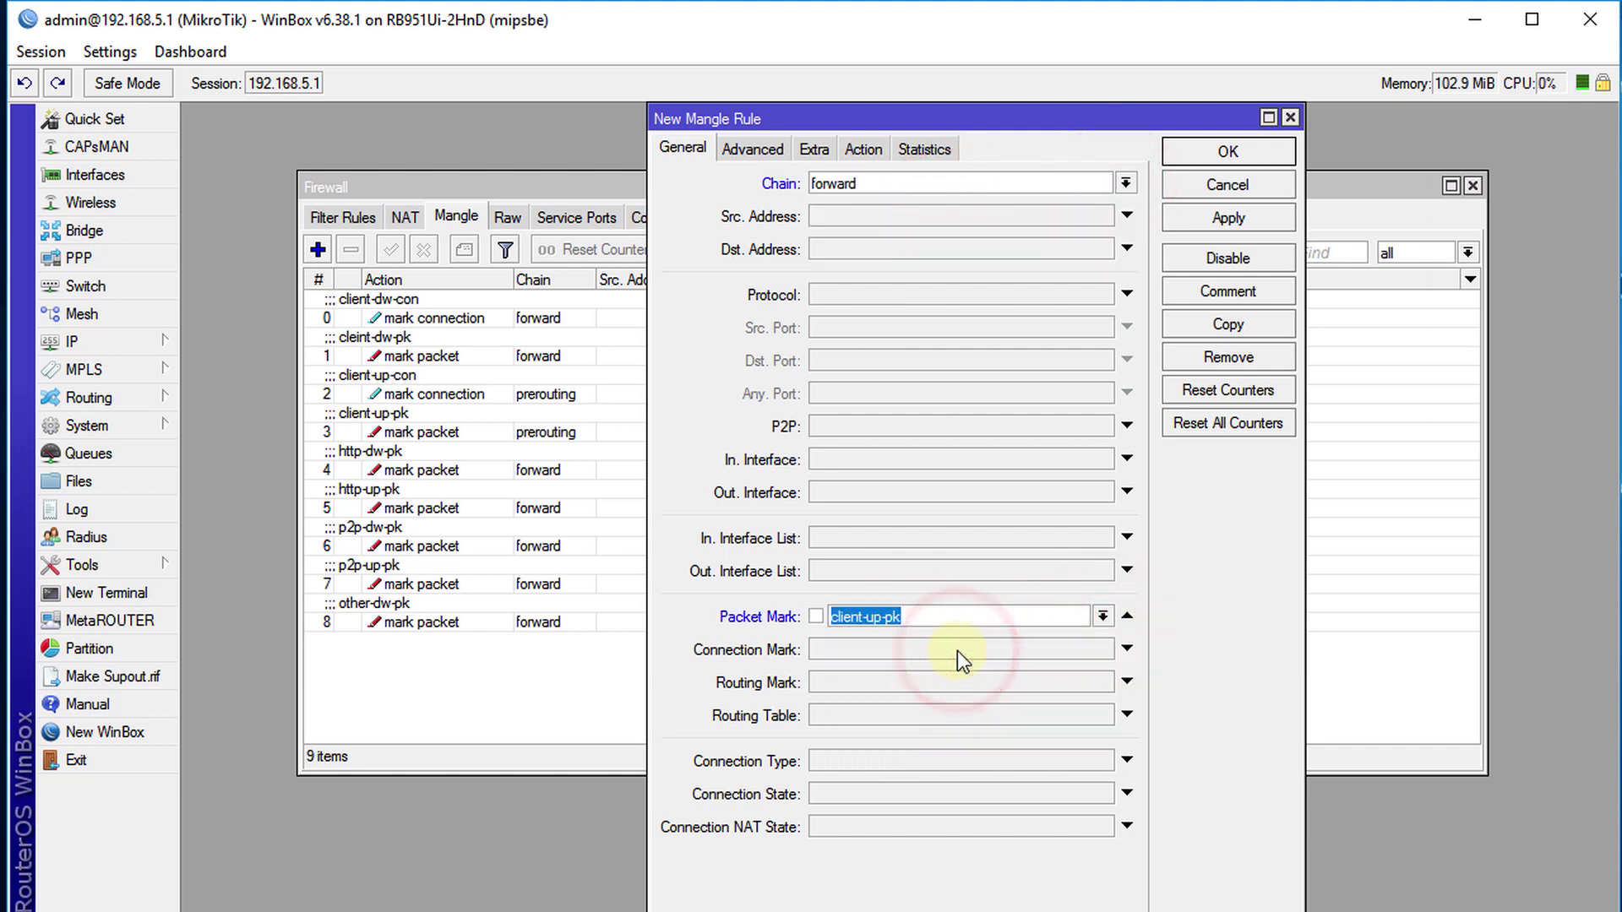
# - Set the action to mark packet other-up-pk without passthrough, comment it other-up-pk, and save
pyautogui.click(863, 149)
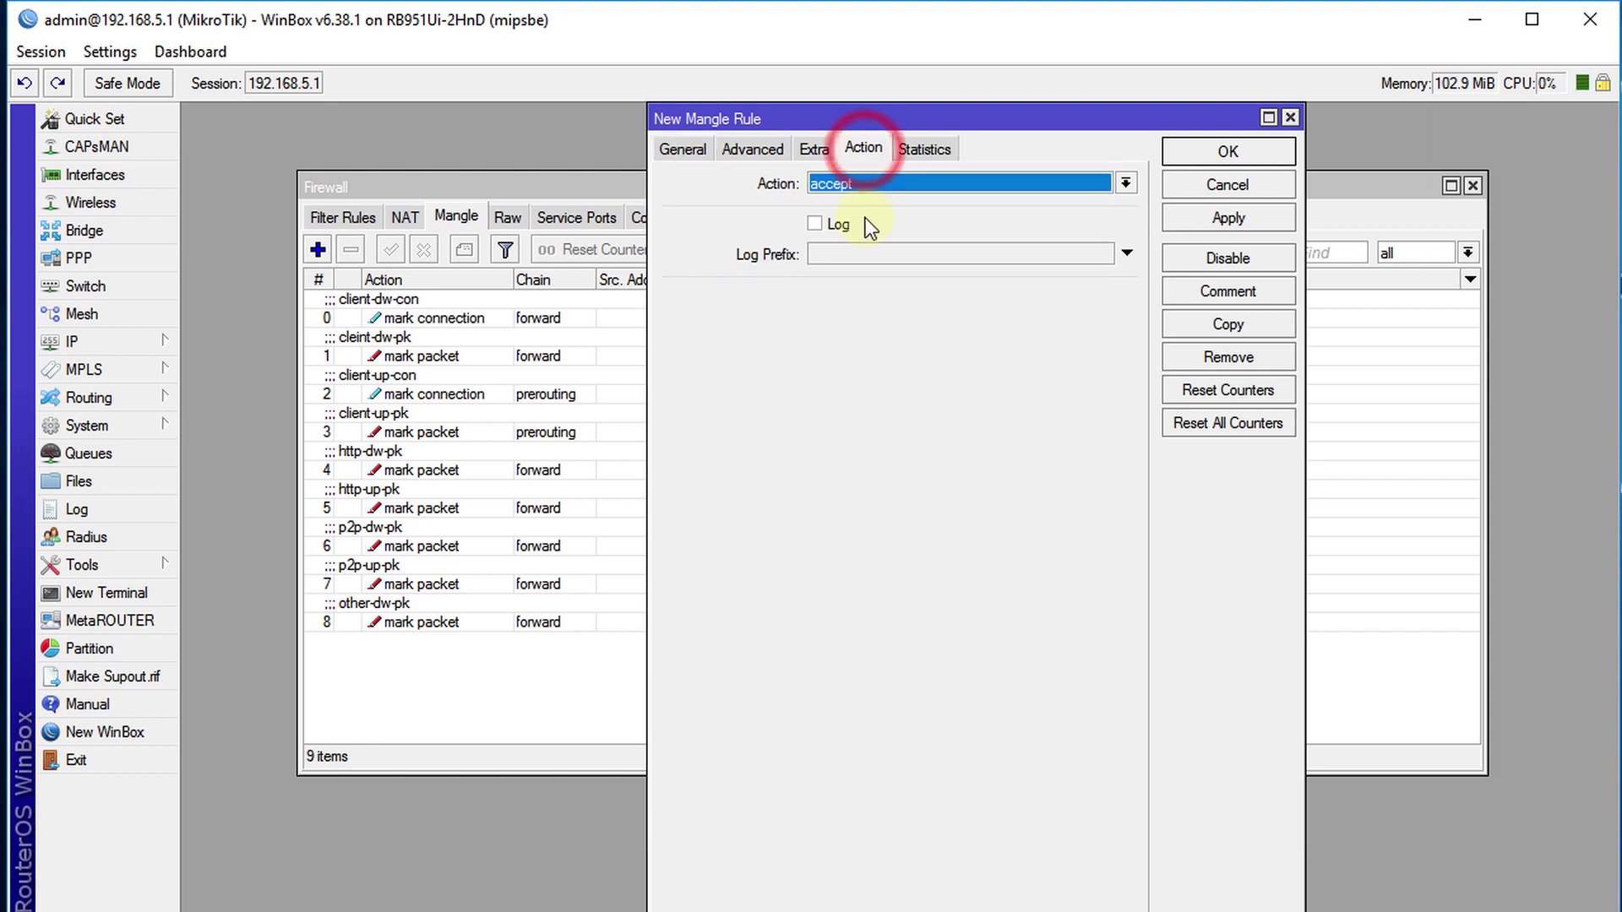
pyautogui.click(885, 179)
pyautogui.click(878, 383)
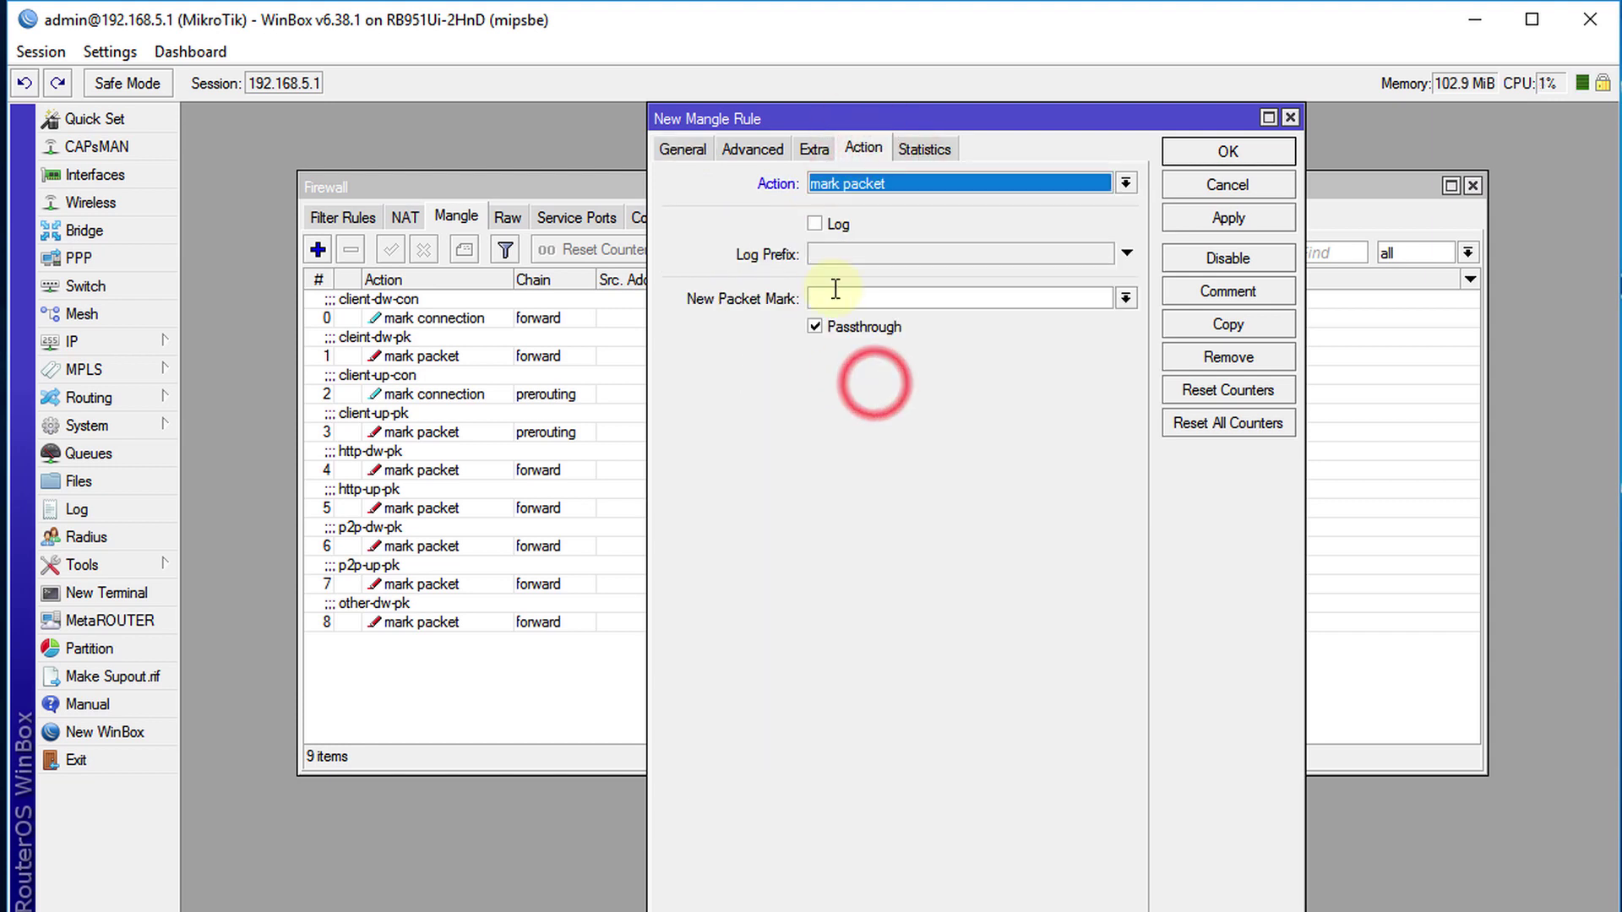
pyautogui.click(835, 288)
pyautogui.write('other')
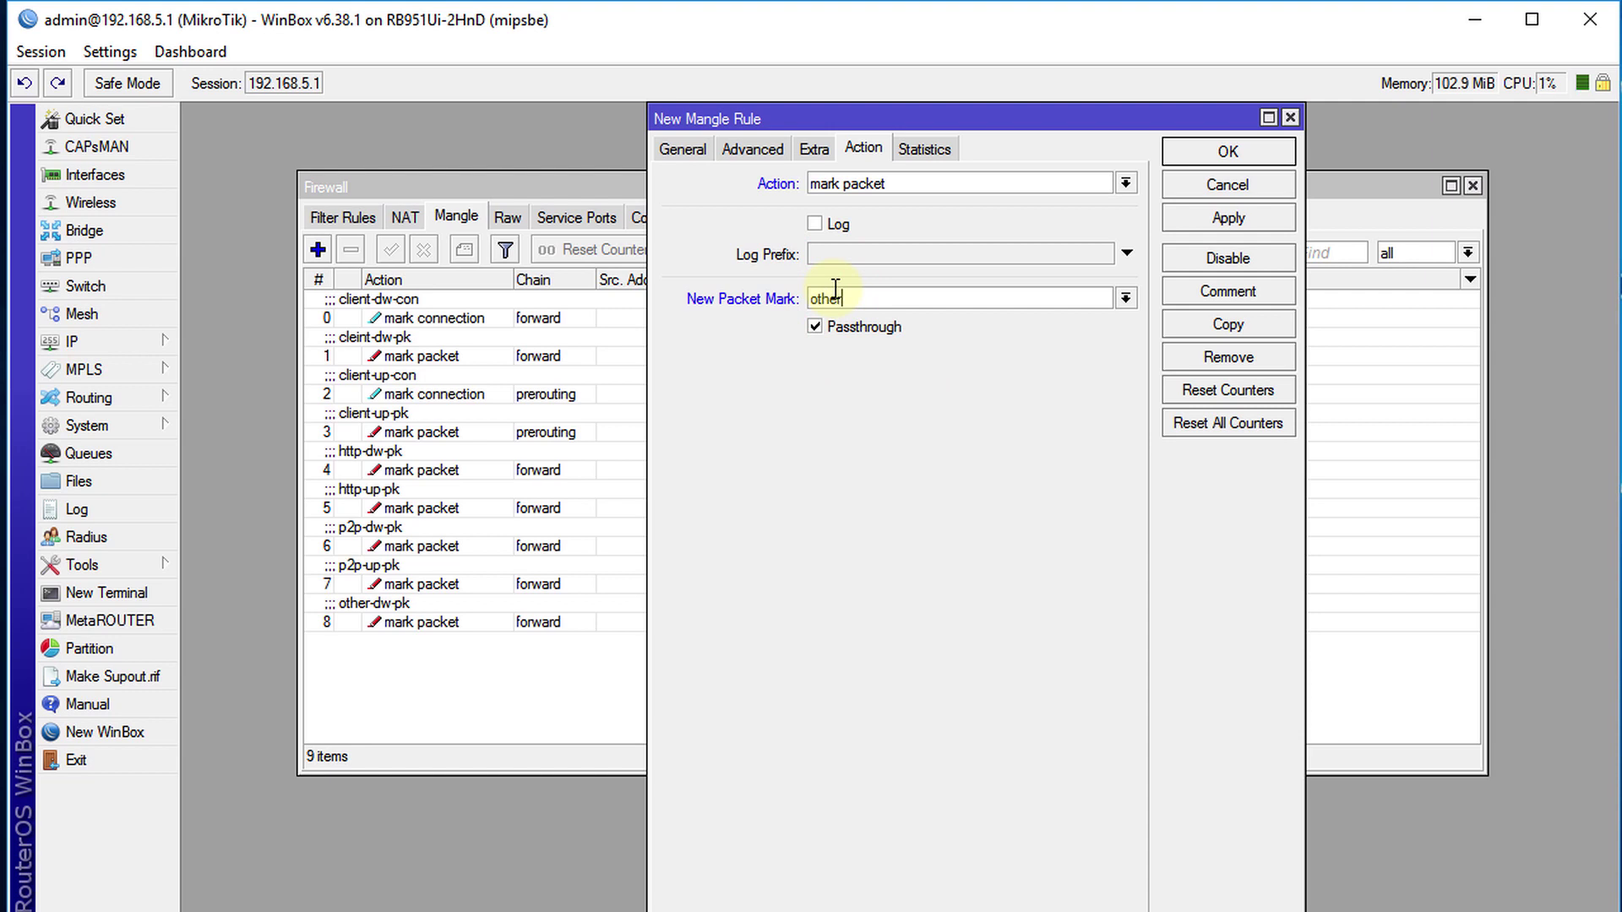
pyautogui.write('-up-pk')
pyautogui.doubleClick(916, 299)
pyautogui.hotkey('ctrl', 'c')
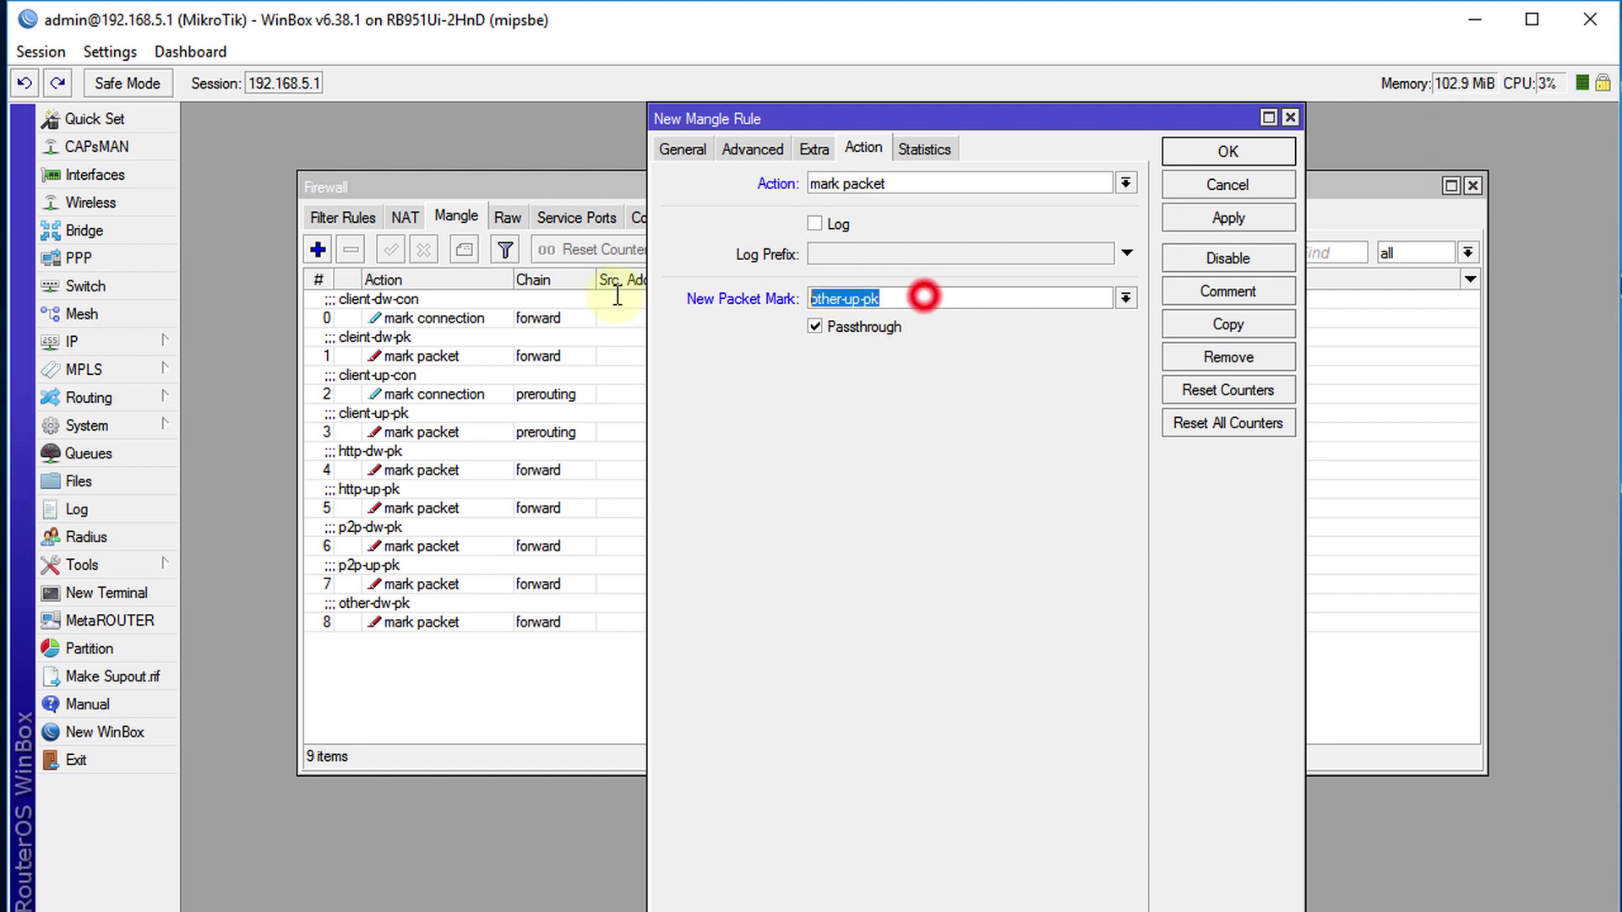
pyautogui.click(814, 327)
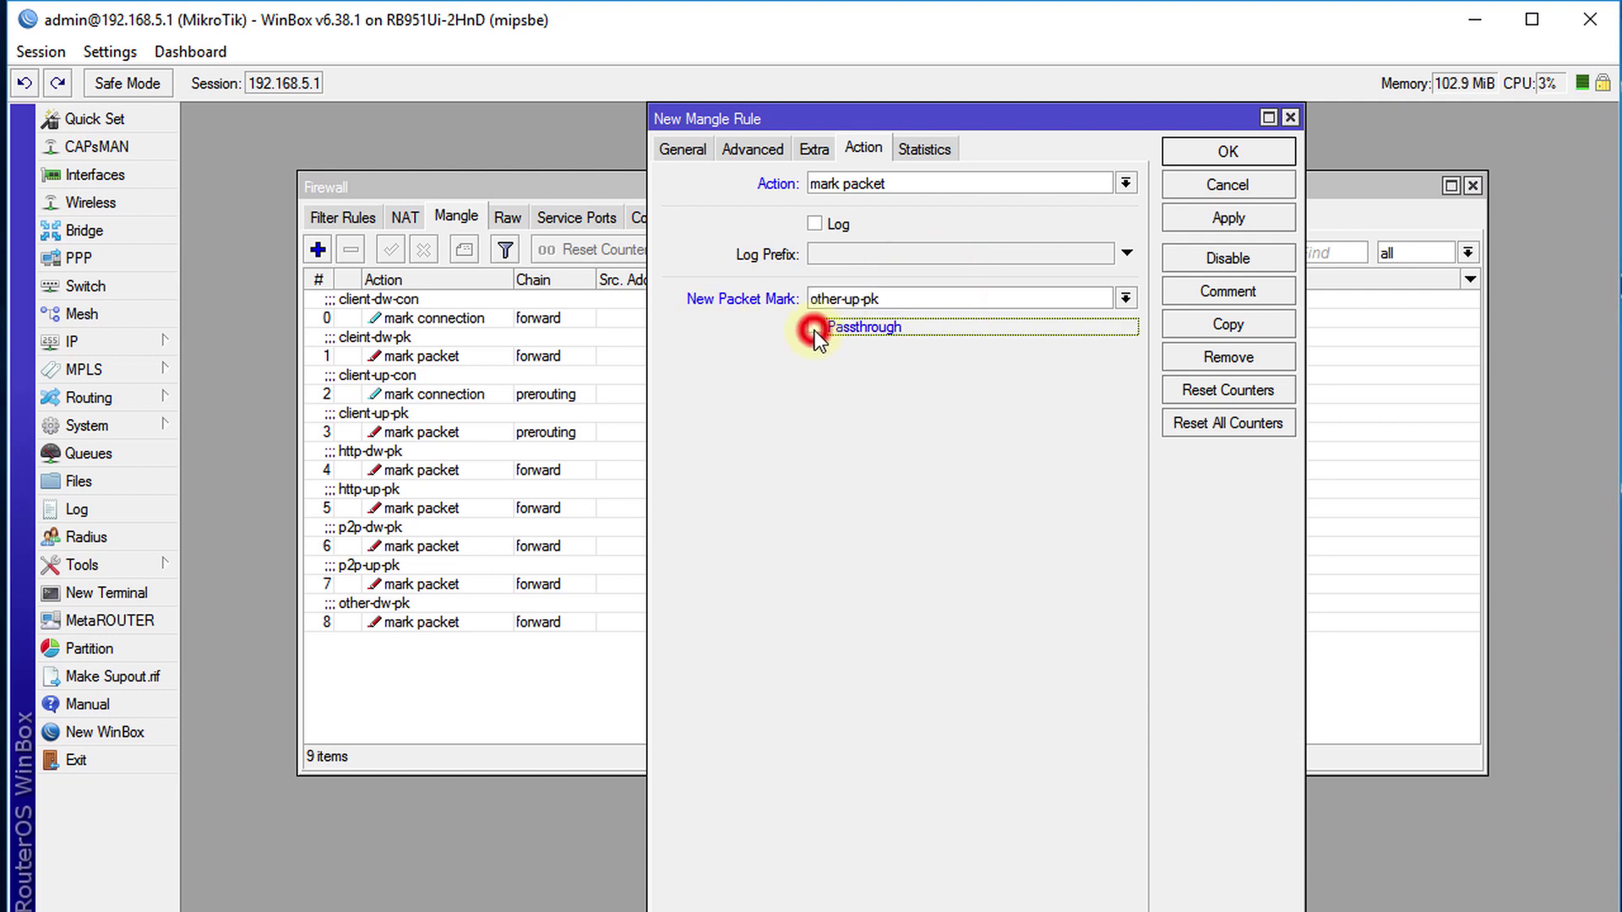
pyautogui.click(1250, 288)
pyautogui.hotkey('ctrl', 'v')
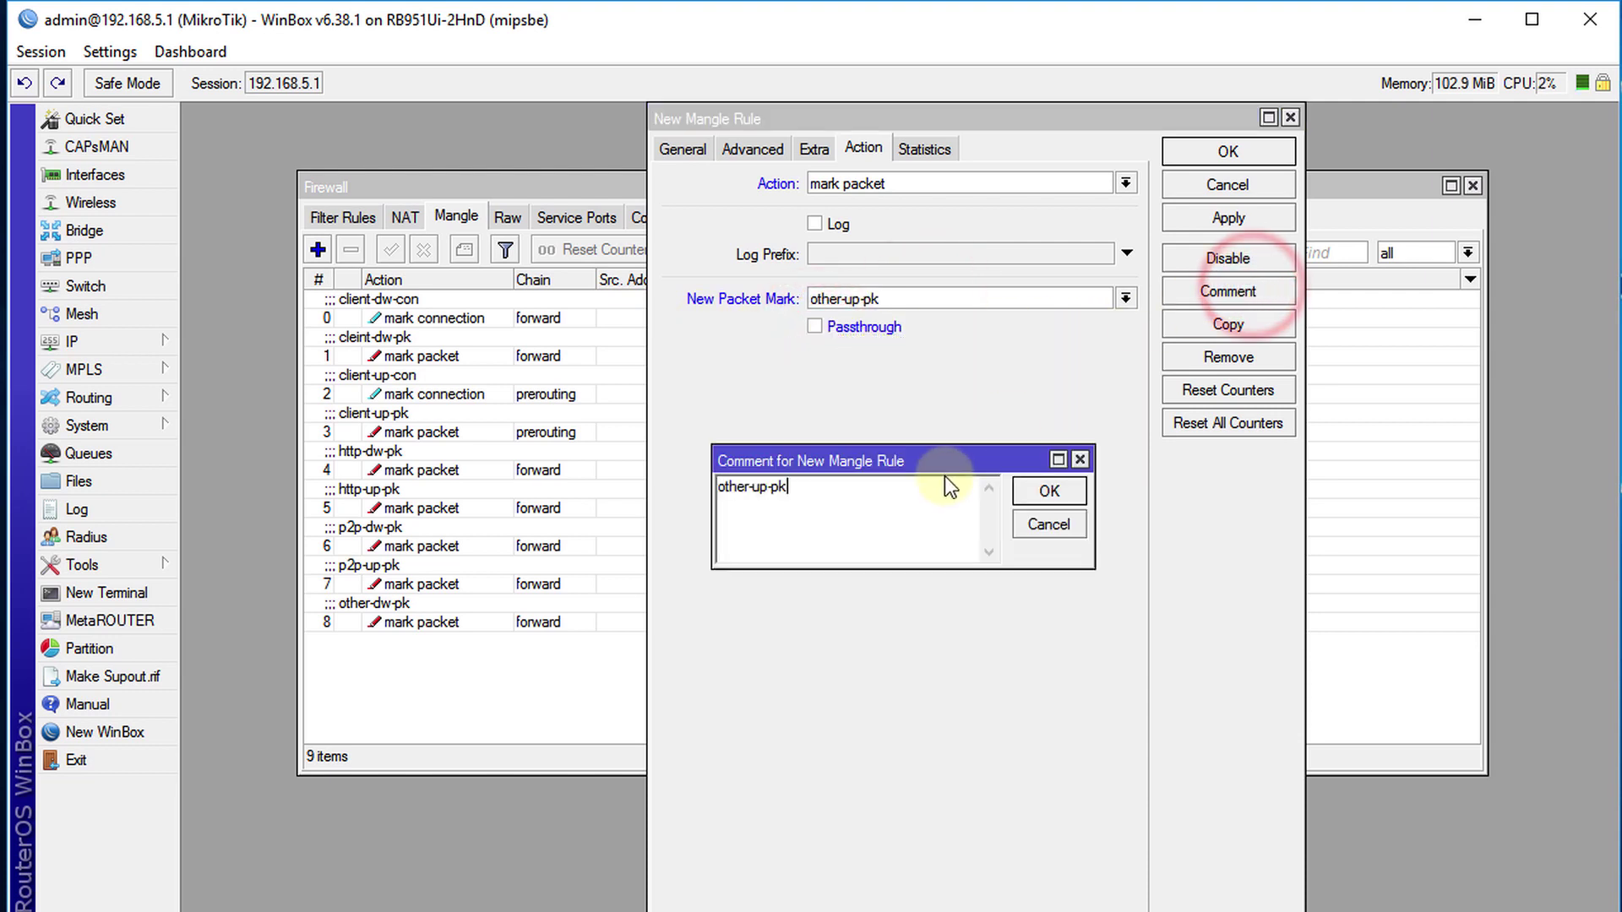
pyautogui.click(1044, 491)
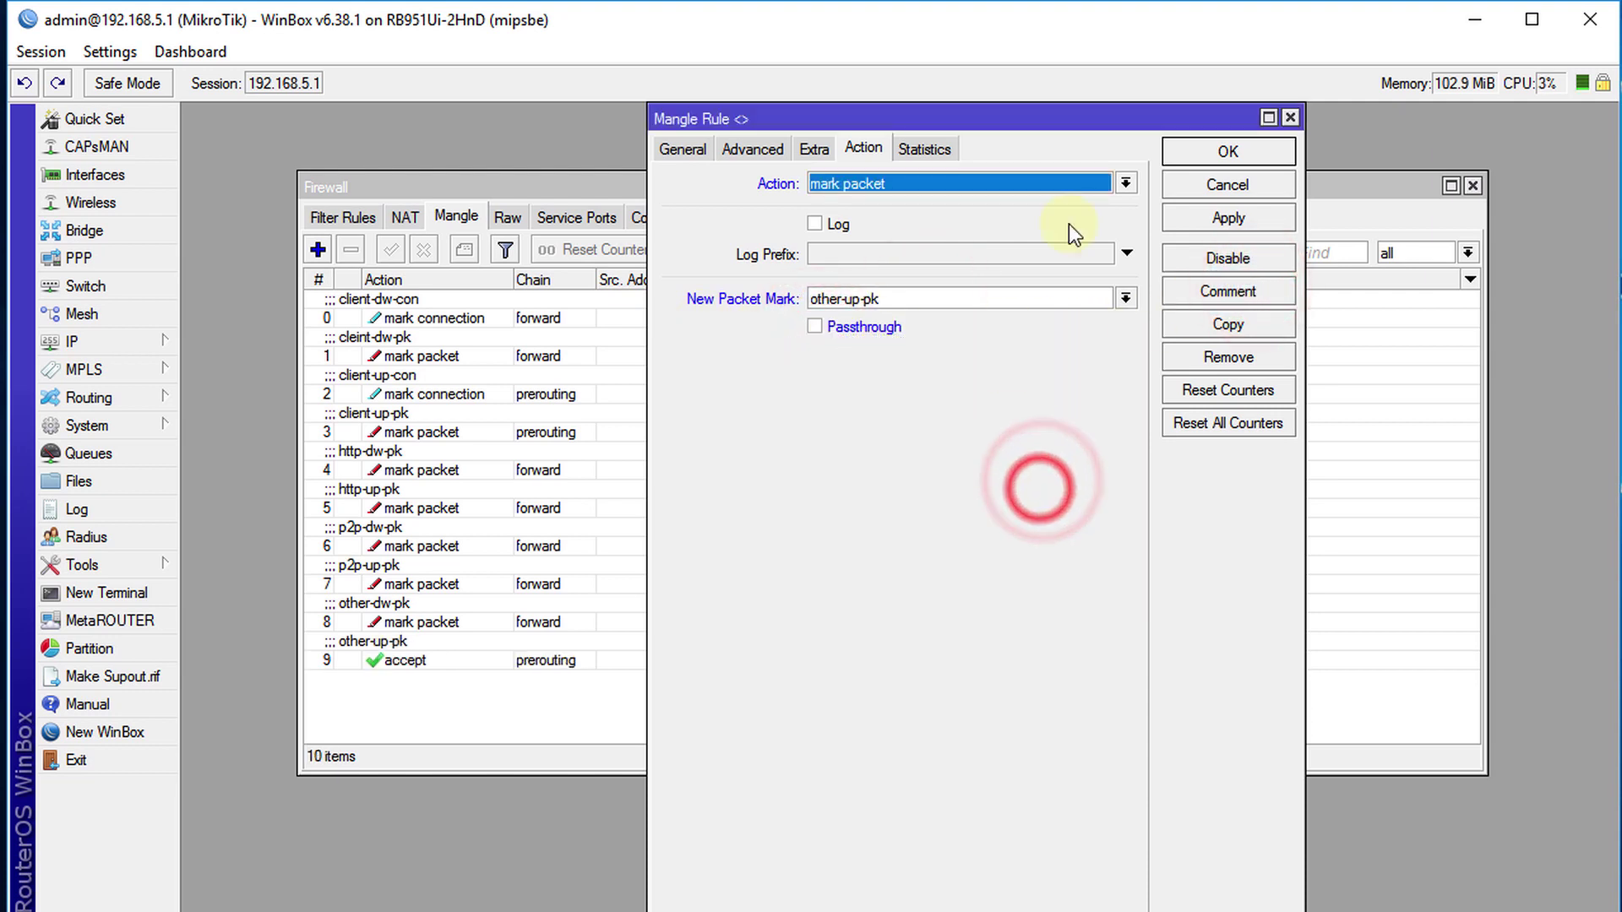
pyautogui.click(1191, 152)
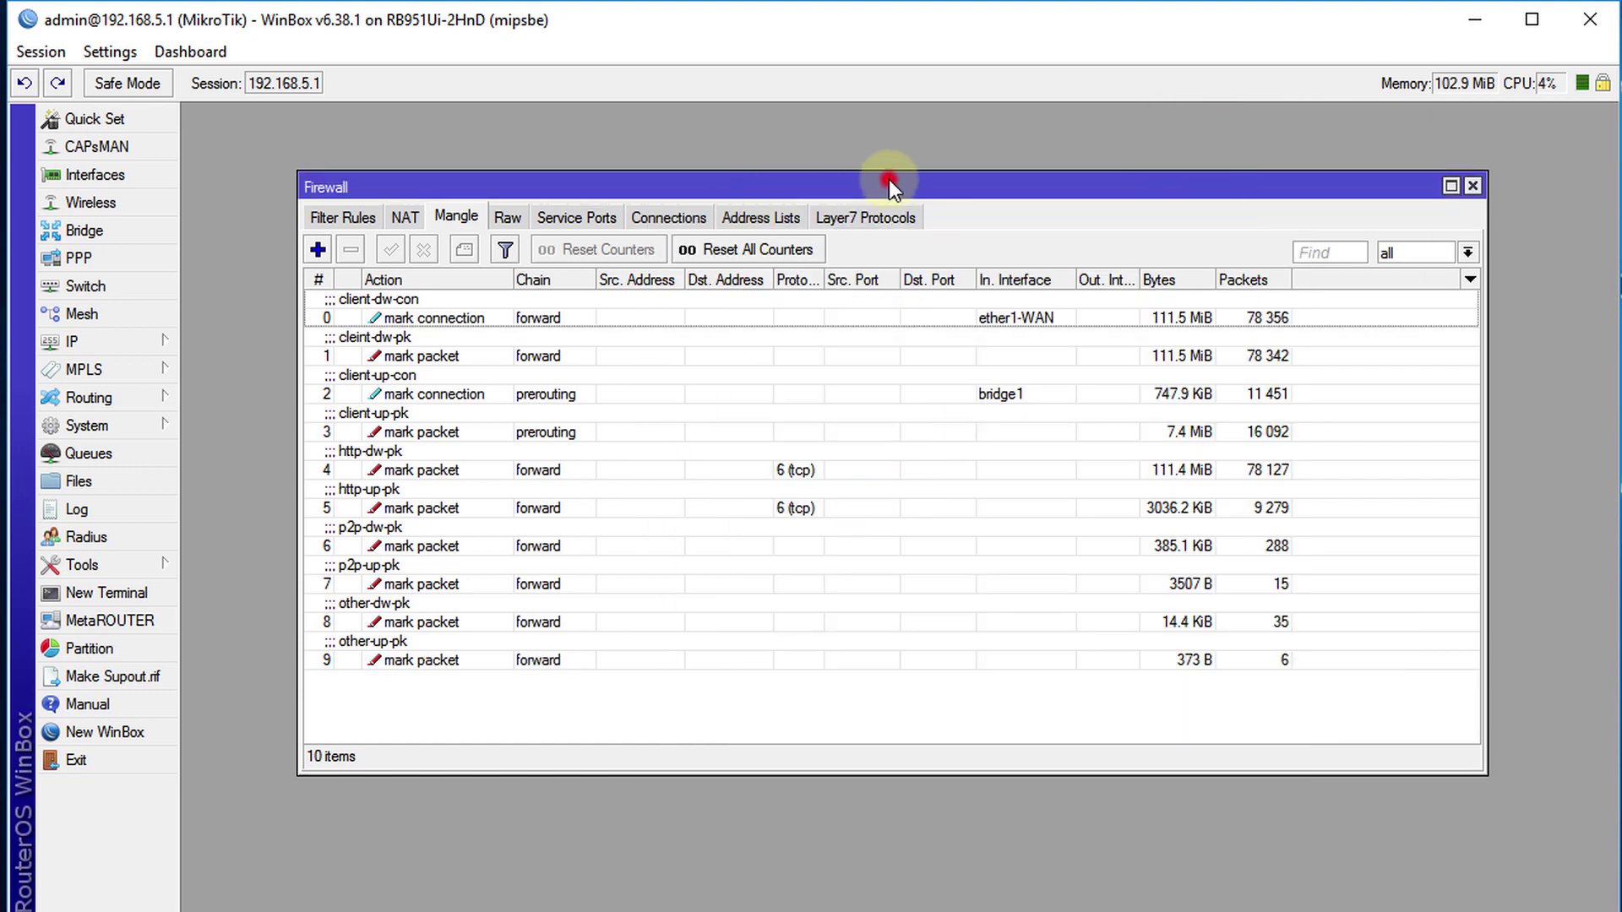
pyautogui.moveTo(888, 179); pyautogui.dragTo(908, 155)
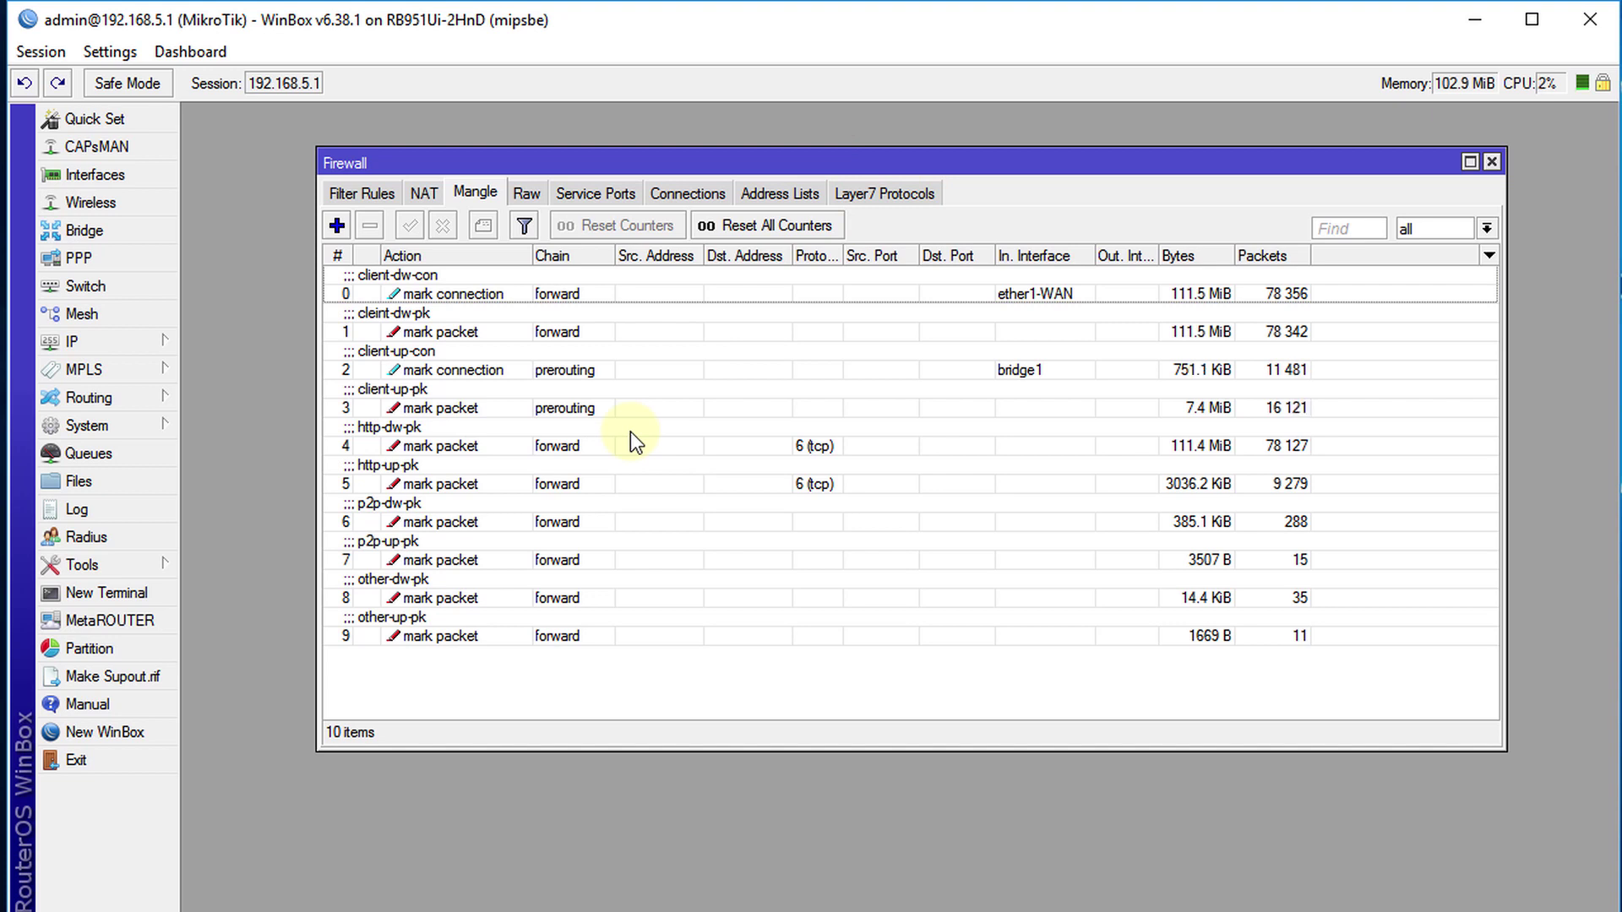
pyautogui.click(438, 296)
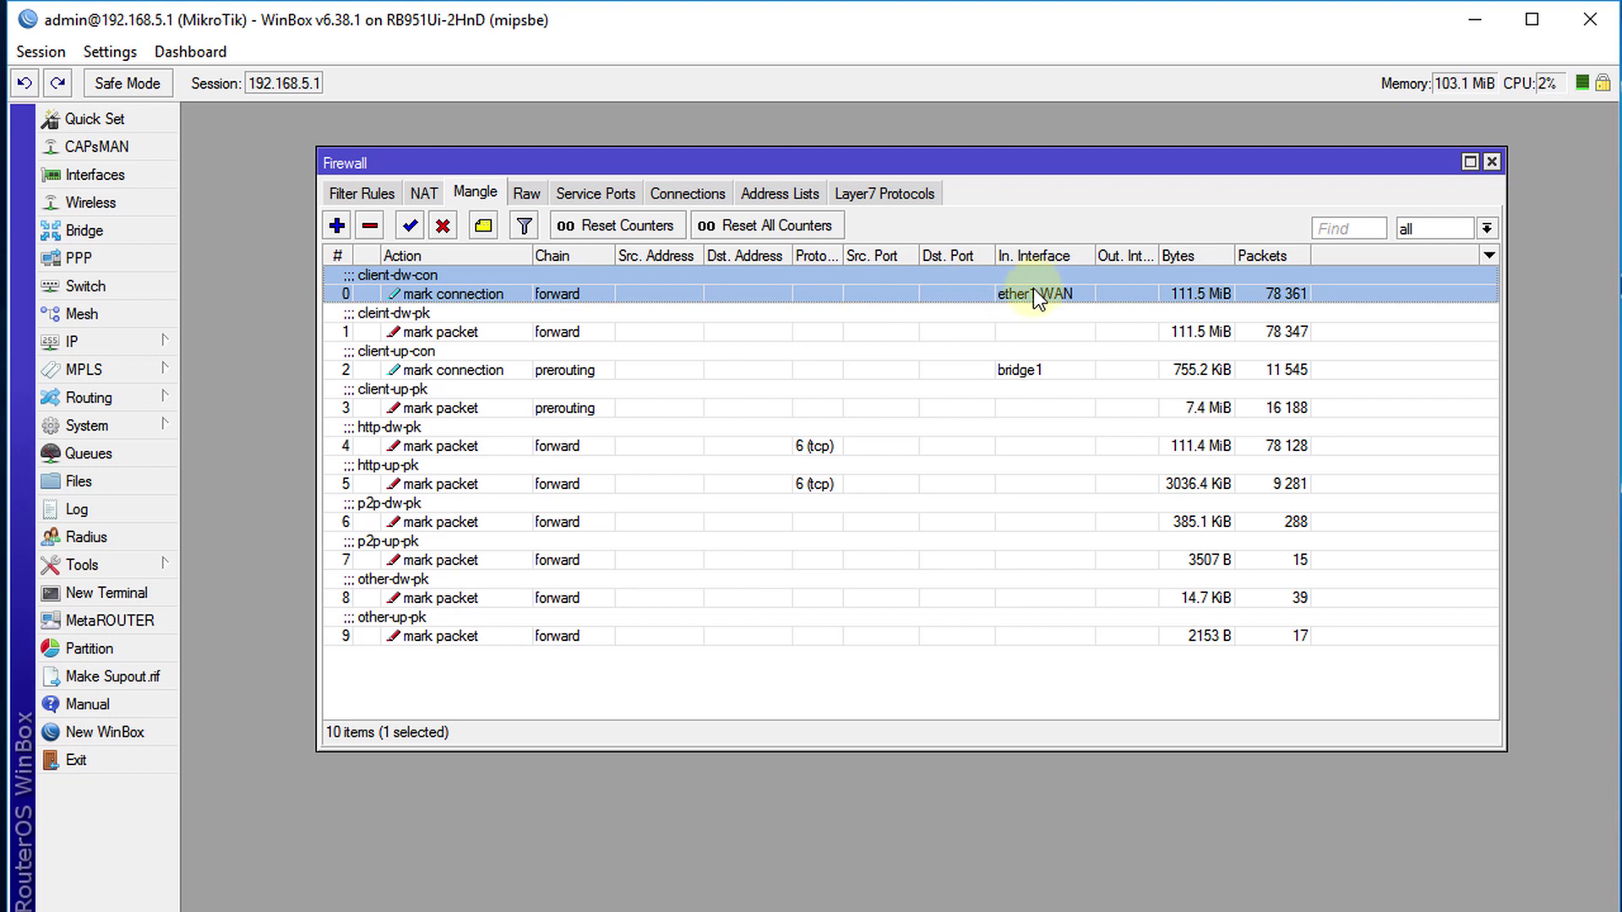
pyautogui.click(478, 331)
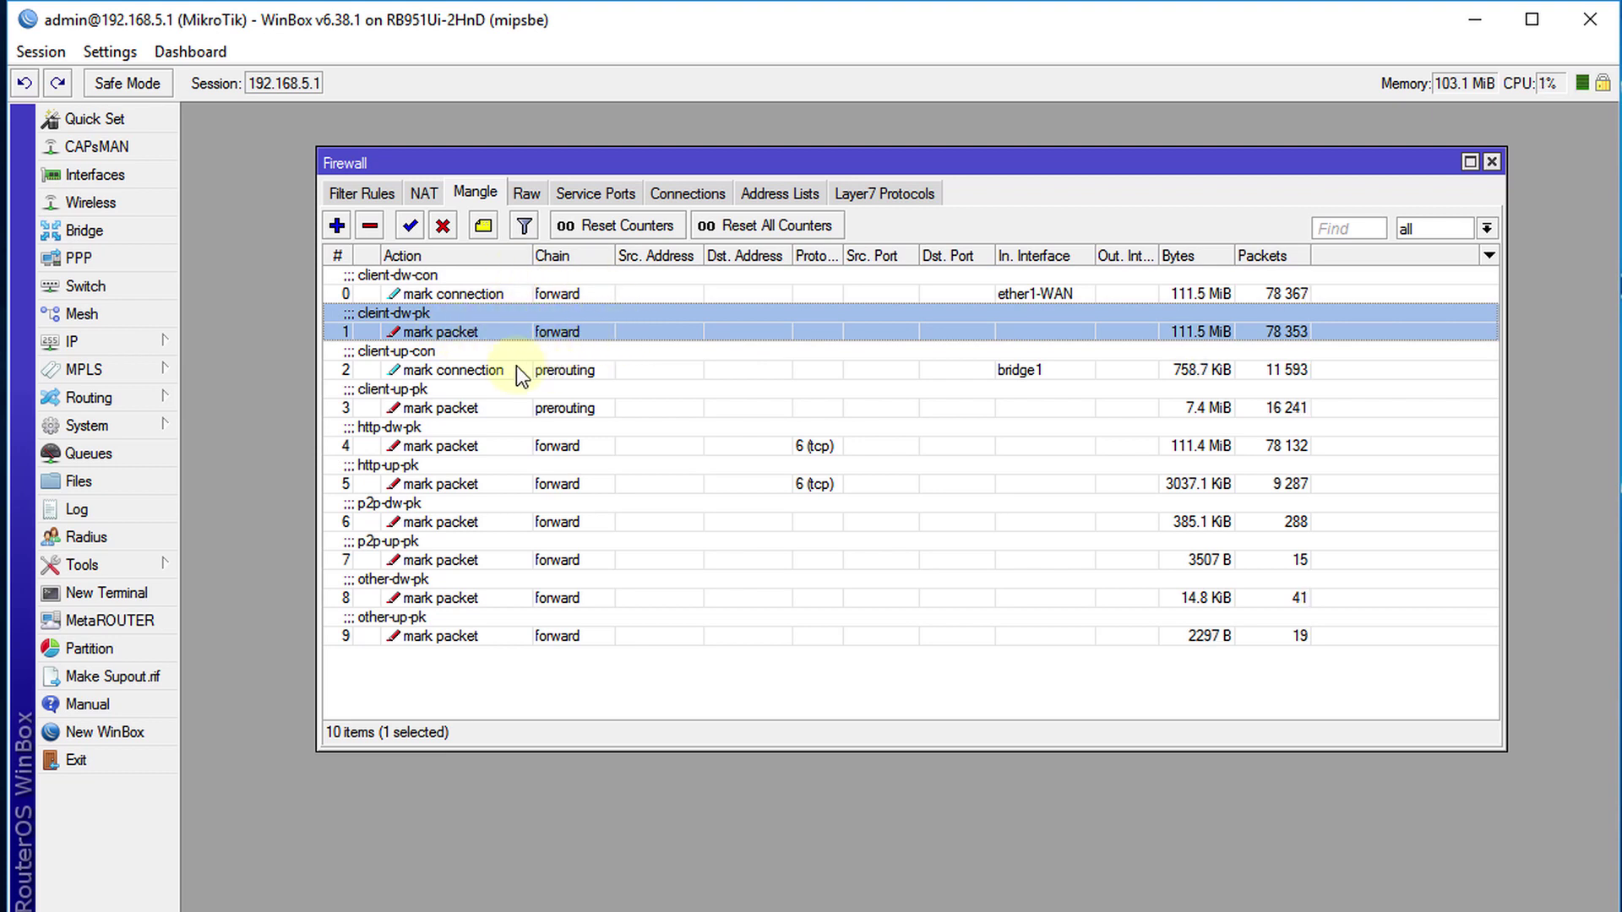
pyautogui.click(460, 370)
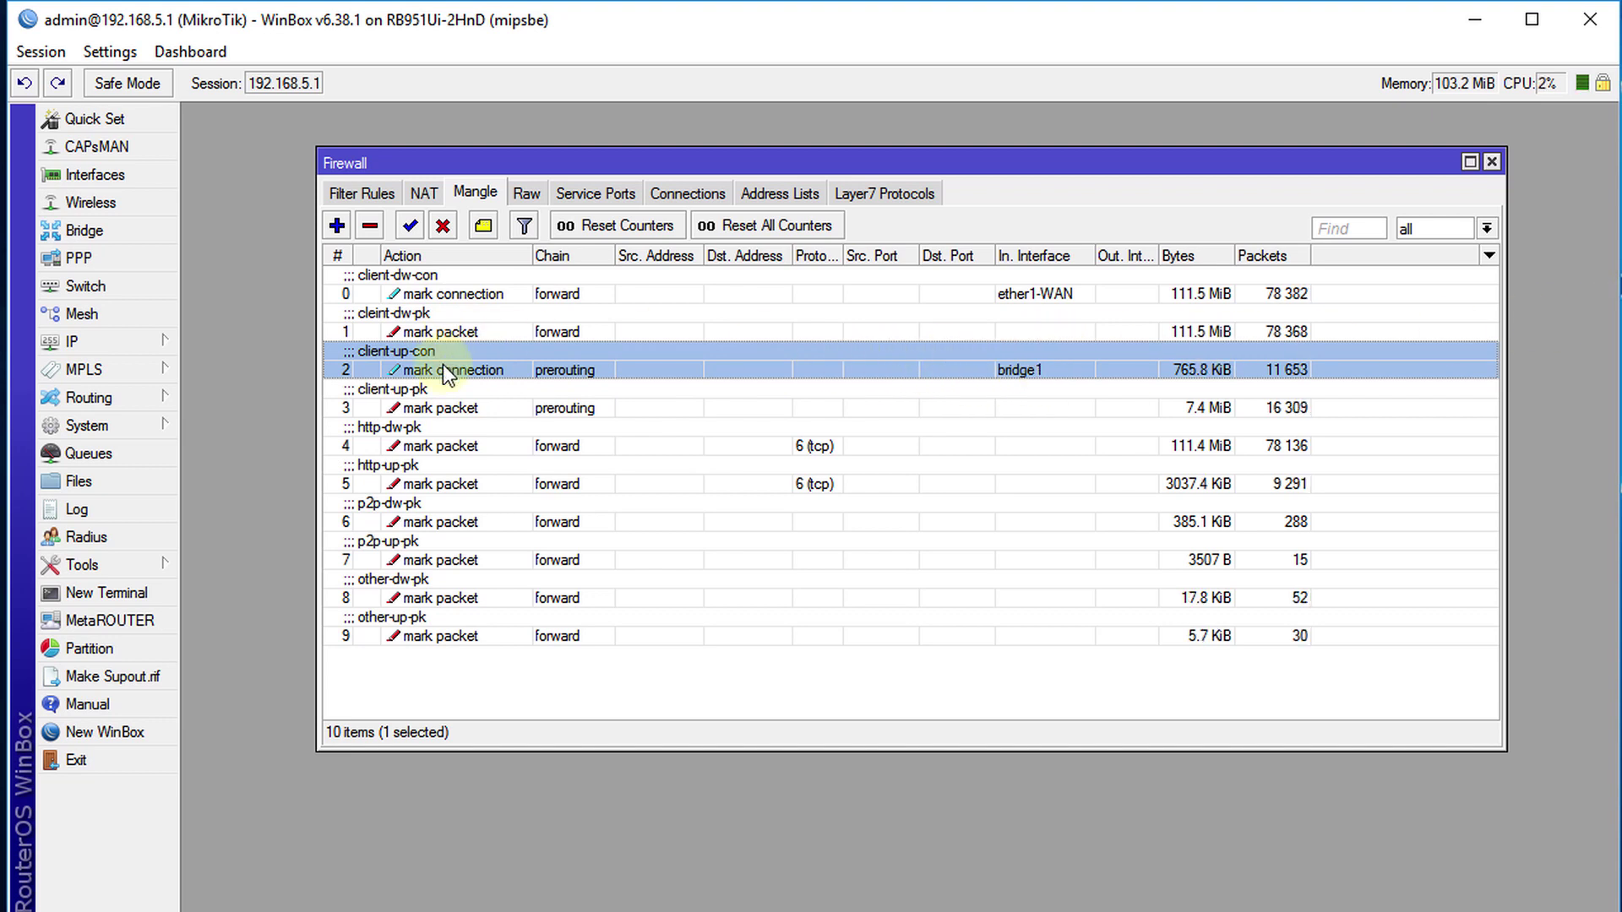
pyautogui.click(460, 397)
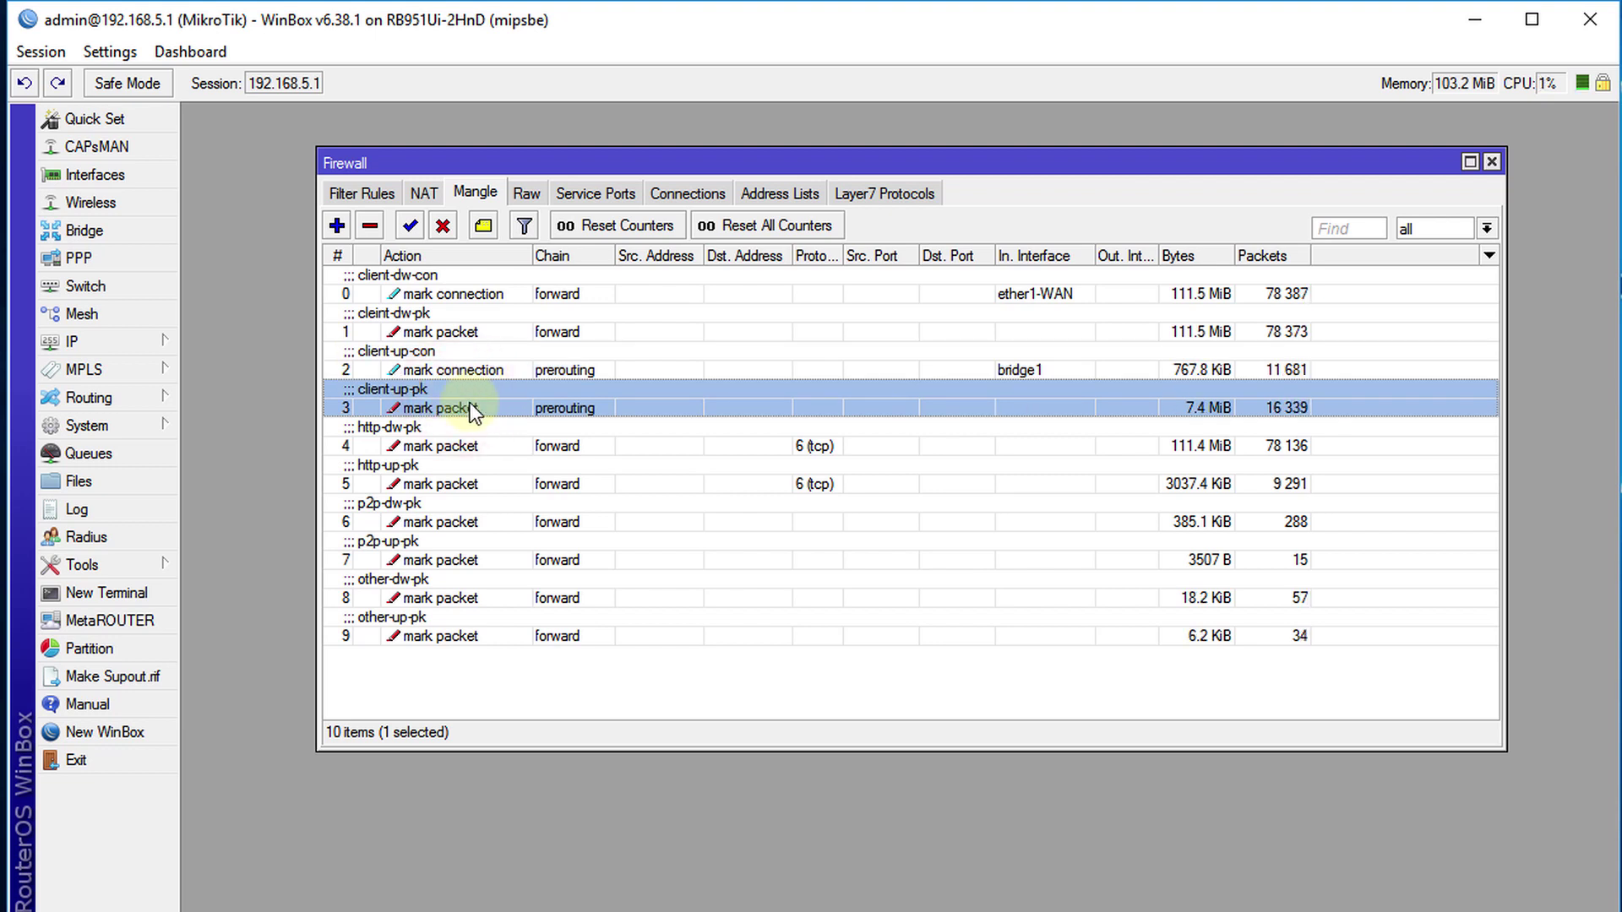
pyautogui.click(517, 435)
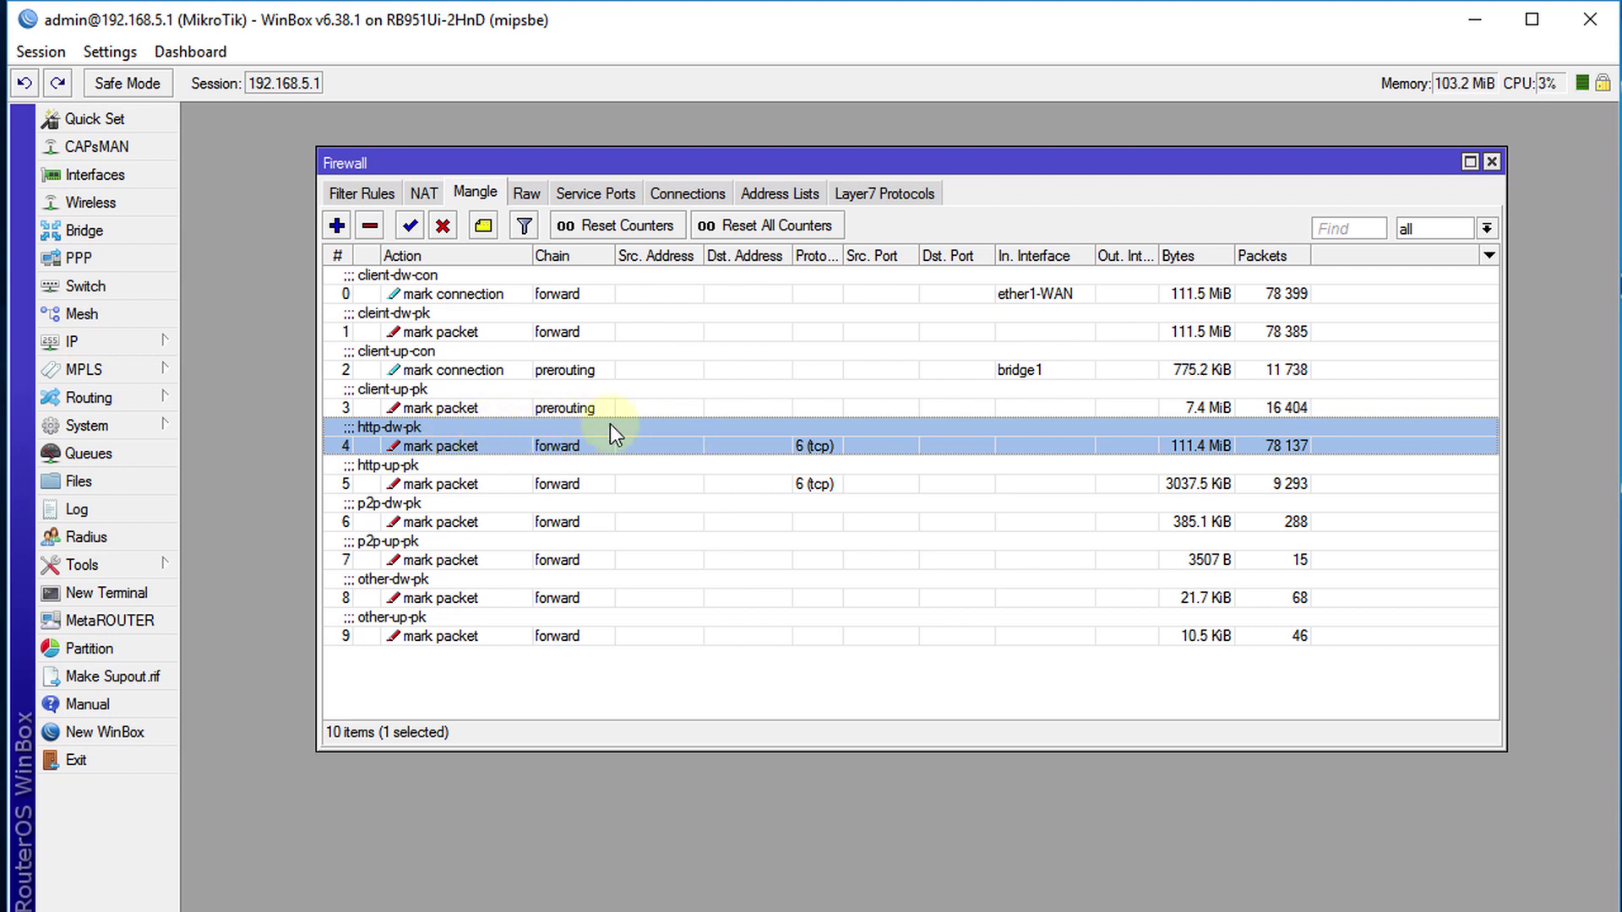
pyautogui.click(534, 470)
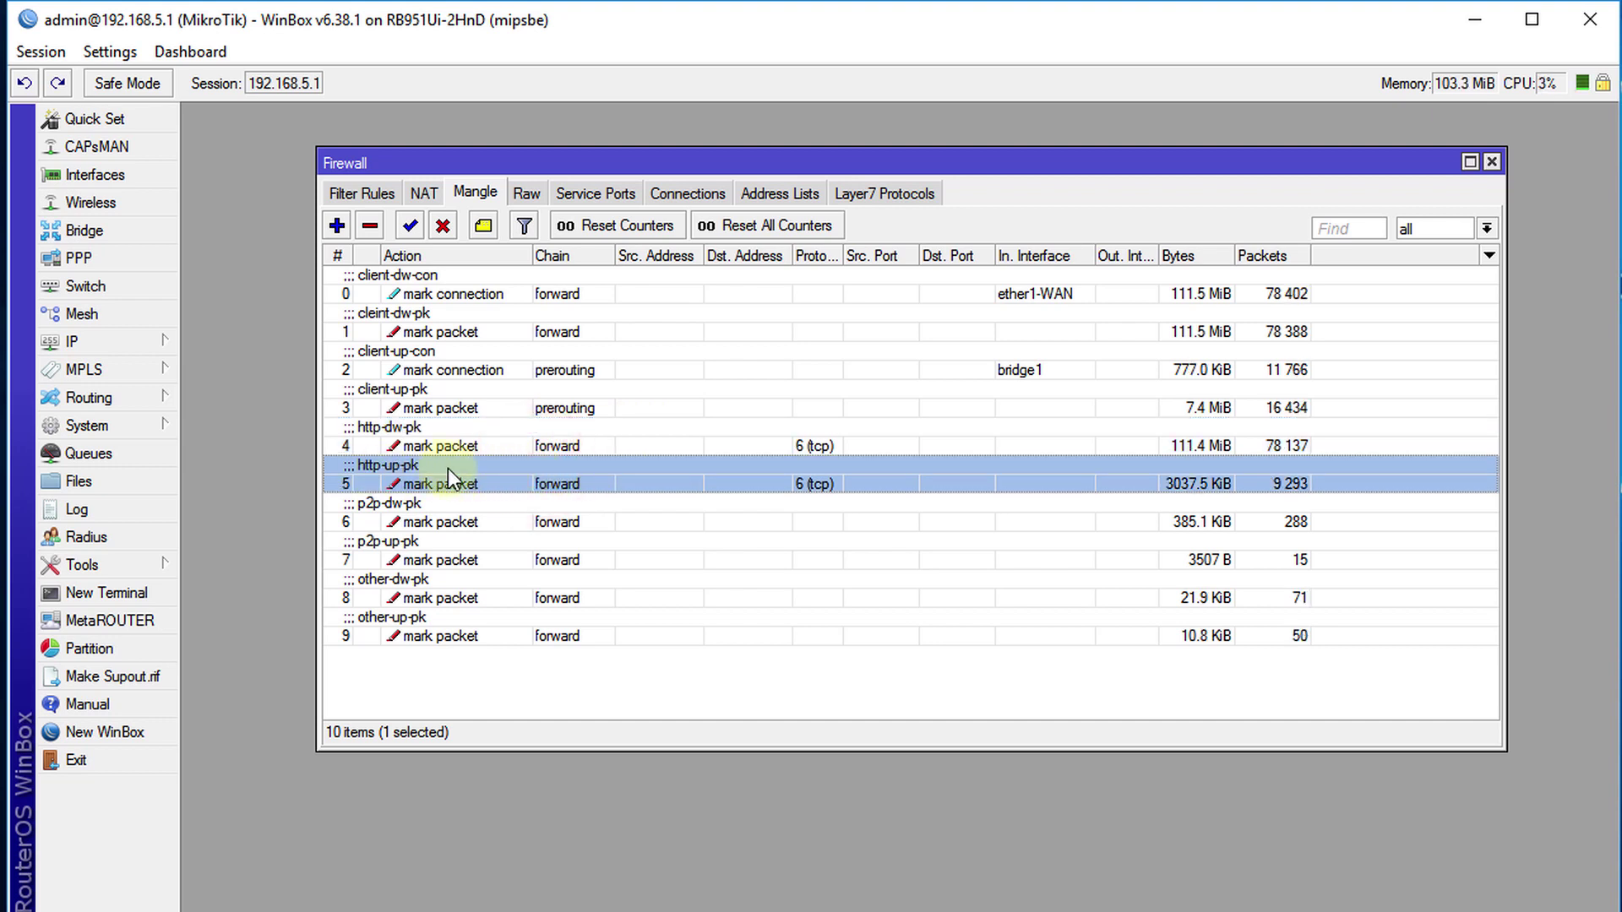
pyautogui.click(478, 517)
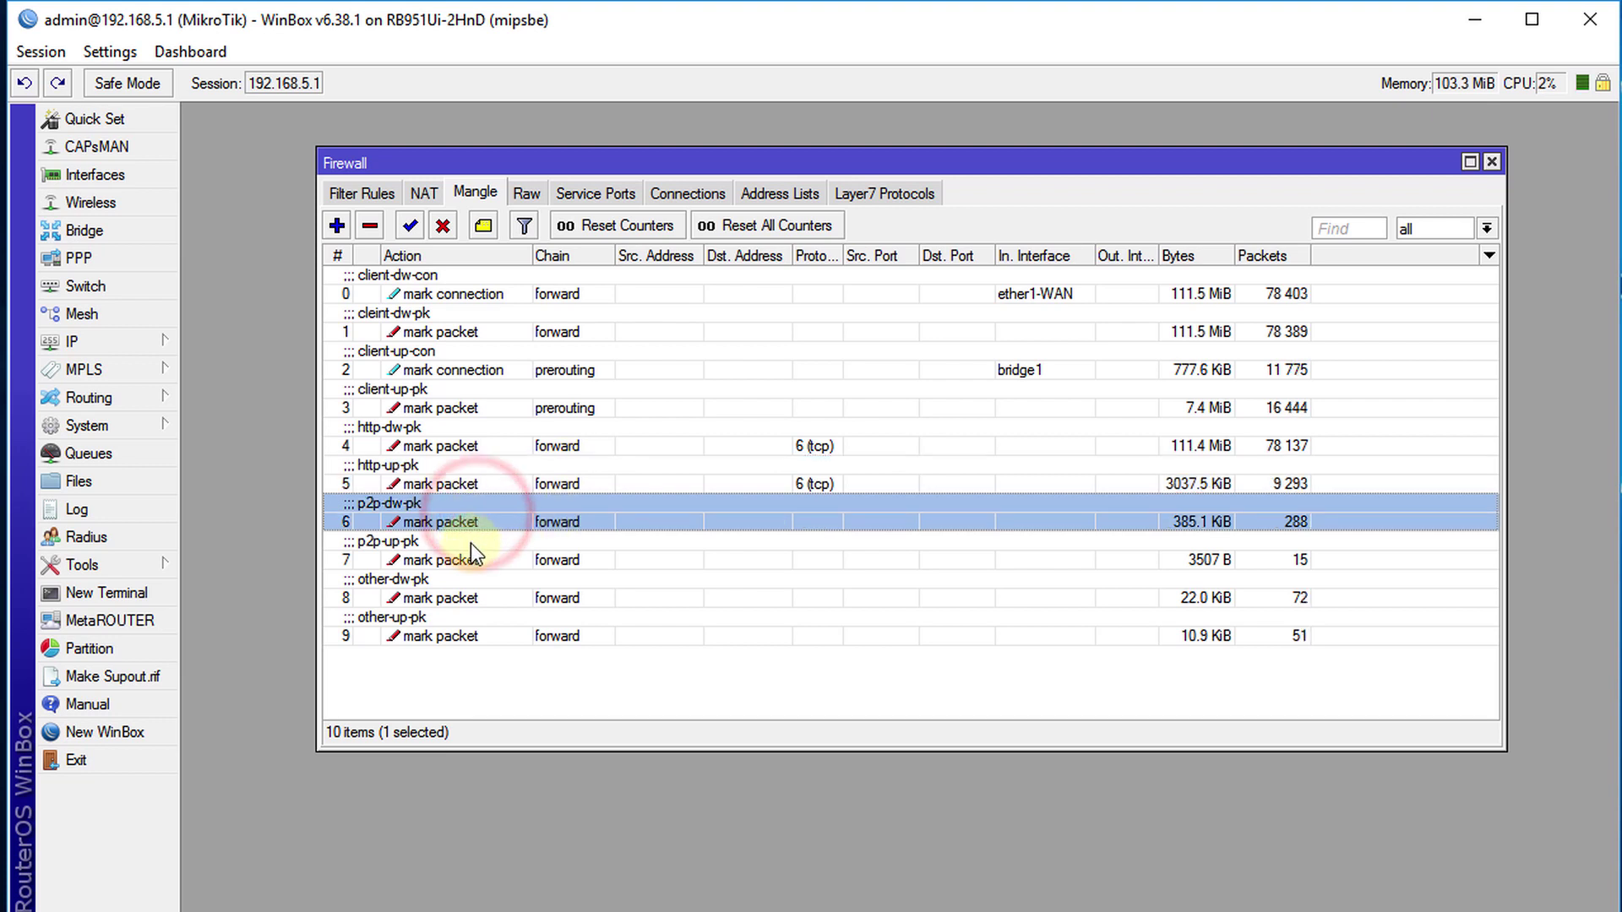
pyautogui.keyDown('ctrl'); pyautogui.click(468, 553); pyautogui.keyUp('ctrl')
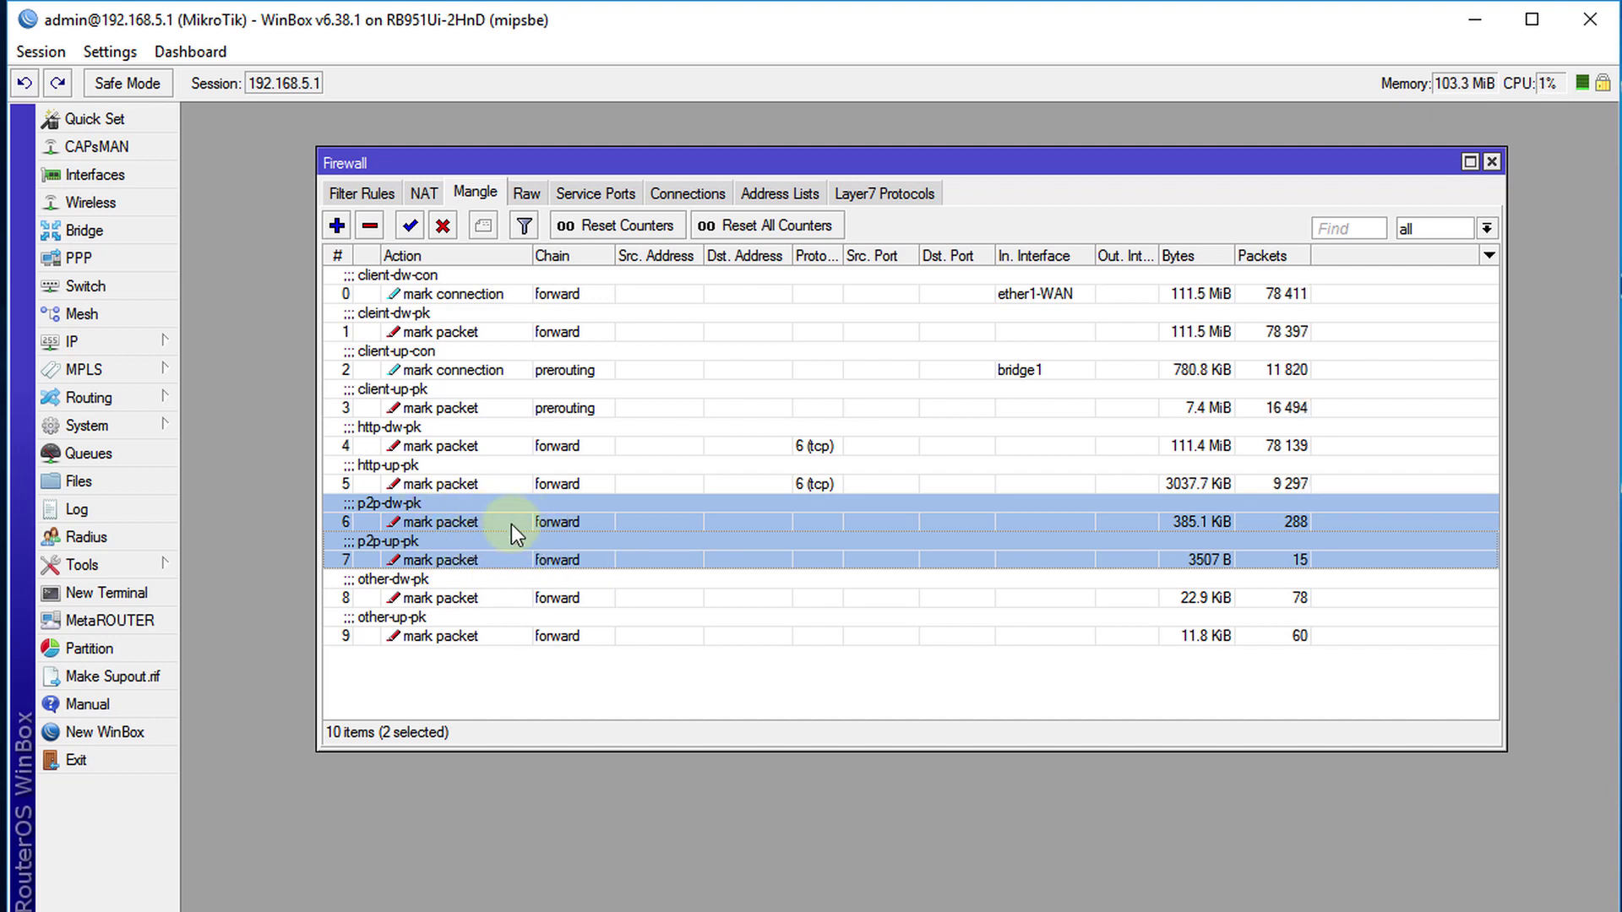
pyautogui.click(505, 577)
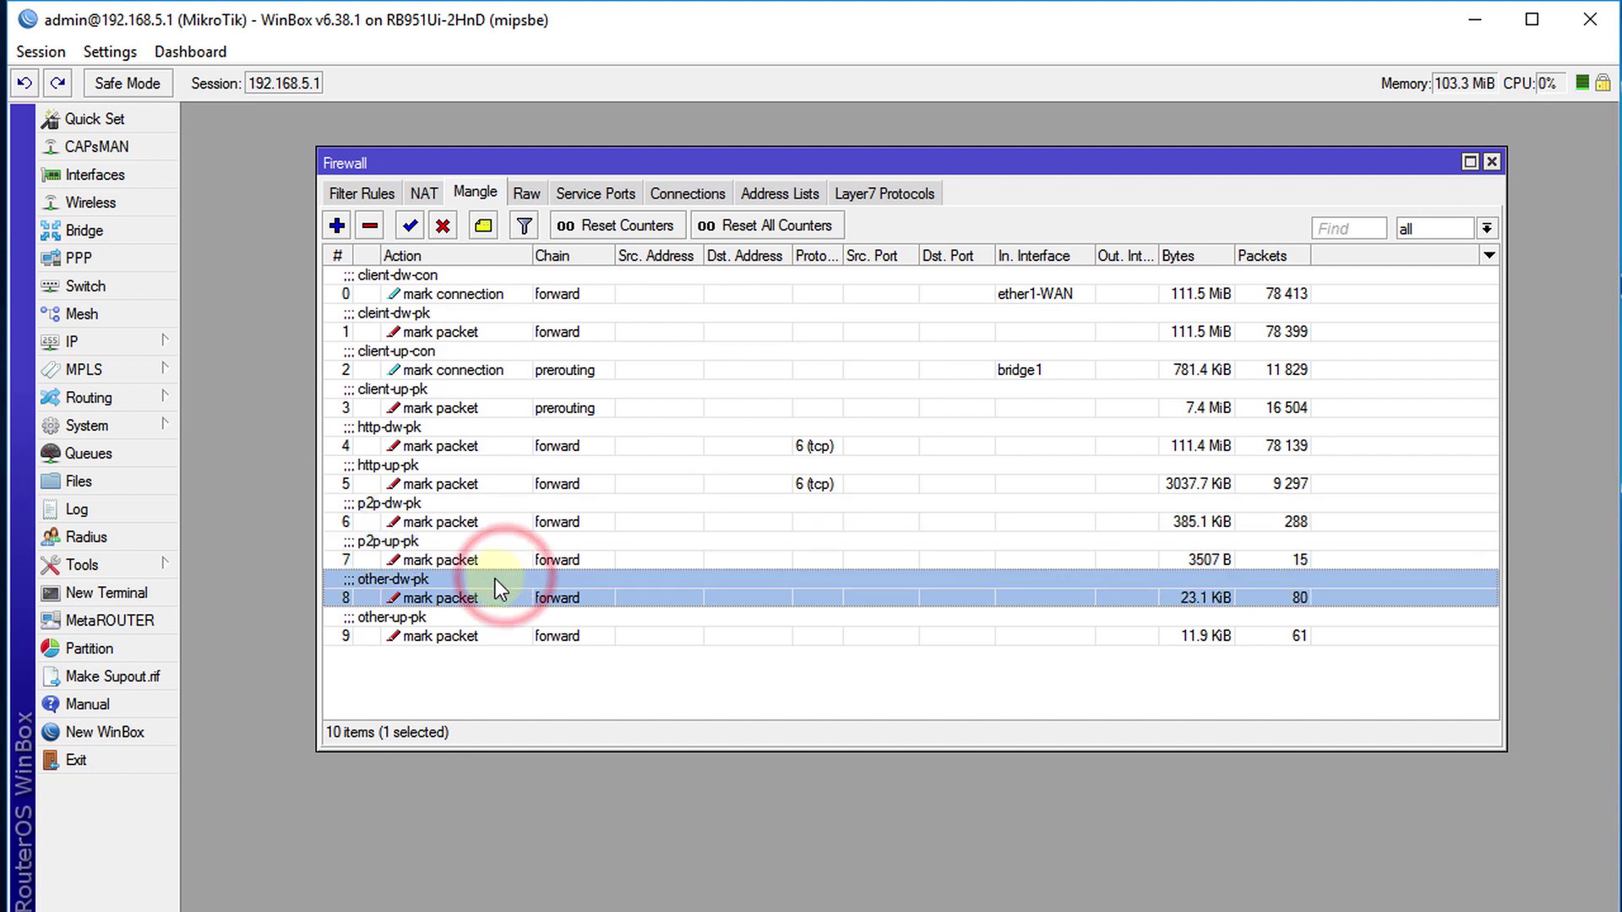
pyautogui.keyDown('ctrl'); pyautogui.click(463, 614); pyautogui.keyUp('ctrl')
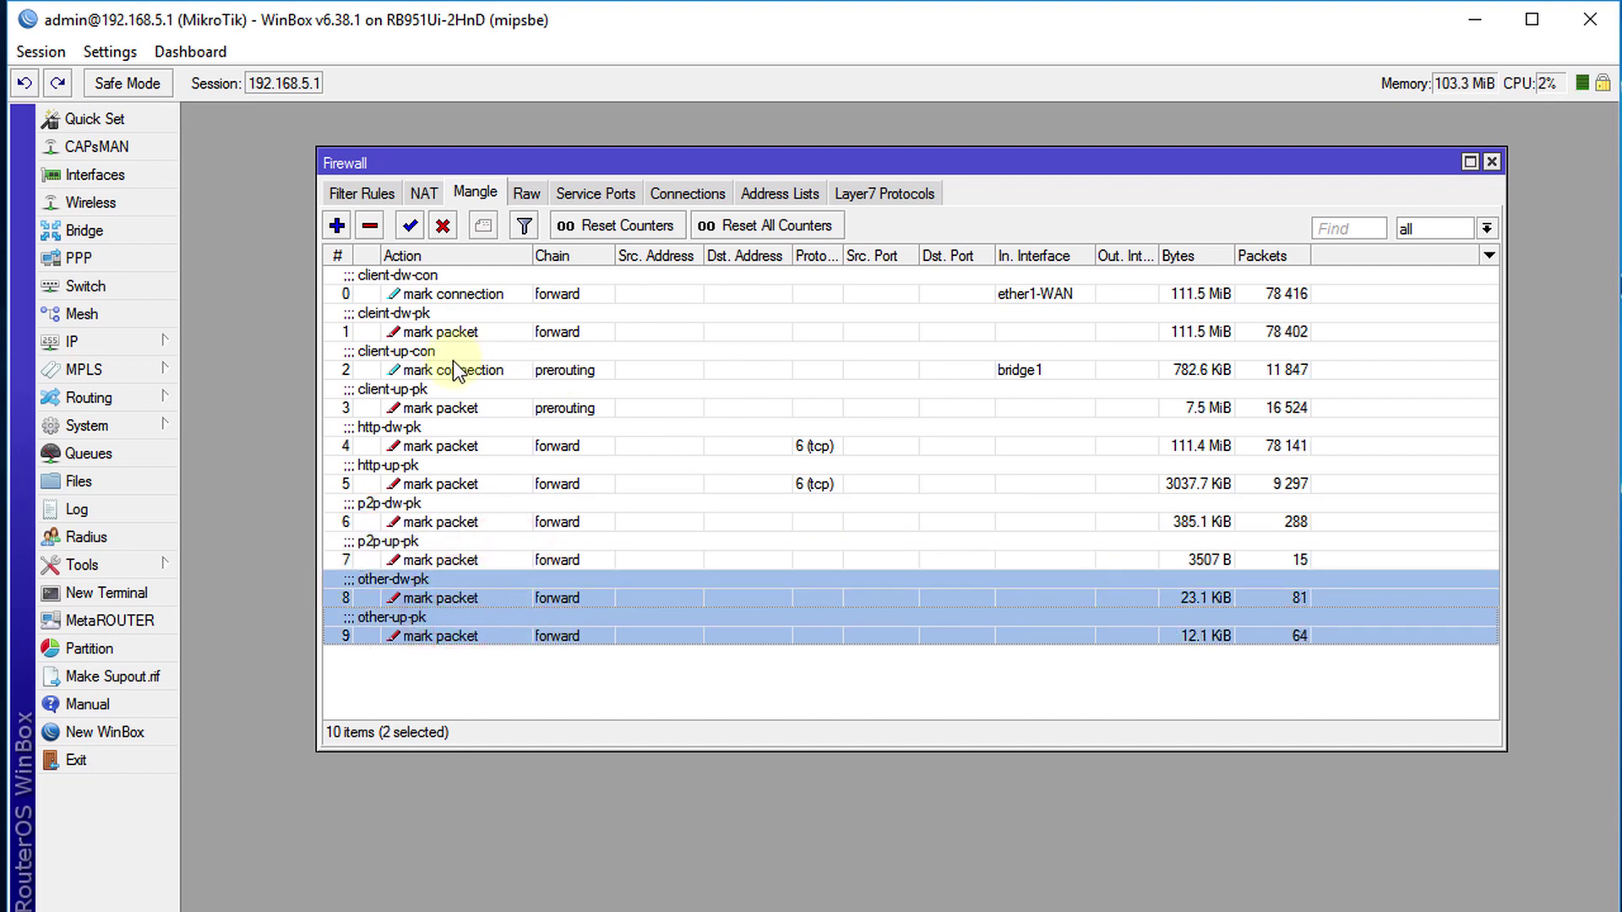
pyautogui.click(418, 444)
pyautogui.keyDown('ctrl'); pyautogui.click(406, 479); pyautogui.keyUp('ctrl')
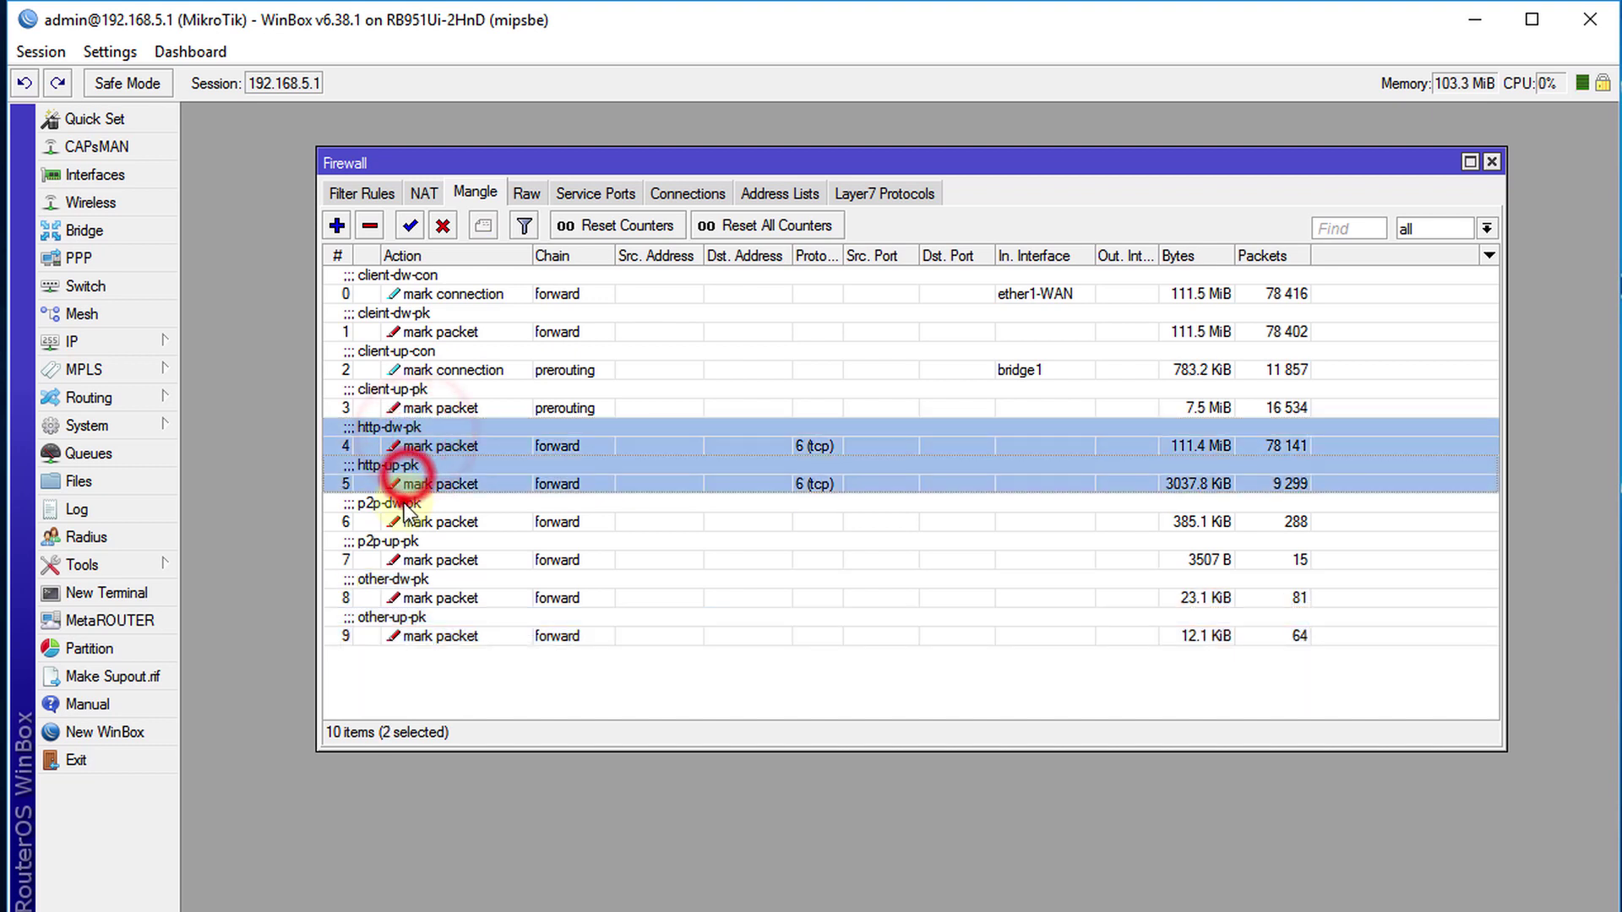
pyautogui.keyDown('shift'); pyautogui.click(404, 545); pyautogui.keyUp('shift')
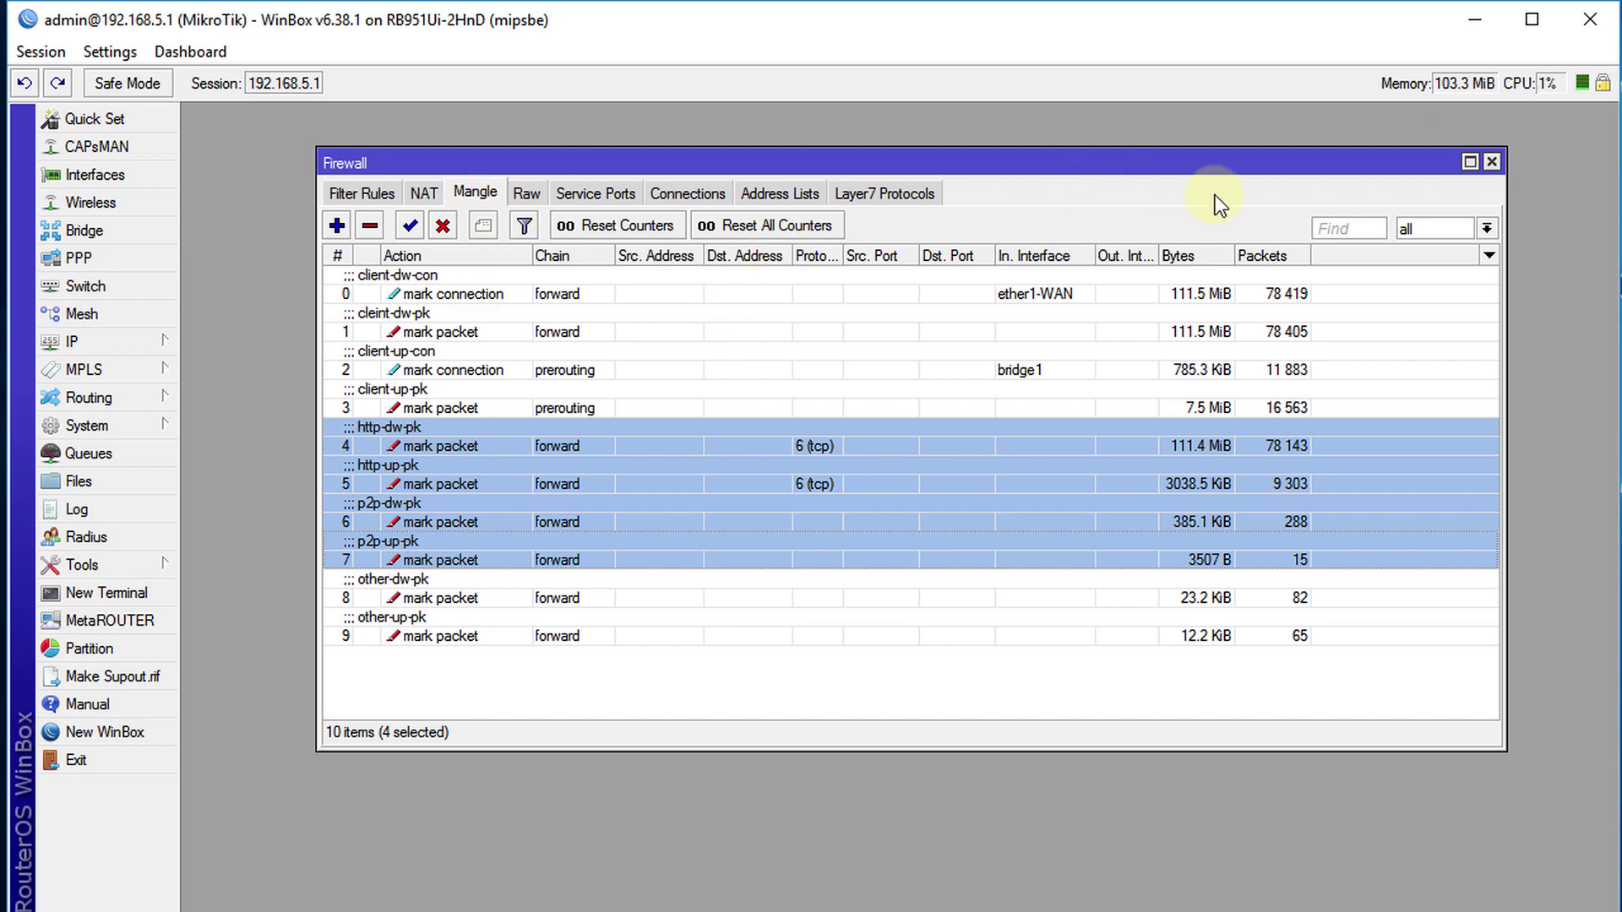
pyautogui.click(894, 663)
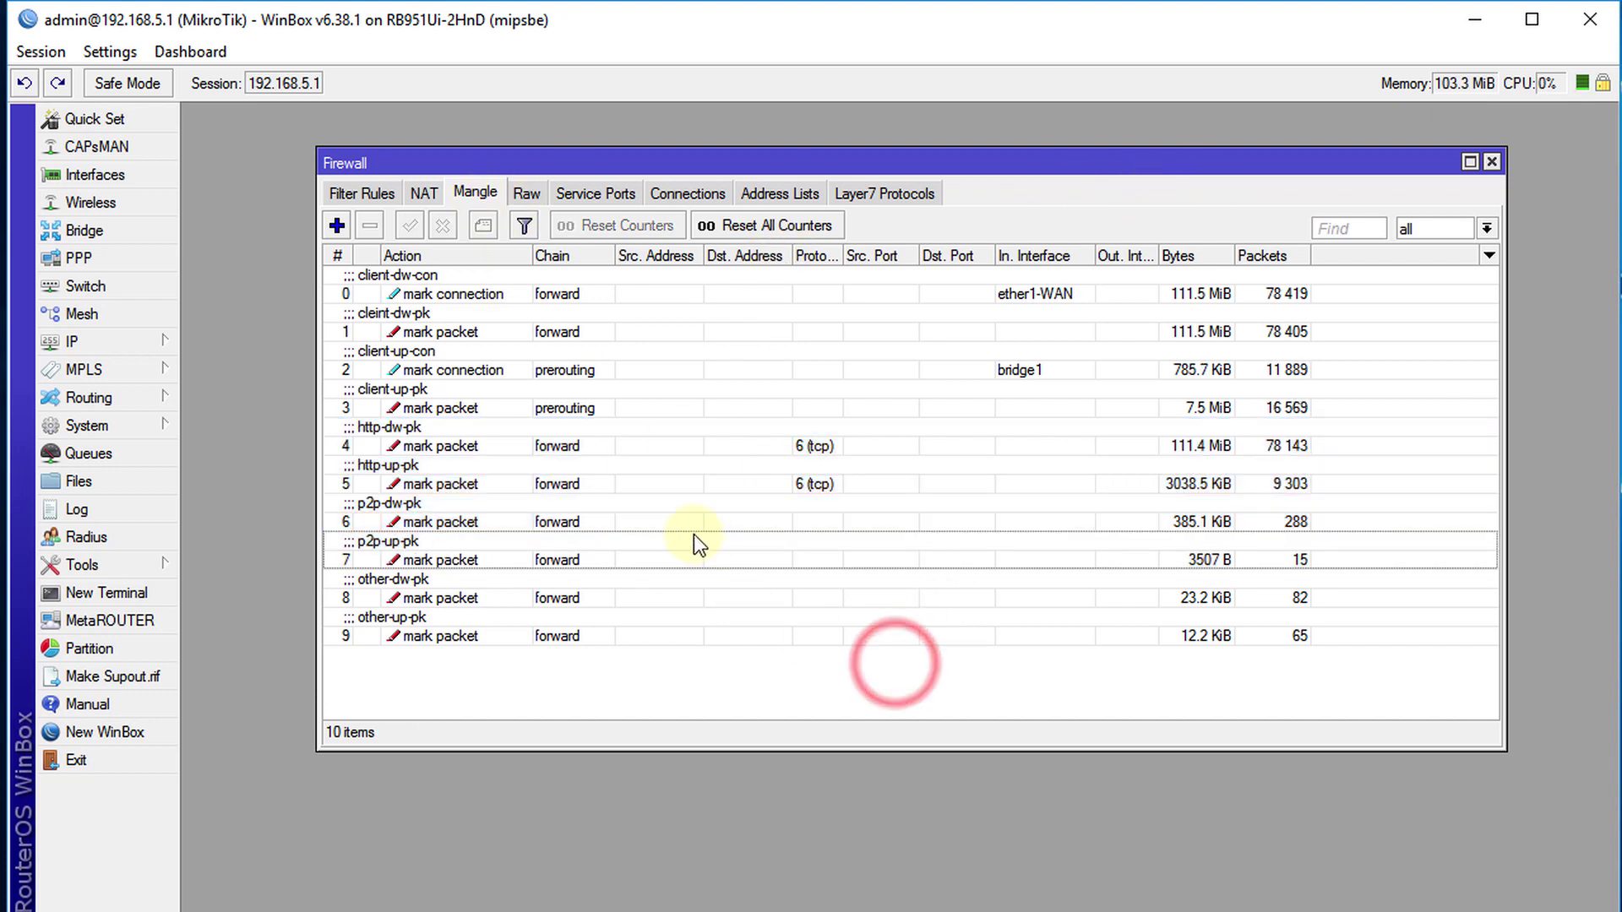